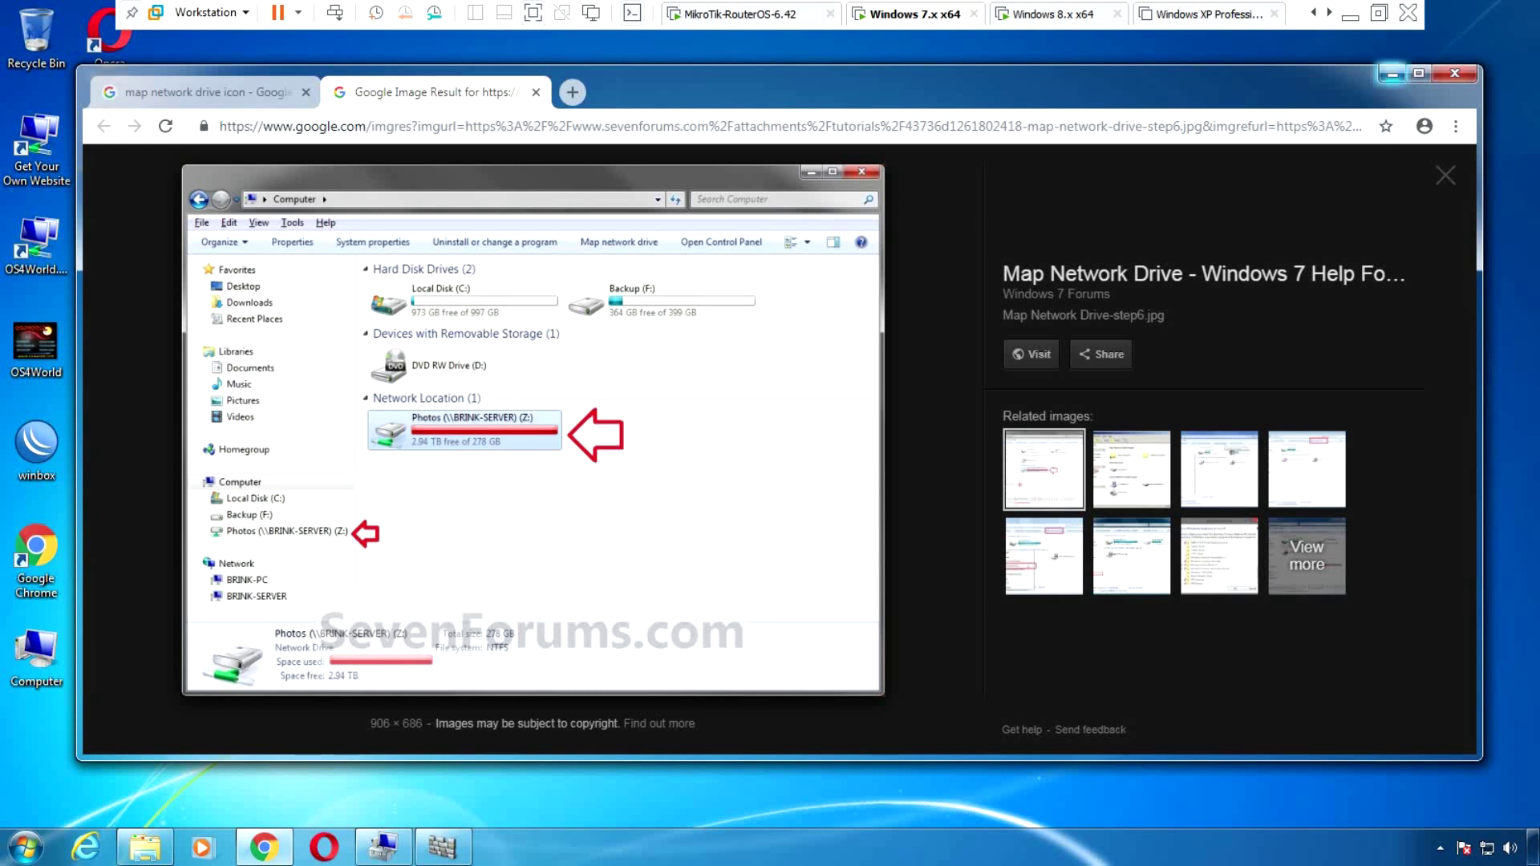
Minimize Chrome and refresh the Windows 7 desktop six times
click(1392, 73)
right_click(714, 191)
click(765, 244)
right_click(715, 229)
click(766, 282)
right_click(665, 225)
click(715, 279)
right_click(691, 266)
click(738, 320)
right_click(594, 259)
click(641, 313)
right_click(577, 276)
click(630, 333)
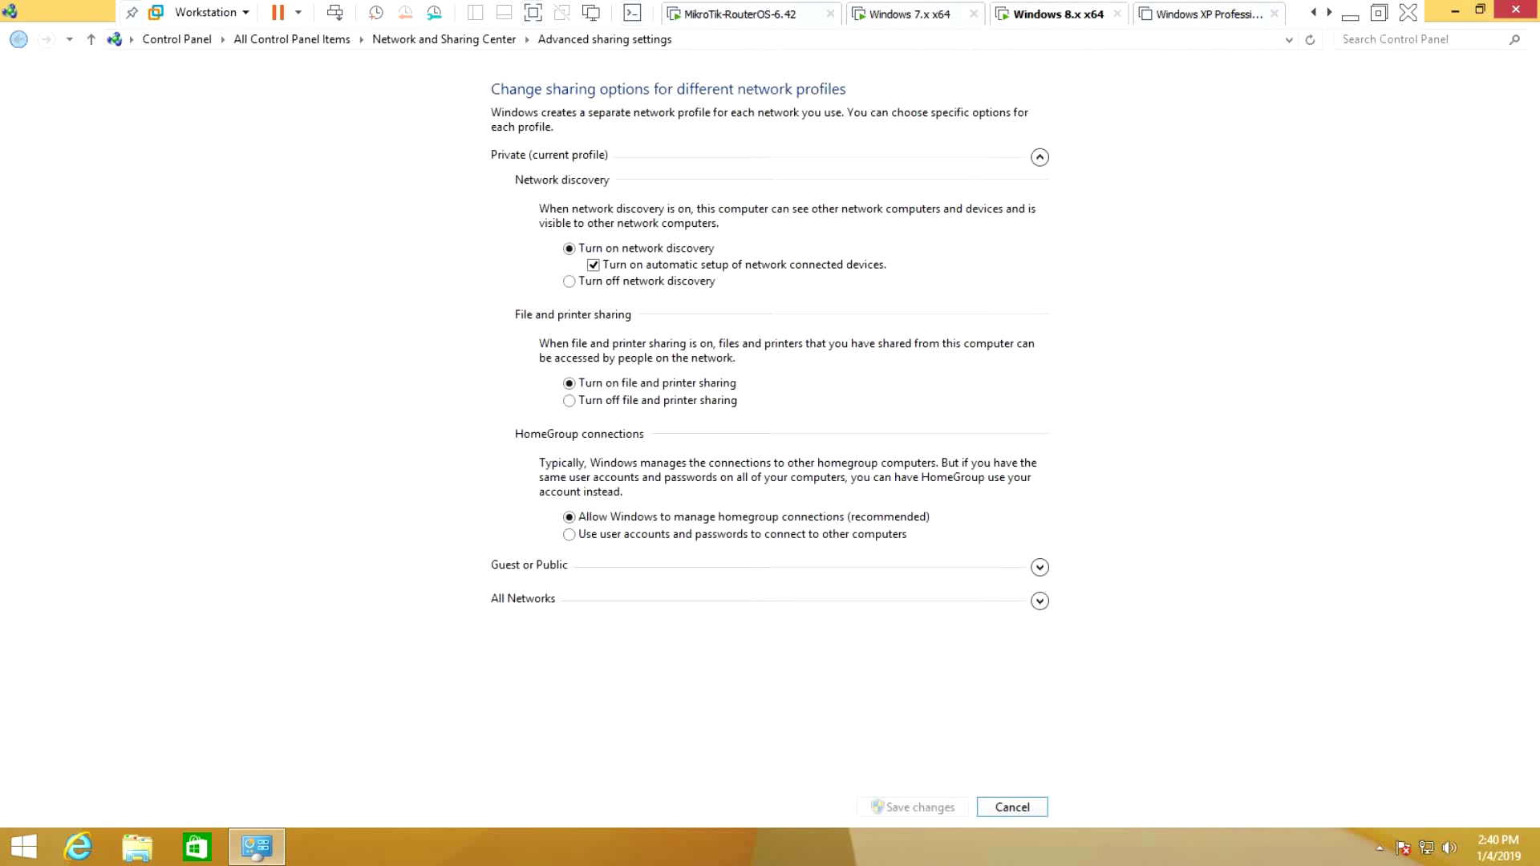
Close the Windows 8 Advanced sharing settings window and switch to the Windows 7 VM
key(super+Down)
key(alt+F4)
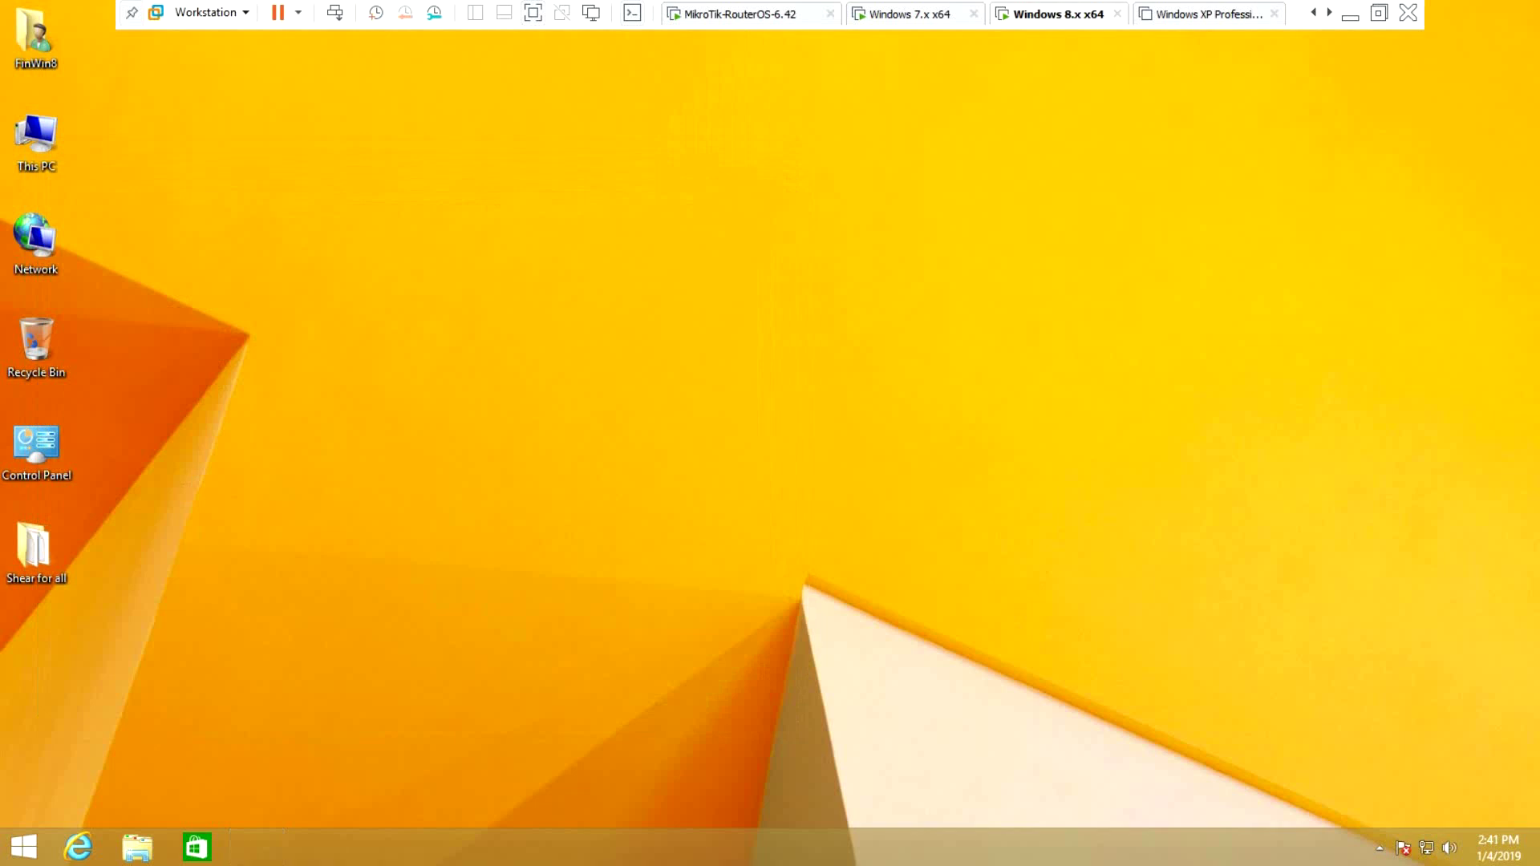
key(ctrl+shift+Tab)
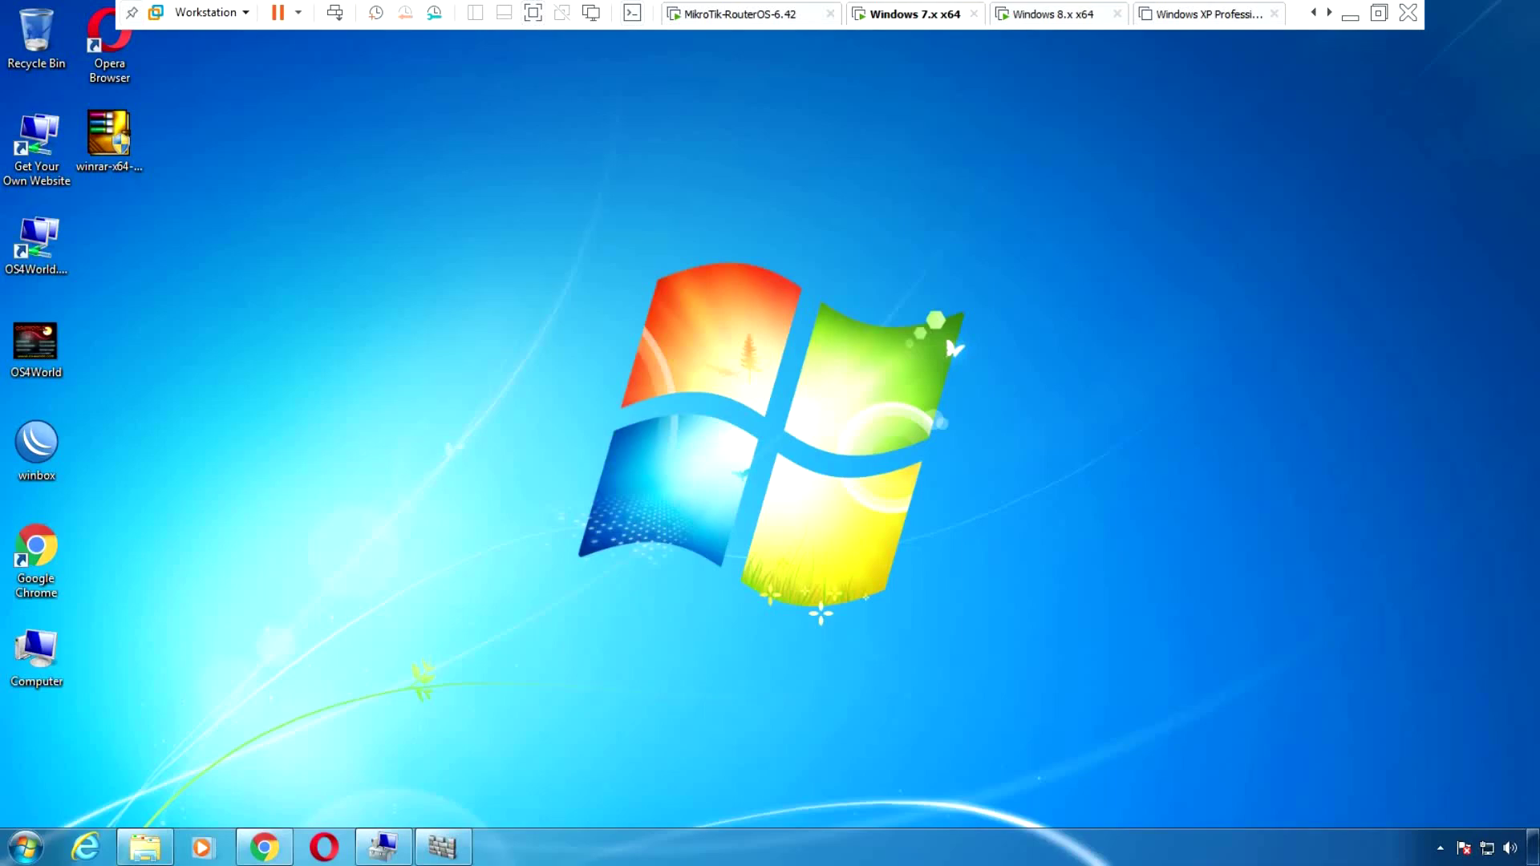
Refresh the Windows 7 desktop a couple of times from its shortcut menu
right_click(664, 216)
right_click(551, 216)
right_click(421, 225)
right_click(421, 234)
right_click(429, 232)
key(Down)
key(Return)
right_click(719, 159)
key(Down)
key(Down)
key(Down)
key(Return)
Open the Win7 for shear folder on Local Disk (C:), then switch to the Windows 8 VM
double_click(36, 654)
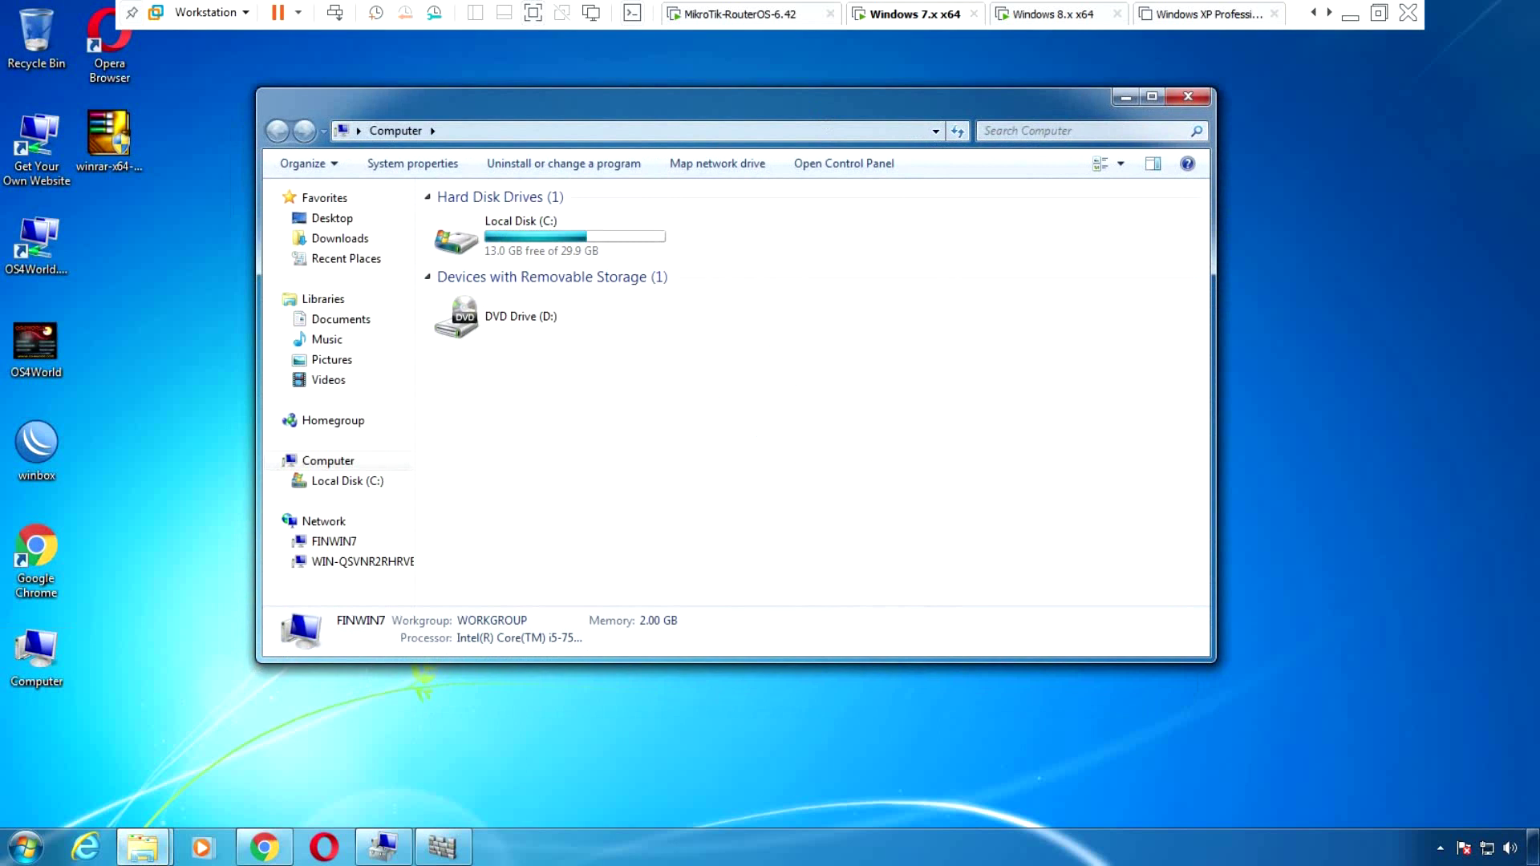
click(341, 480)
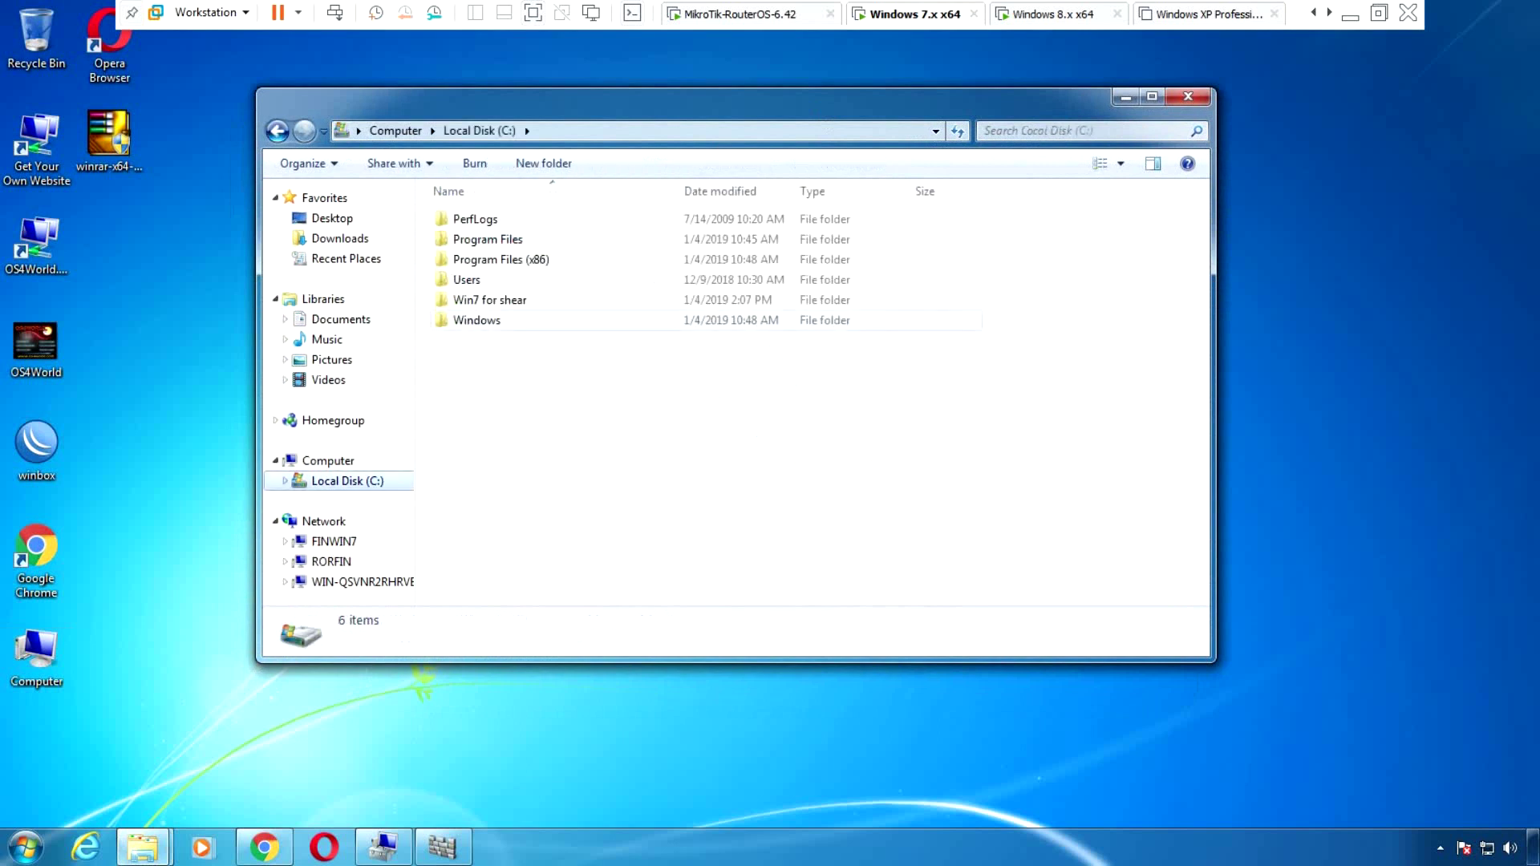
click(490, 301)
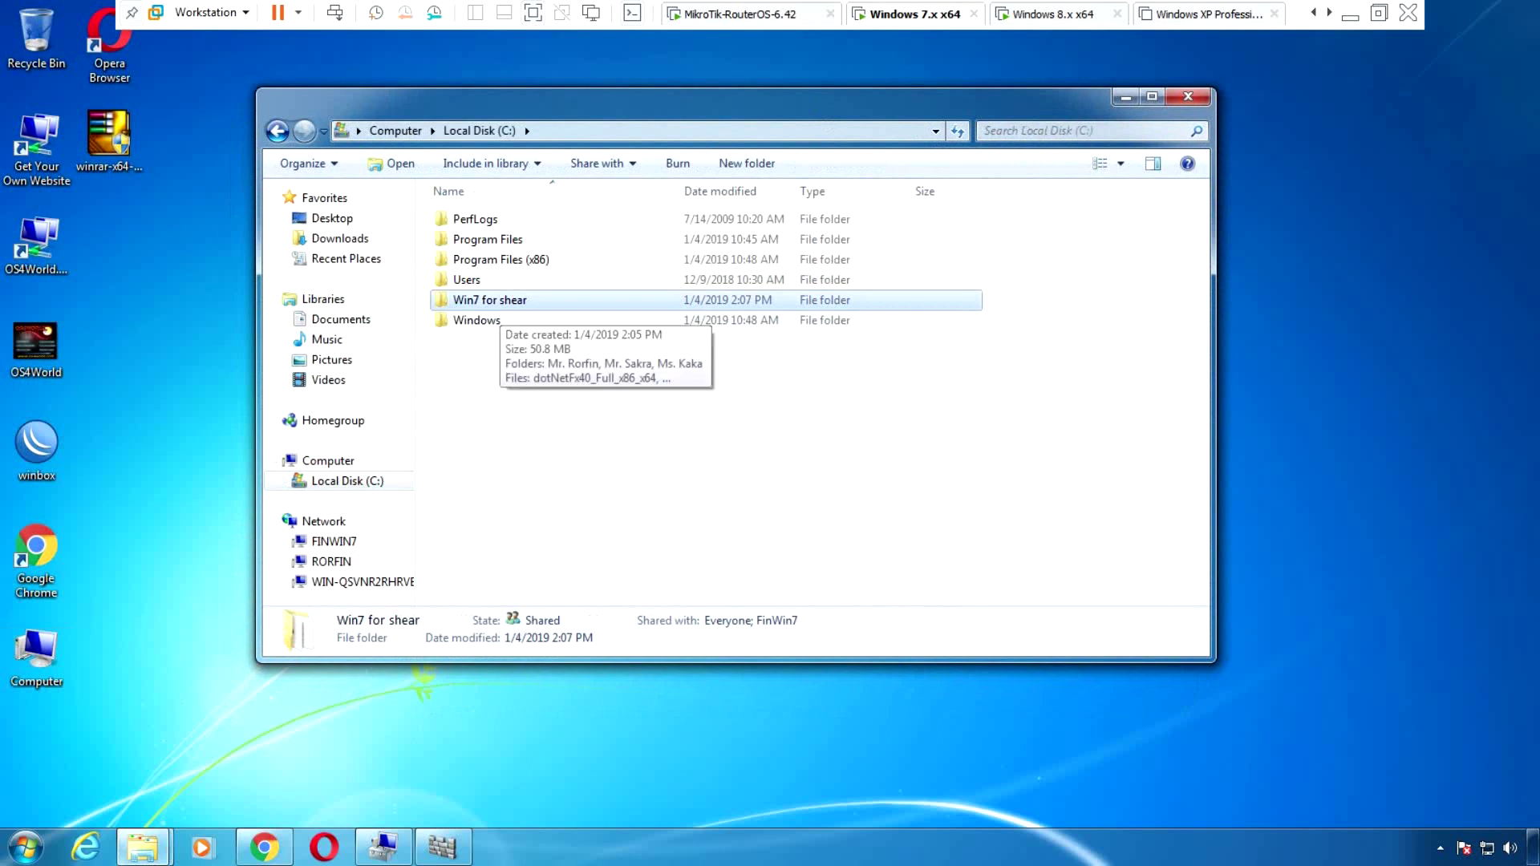
double_click(489, 300)
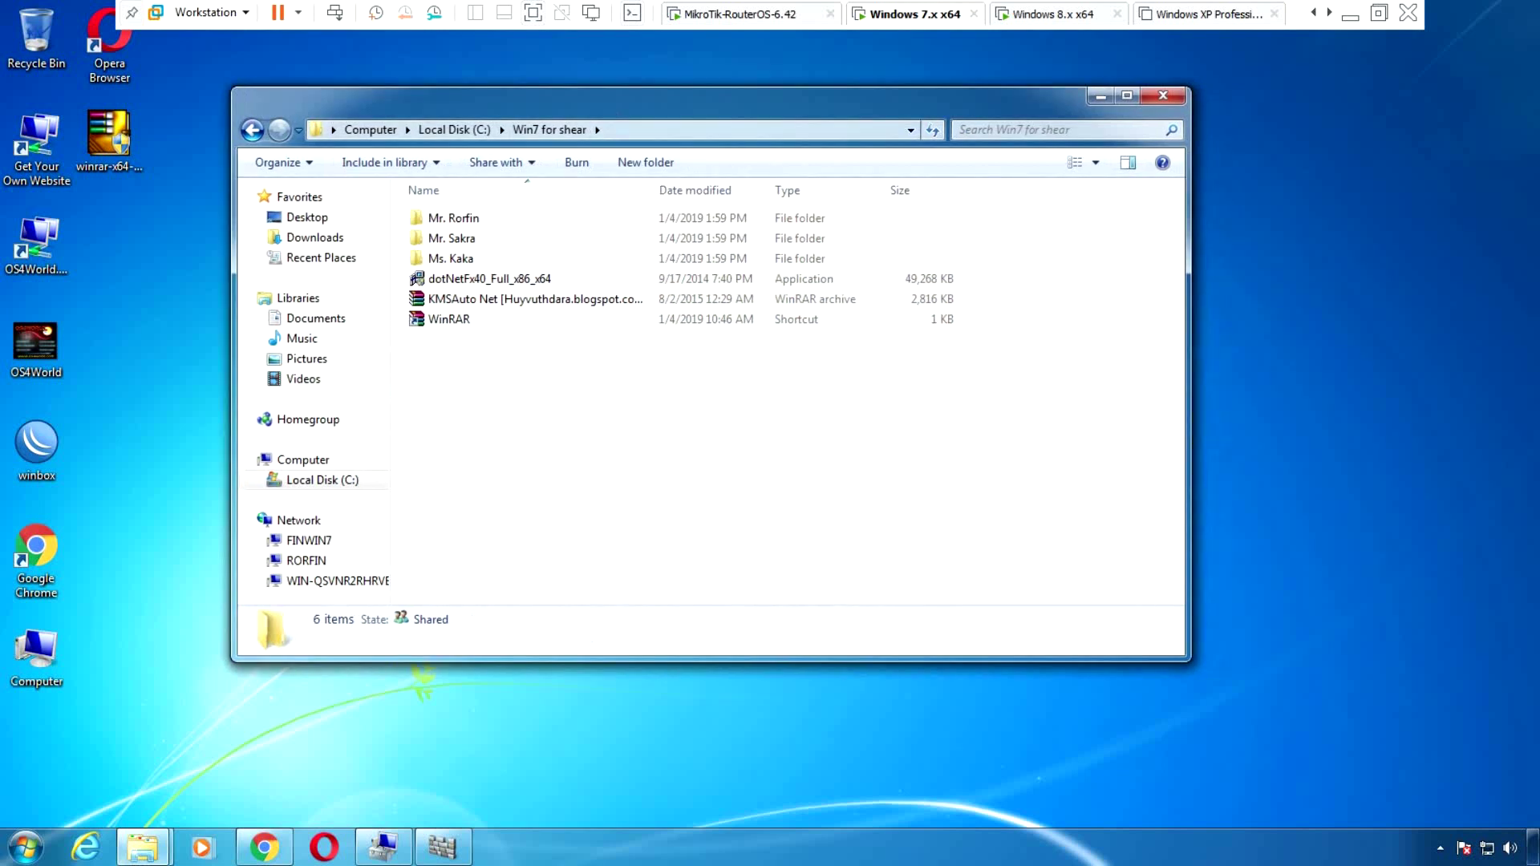
key(ctrl+Tab)
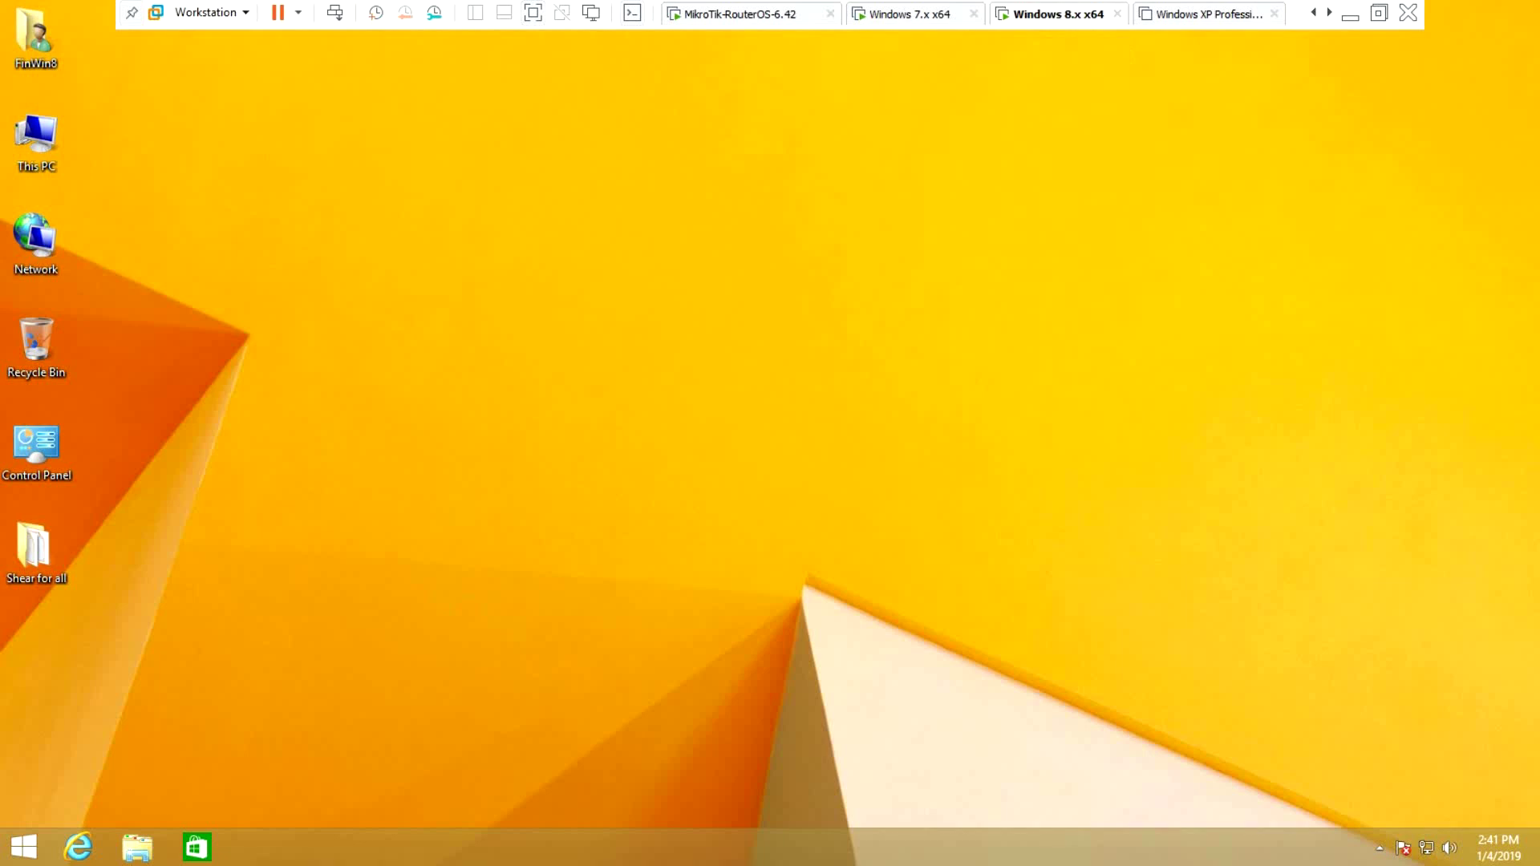
Close the FSCapture88 folder window and open Local Disk (C:) from This PC on Windows 8
click(36, 141)
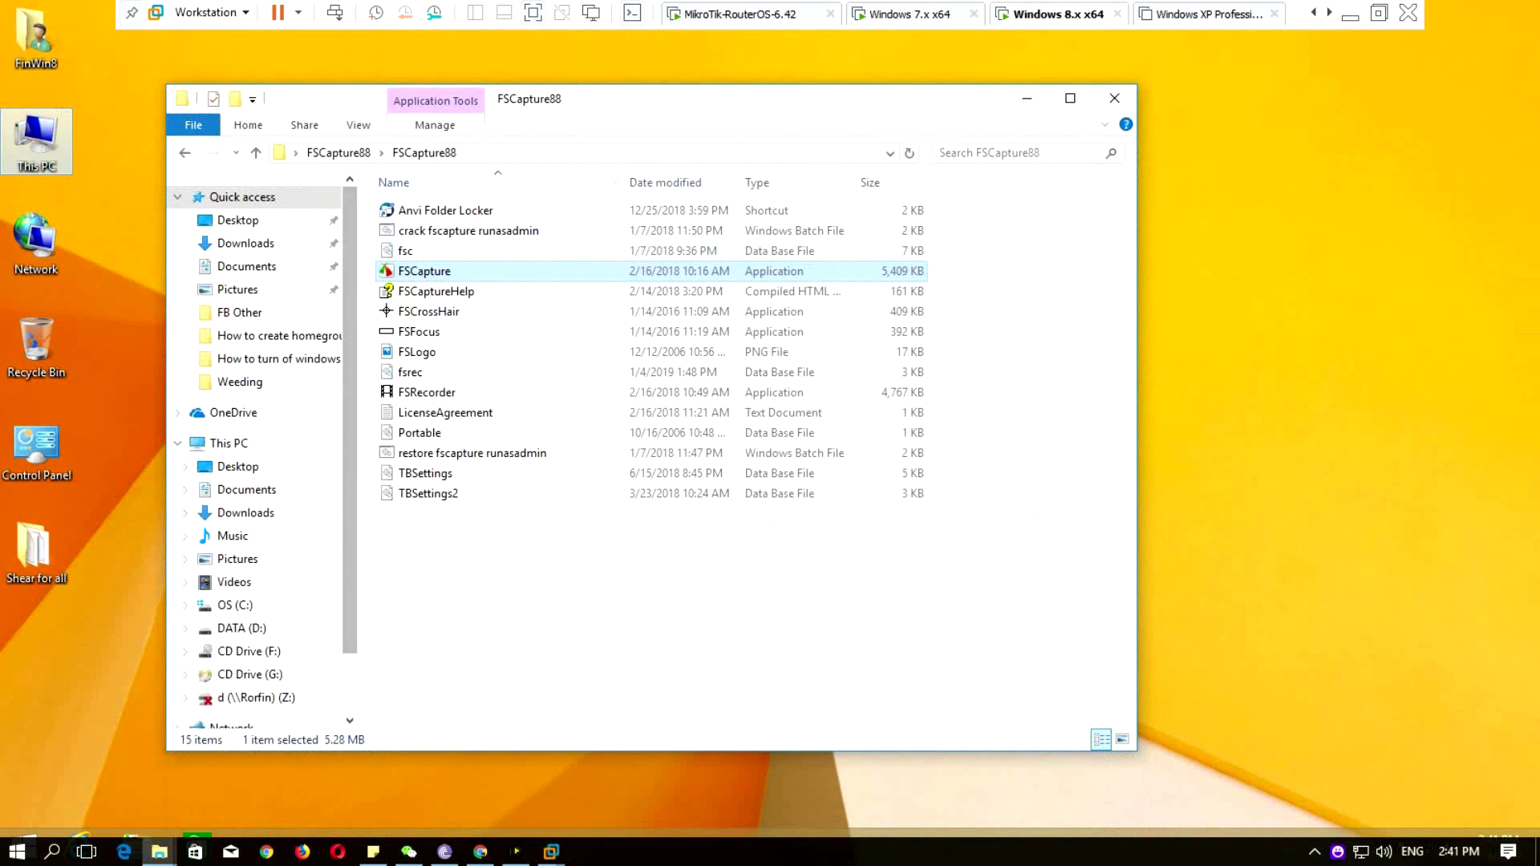
click(1115, 98)
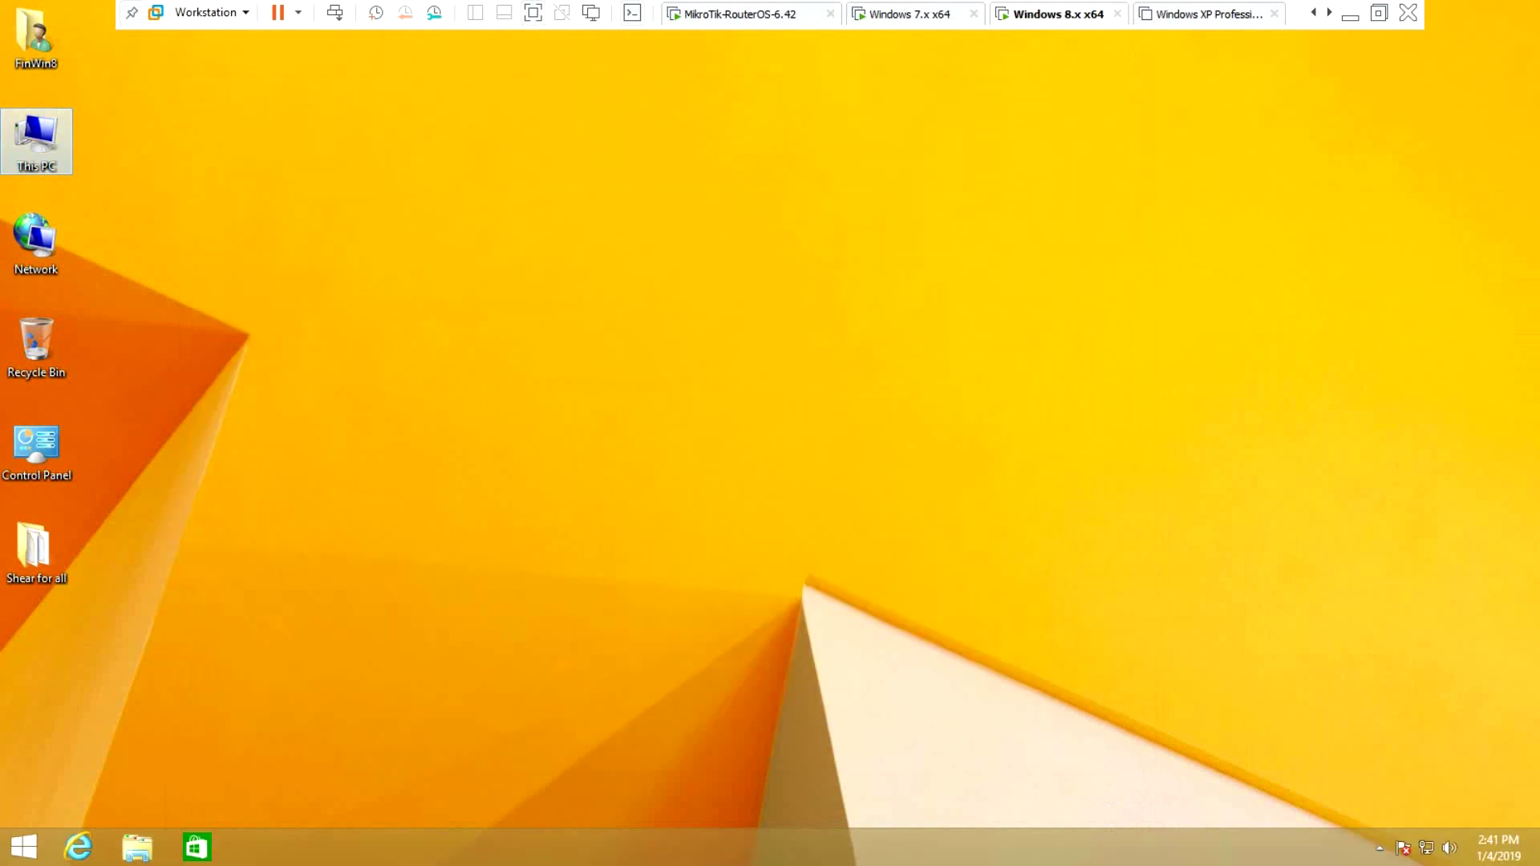
key(Return)
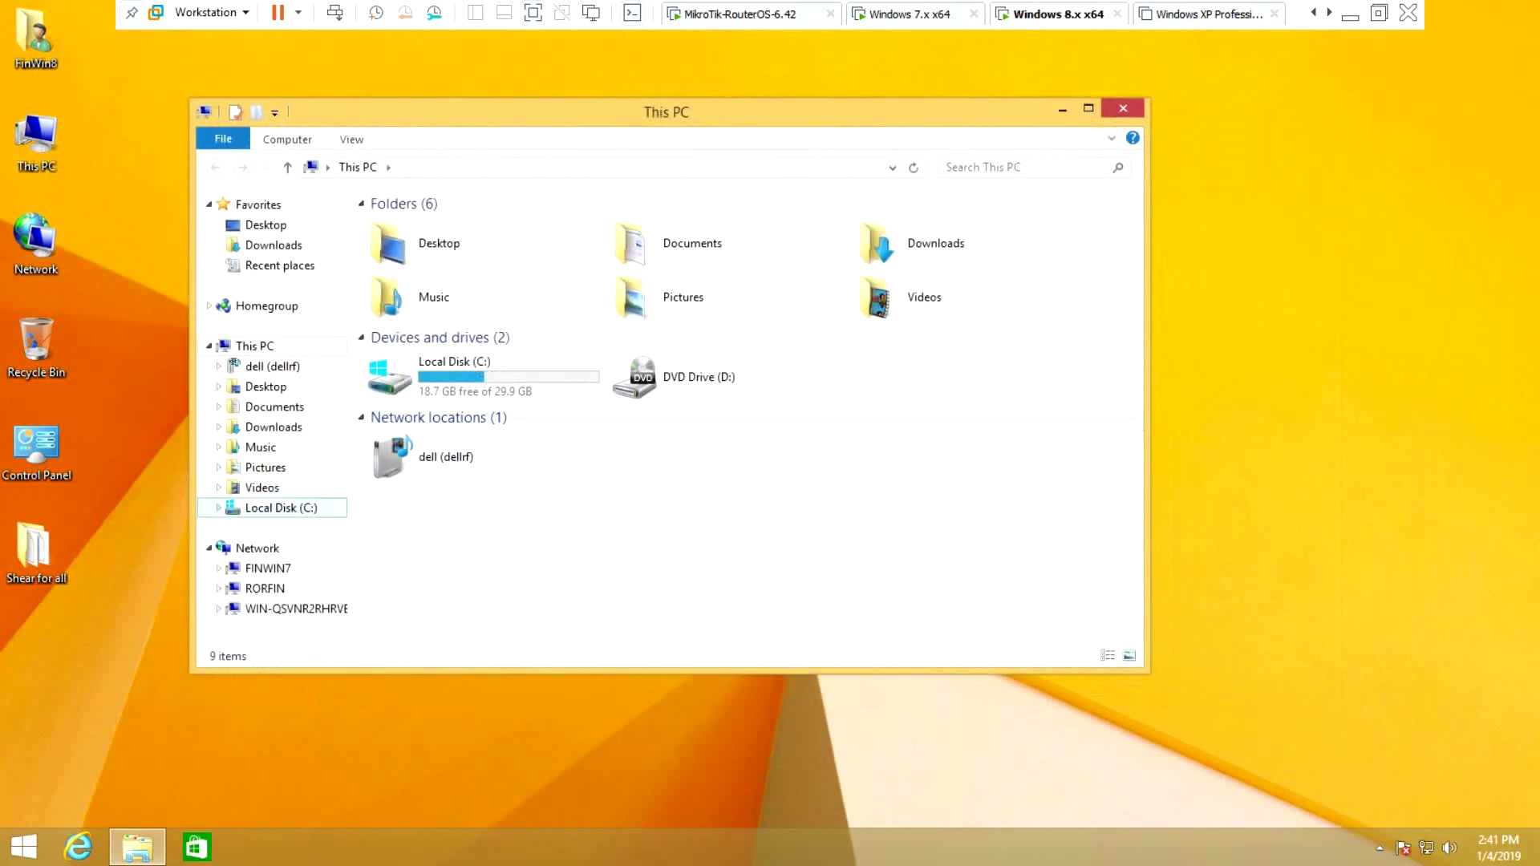
click(481, 377)
double_click(481, 377)
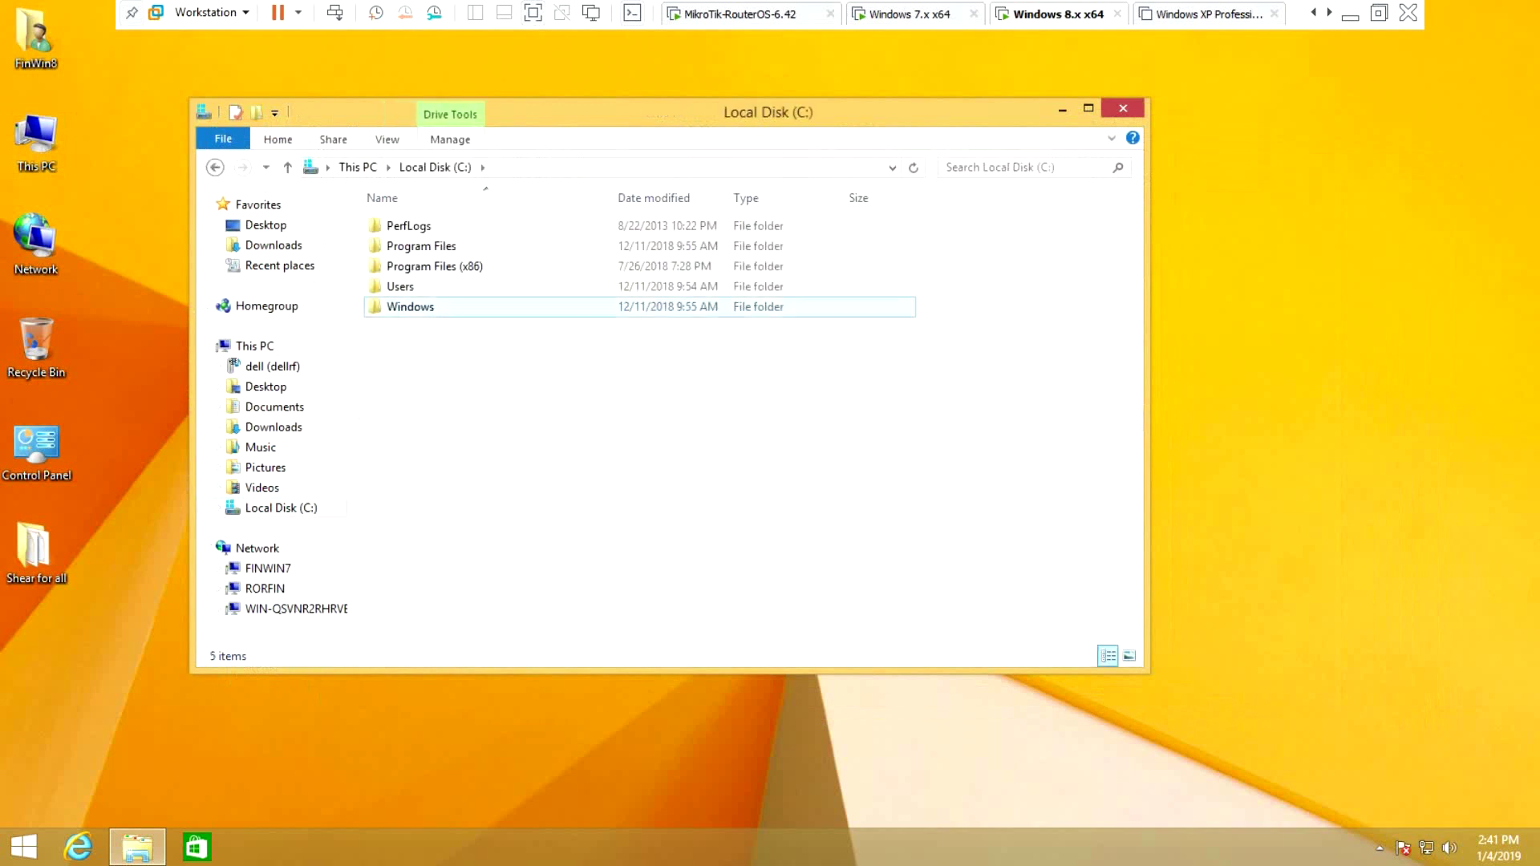
Go back to This PC, reposition the window, and close it
click(215, 166)
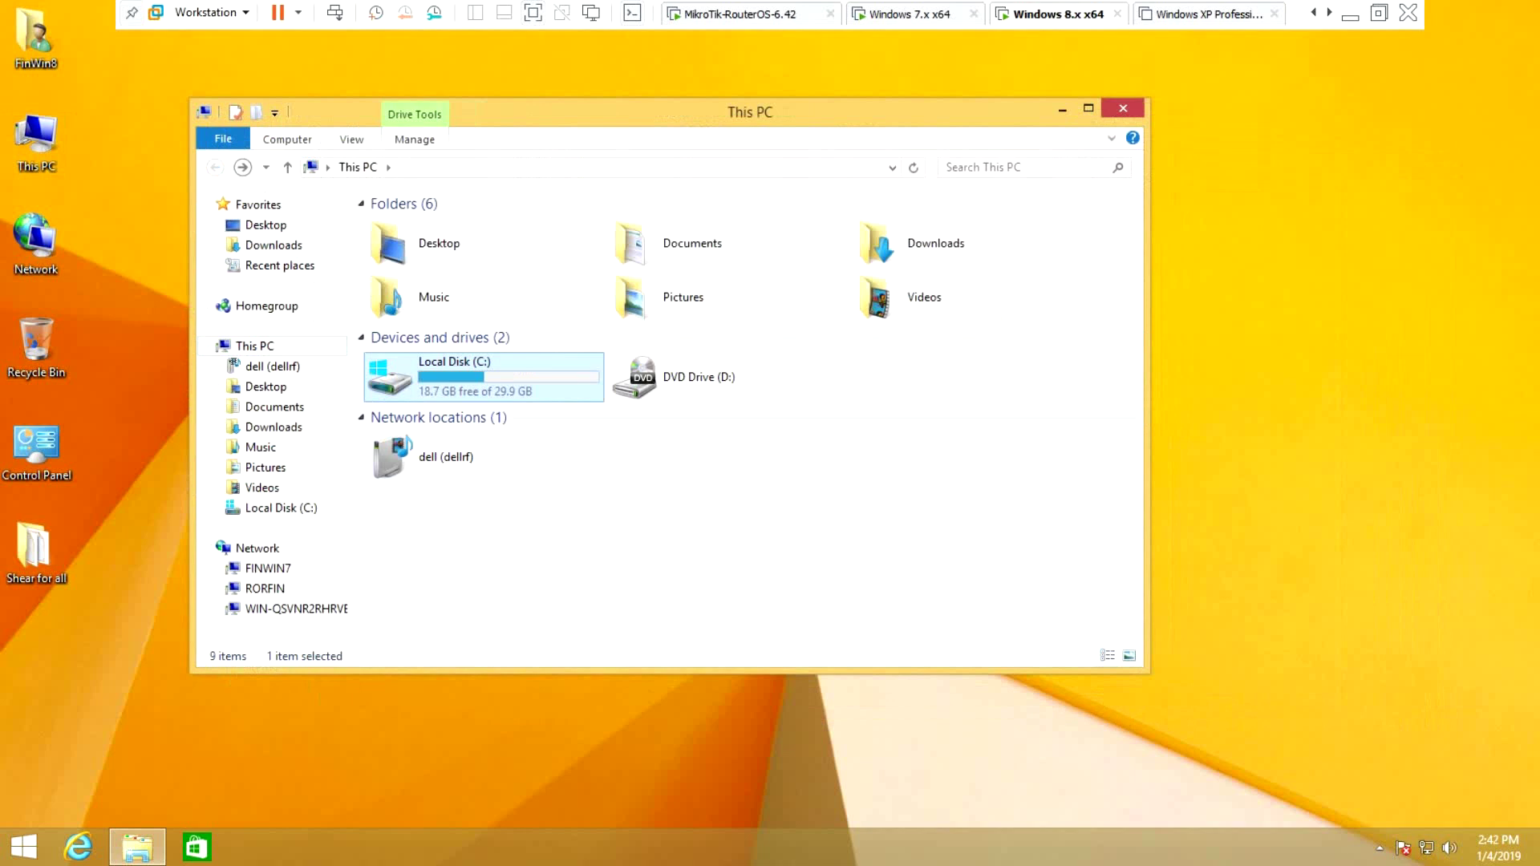
drag(562, 112, 666, 93)
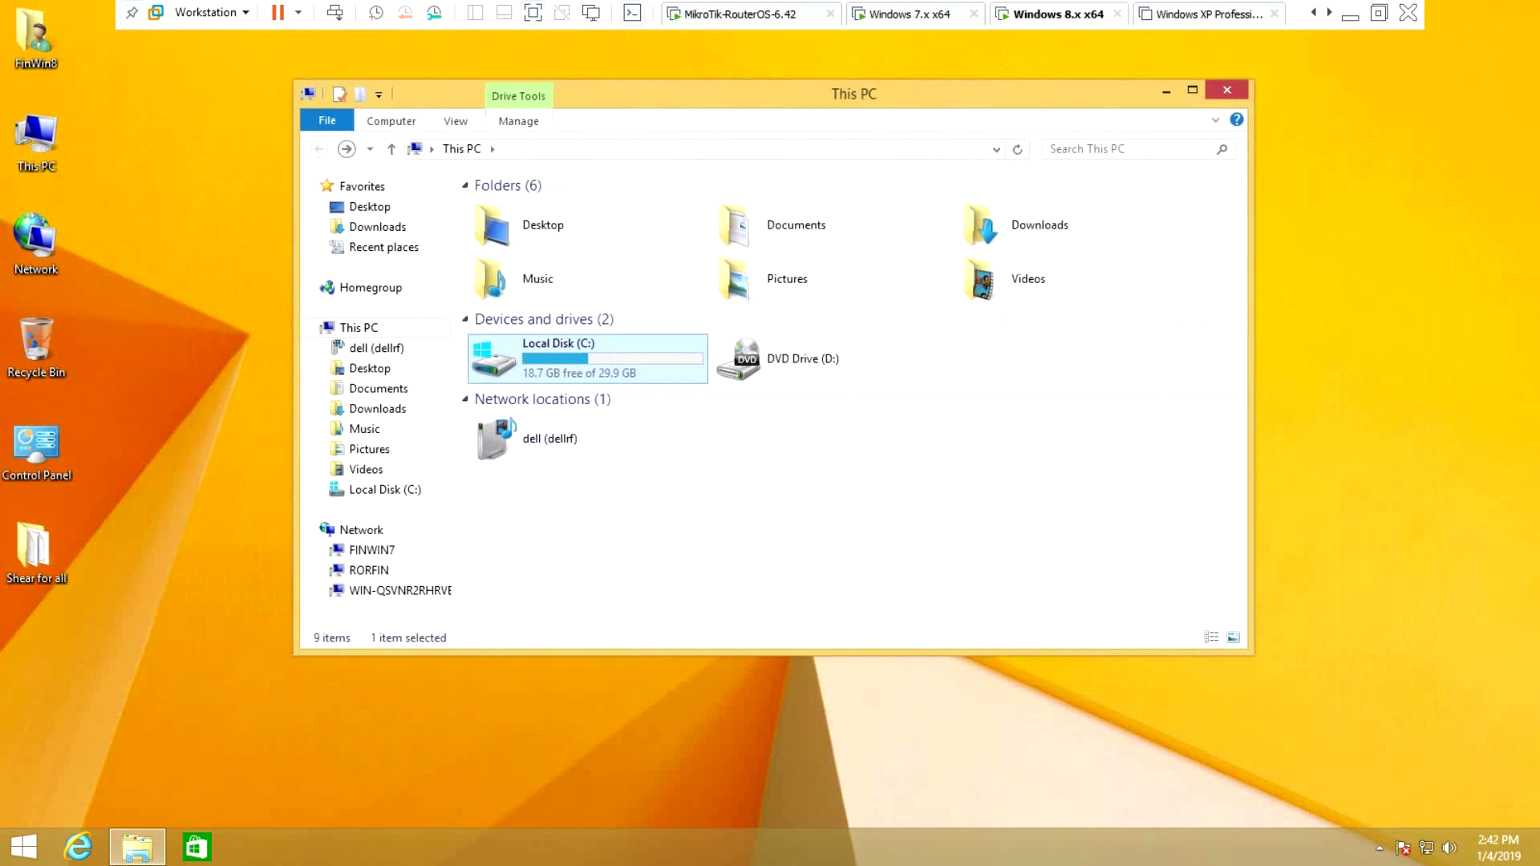
drag(665, 93, 602, 79)
click(1163, 77)
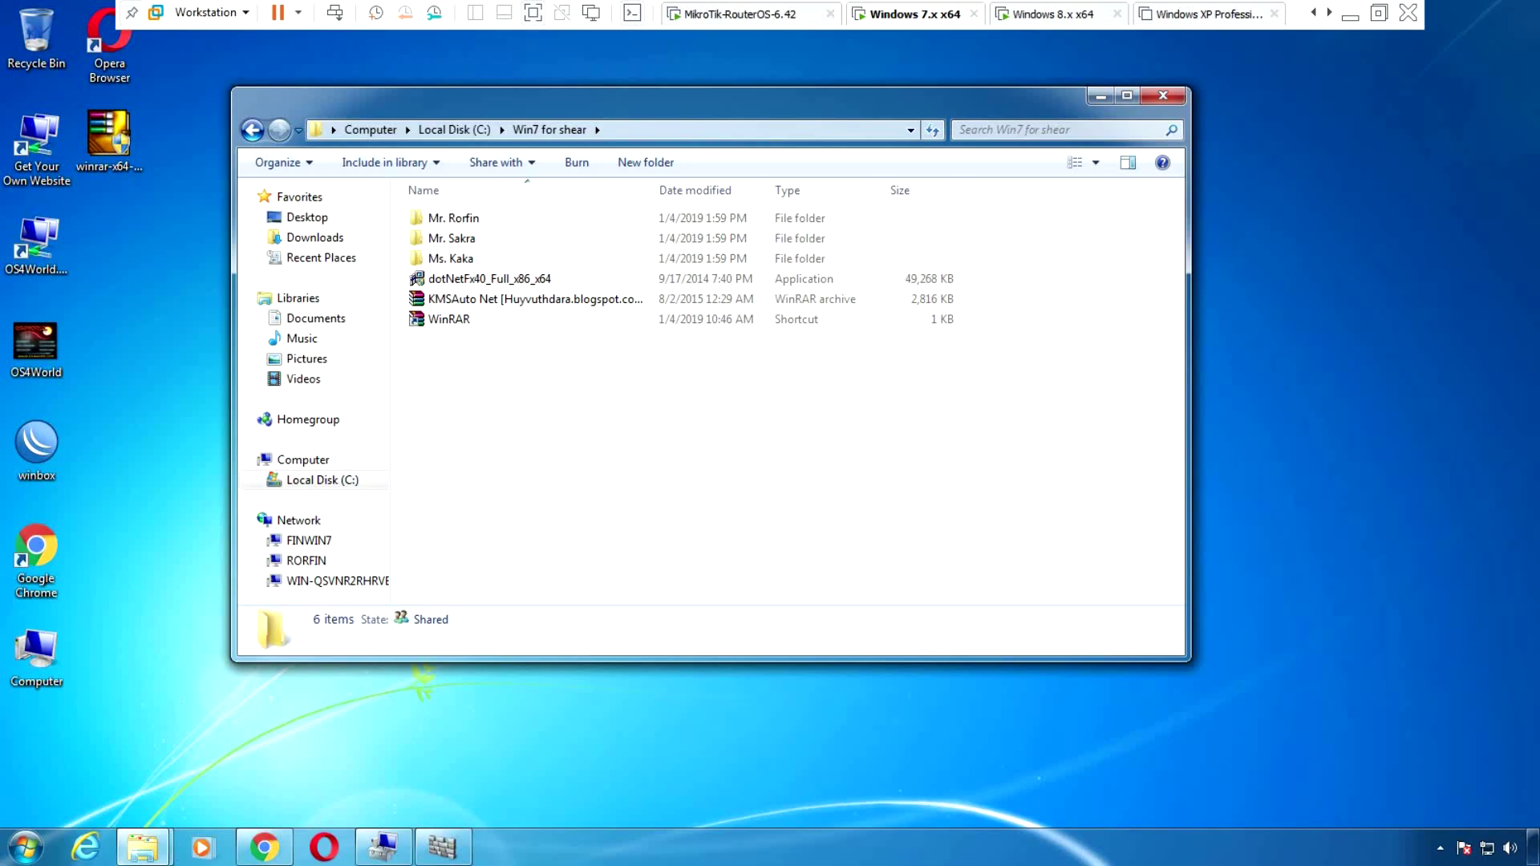
Return to Local Disk (C:) and open the Win7 for shear folder's Properties
click(252, 129)
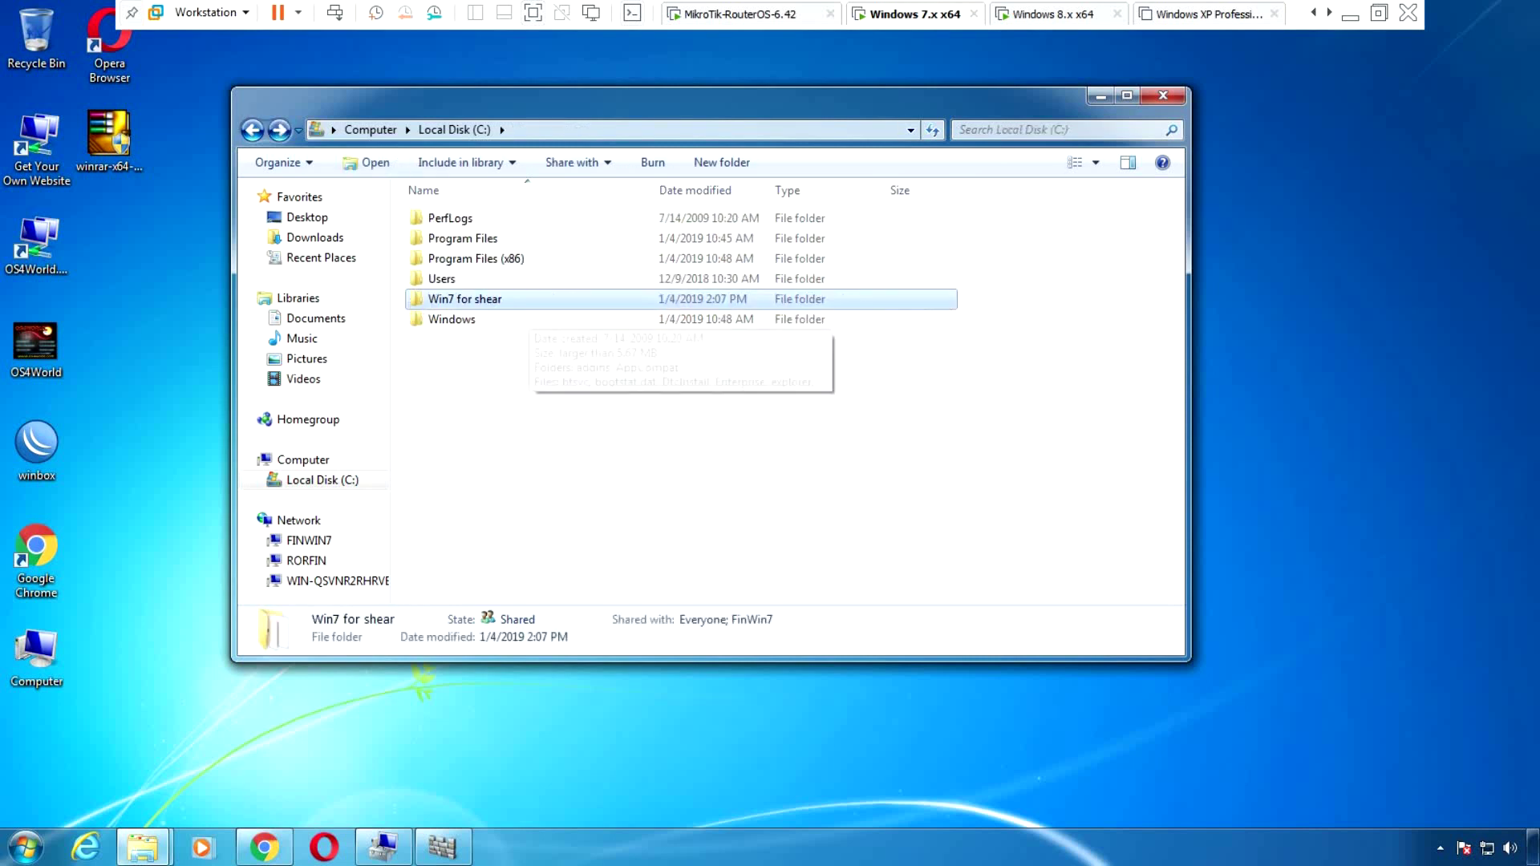
click(462, 279)
click(469, 298)
right_click(470, 300)
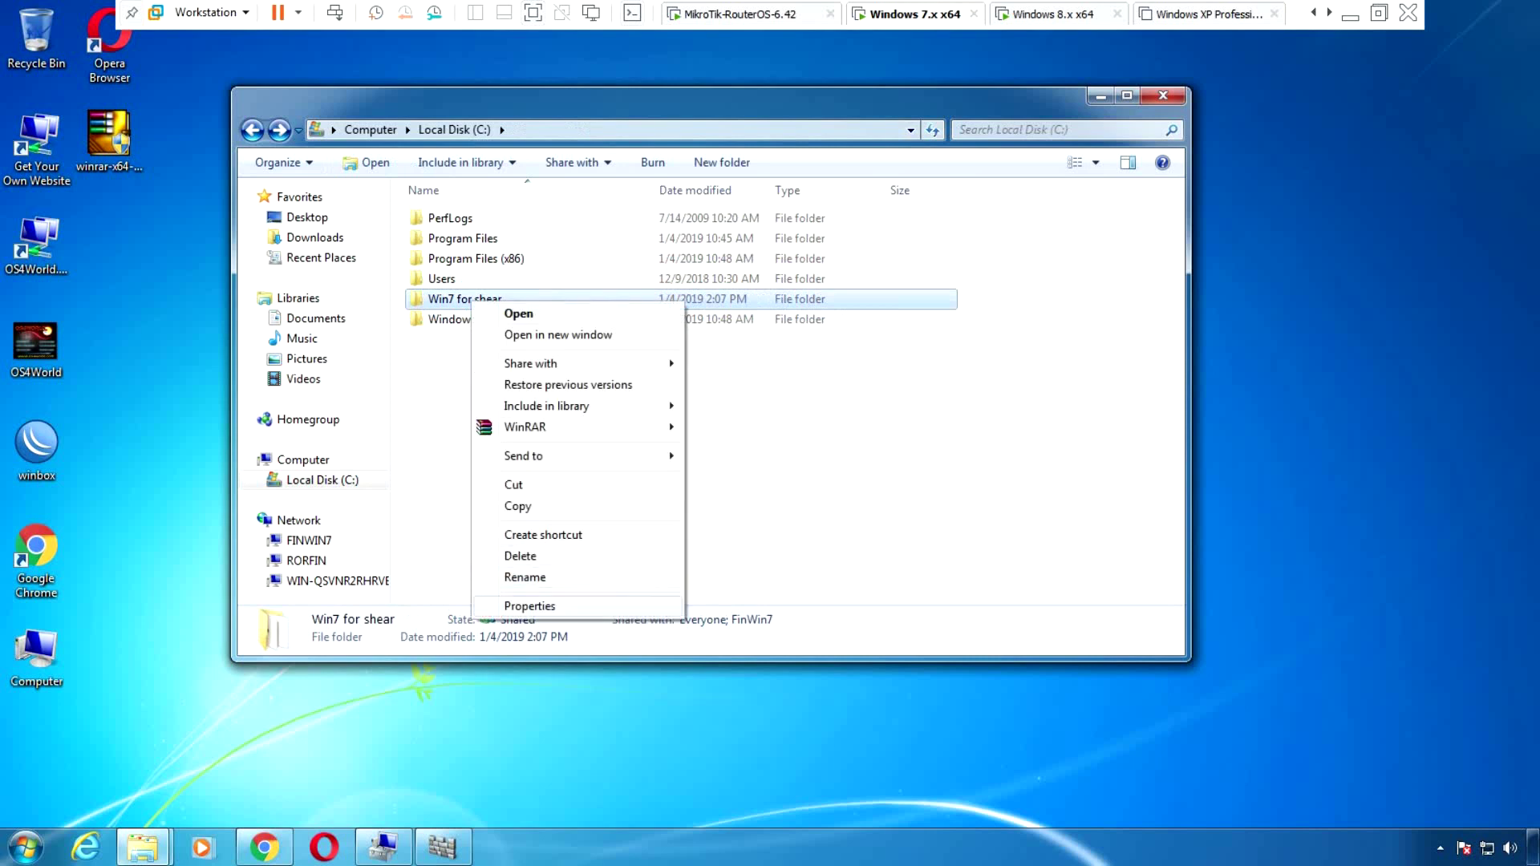
click(529, 605)
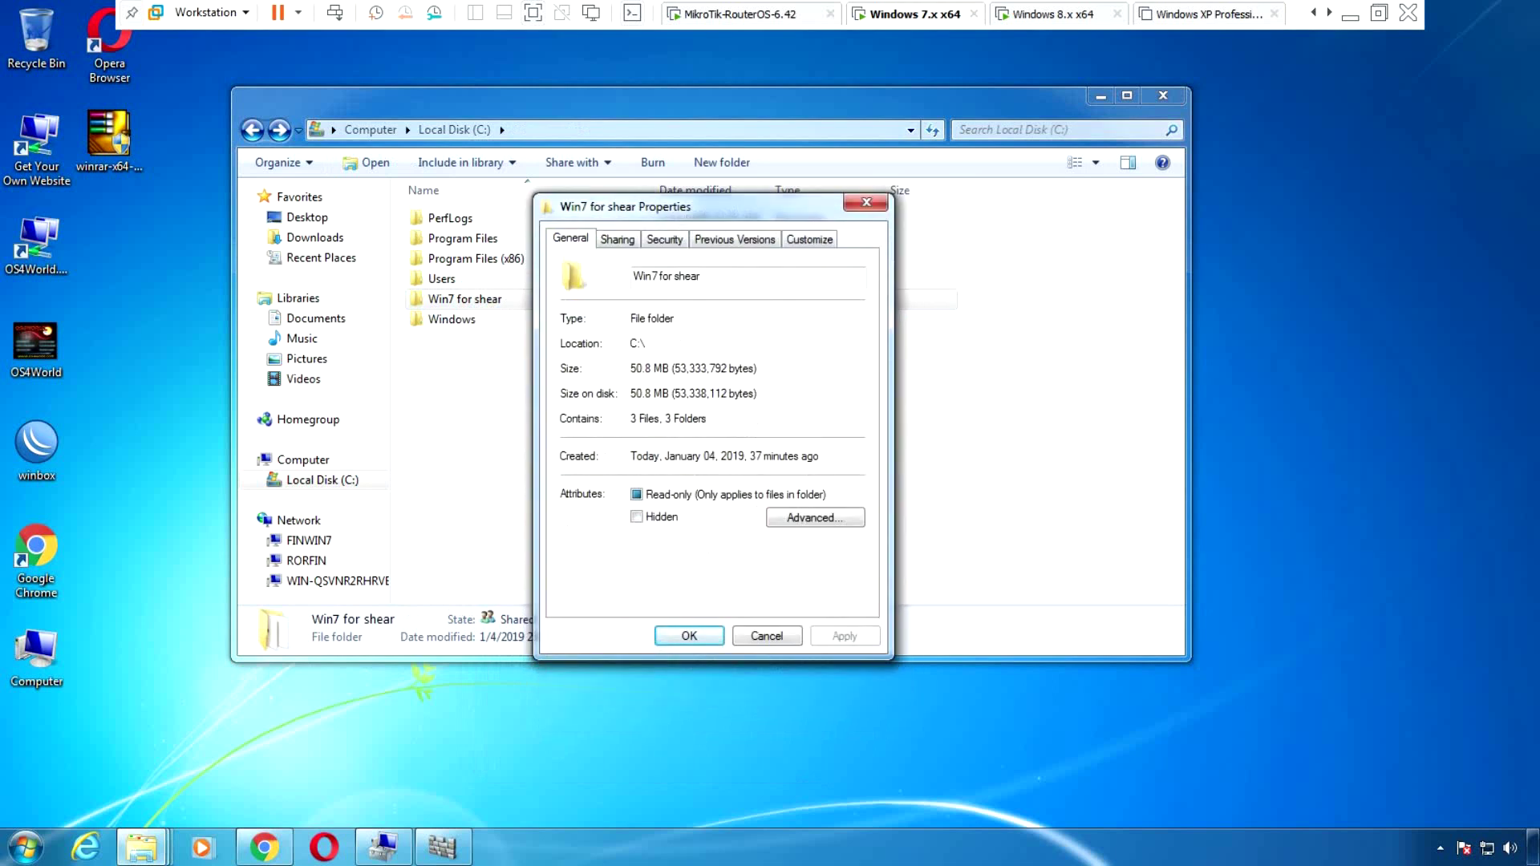
Add Everyone to the Win7 for shear2 share permissions and save the advanced sharing settings
click(618, 239)
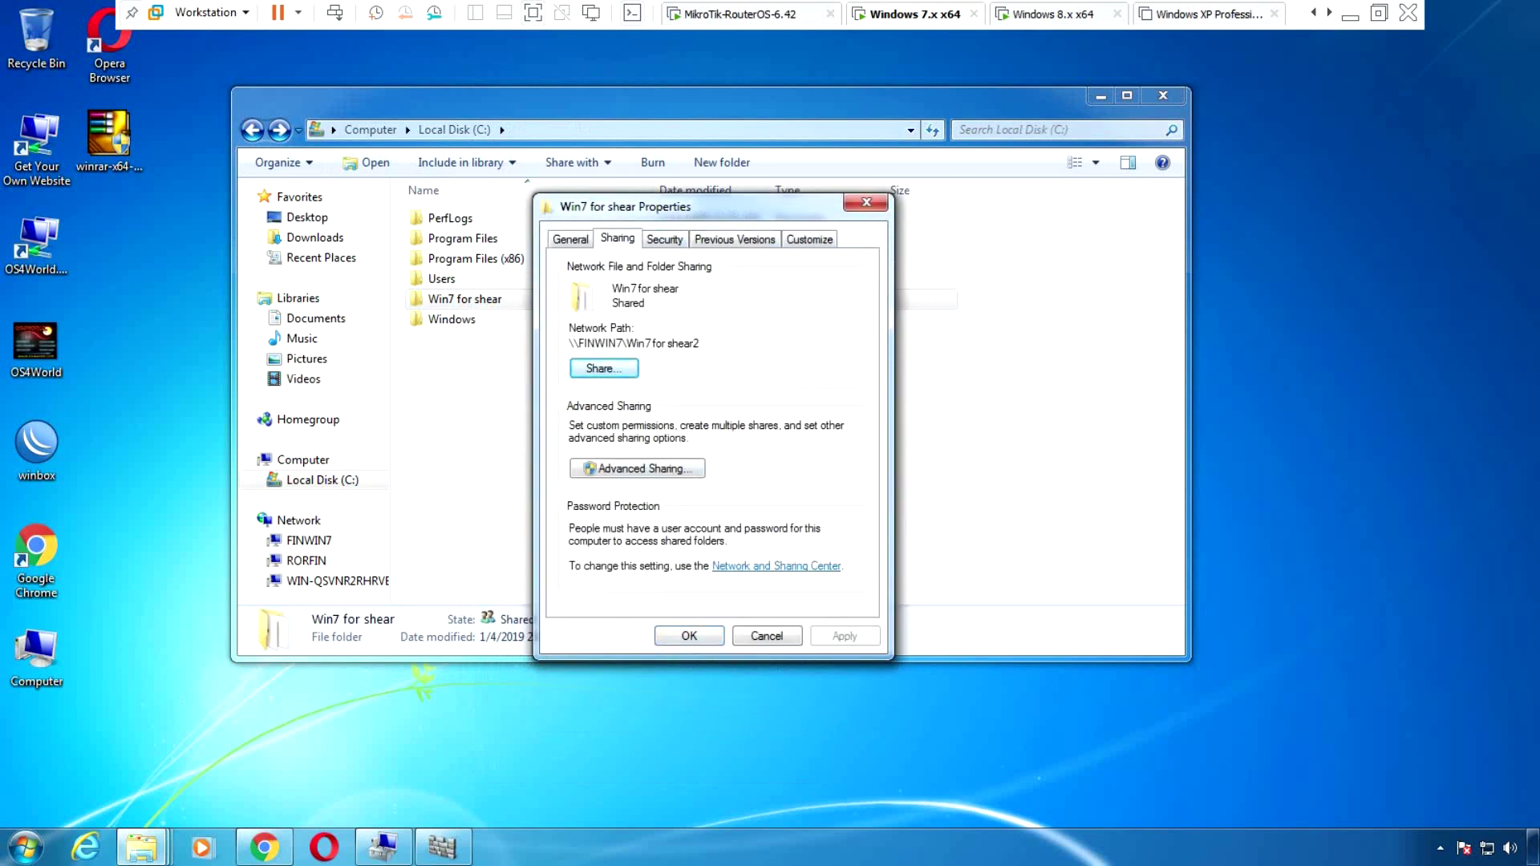
click(637, 469)
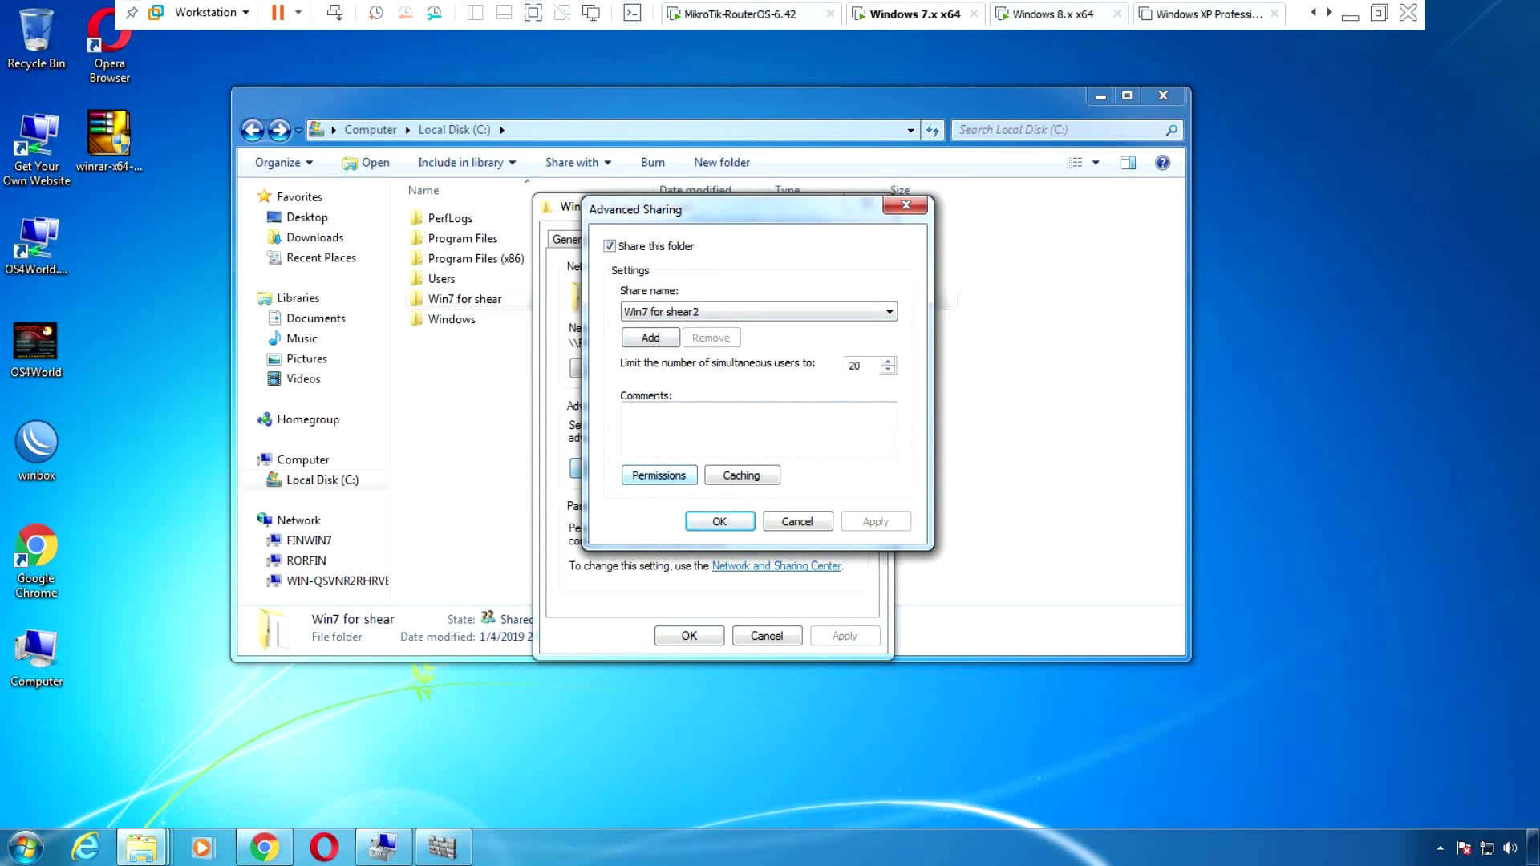
click(659, 474)
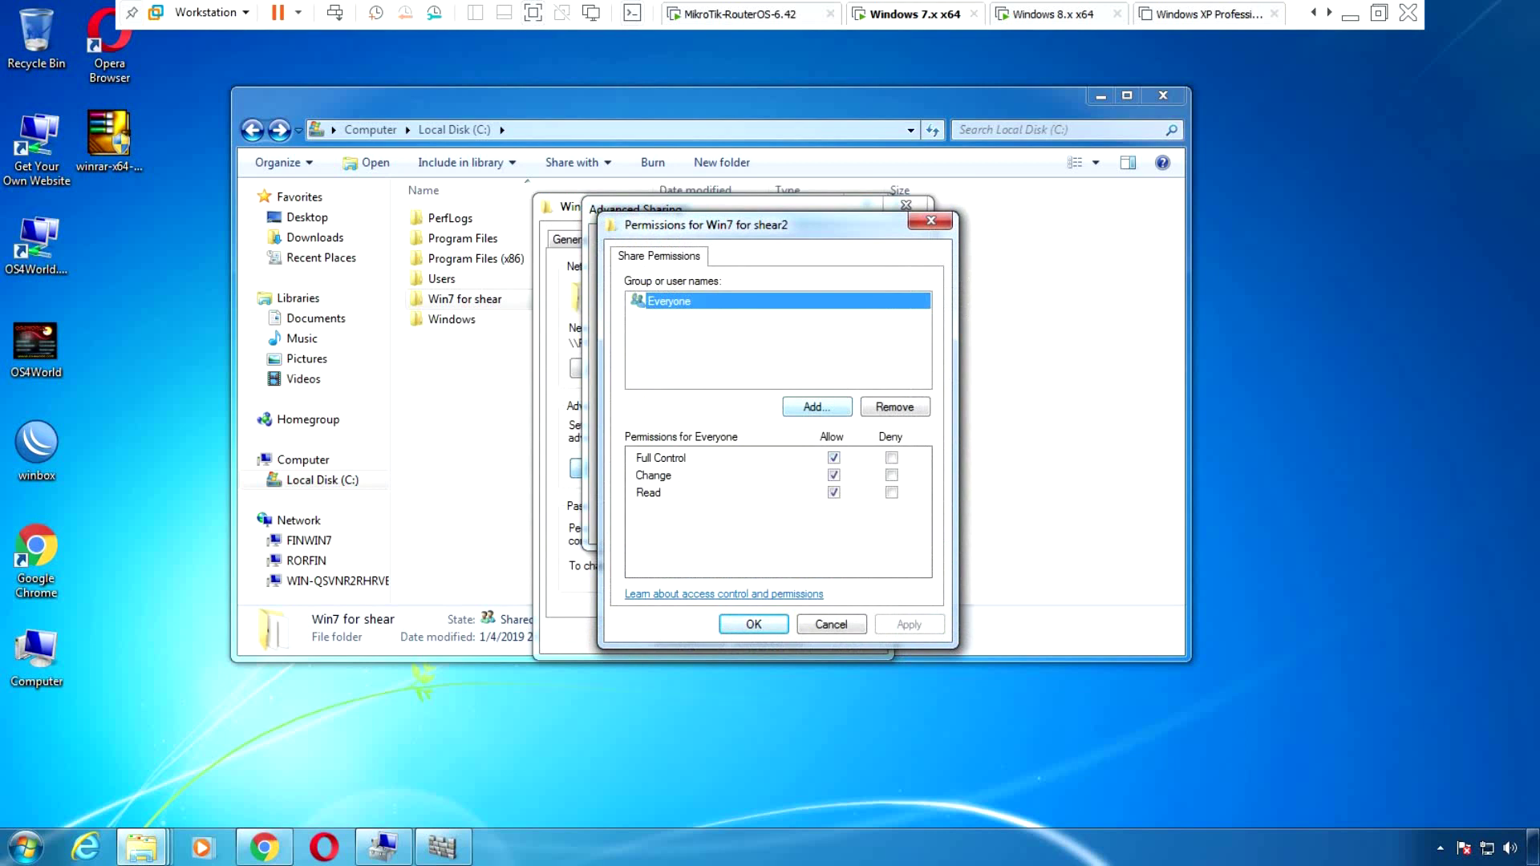
text(everyone)
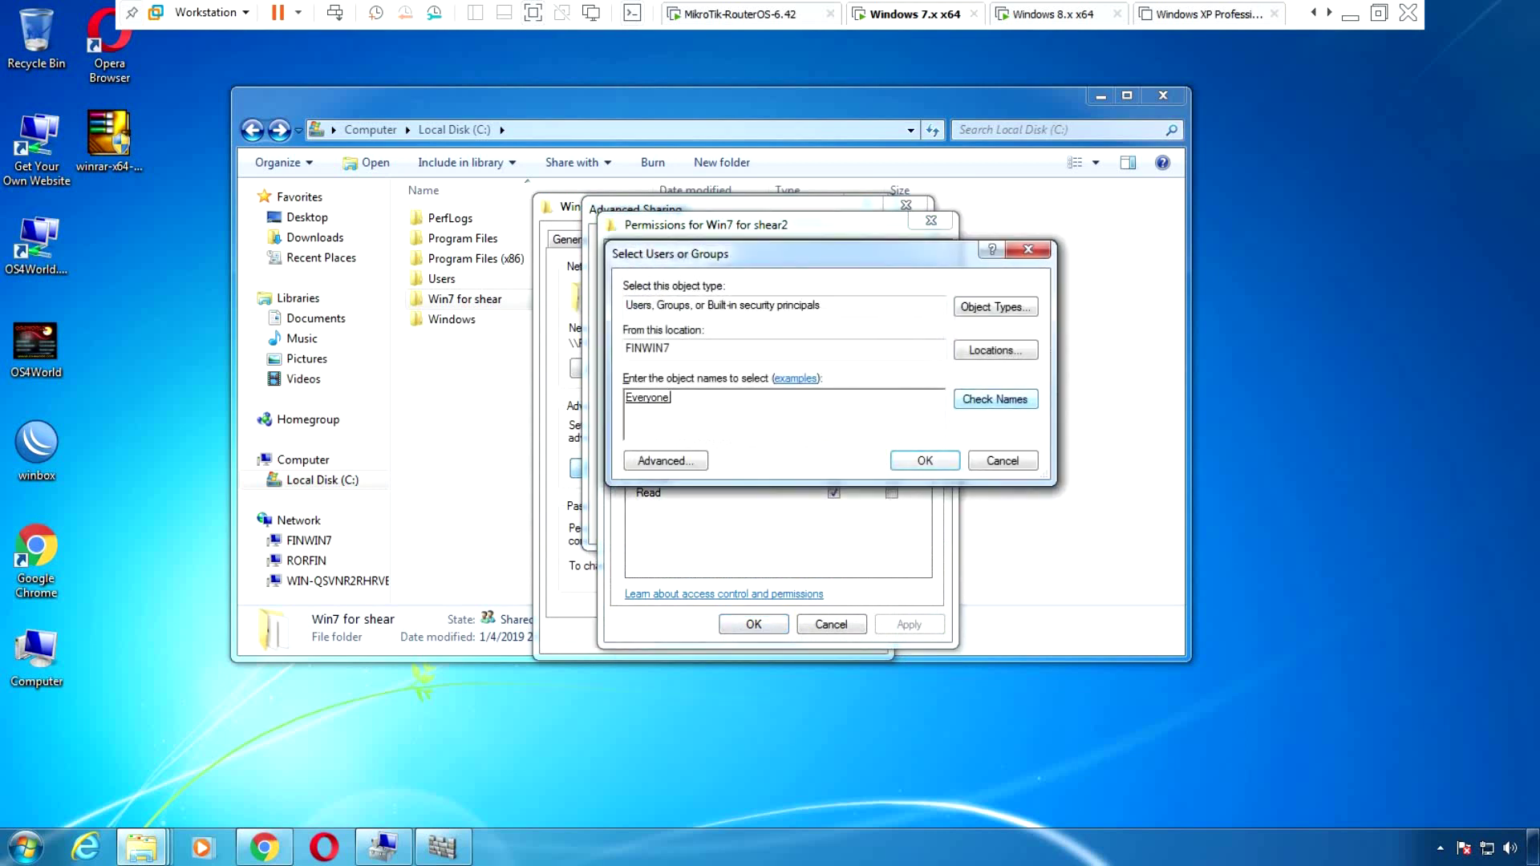
key(Return)
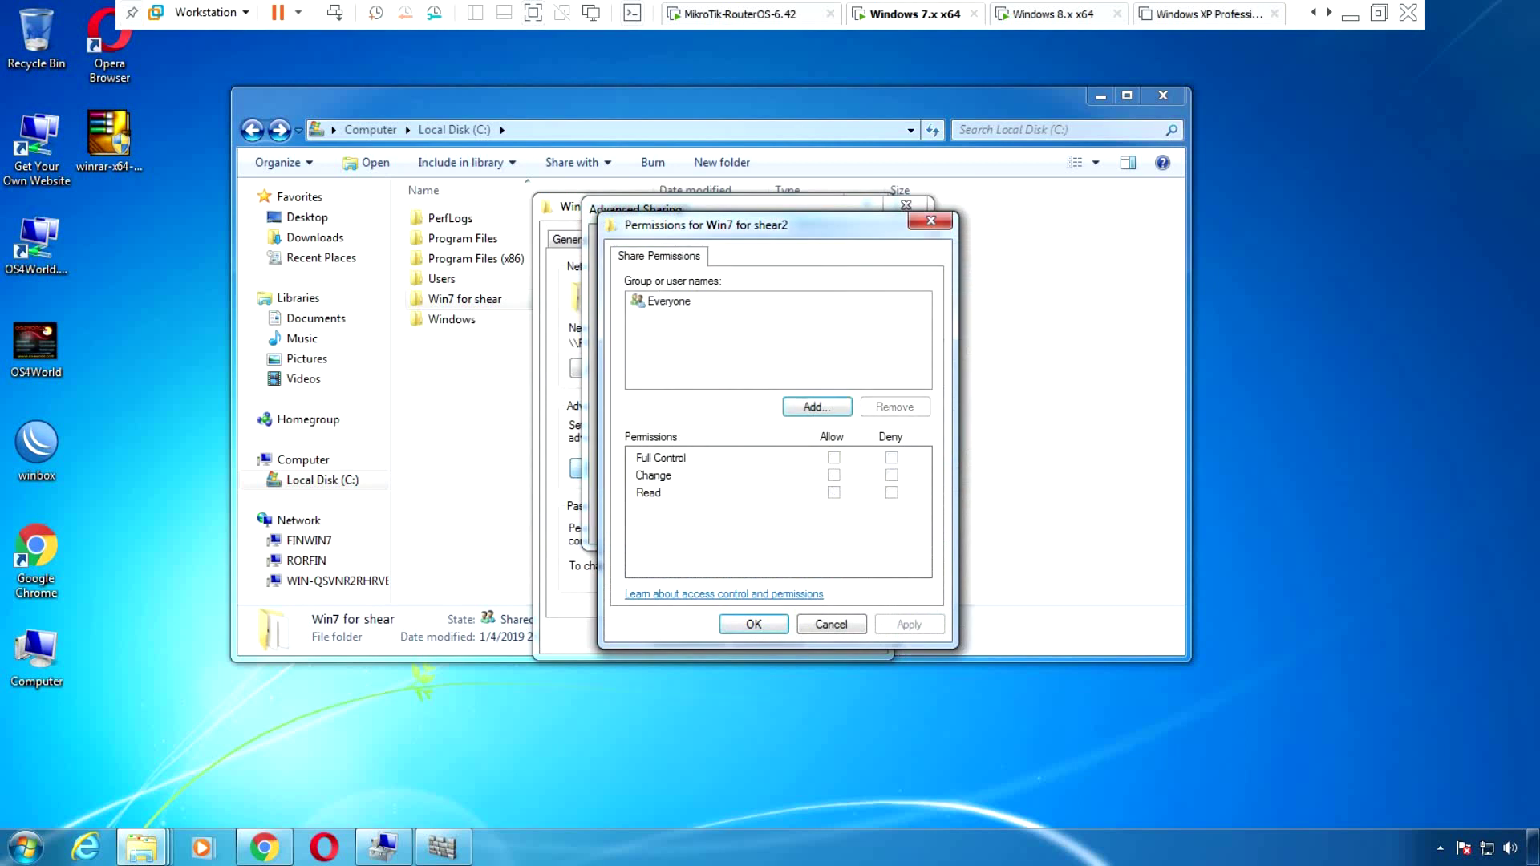
click(669, 301)
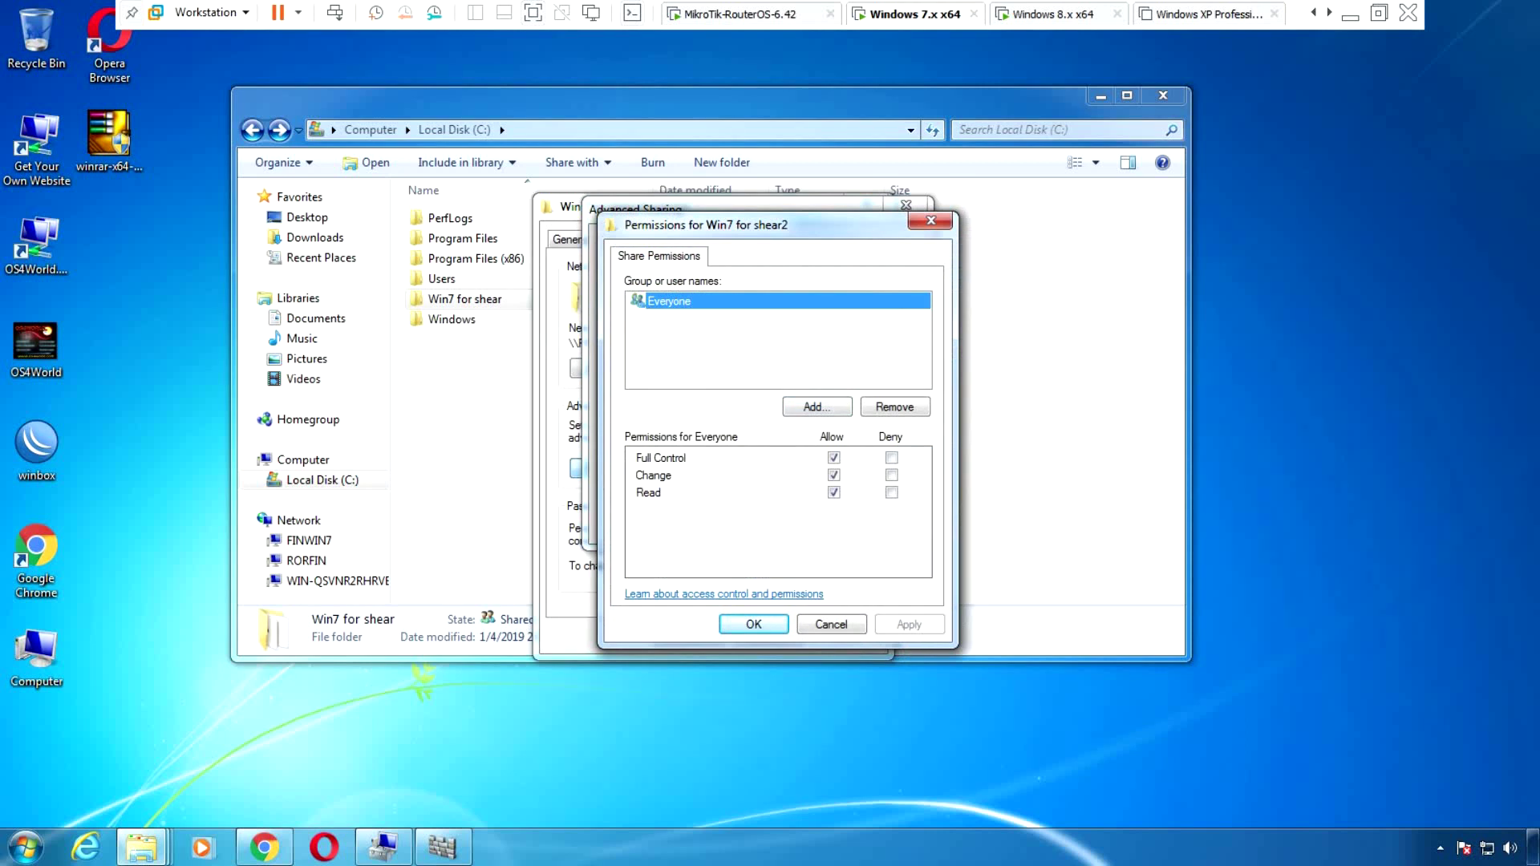
key(Return)
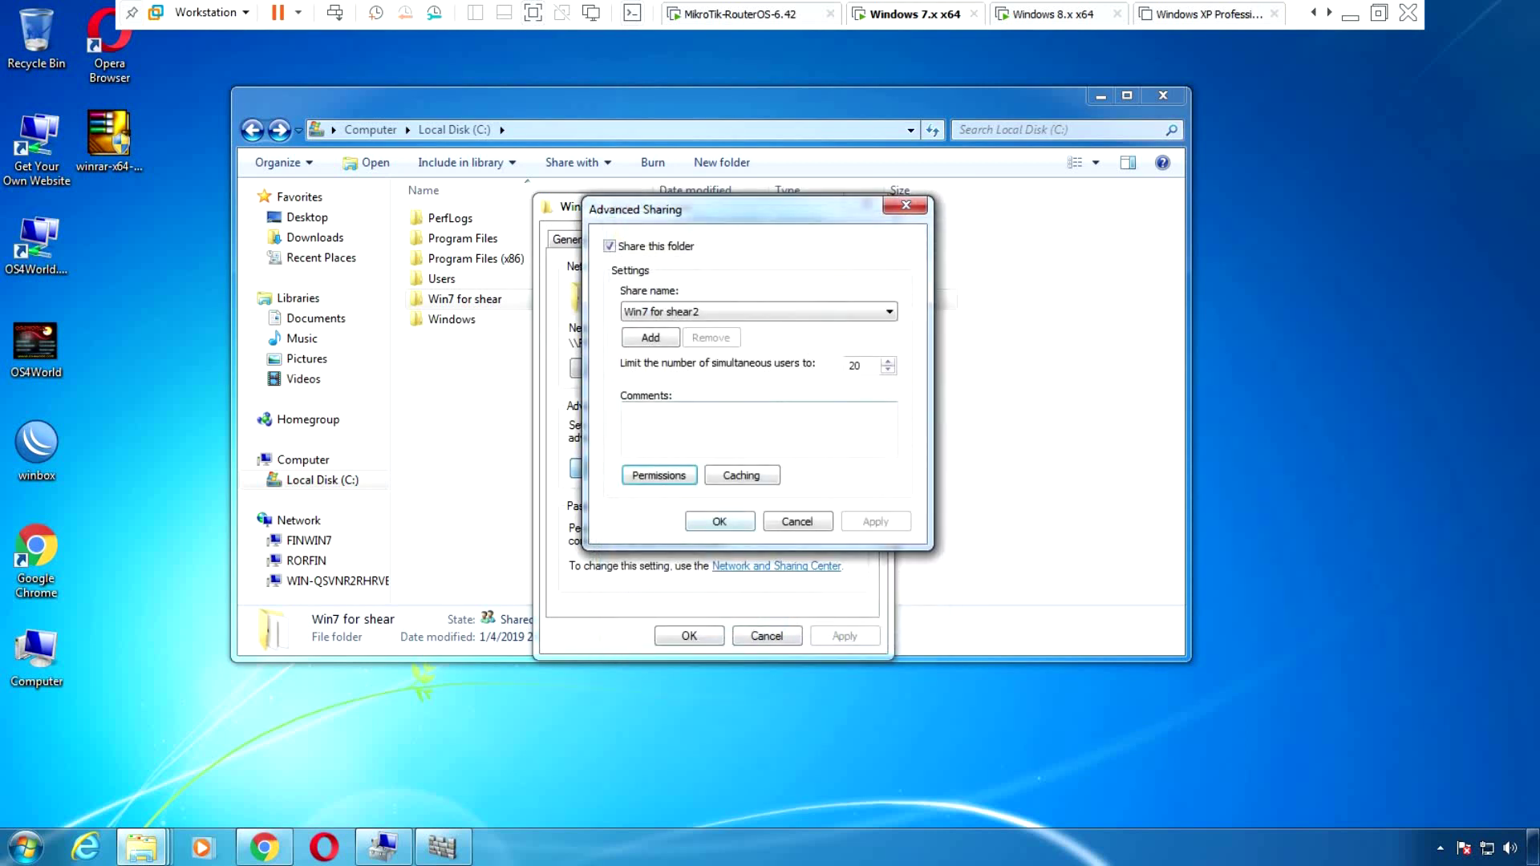
key(Return)
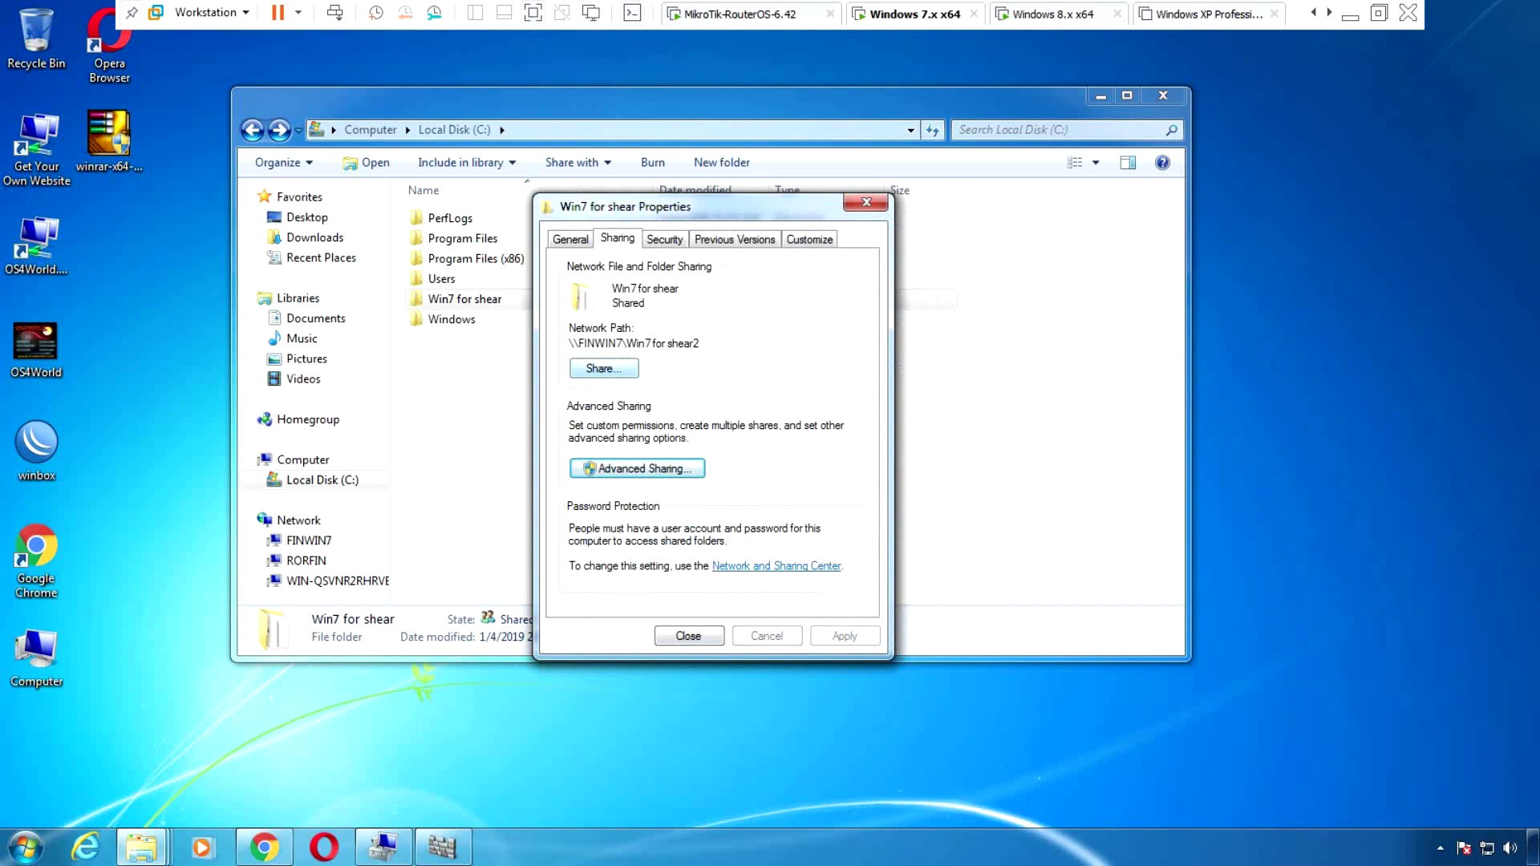
Add Everyone to the folder's security permissions, resolving the name with Check Names
key(ctrl+Tab)
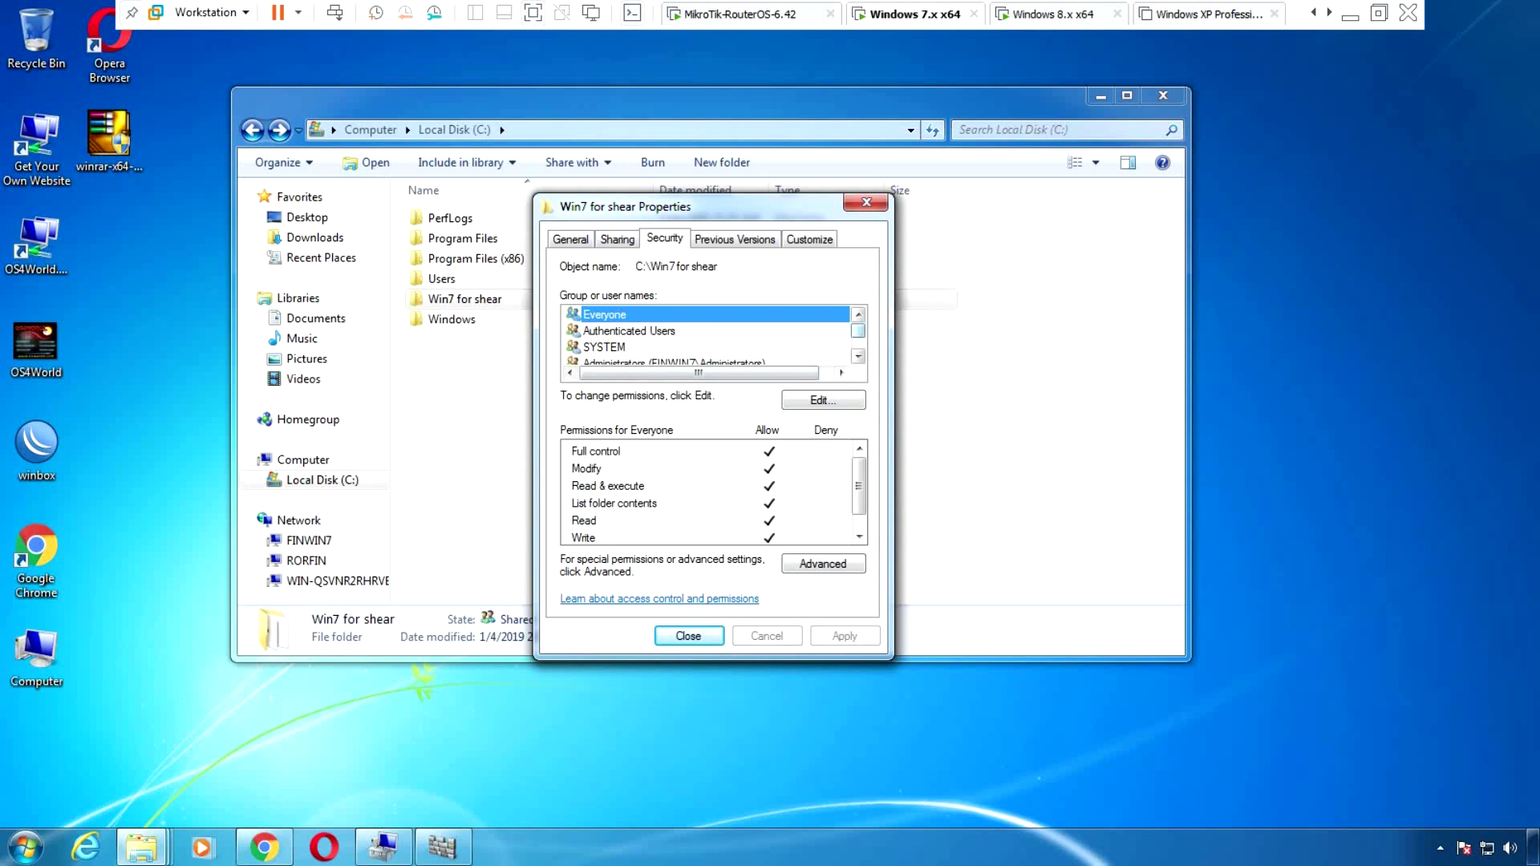
scroll(706, 332, down, 1)
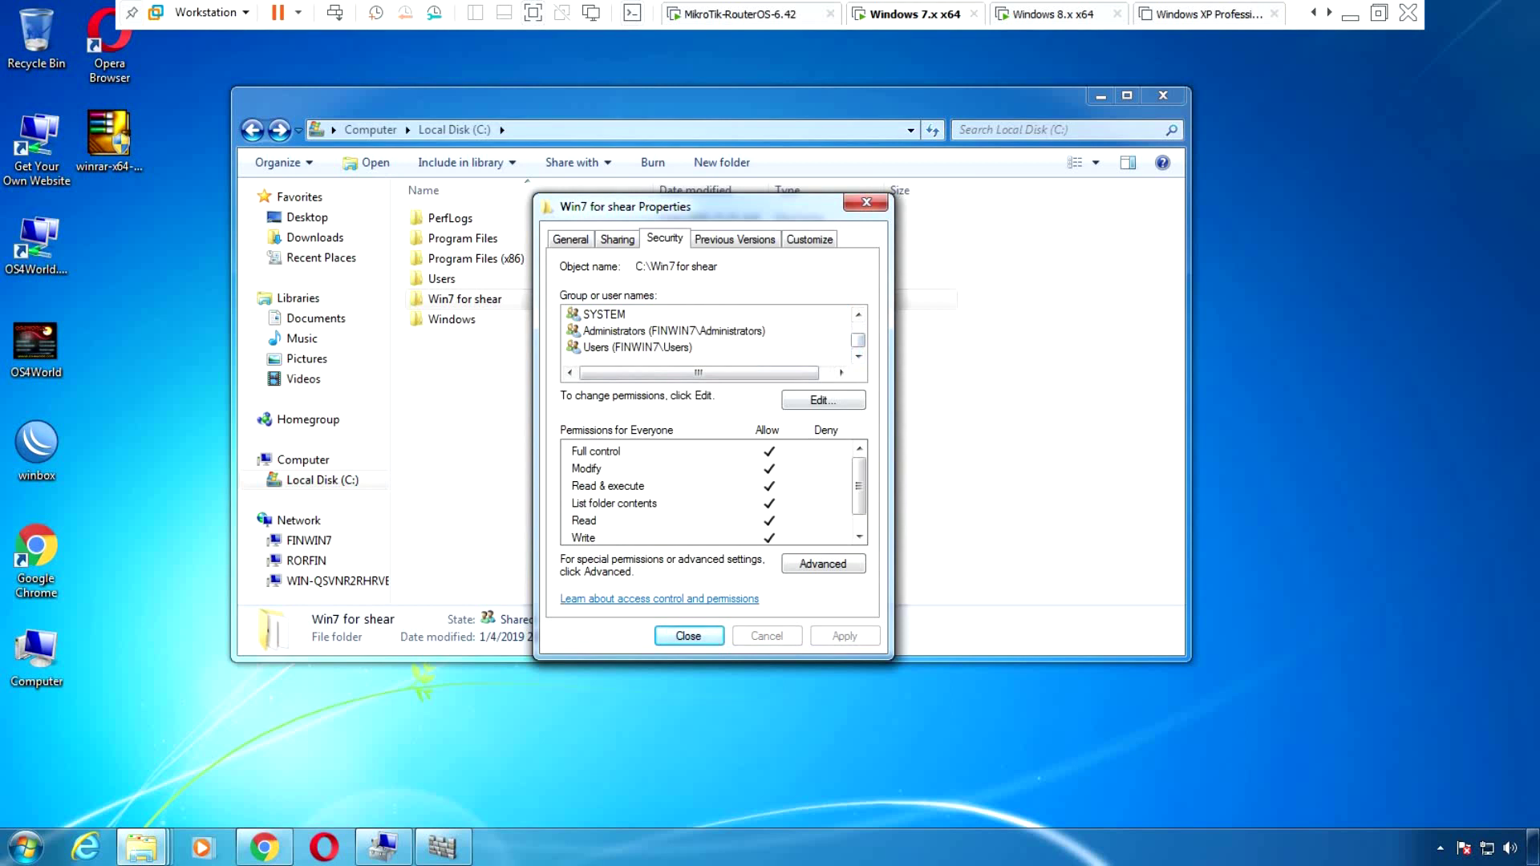
click(823, 399)
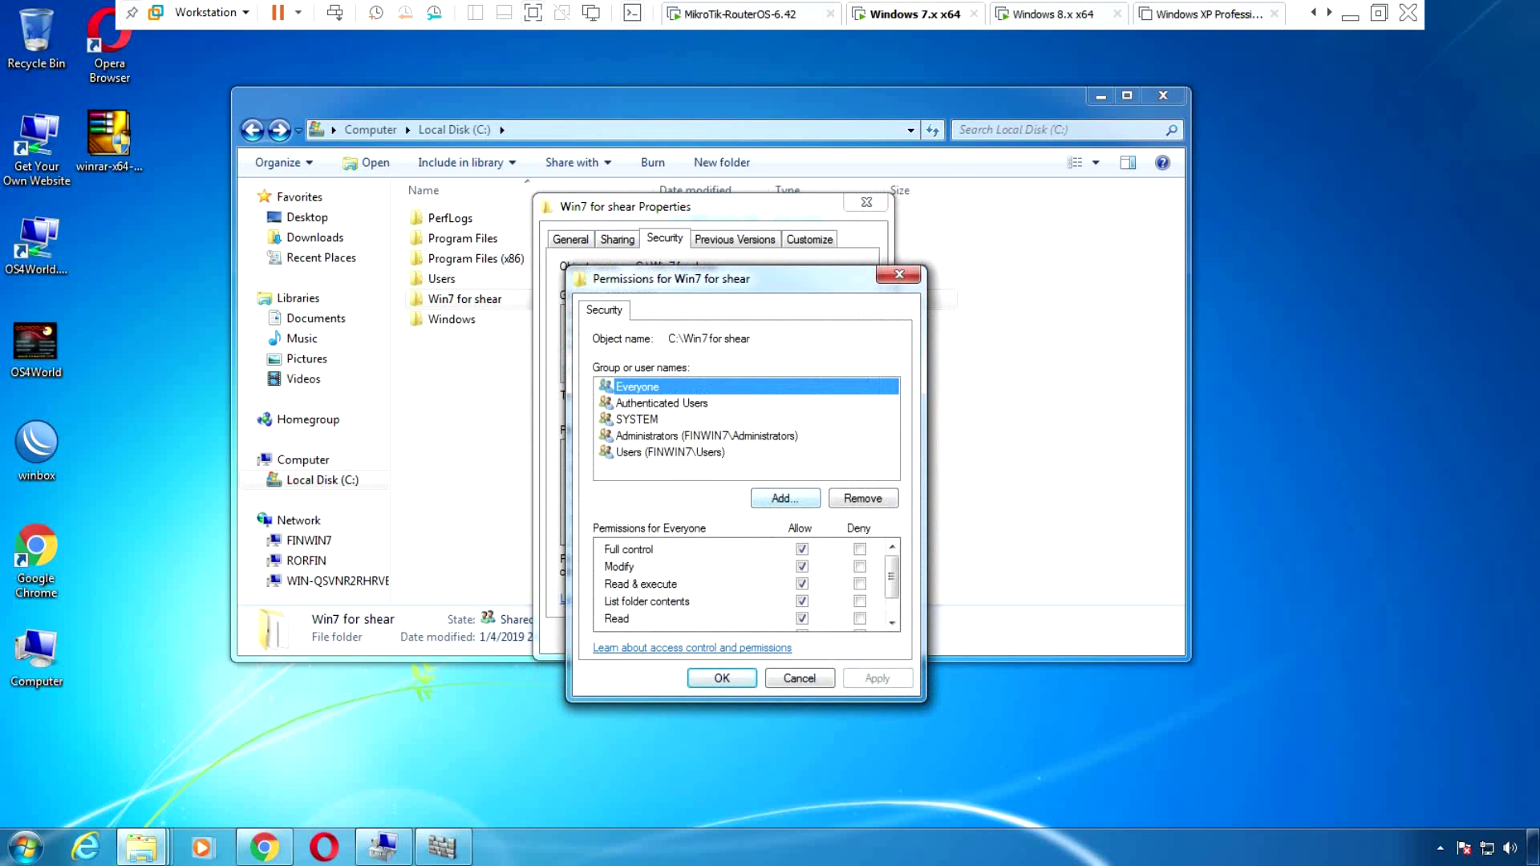
click(785, 498)
text(e)
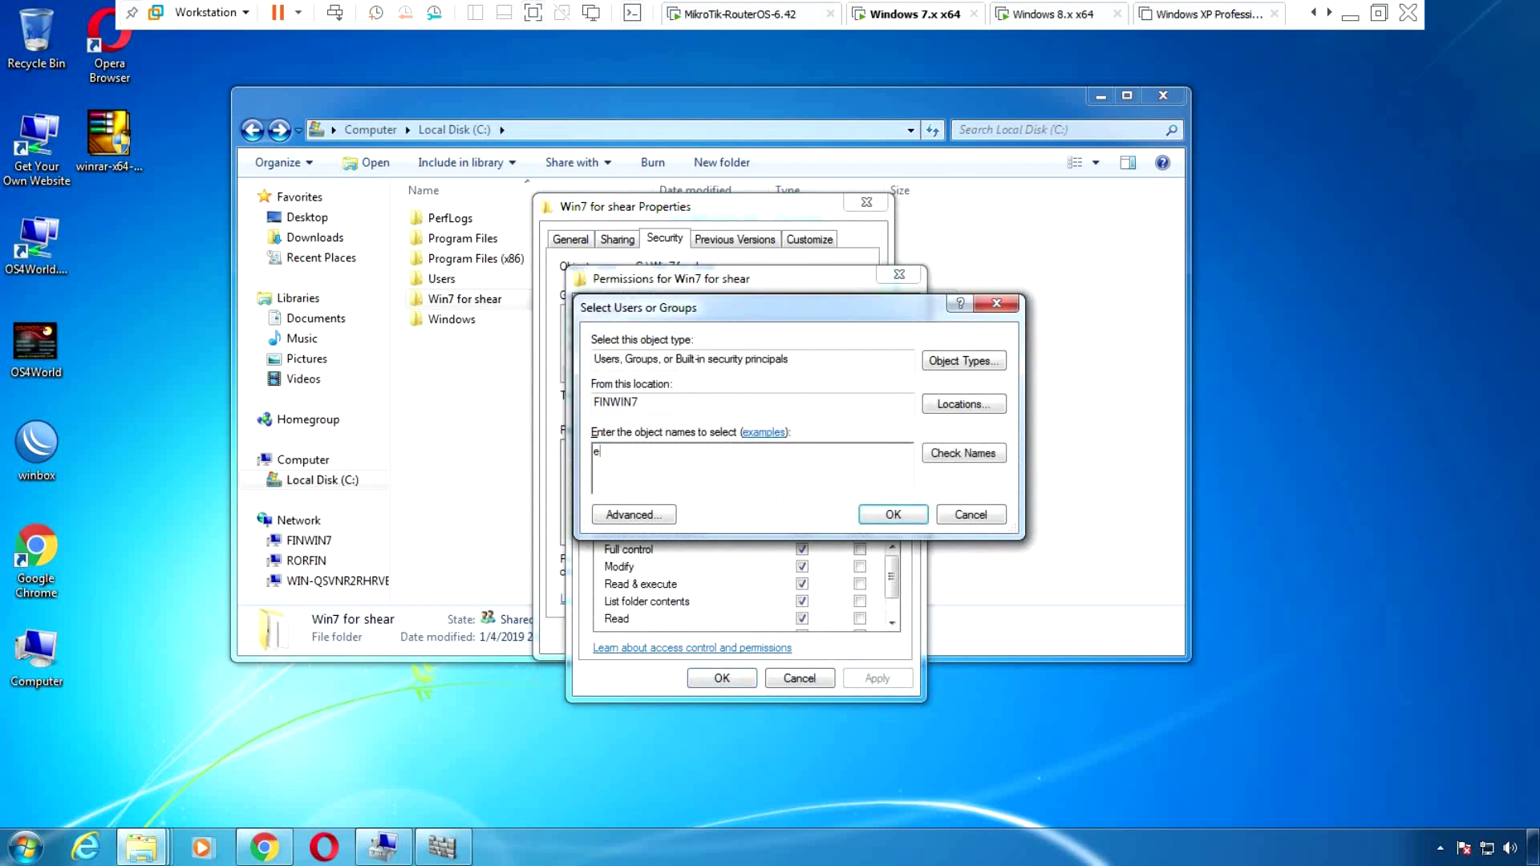
text(veryone)
key(ctrl+k)
key(Return)
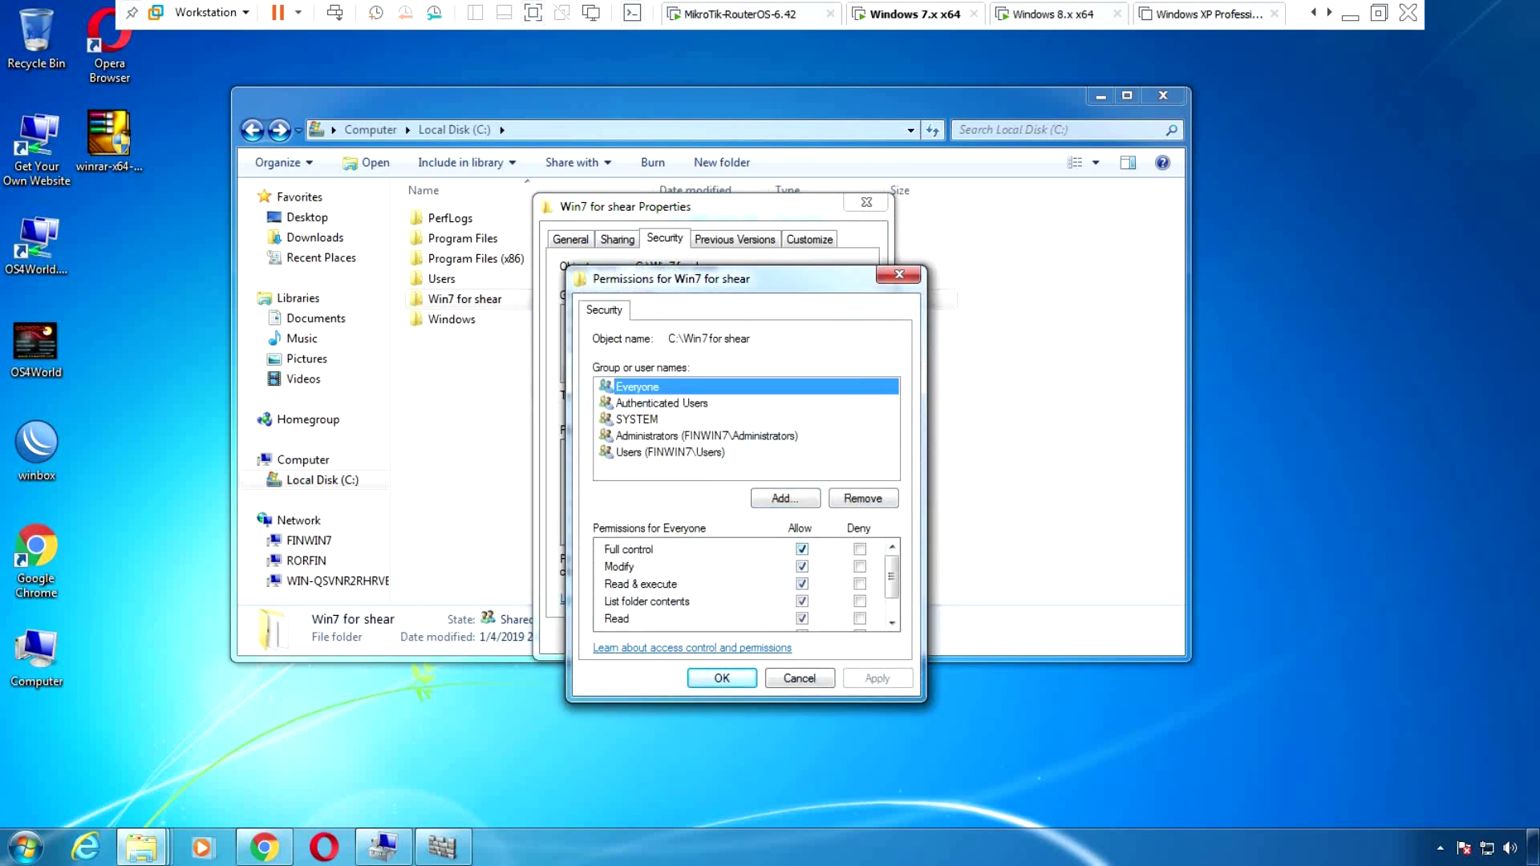
Confirm Everyone has Full control, then close the permissions editor and Properties dialog
scroll(891, 577, down, 1)
scroll(891, 578, up, 1)
scroll(746, 584, down, 2)
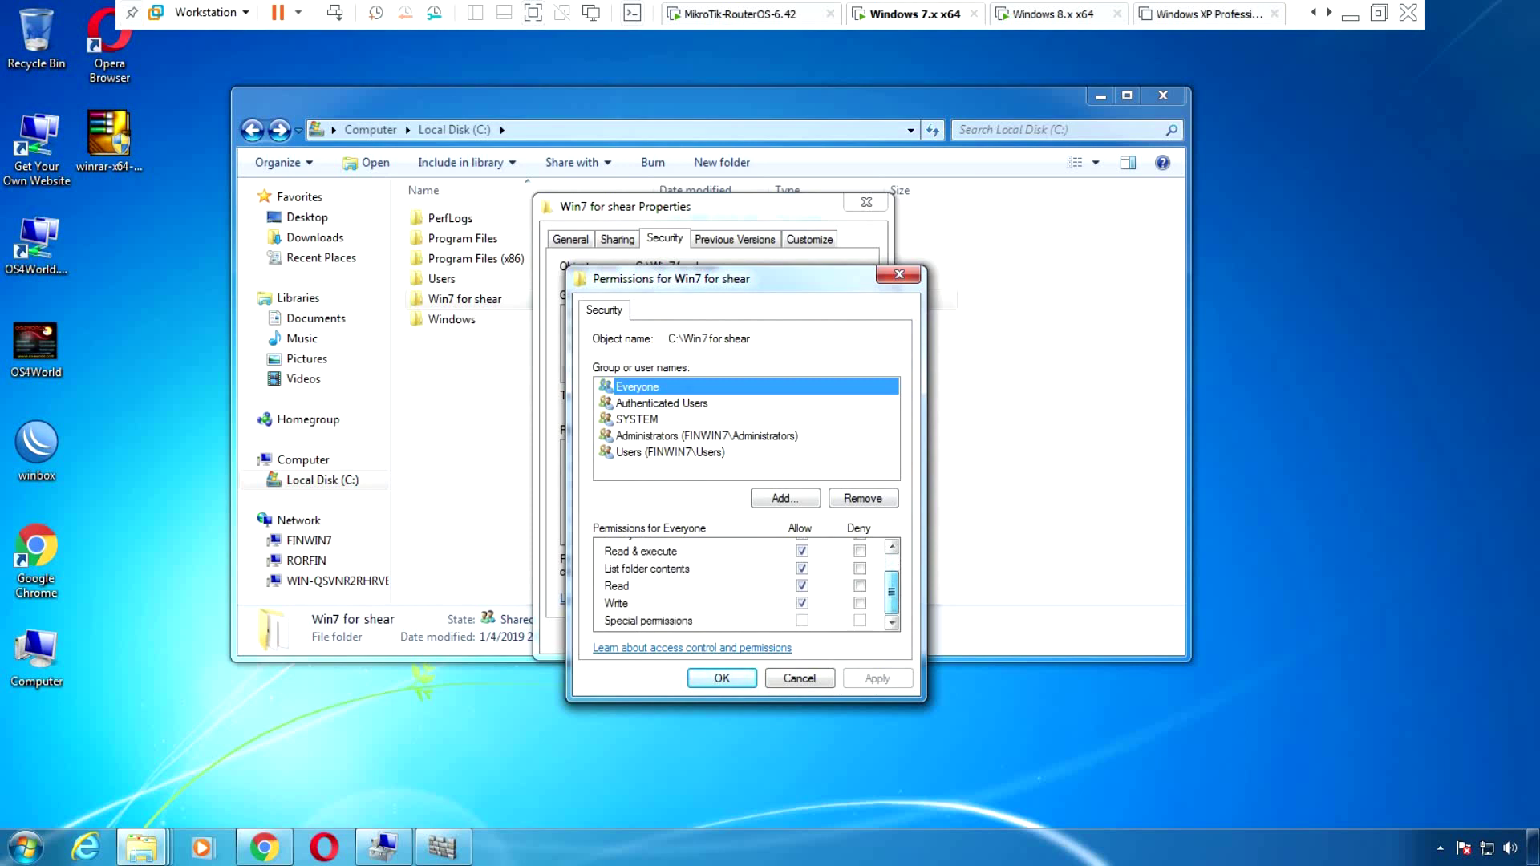
scroll(745, 584, up, 2)
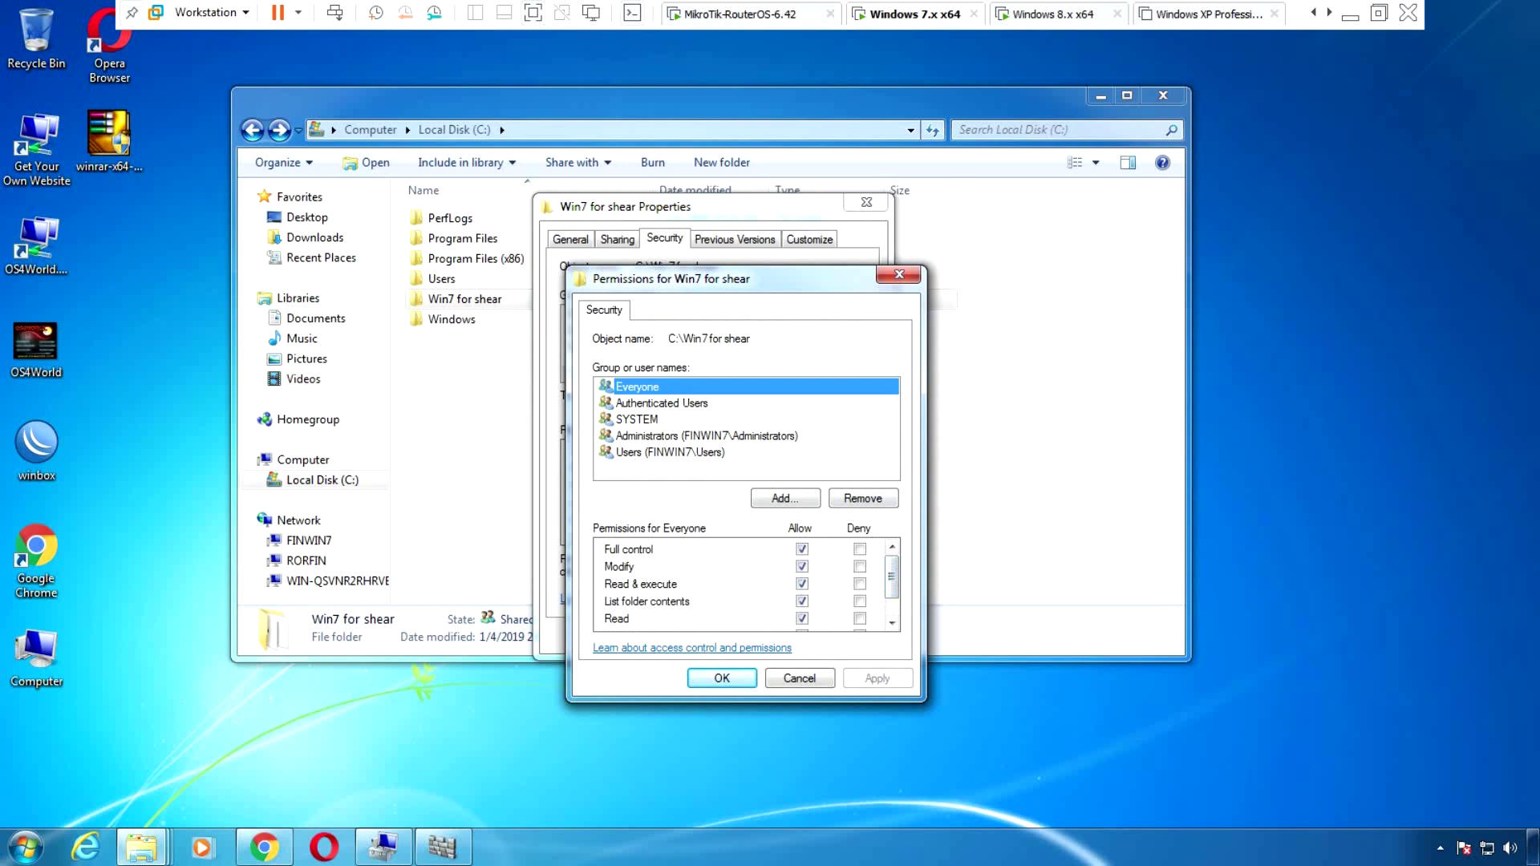
click(721, 678)
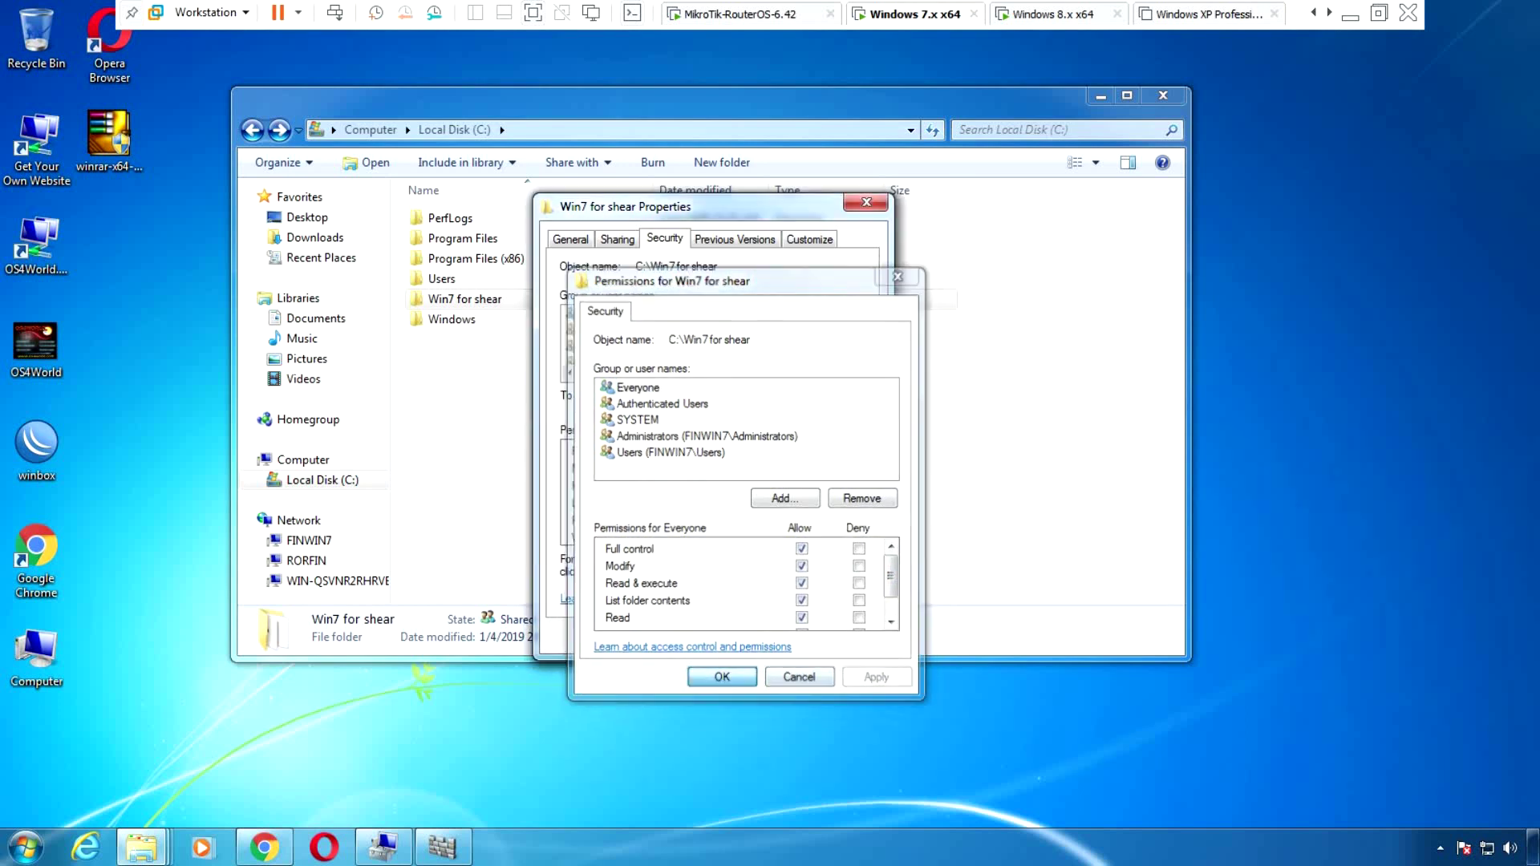
click(688, 635)
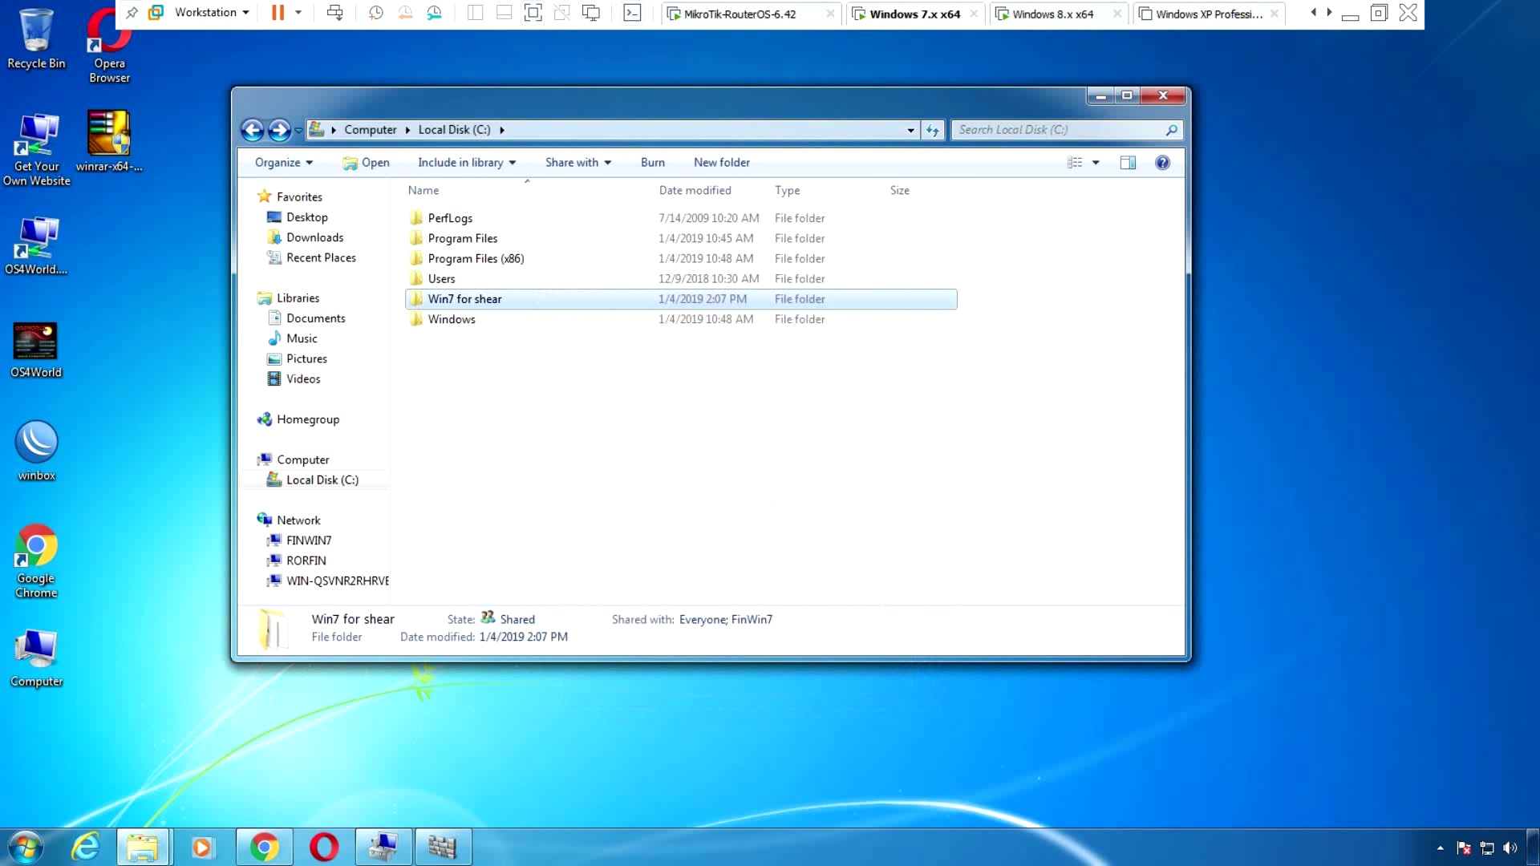
Move the Explorer window aside and bring up the system tray network icon's menu
drag(648, 116, 579, 126)
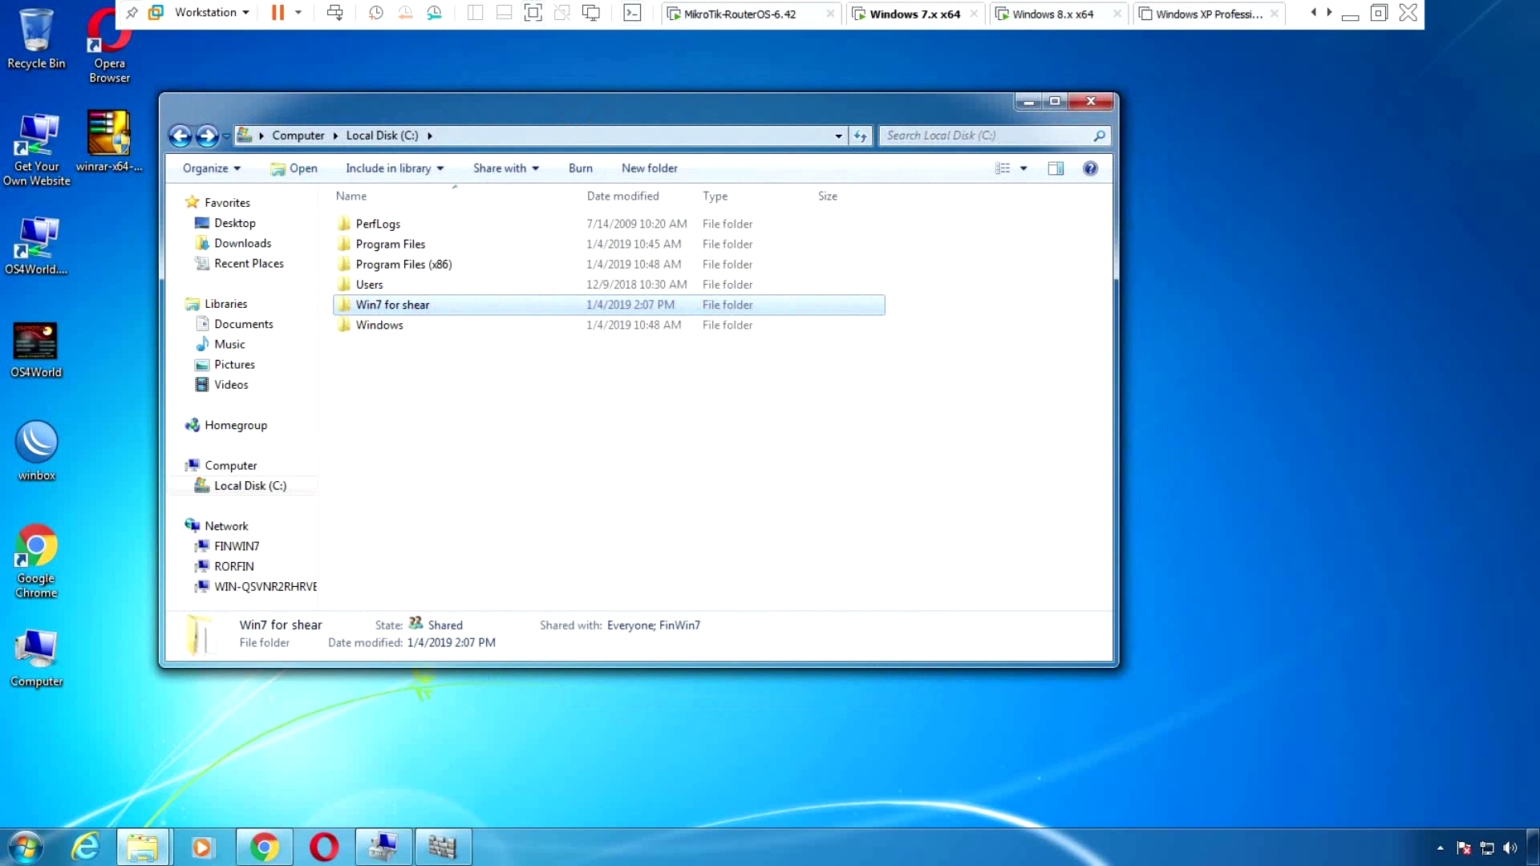
drag(610, 102, 596, 92)
drag(806, 106, 795, 102)
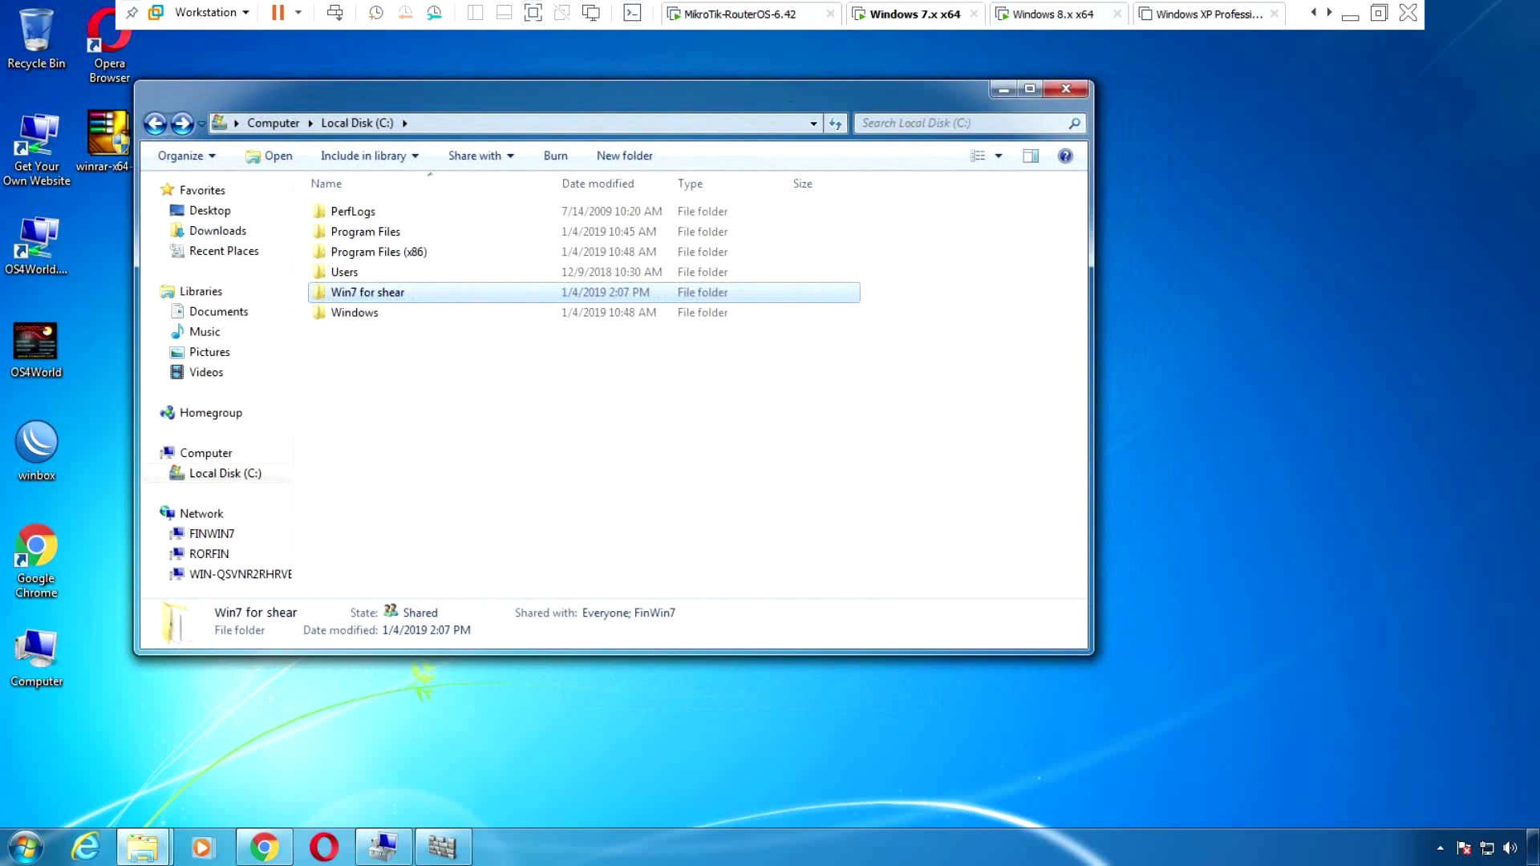
drag(794, 97, 836, 74)
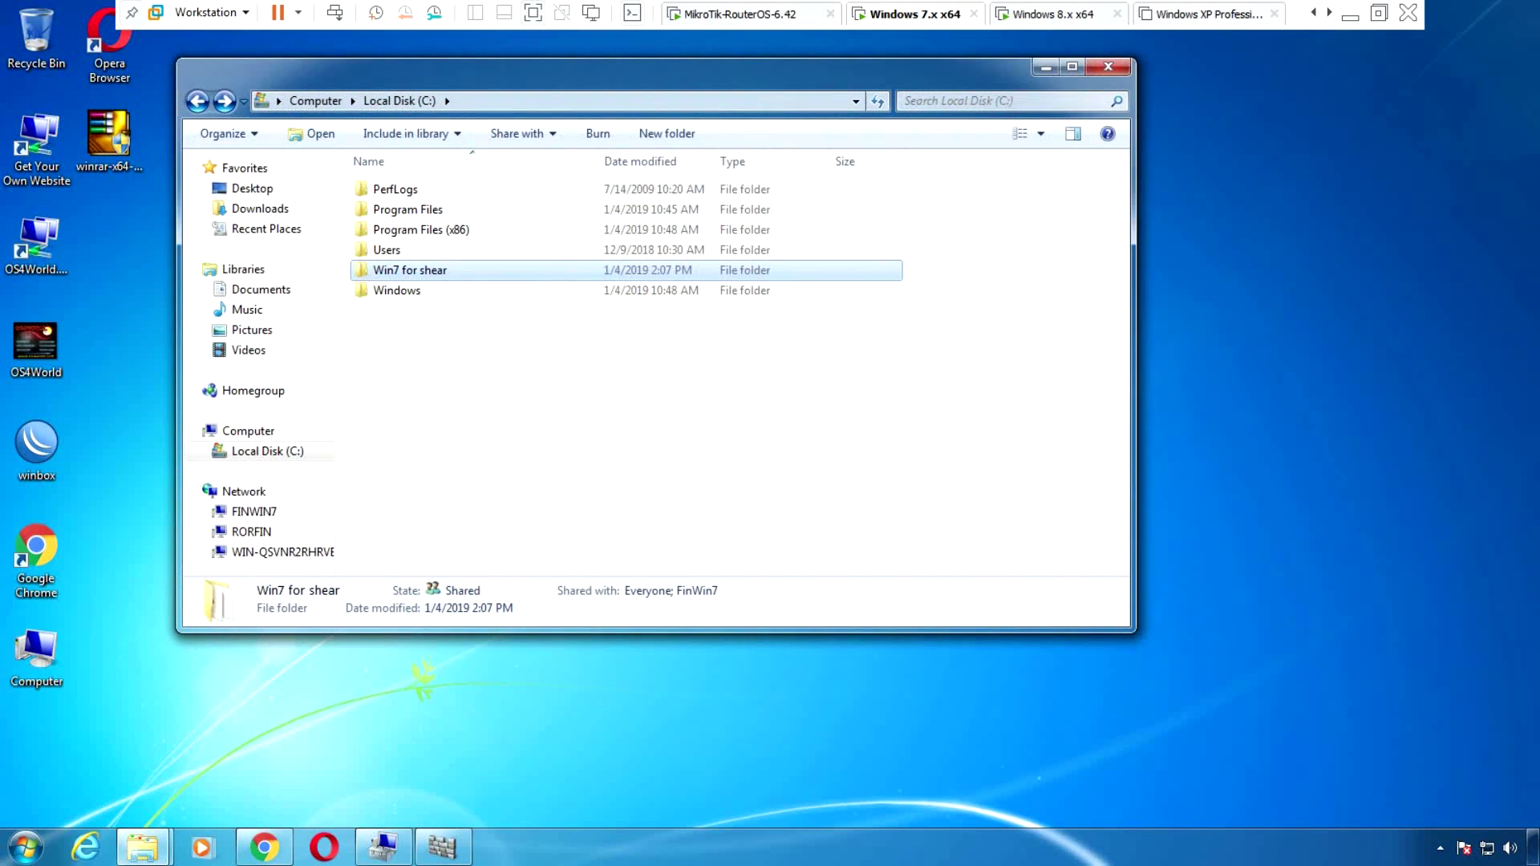
mouse_move(1486, 863)
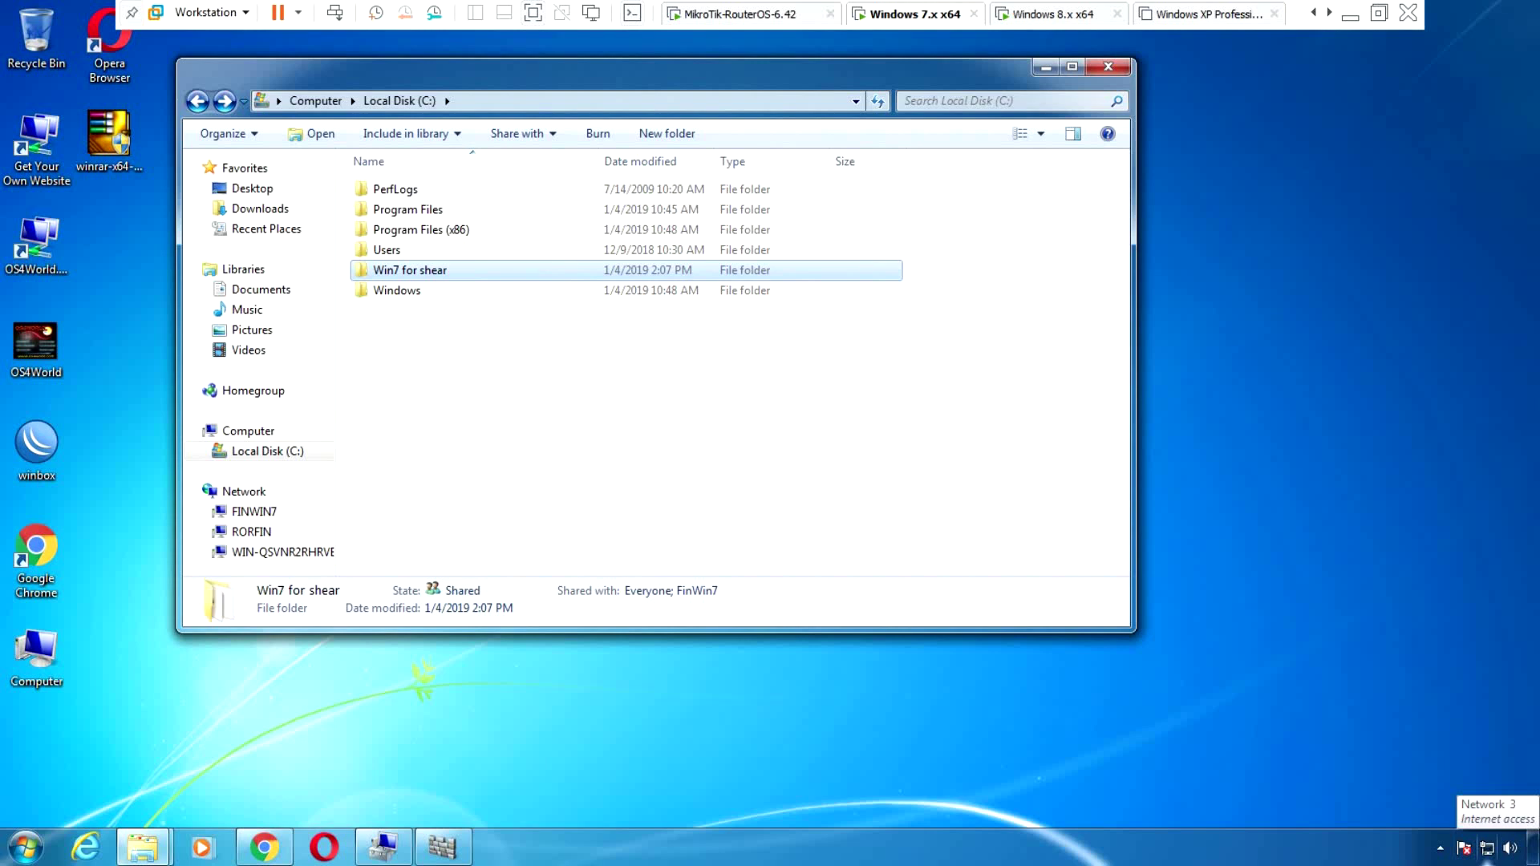
right_click(1485, 863)
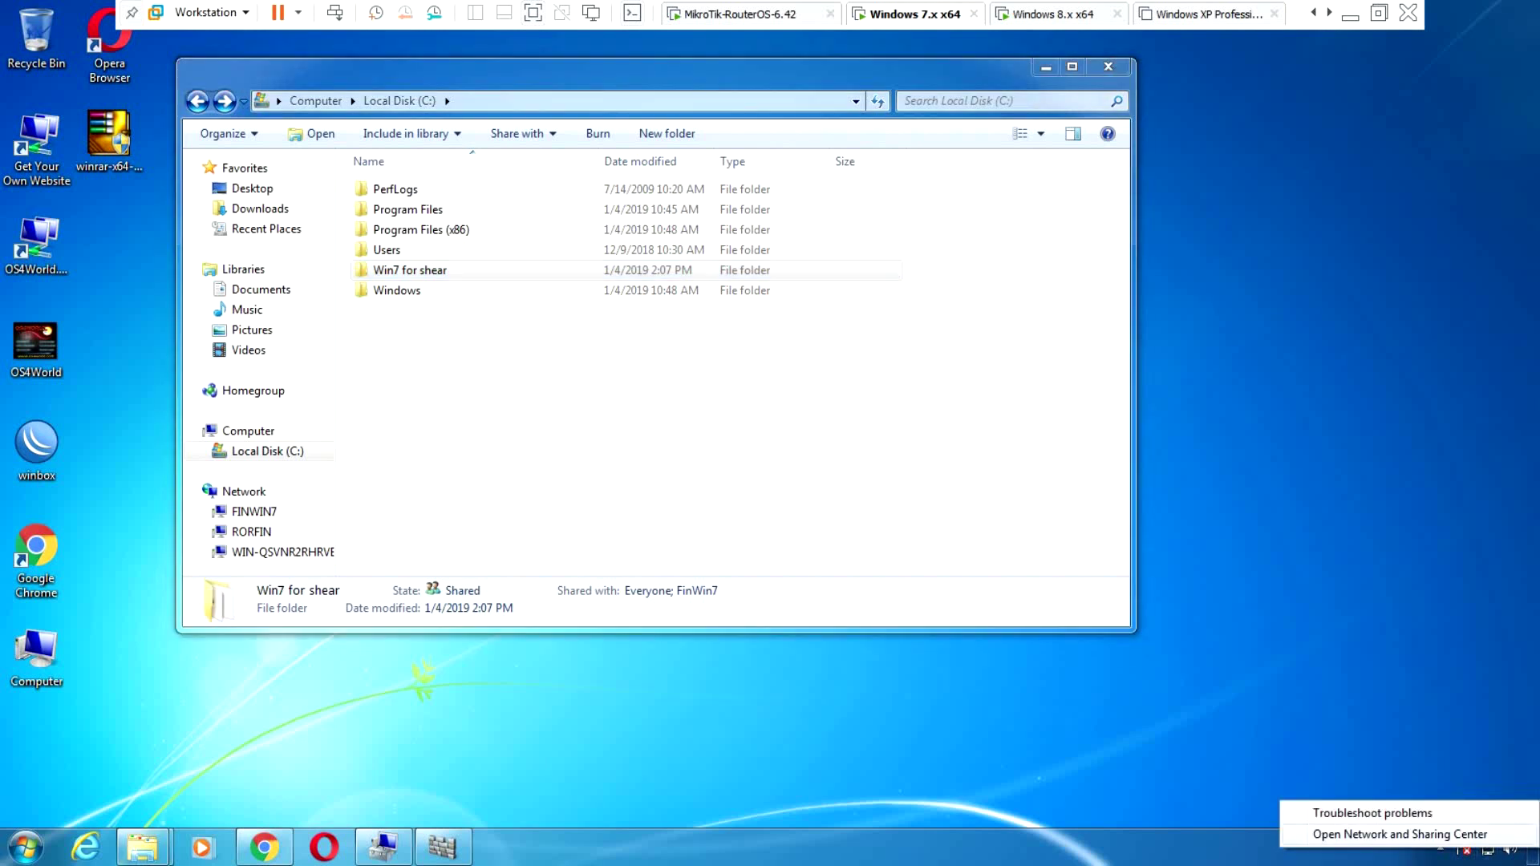
Check Local Area Connection's IPv4 settings: static 192.168.9.30 with gateway 192.168.9.1
click(1400, 835)
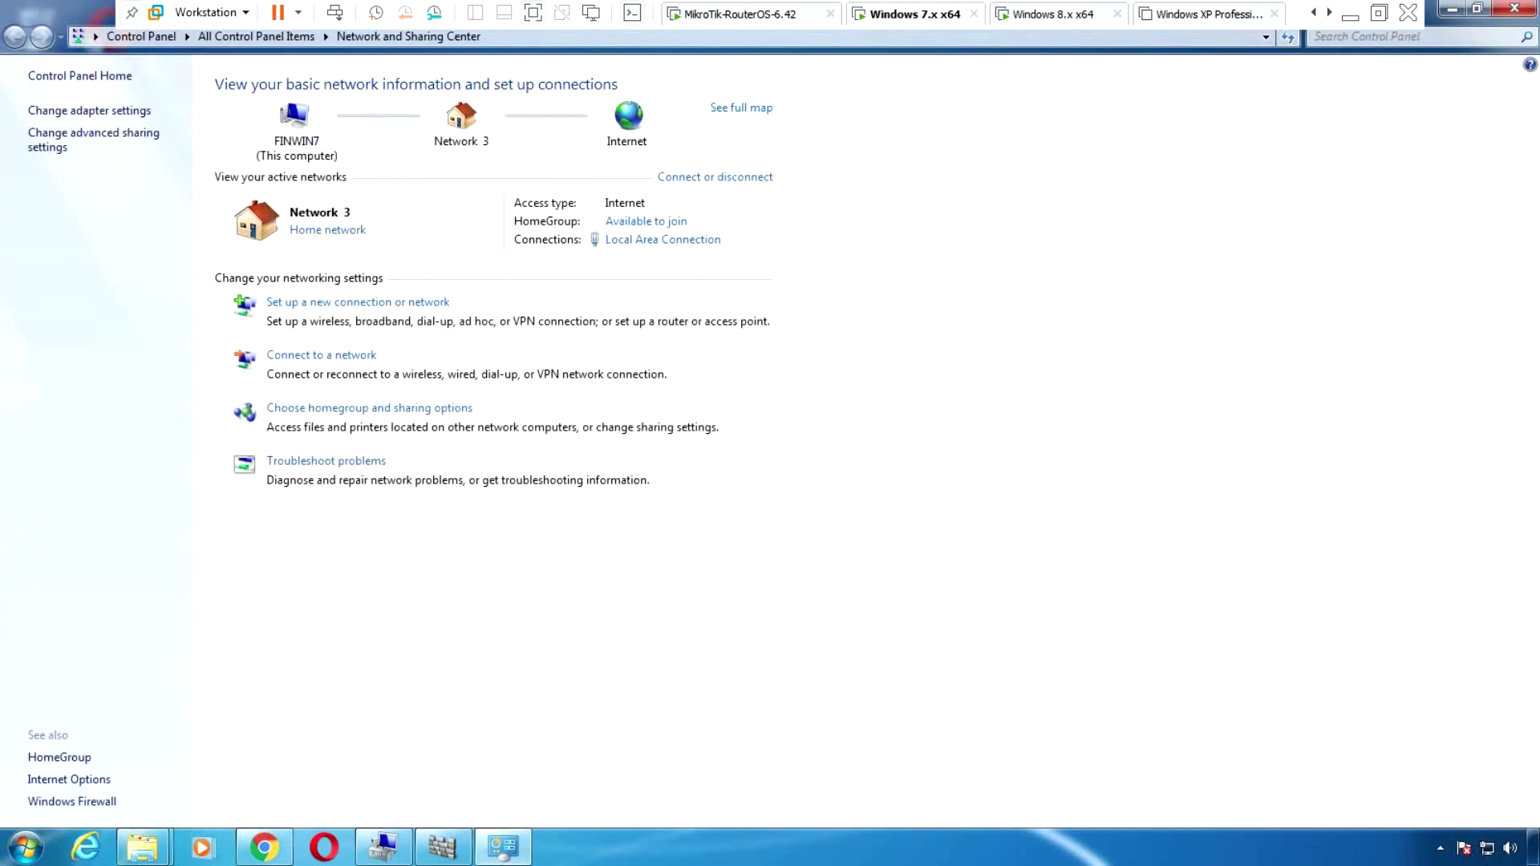
click(89, 110)
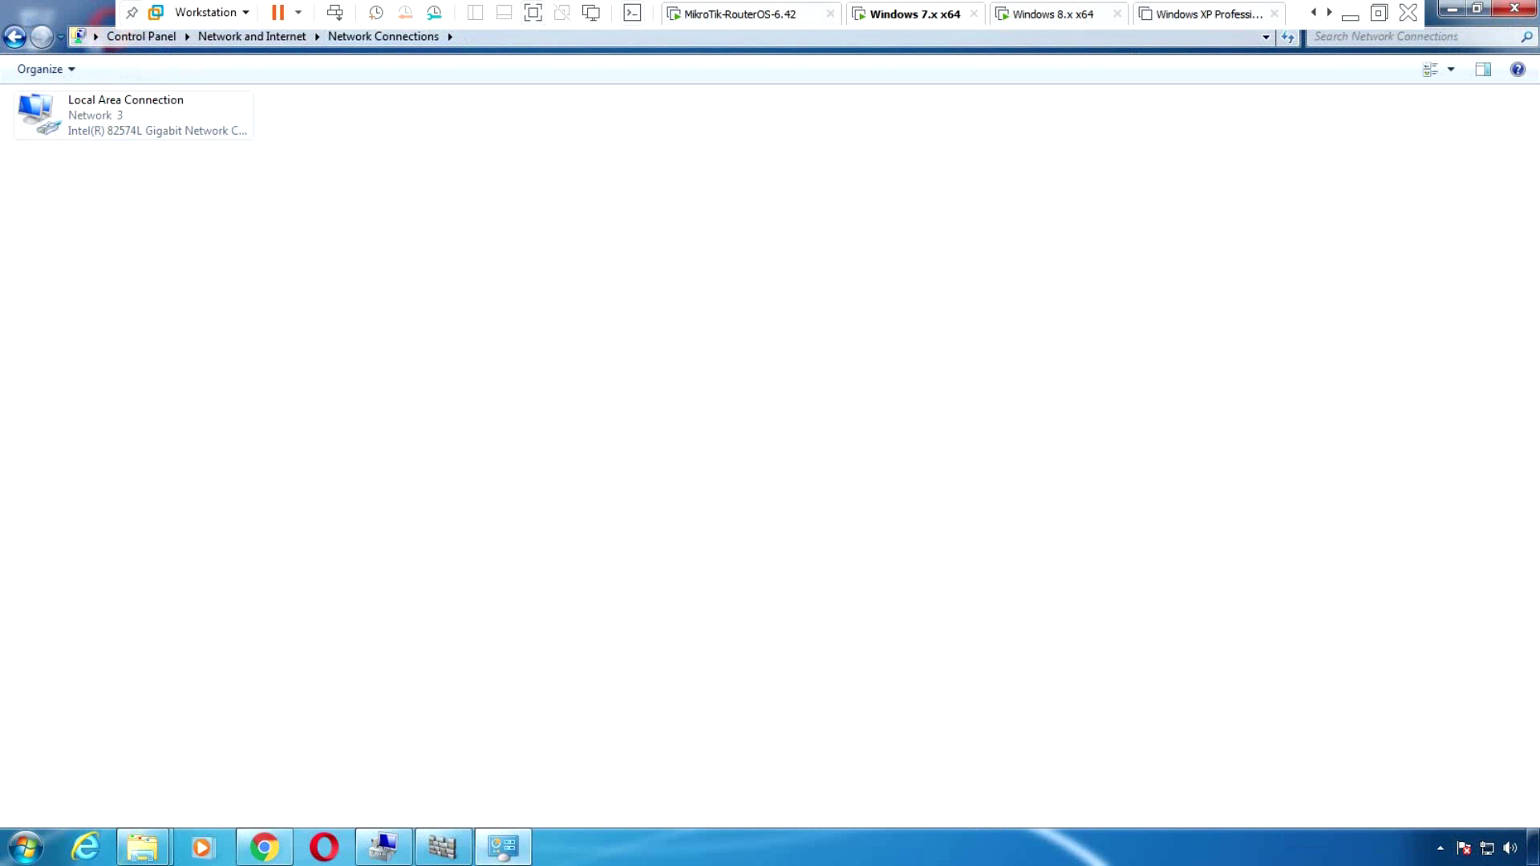
right_click(127, 116)
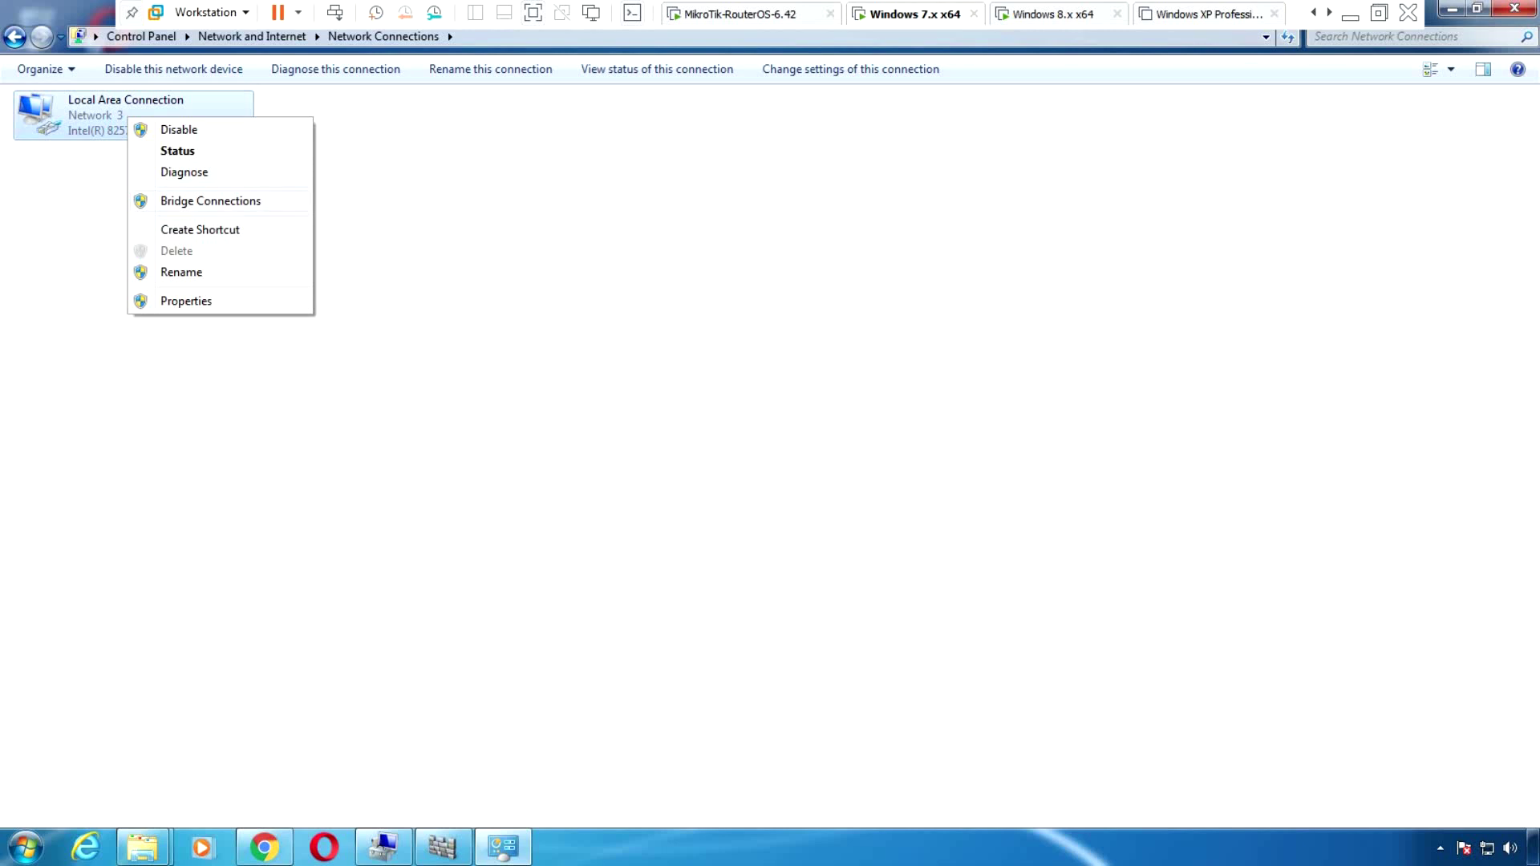
key(r)
double_click(172, 305)
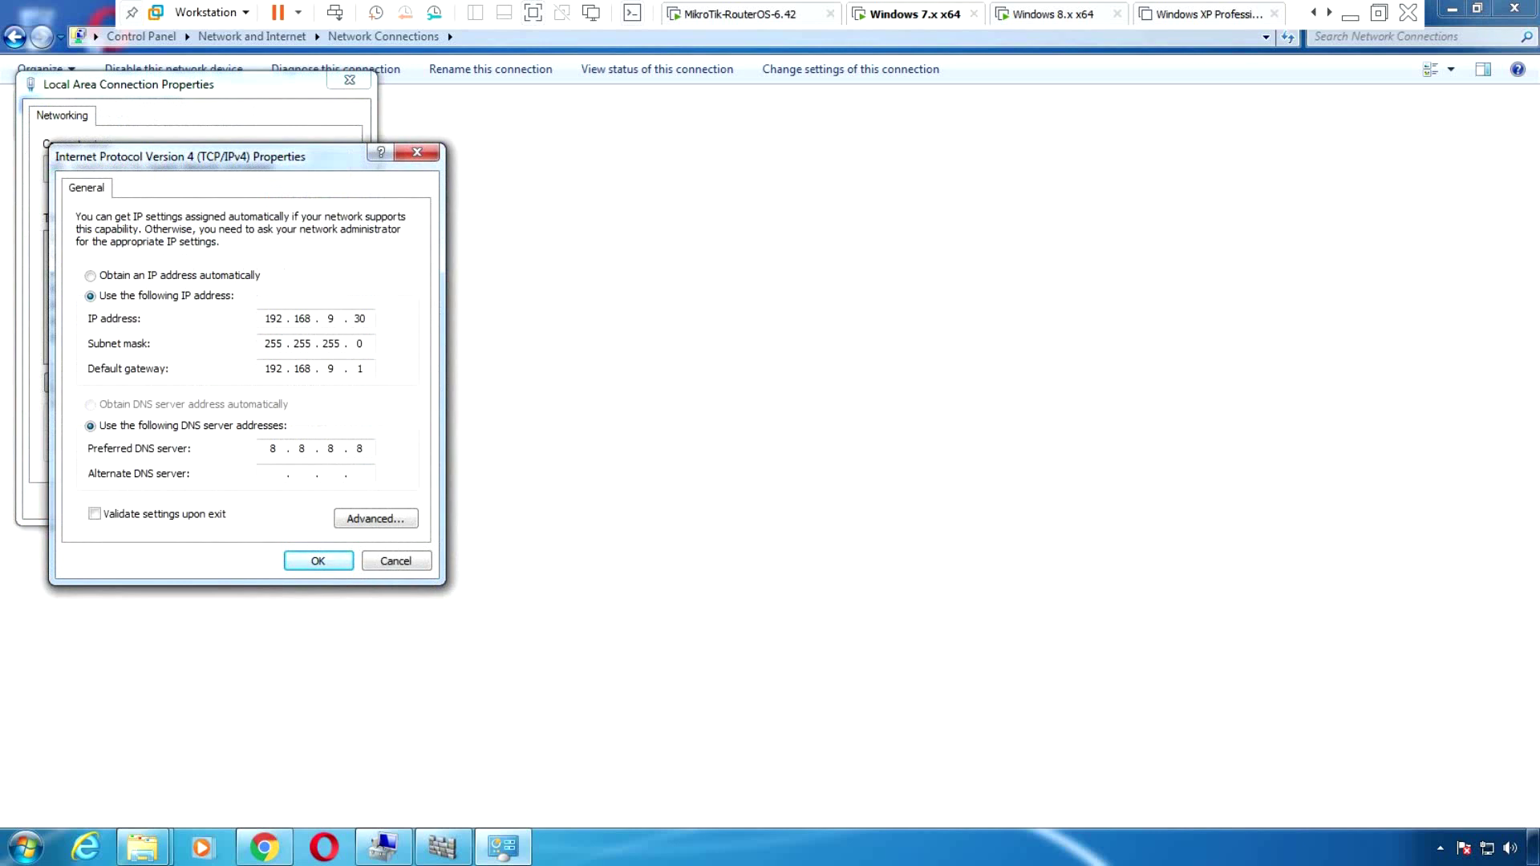
key(Return)
drag(220, 91, 621, 276)
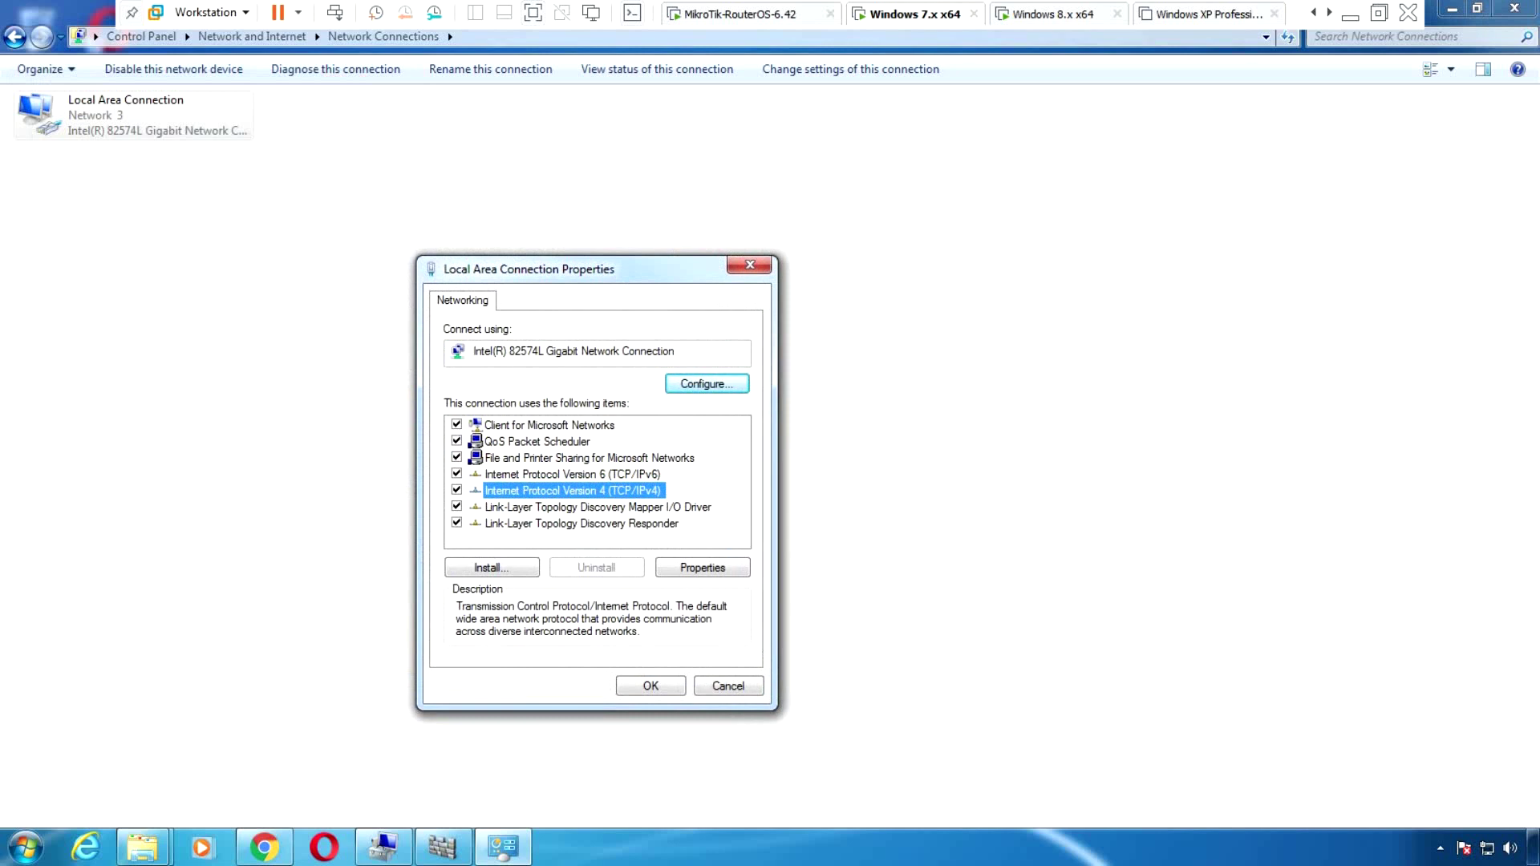
key(alt+r)
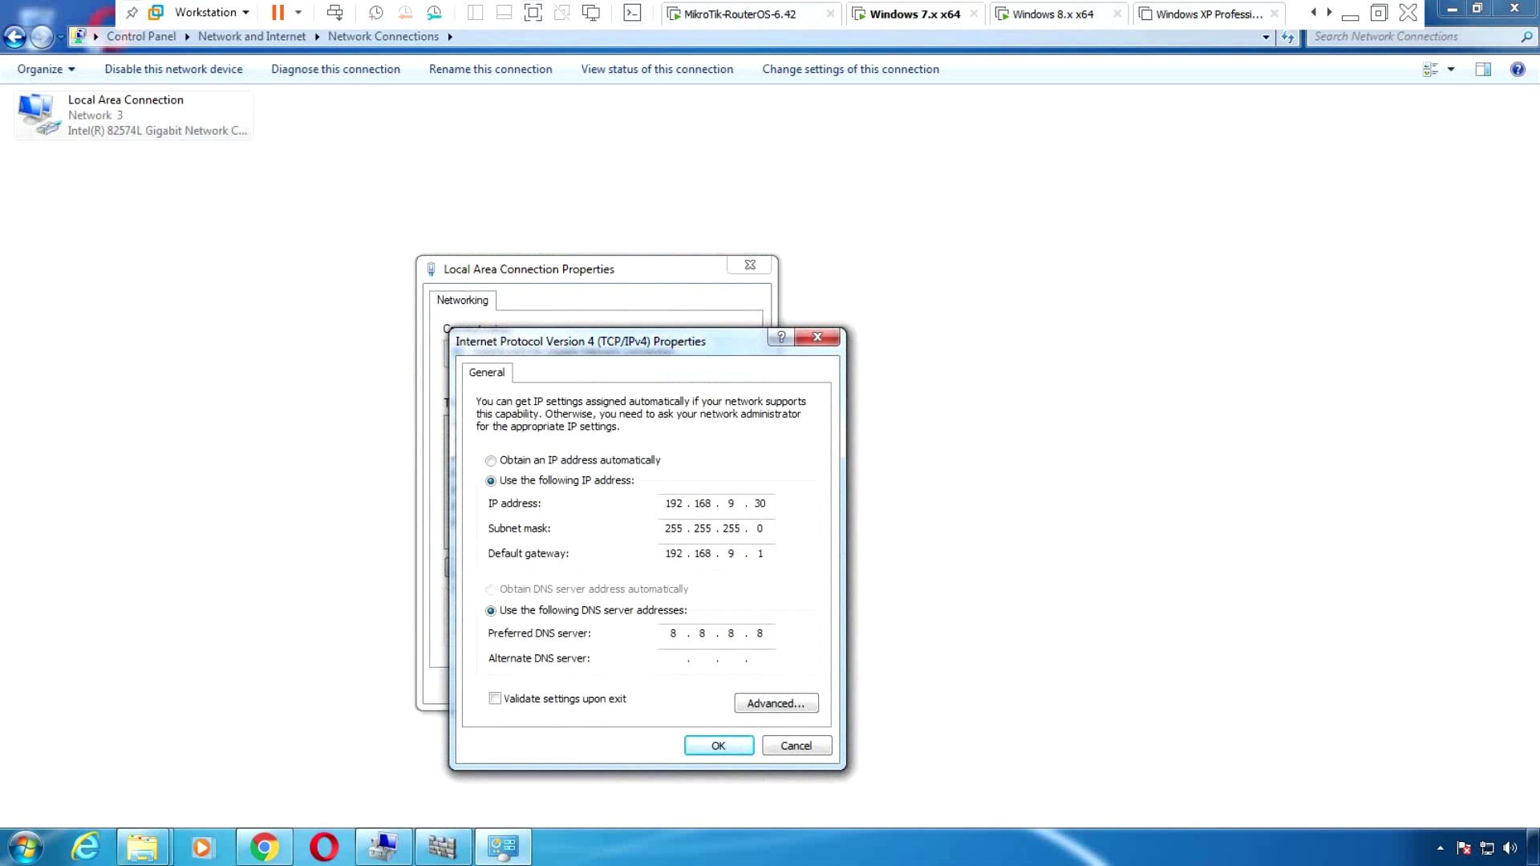
key(Return)
key(Return)
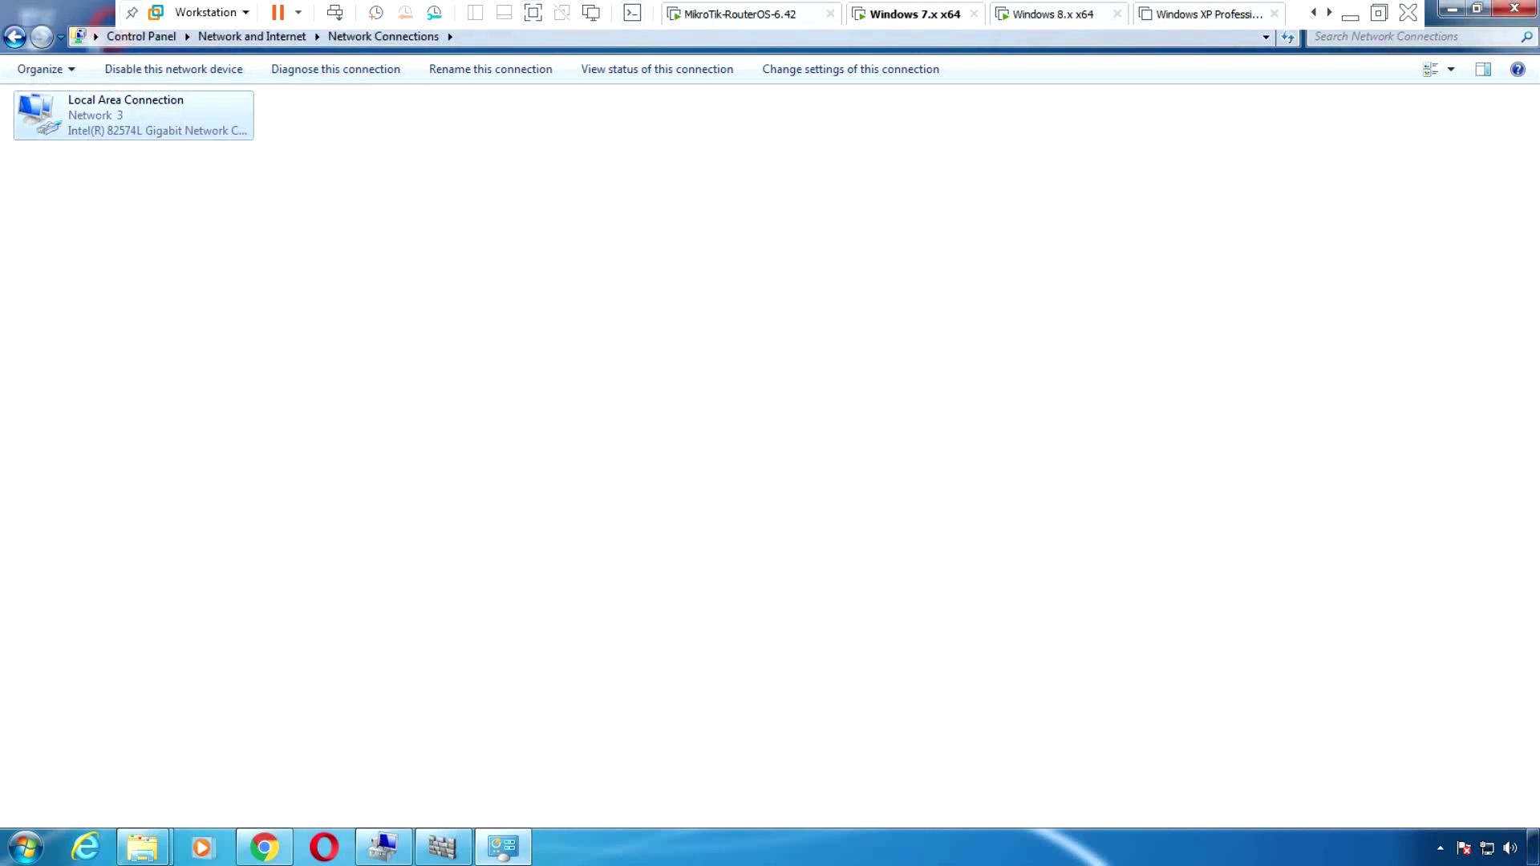
key(super+Down)
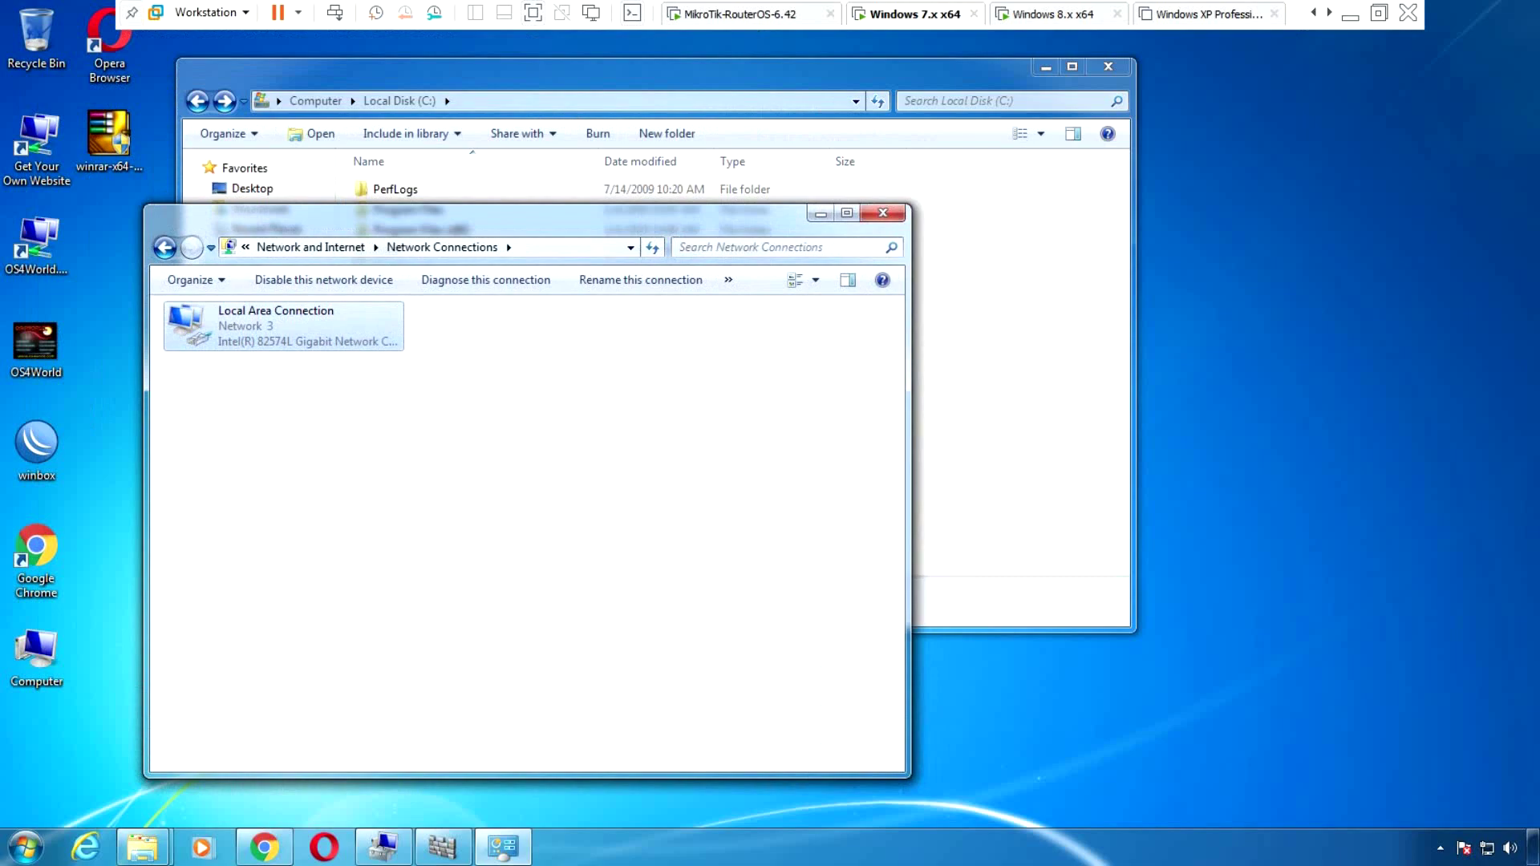
Switch to the Windows 8 VM, refresh its desktop twice, and bring up the tray network menu
key(ctrl+Tab)
right_click(1021, 301)
click(1051, 354)
right_click(983, 310)
click(1034, 363)
right_click(1493, 848)
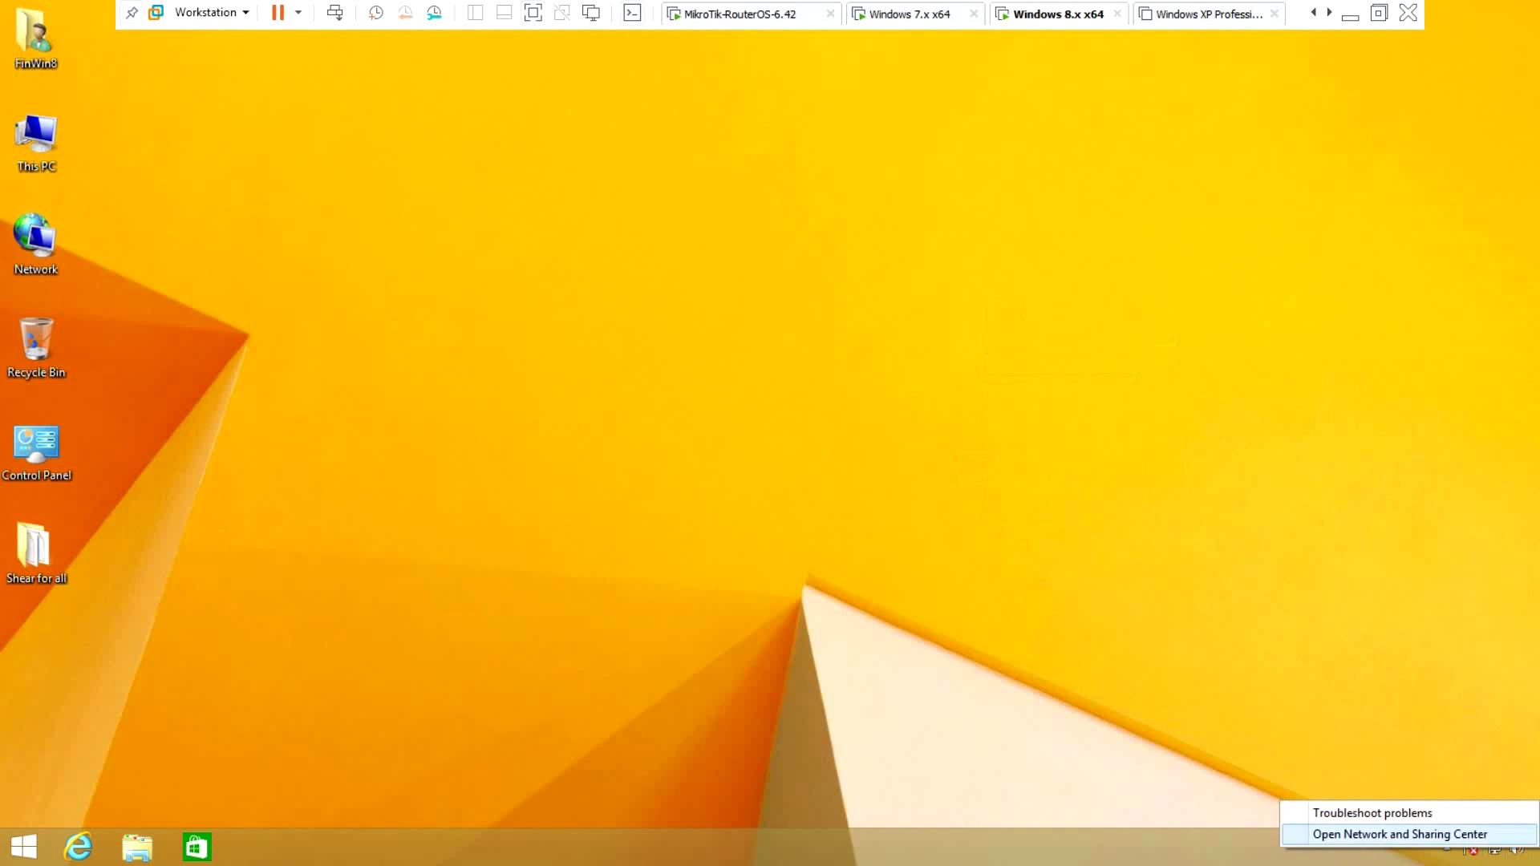
Open Ethernet0's IPv4 settings from Network and Sharing Center, showing static 192.168.9.129, gateway 192.168.9.1
key(Return)
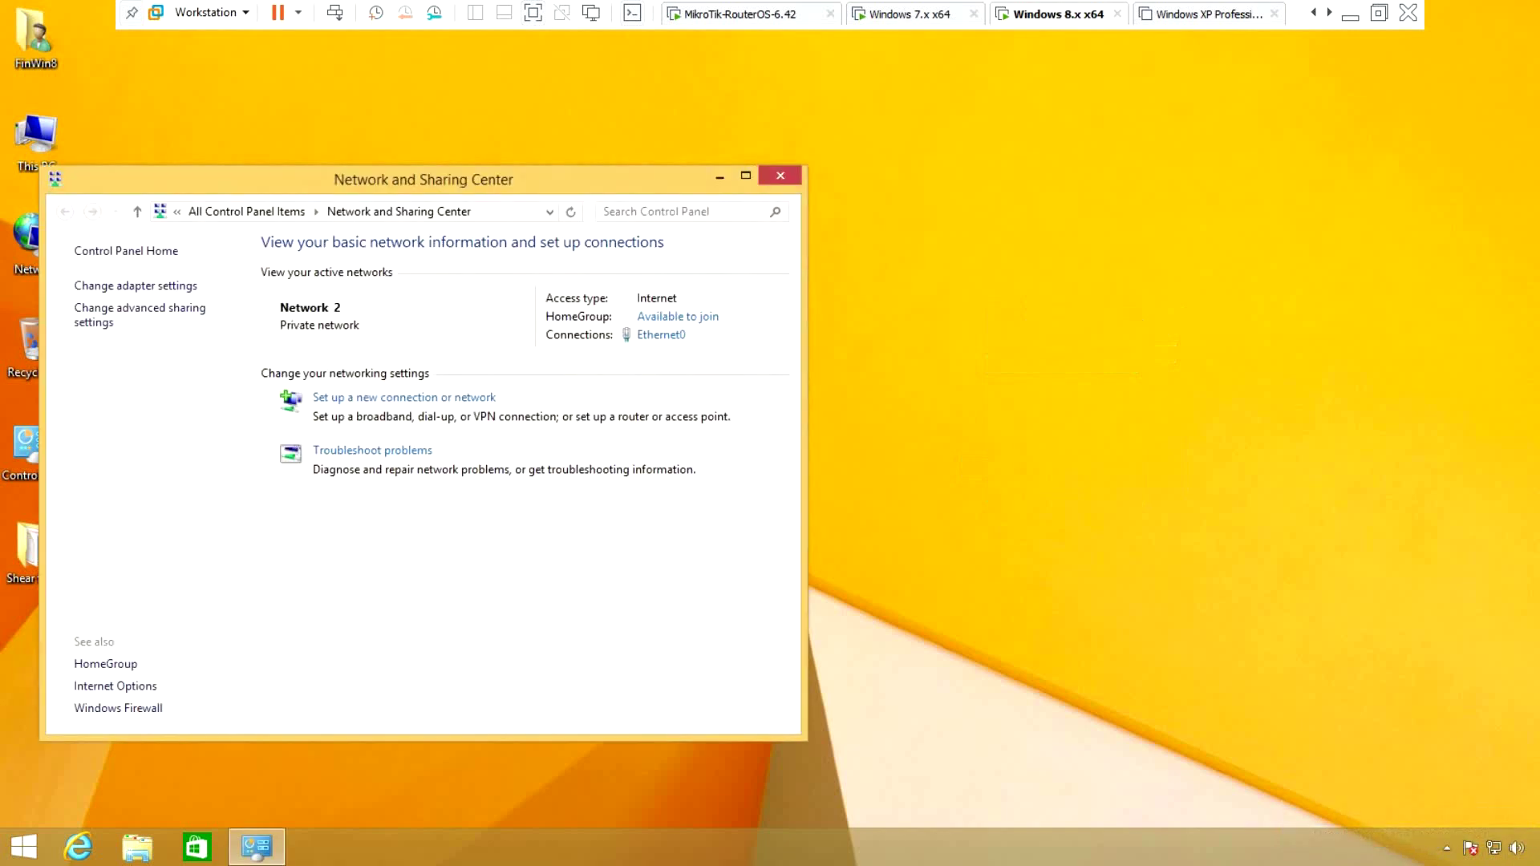
drag(446, 182, 504, 146)
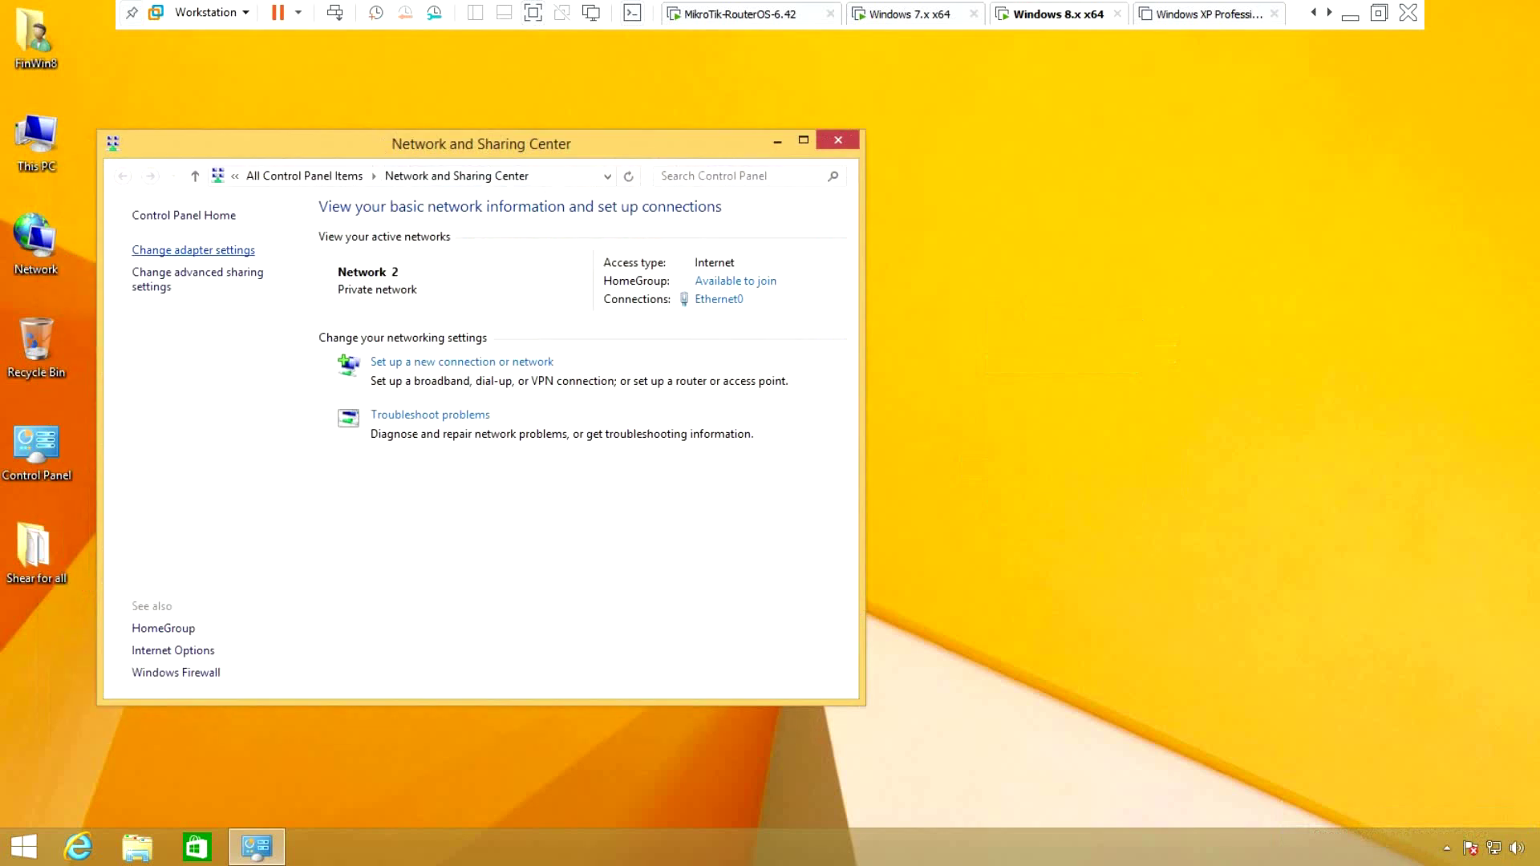
click(193, 251)
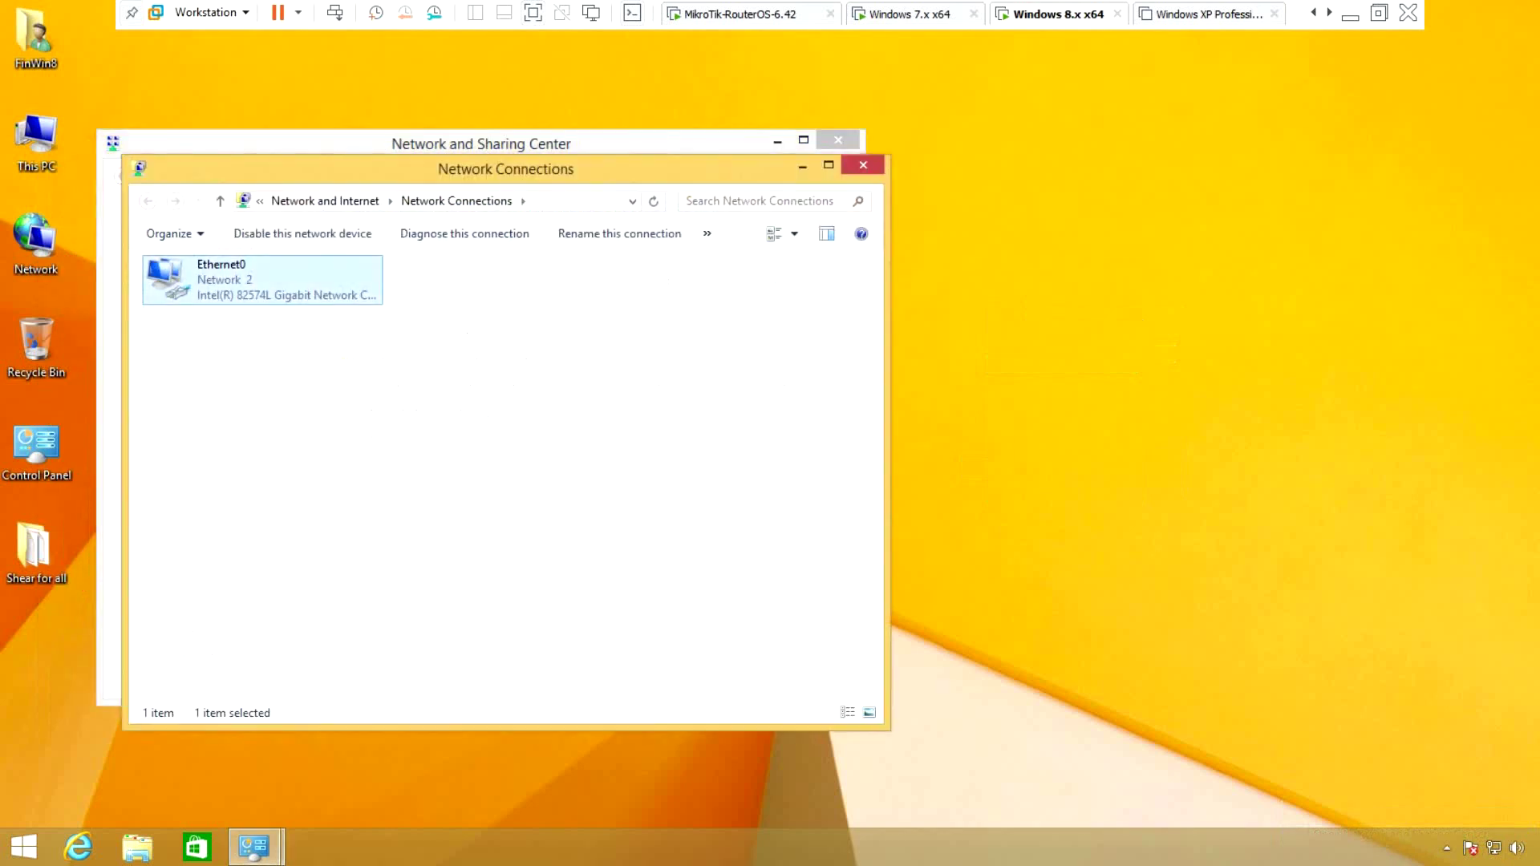
right_click(211, 279)
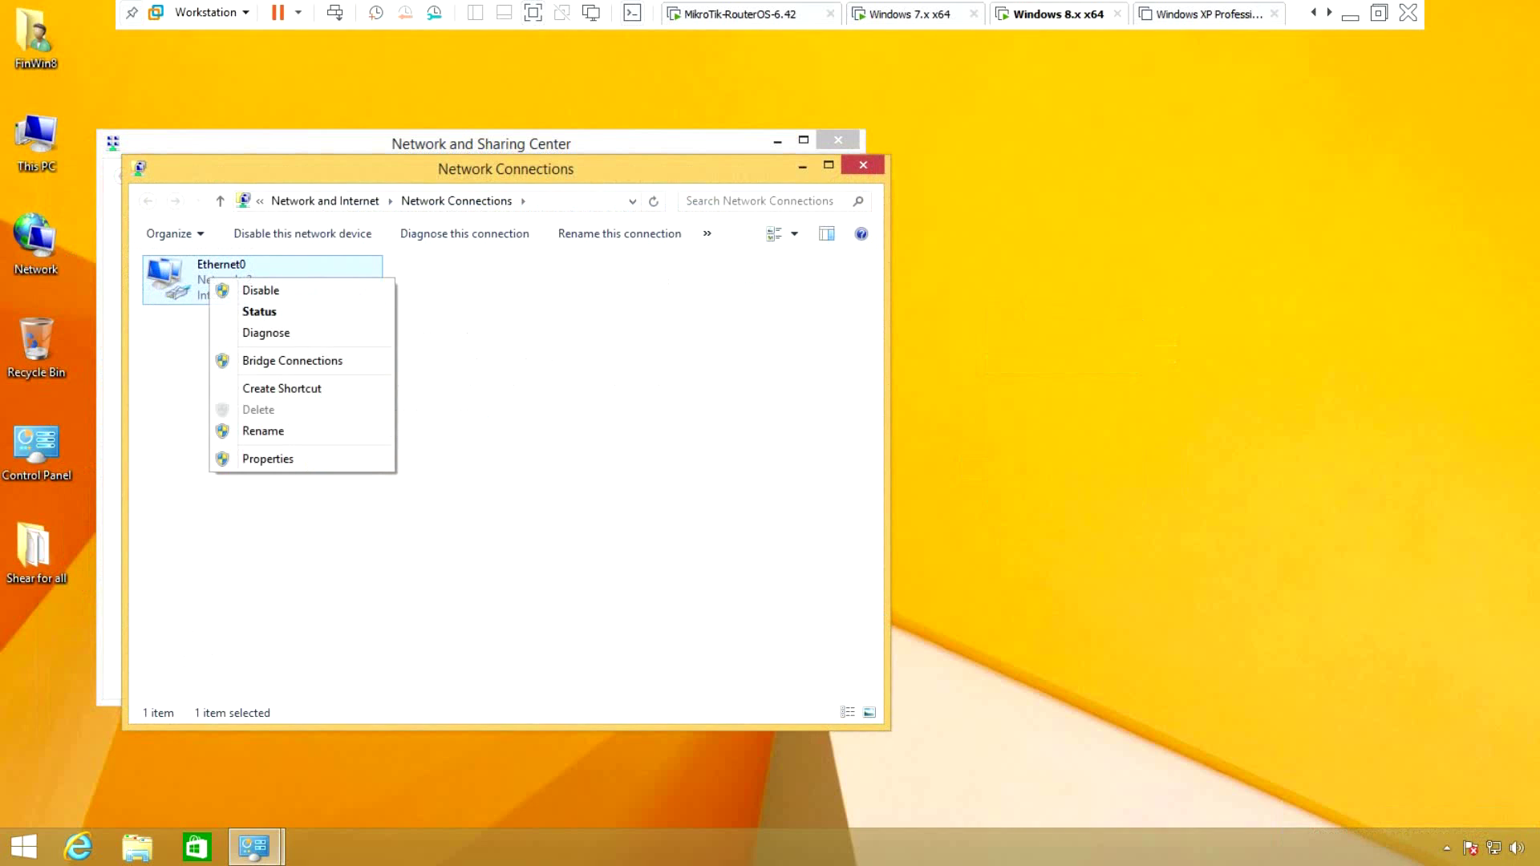
click(268, 459)
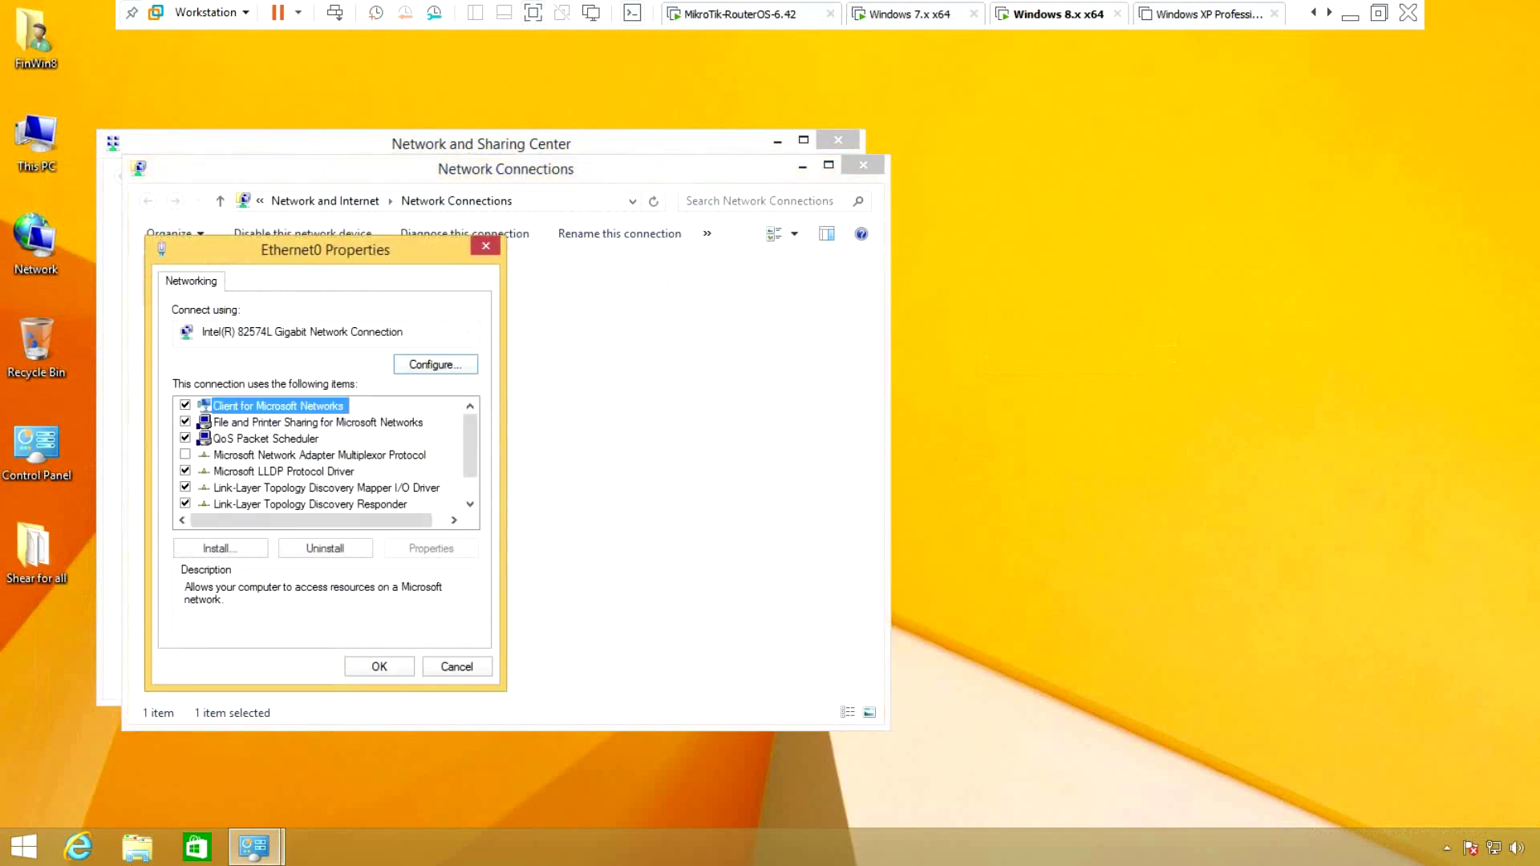
drag(325, 249, 412, 249)
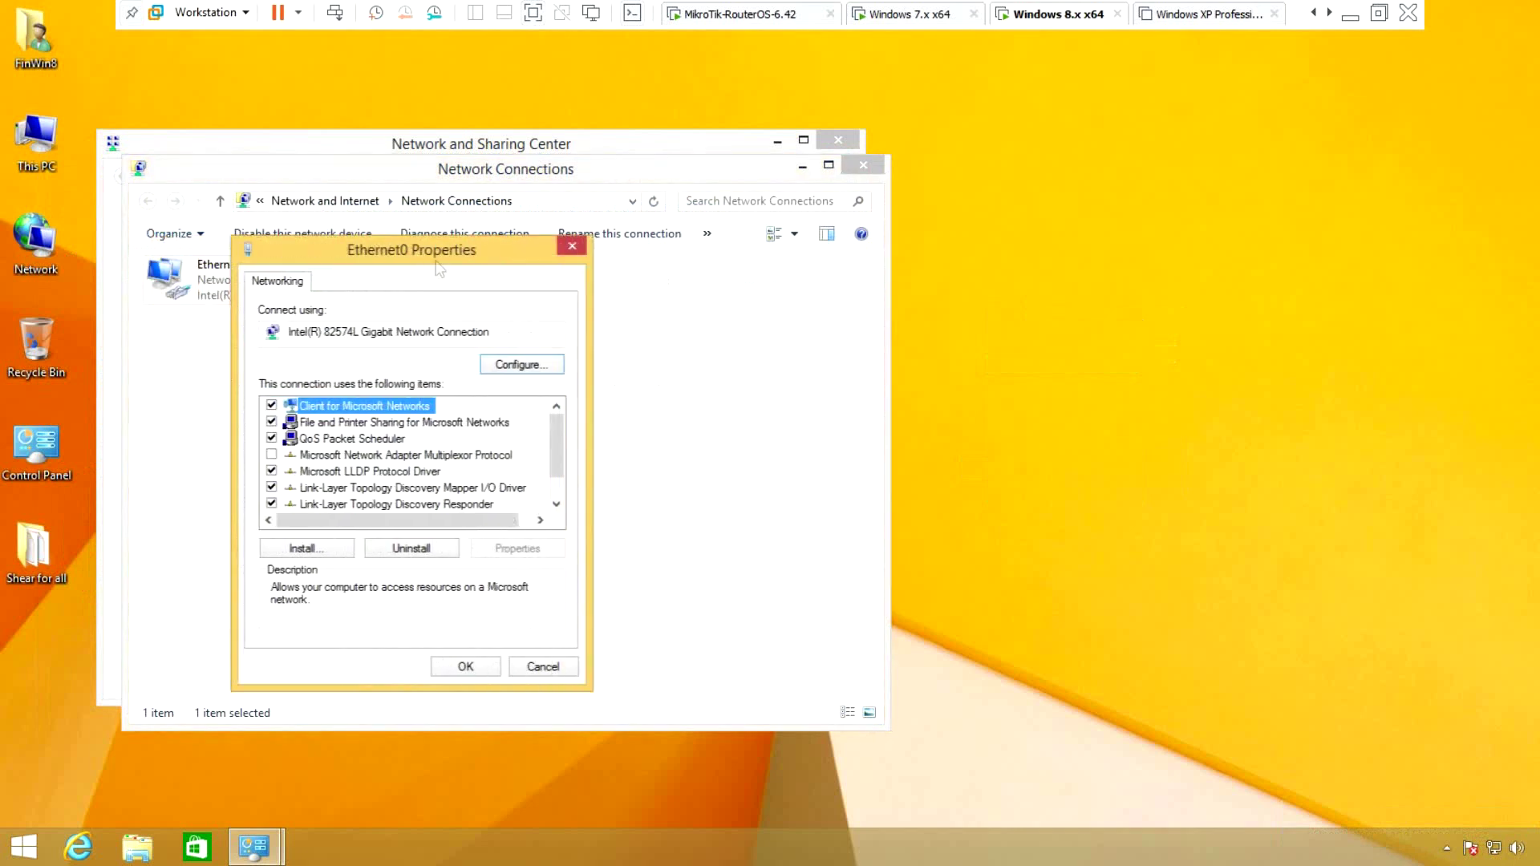
scroll(411, 454, down, 1)
double_click(387, 504)
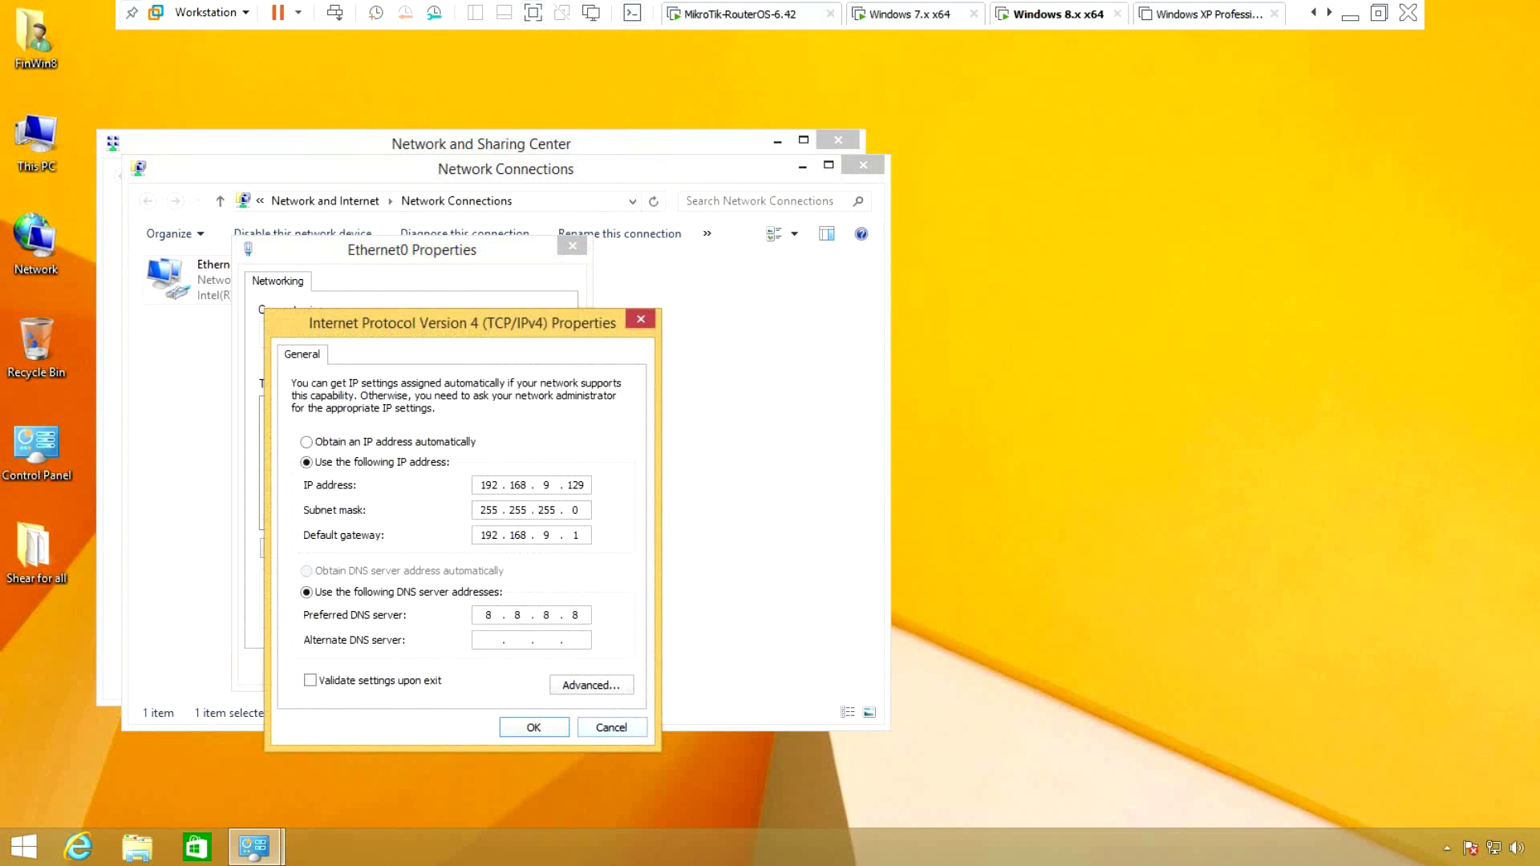
Close the IPv4, Ethernet0 and Network Connections windows and center Network and Sharing Center
key(Return)
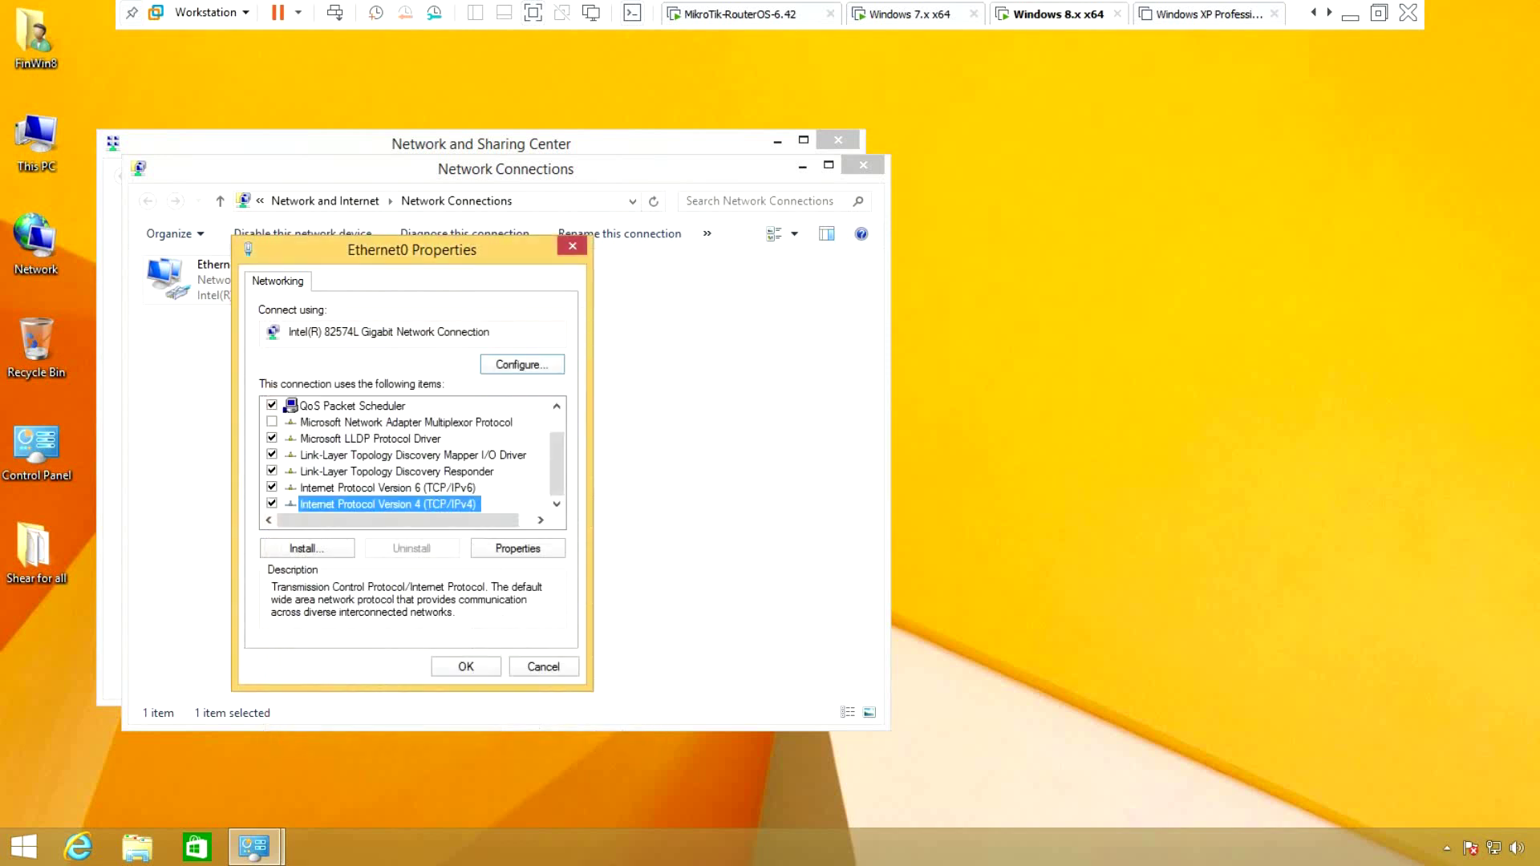
key(Return)
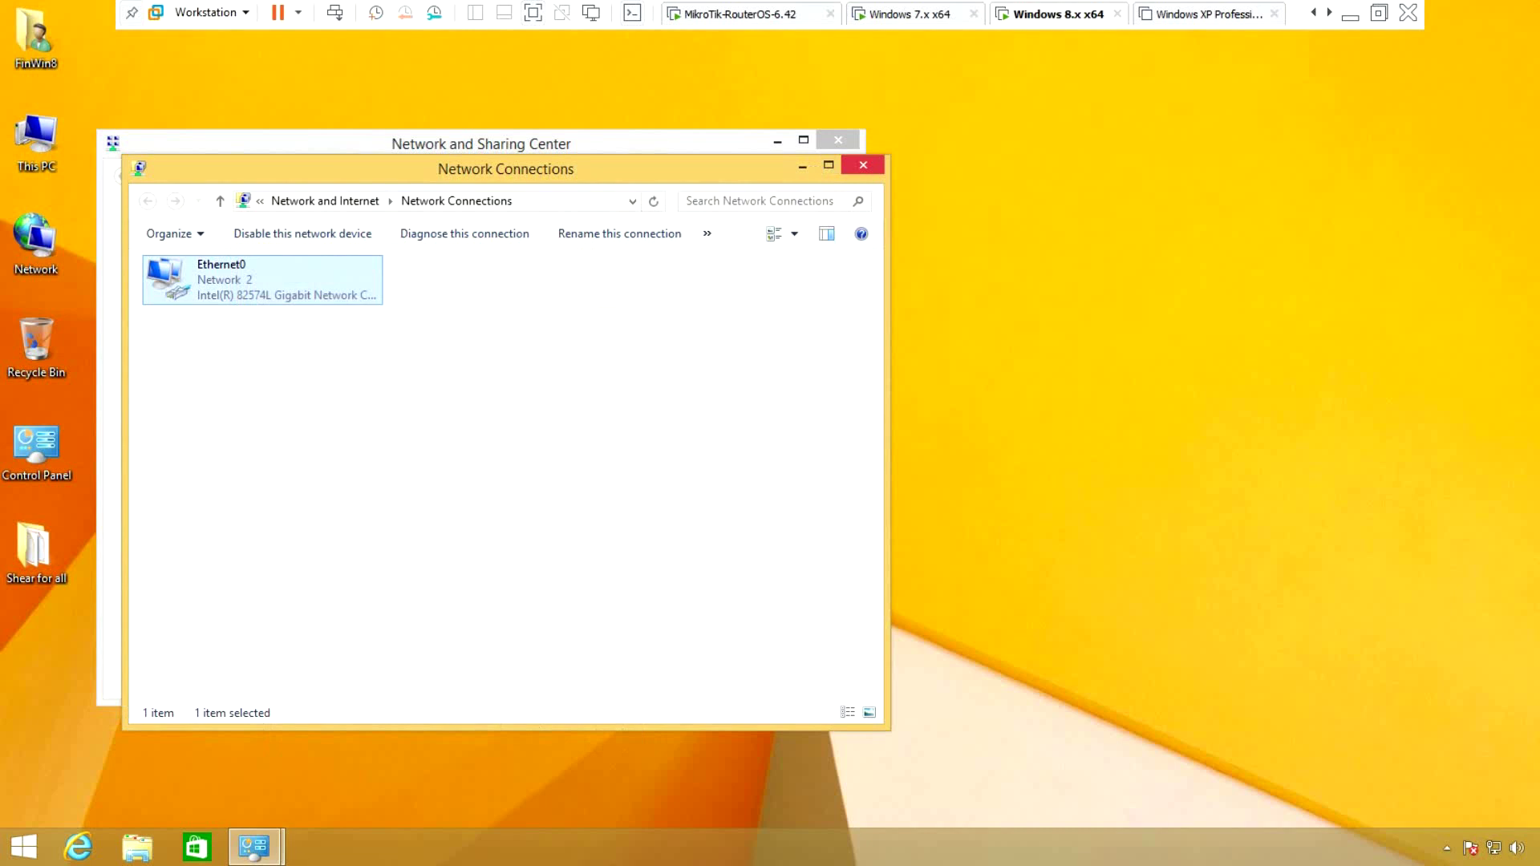
key(alt+F4)
drag(678, 149, 883, 154)
drag(564, 147, 675, 152)
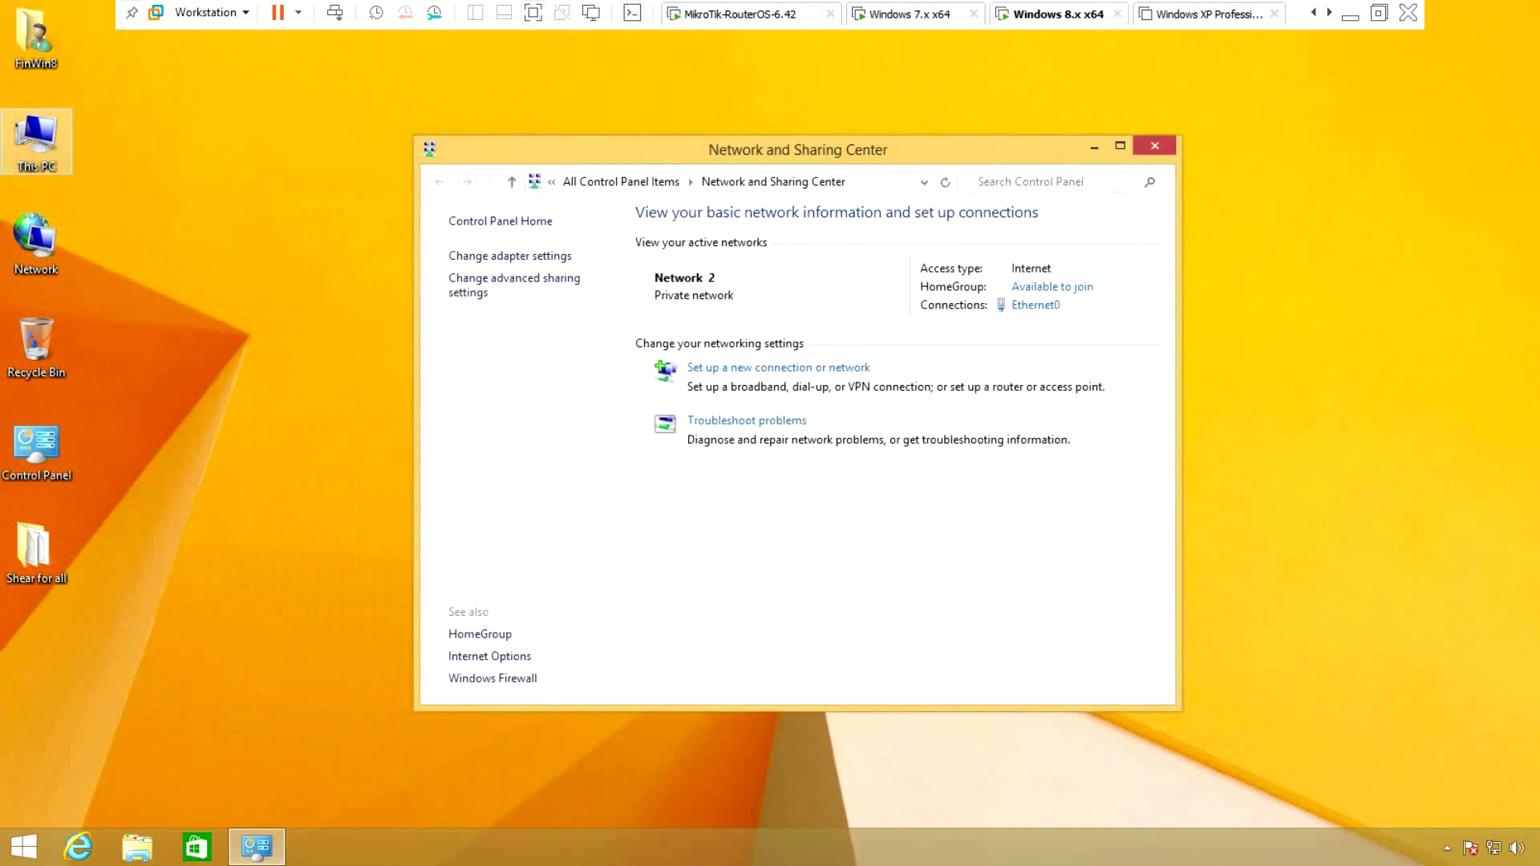
right_click(26, 136)
click(80, 339)
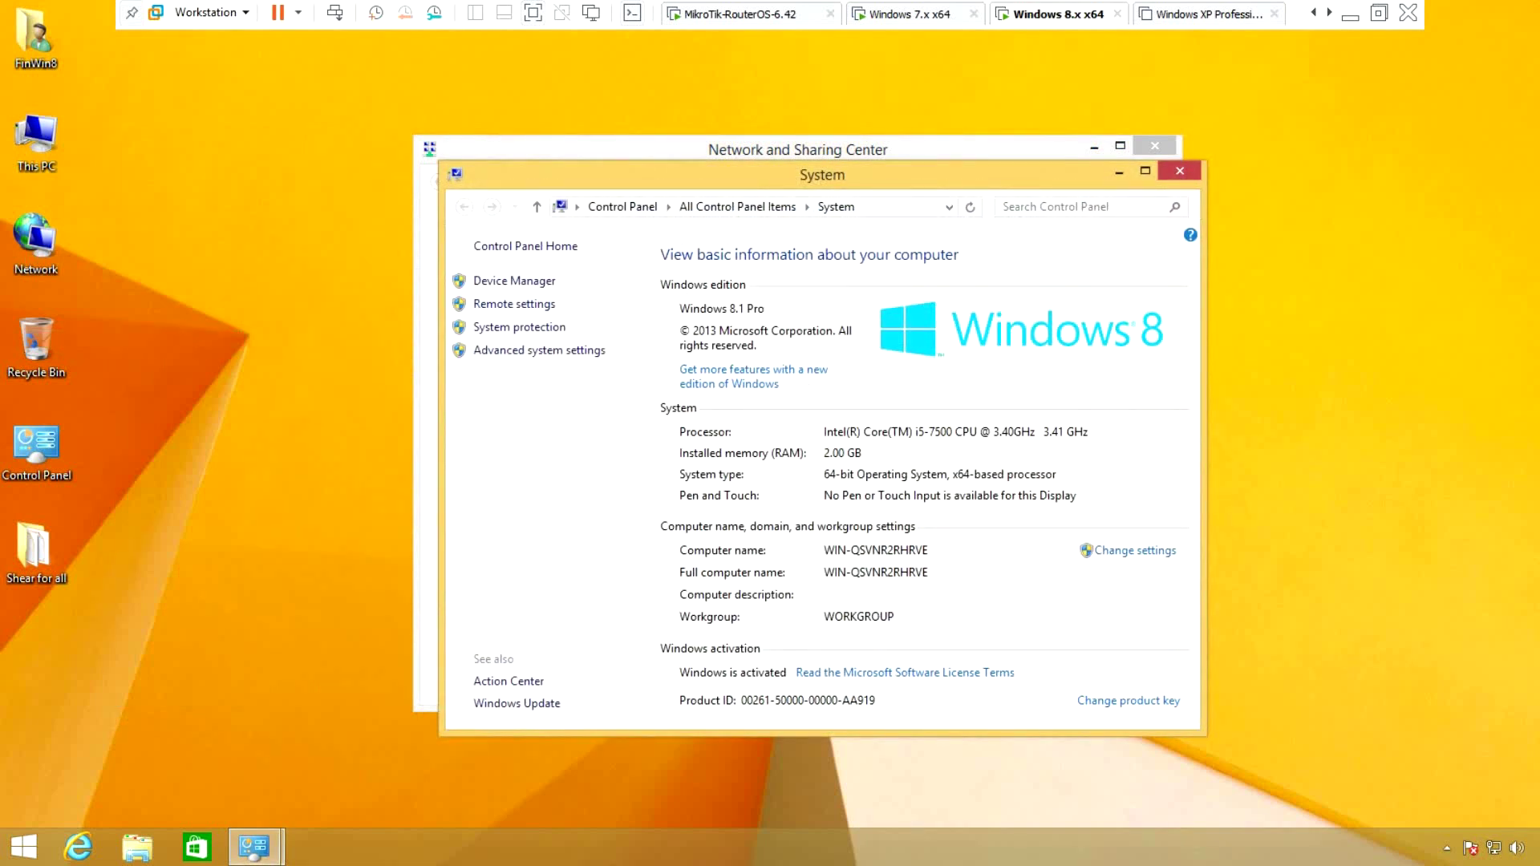
key(alt+F4)
right_click(208, 217)
click(258, 272)
key(ctrl+alt+Left)
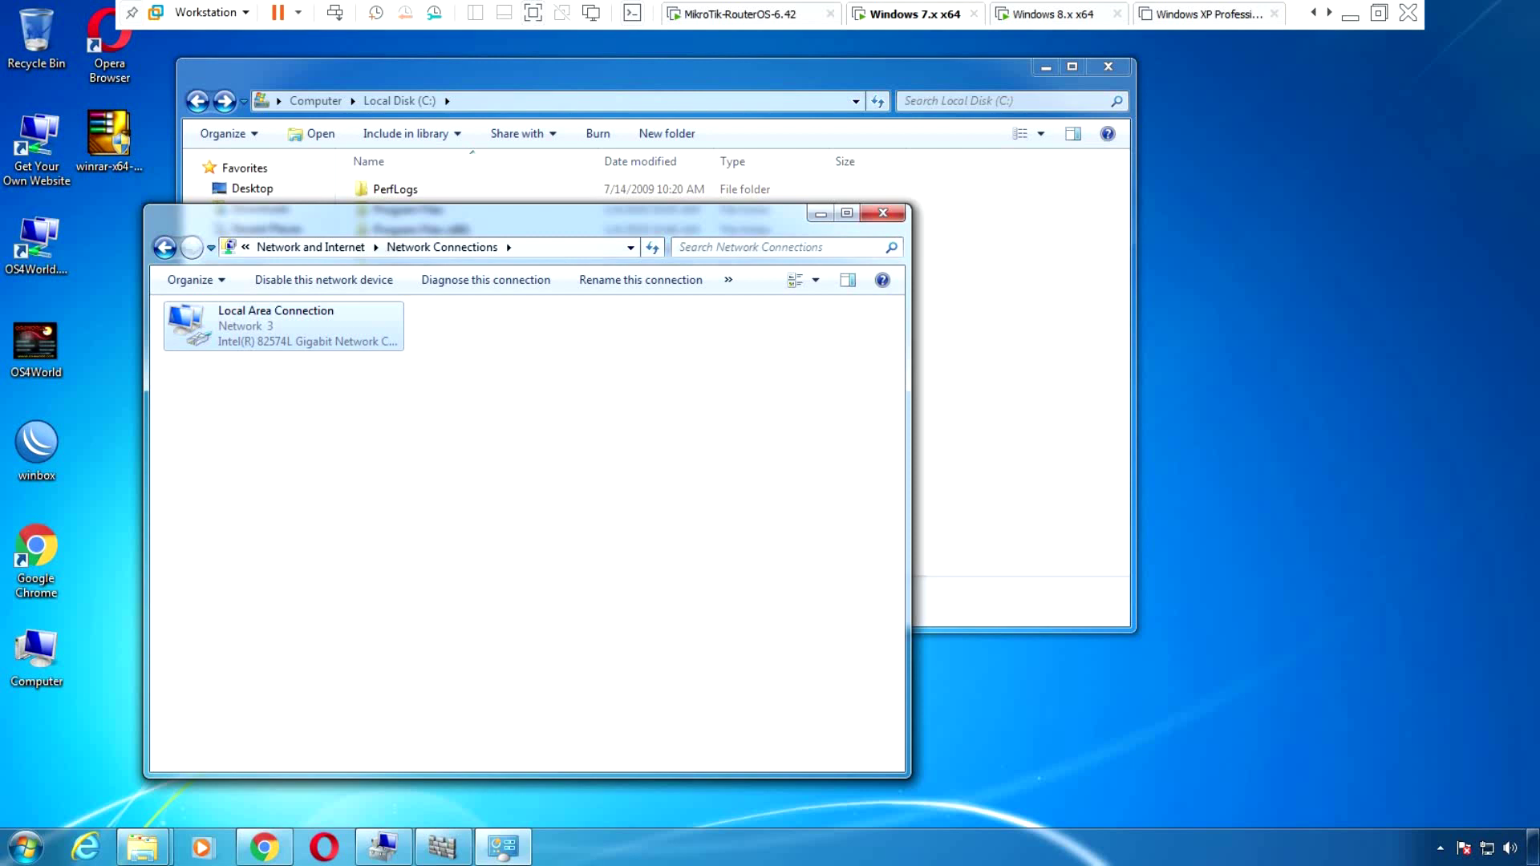
right_click(48, 649)
click(96, 618)
scroll(658, 541, down, 1)
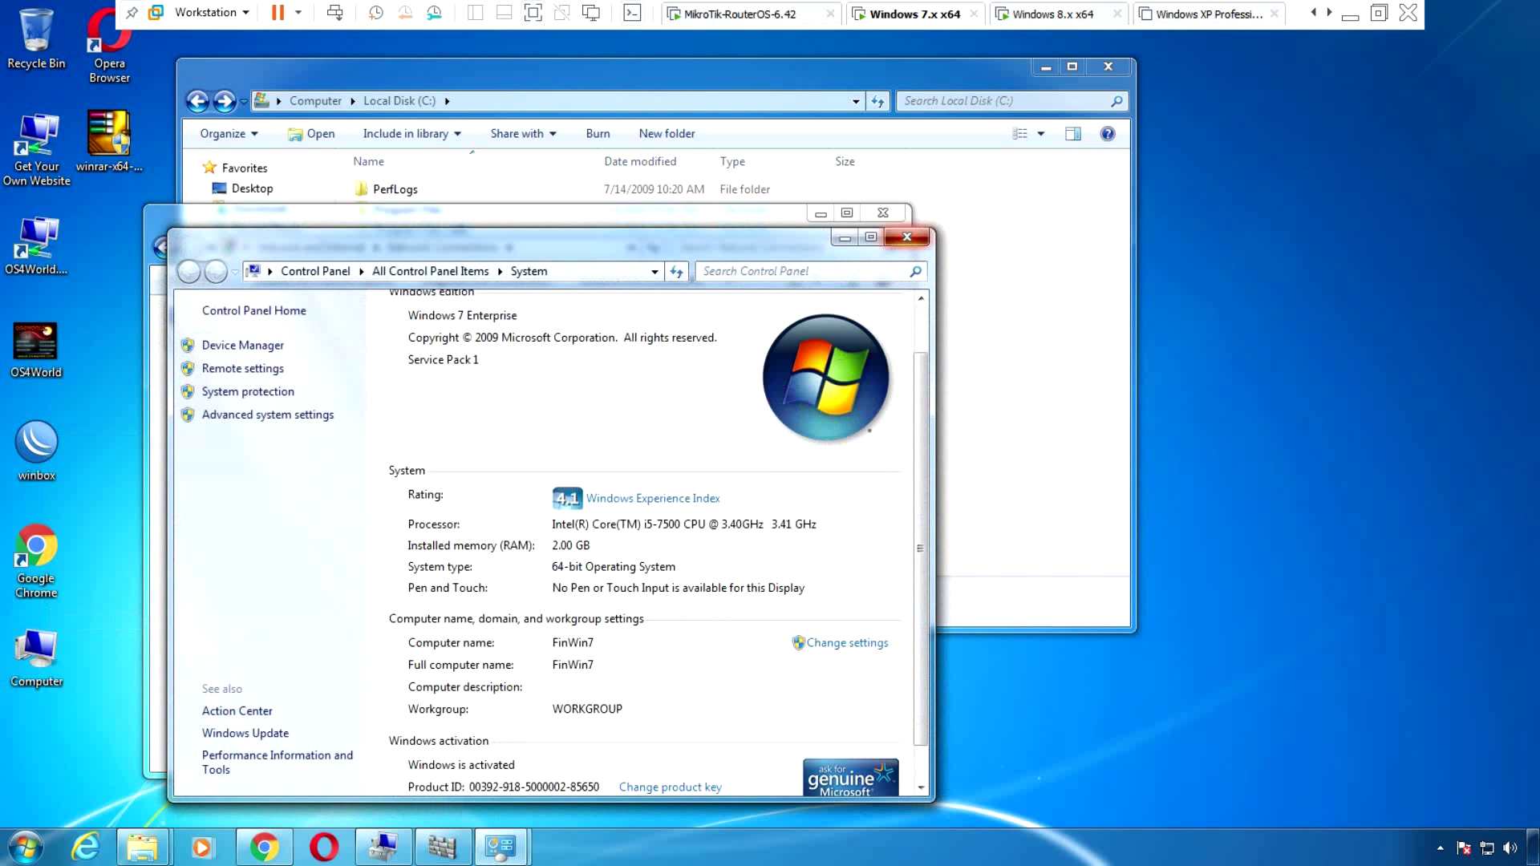
click(906, 237)
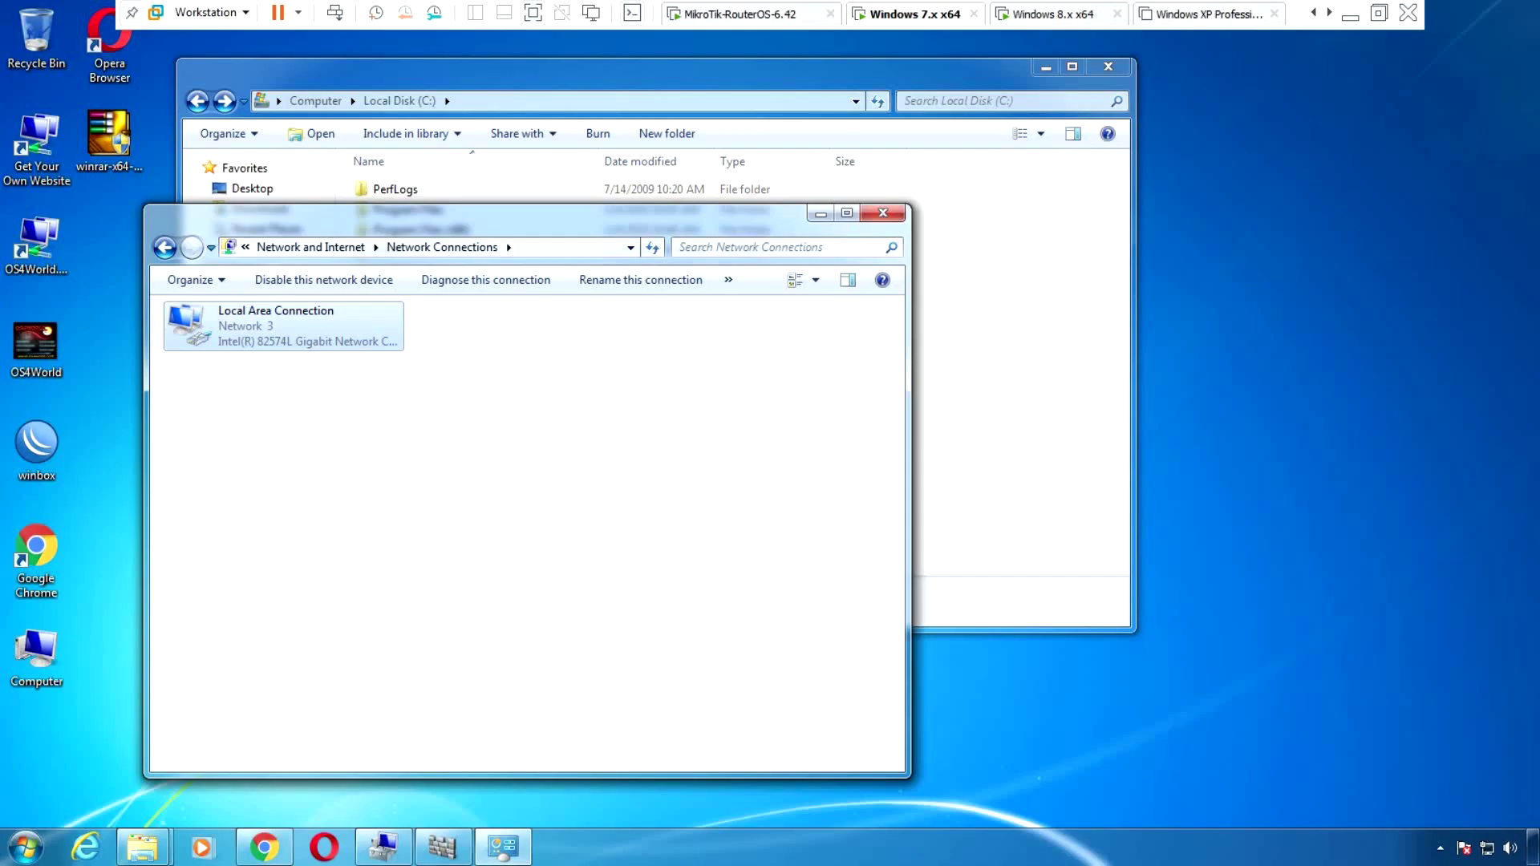
click(1054, 14)
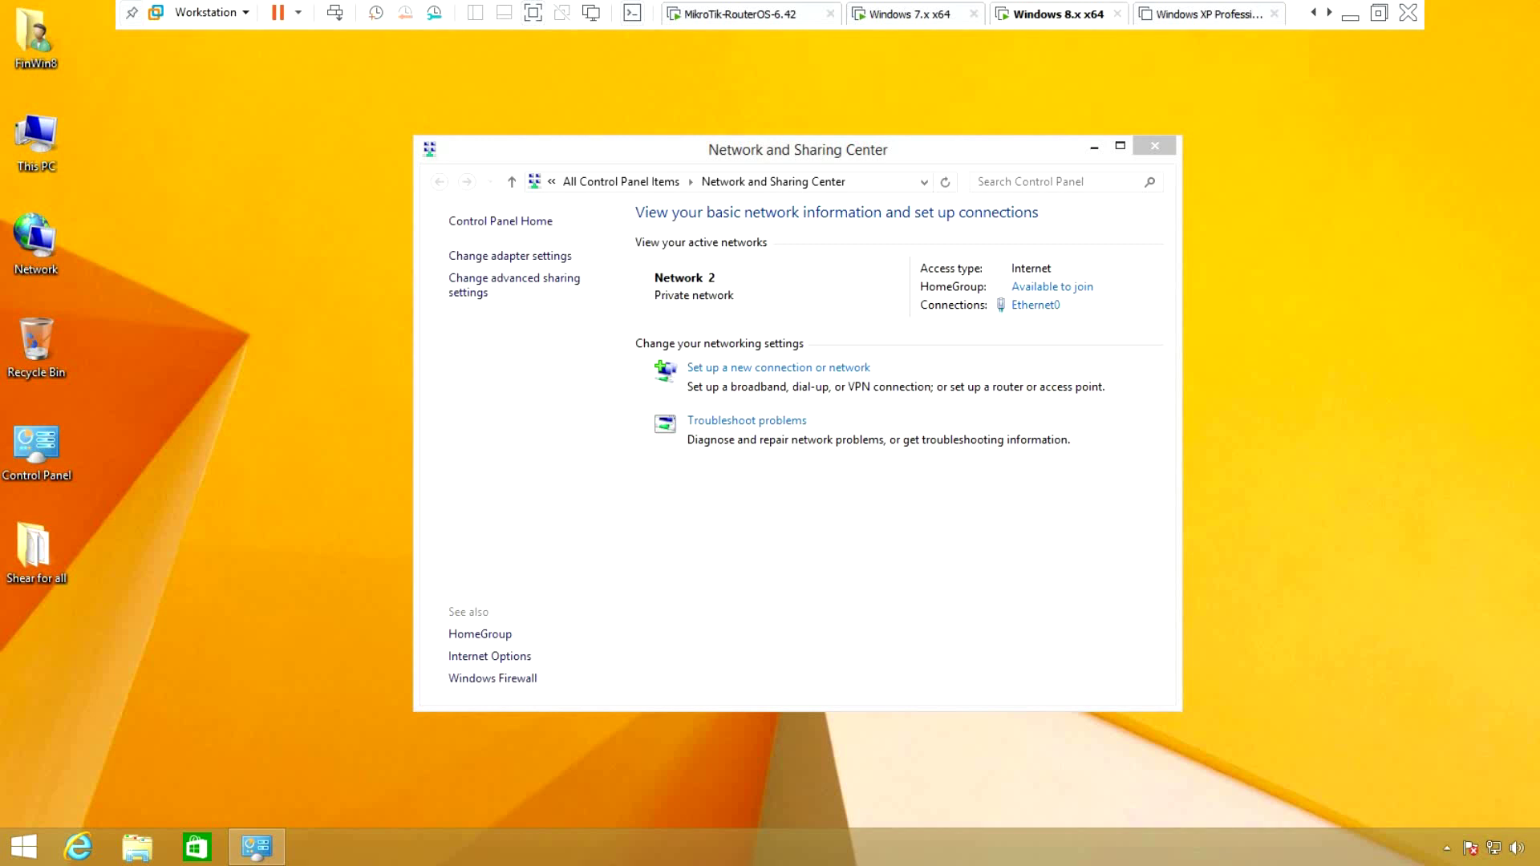
Run a continuous 'ping 192.168.9.30 -t' in Command Prompt on Windows 8
key(super+r)
text(cmd)
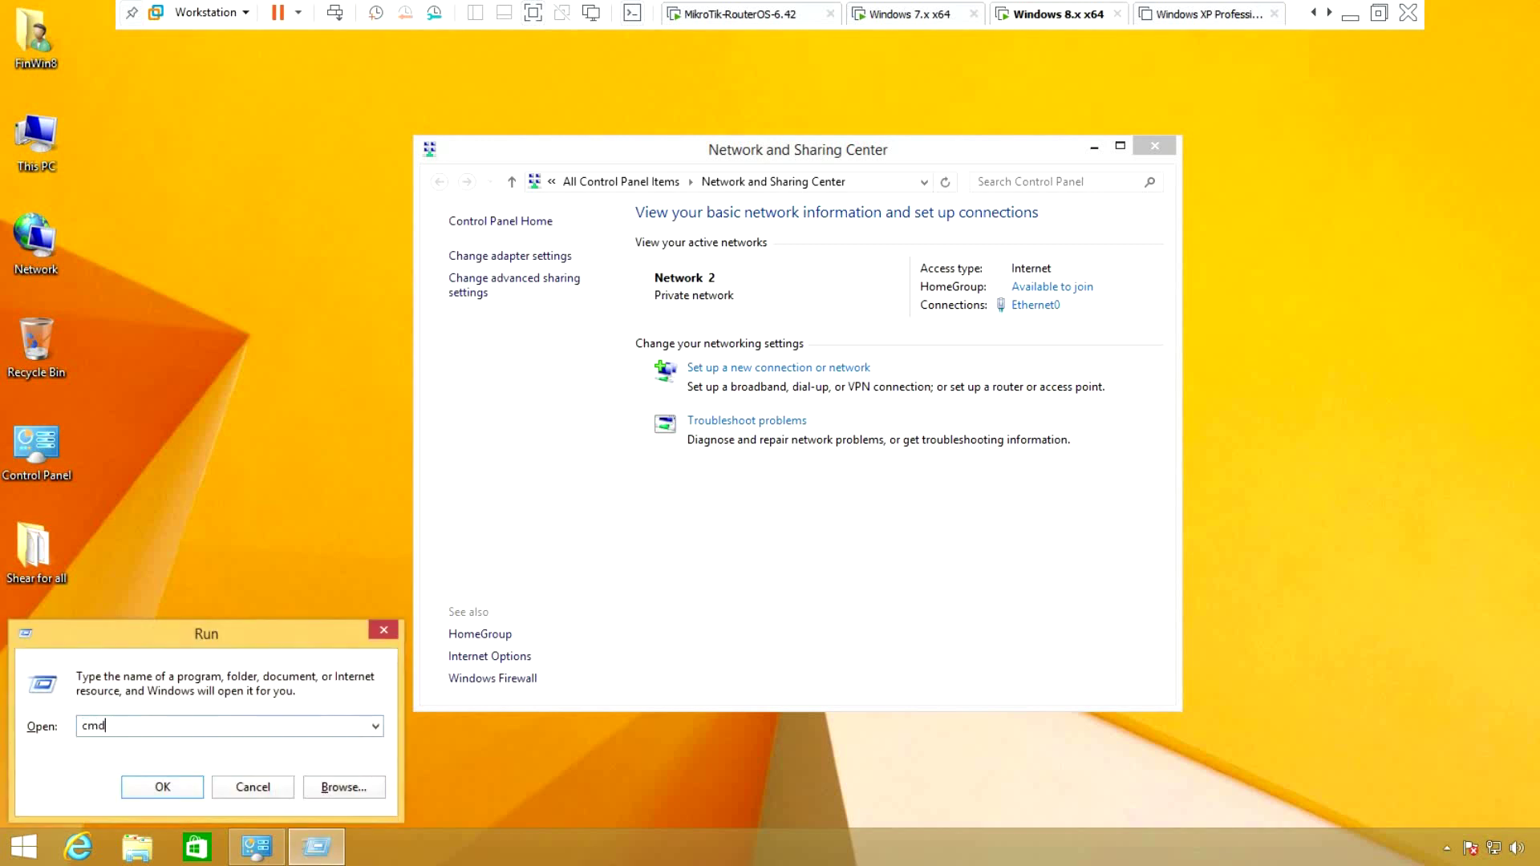
key(Return)
text(ping)
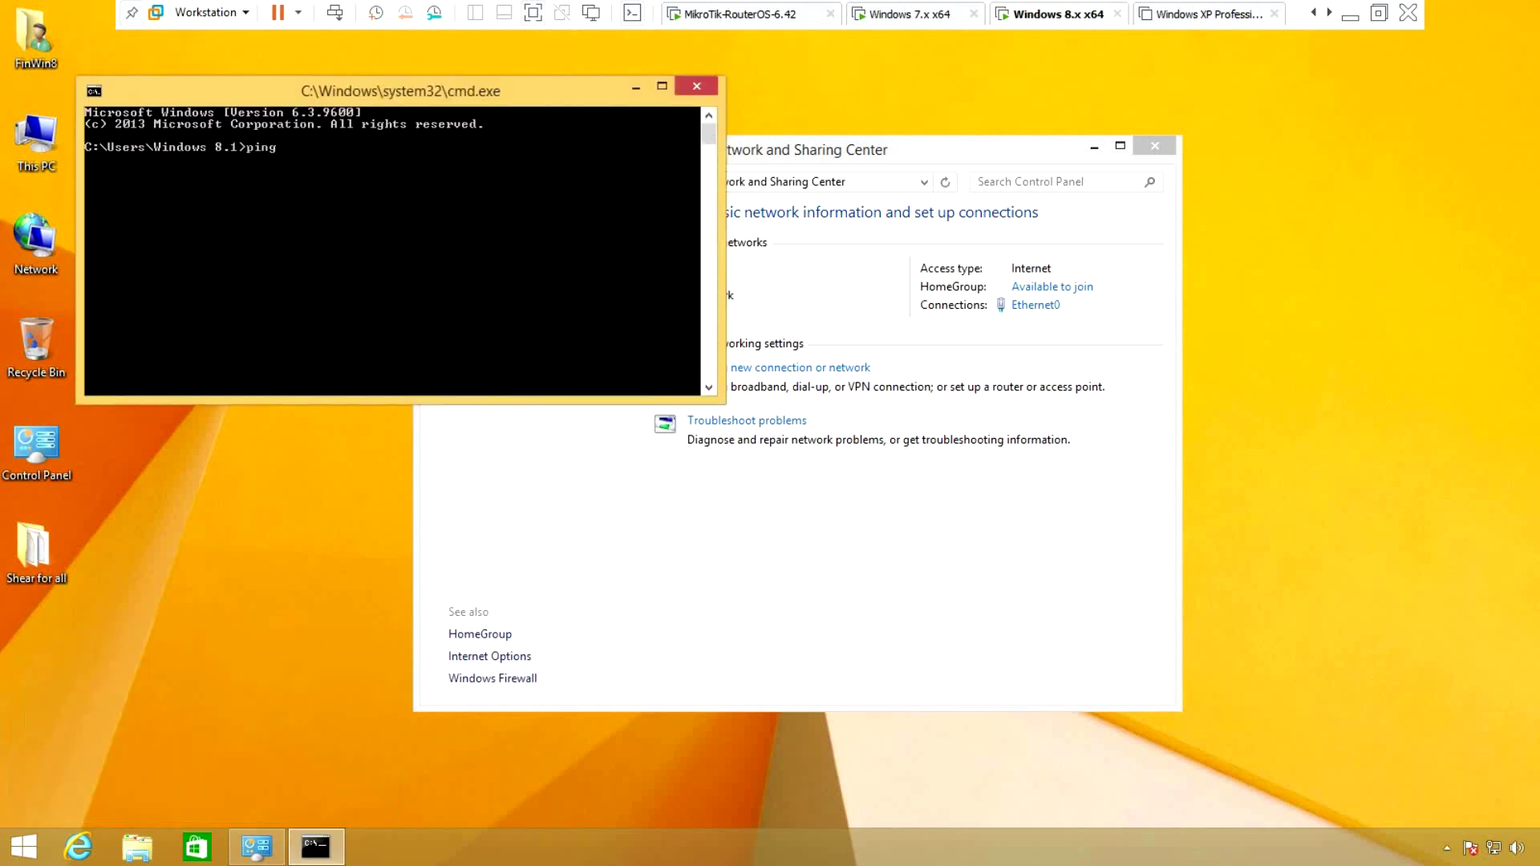
text( 192.168.9.30 -t)
key(Return)
drag(401, 90, 838, 147)
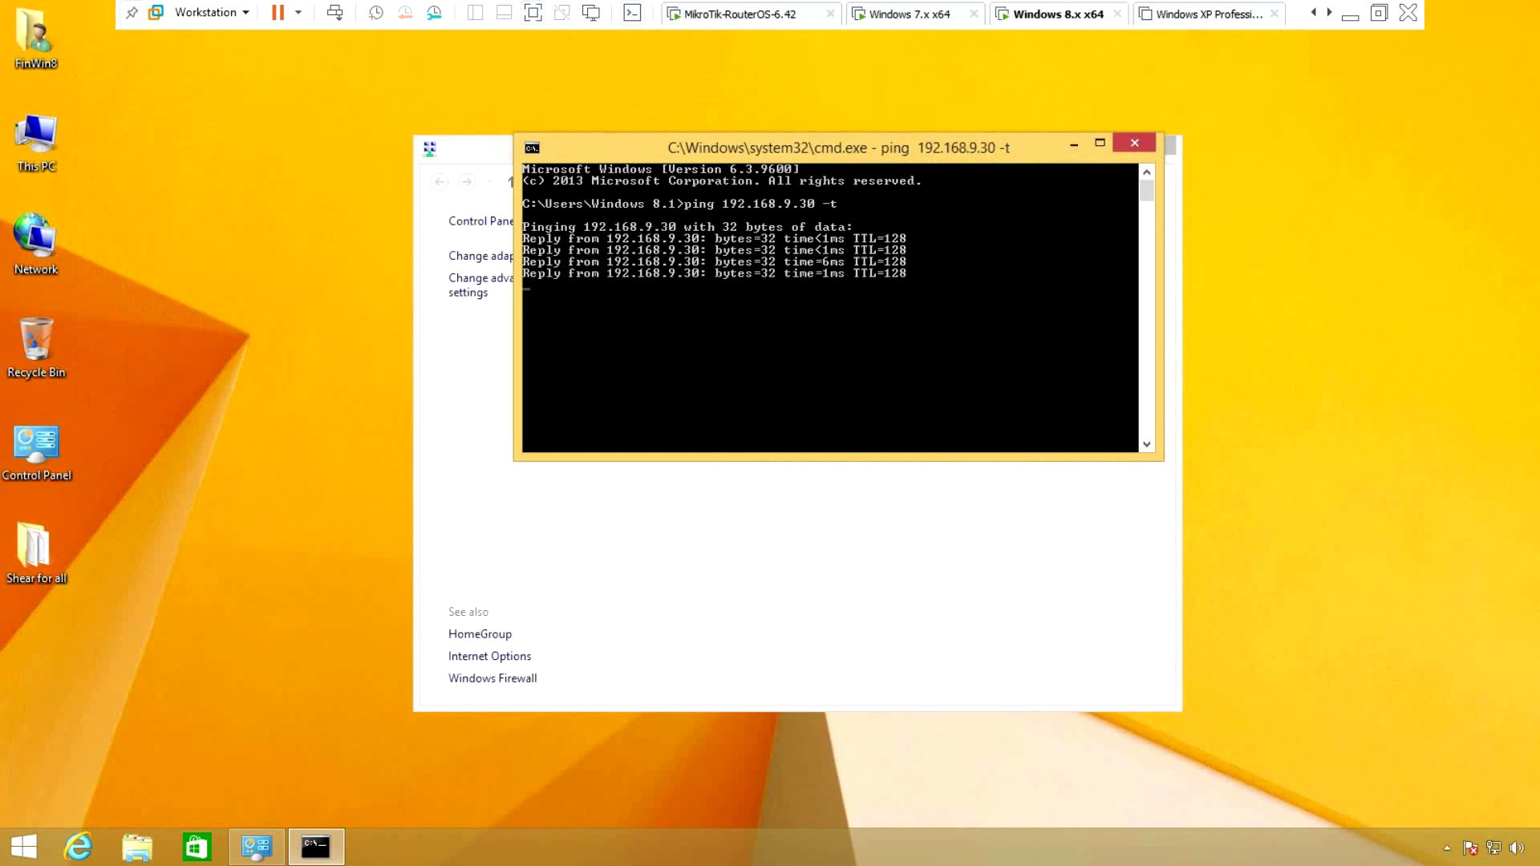
View Ethernet0's status details confirming 192.168.9.129, then switch to the Windows 7 VM
click(257, 847)
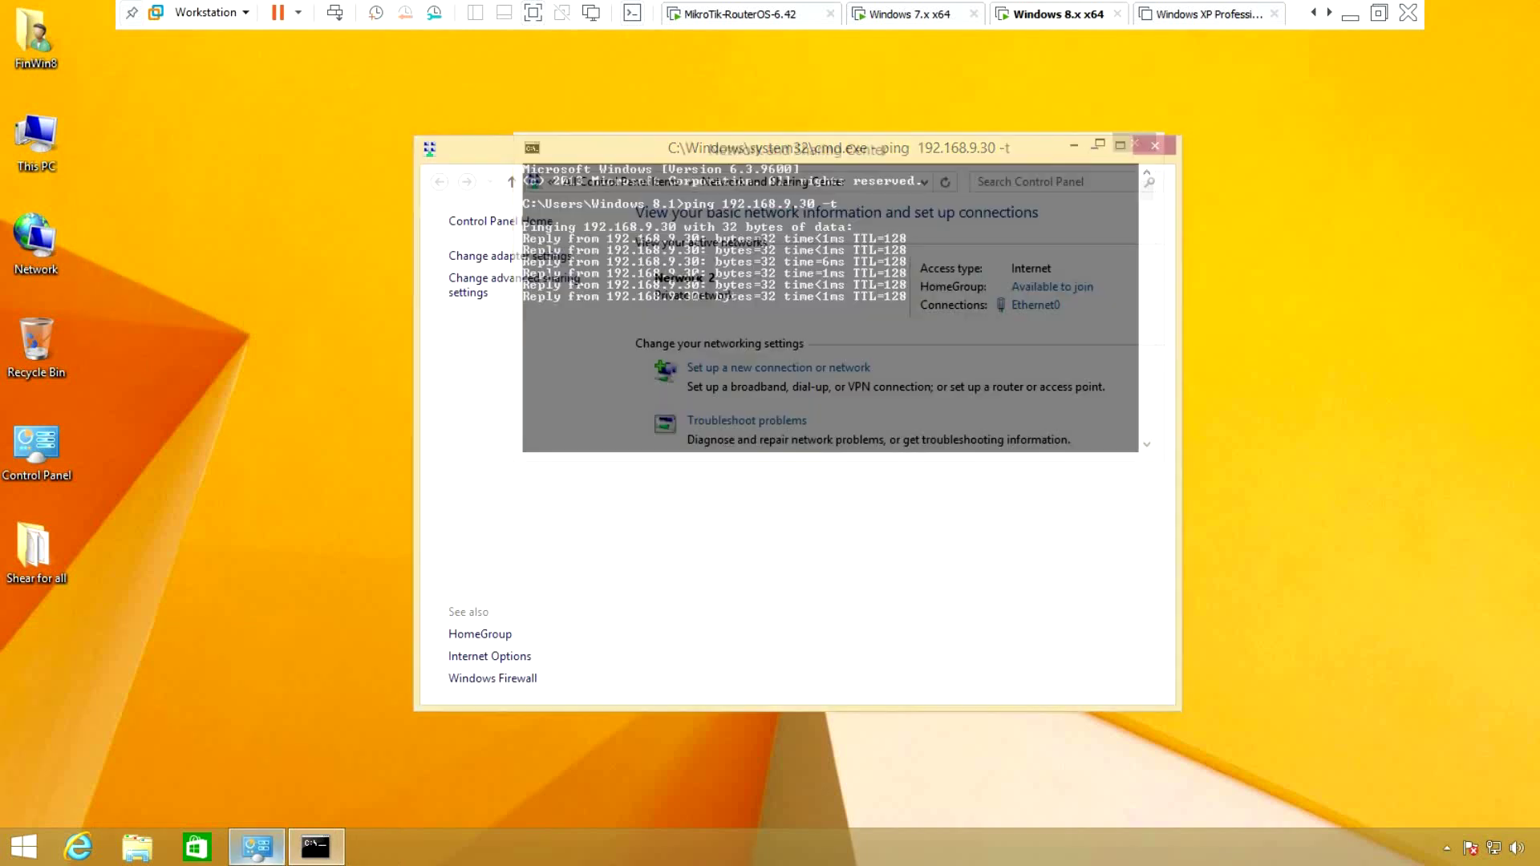
click(509, 255)
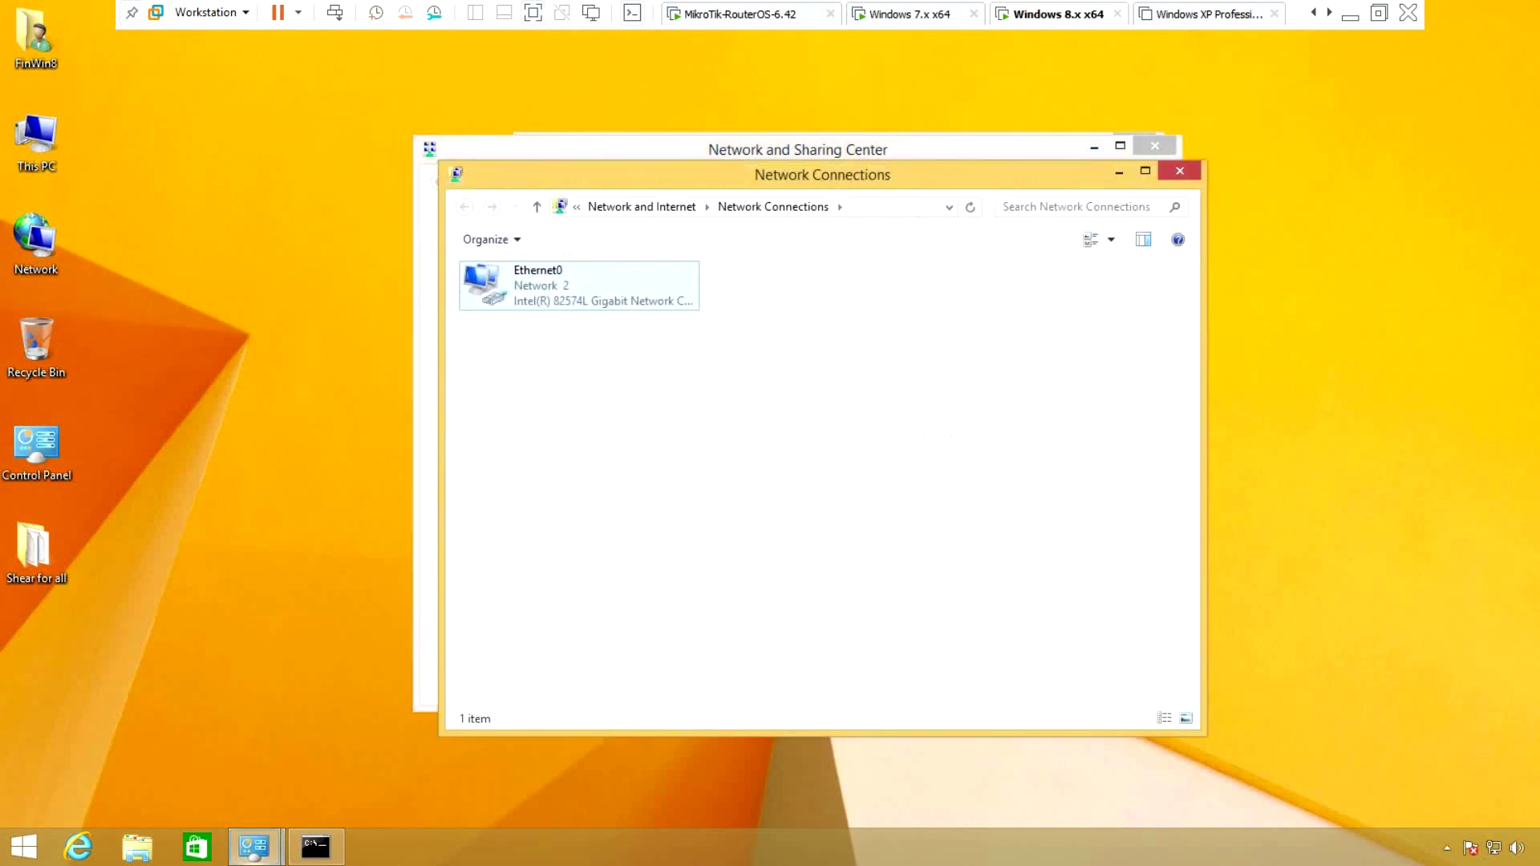
right_click(546, 282)
click(595, 315)
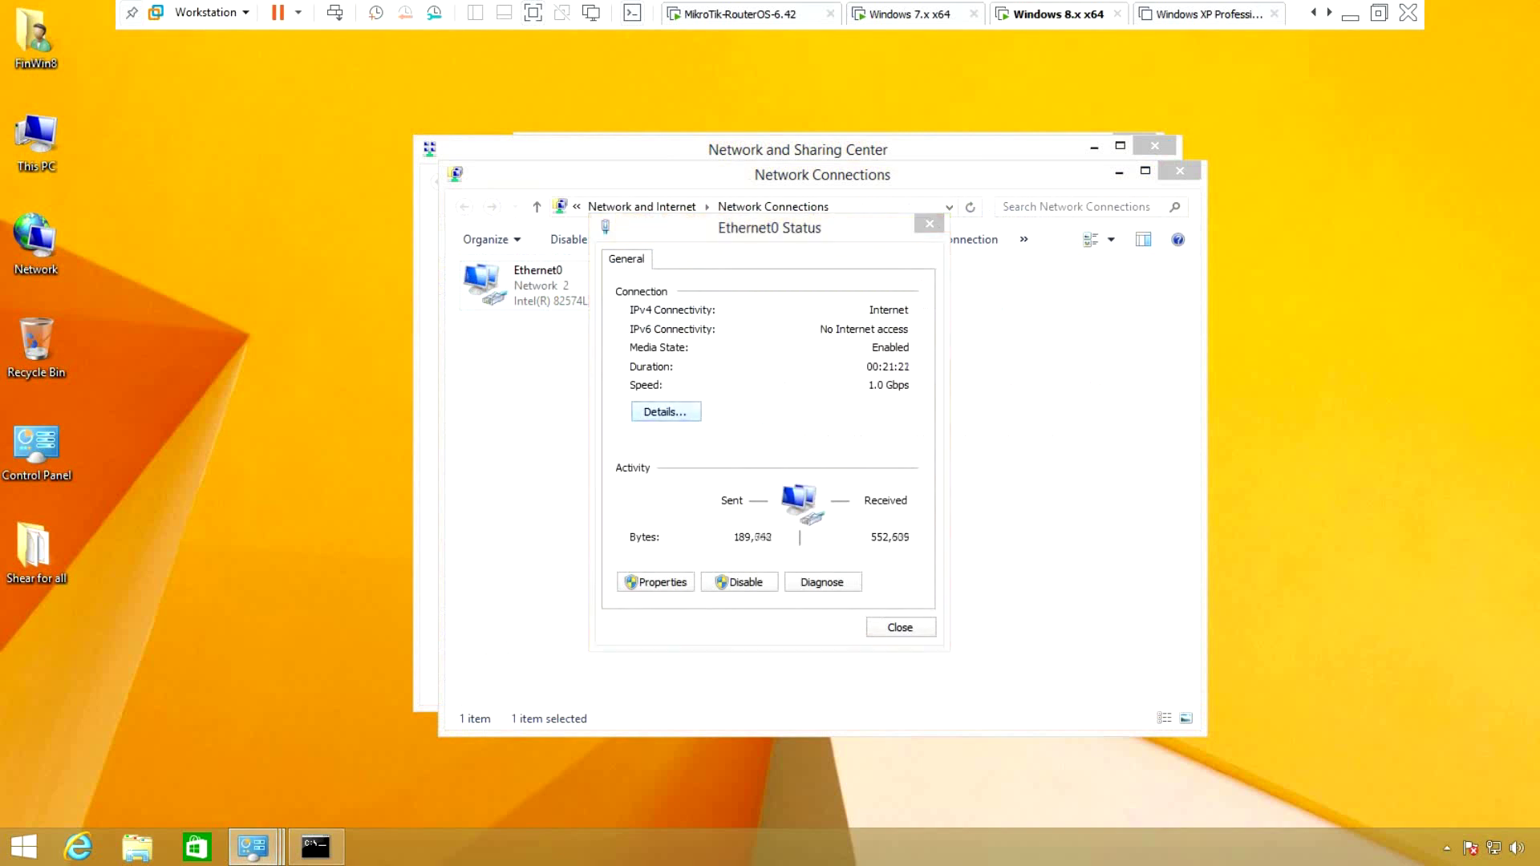
click(653, 409)
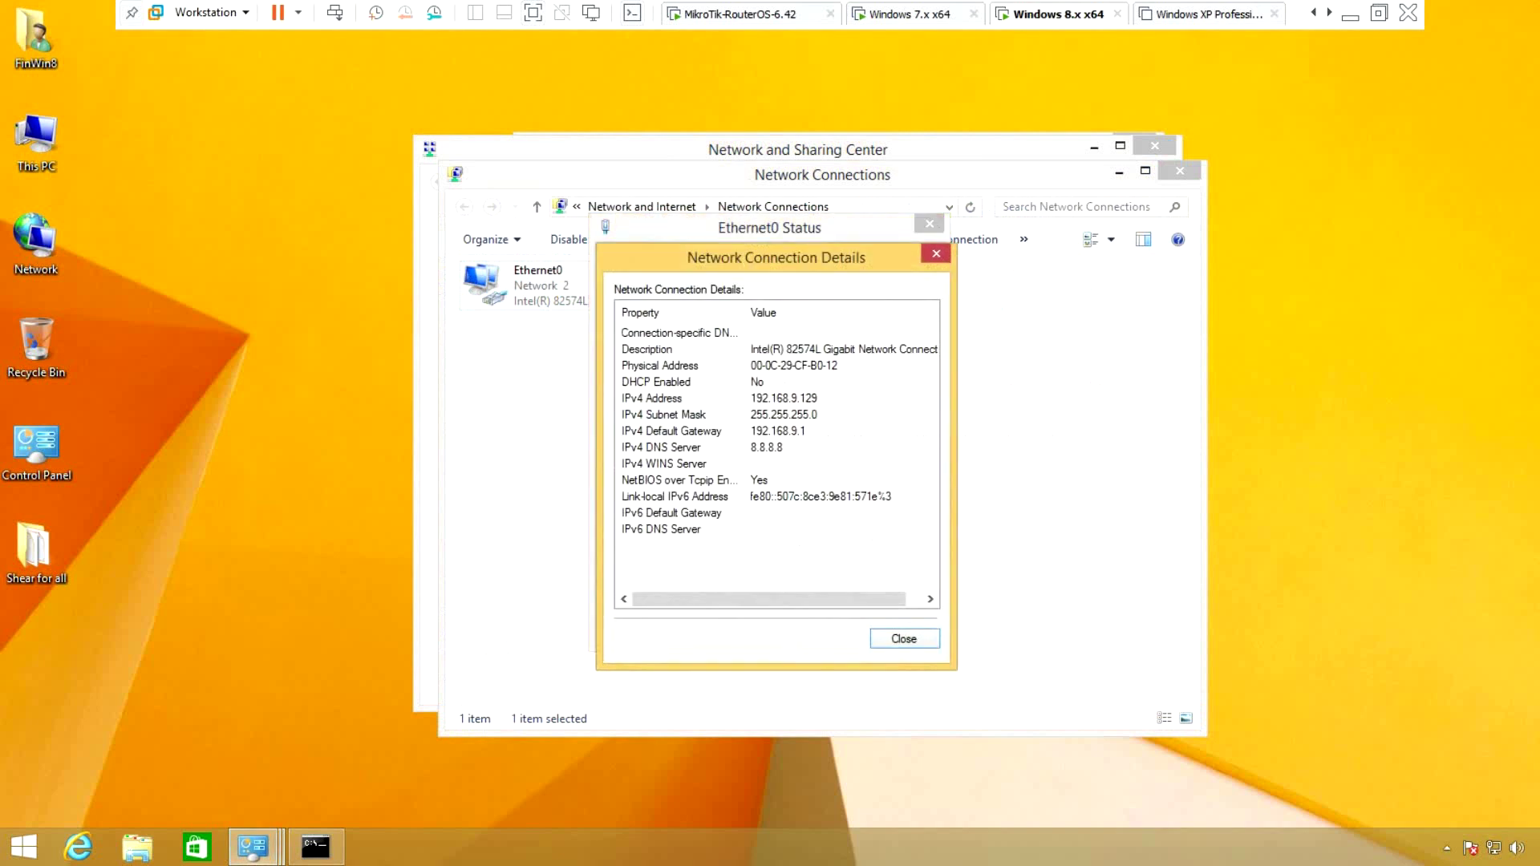
key(ctrl+shift+Tab)
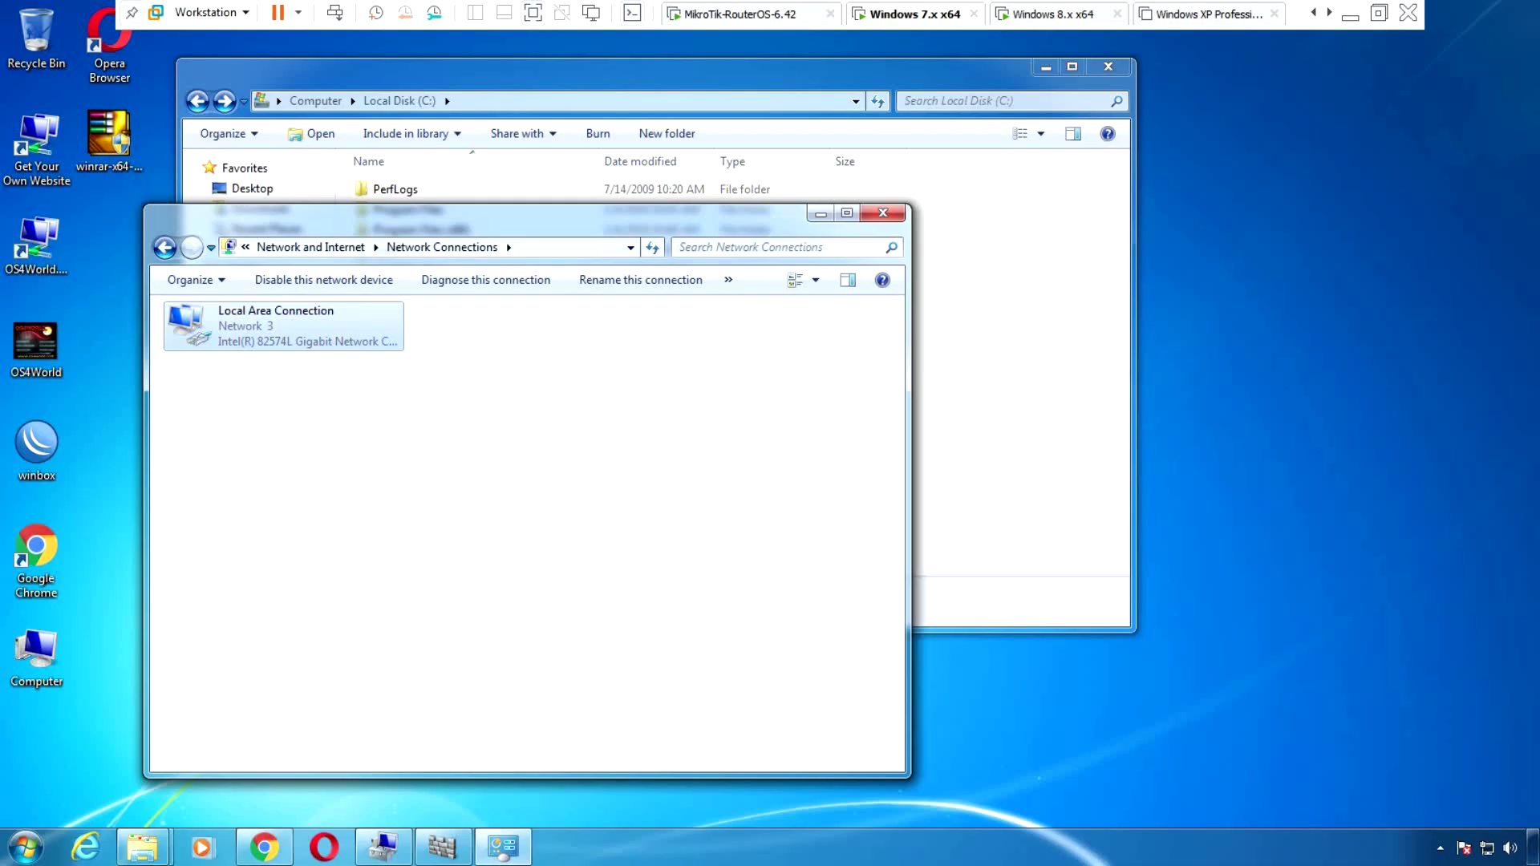
Start a continuous ping to 192.168.9.129 -t in Command Prompt and move its window right
key(super+r)
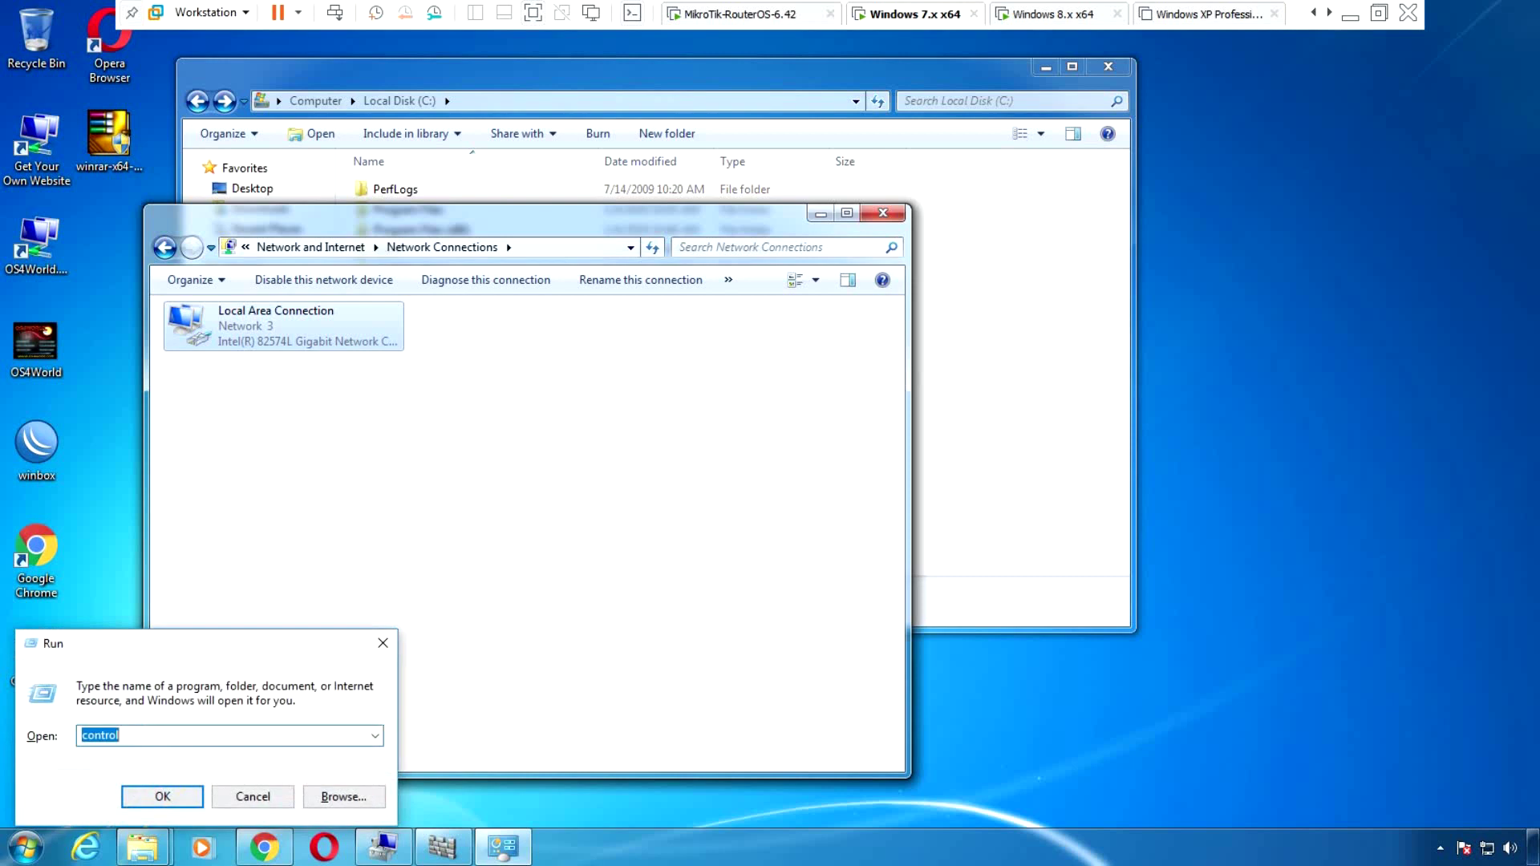
text(cmd)
key(Return)
text(ping)
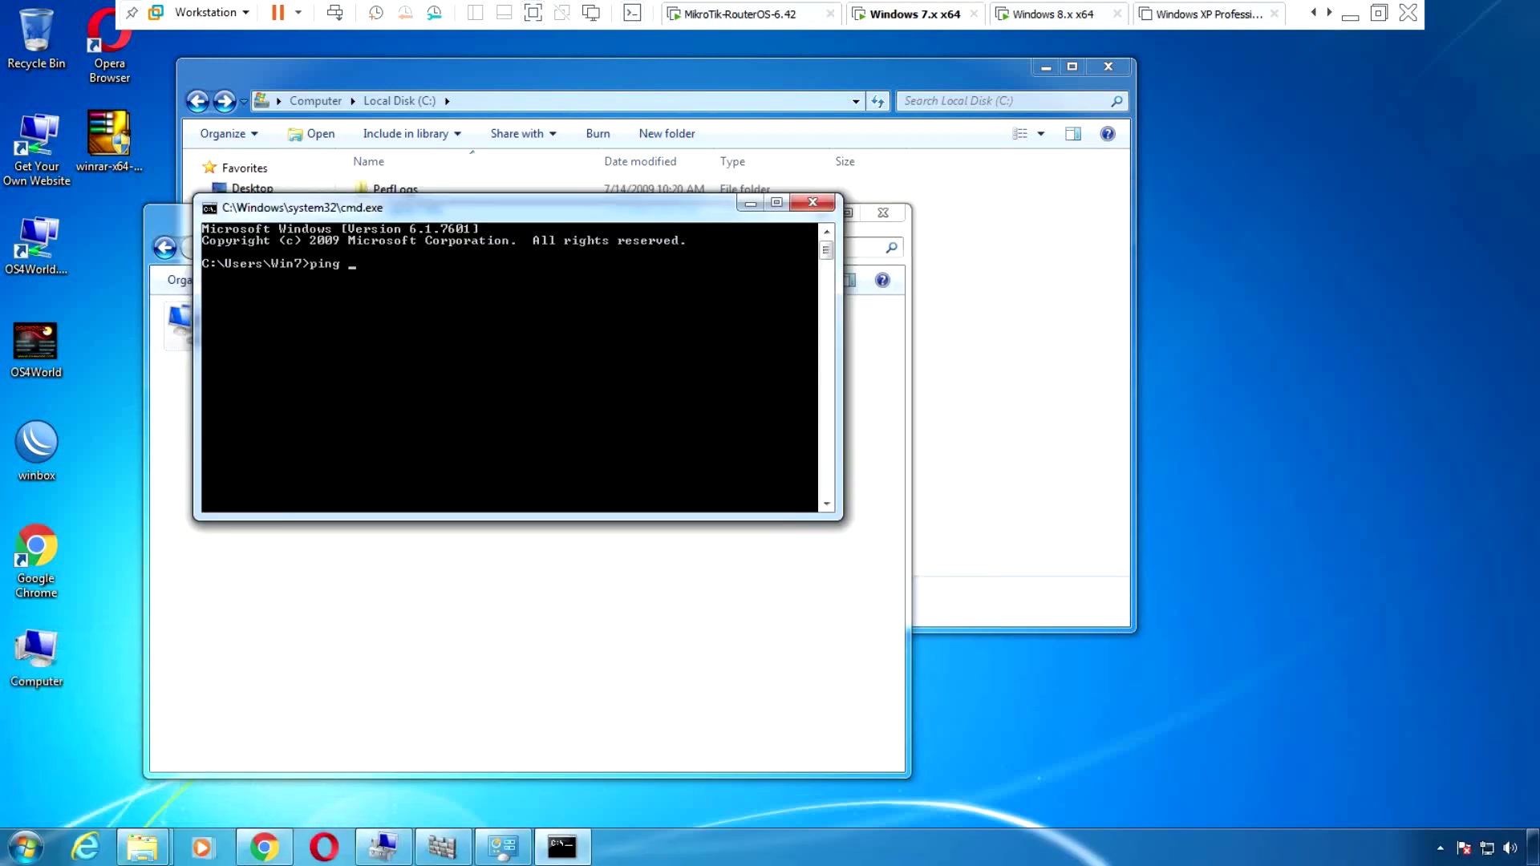
text(192.168.9.129 -t)
key(Return)
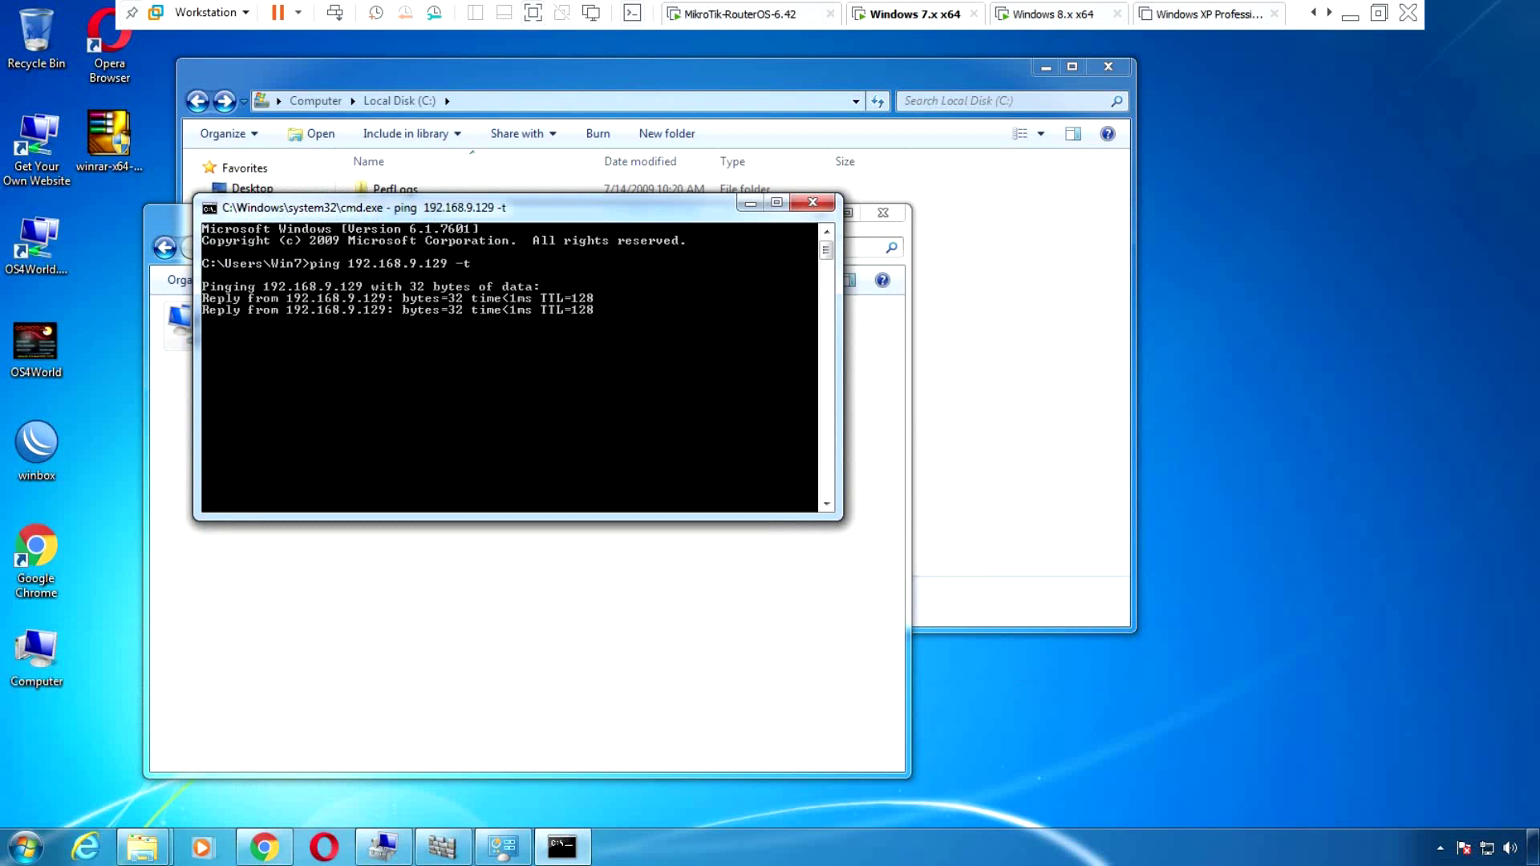
drag(581, 211, 1029, 247)
drag(1135, 256, 1257, 286)
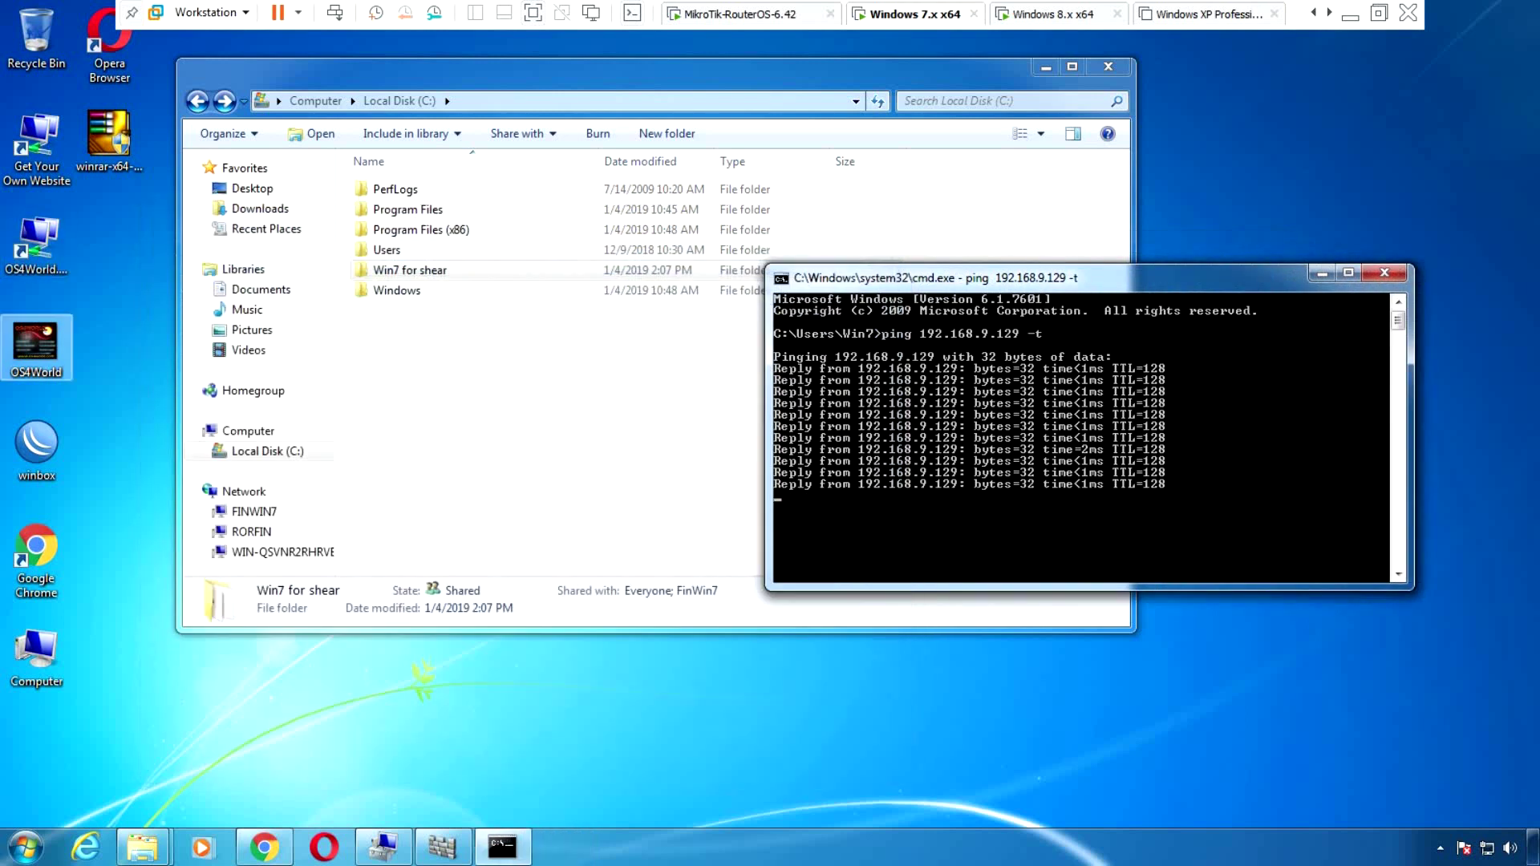
View the Windows 7 system properties from the Computer icon, then close them
right_click(47, 659)
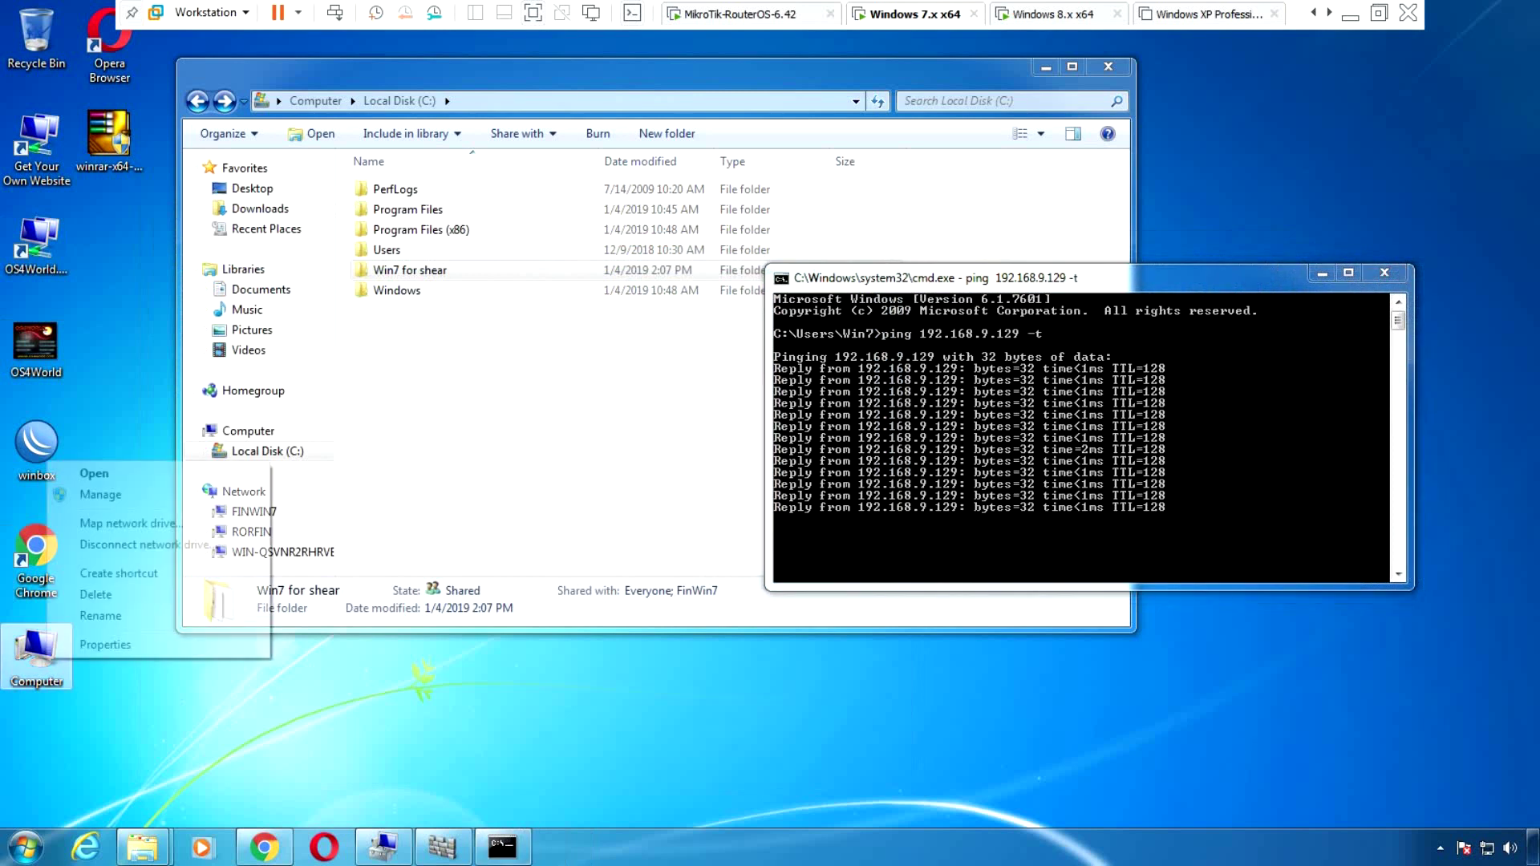
click(105, 645)
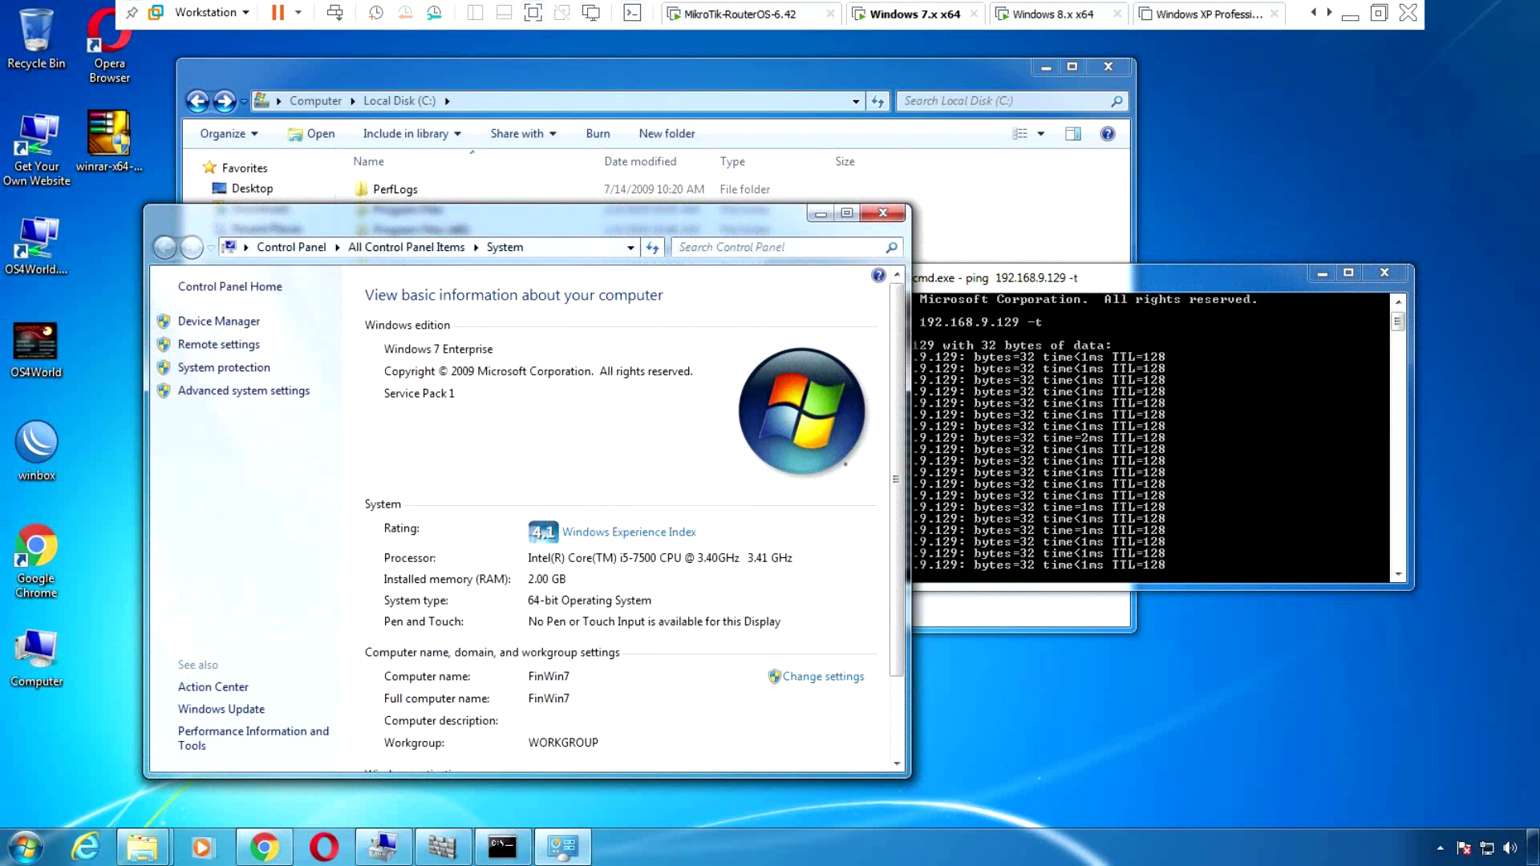
key(alt+F4)
List Local Users and Groups > Users in Computer Management, select the non-built-in account, then return to Windows 8
right_click(41, 665)
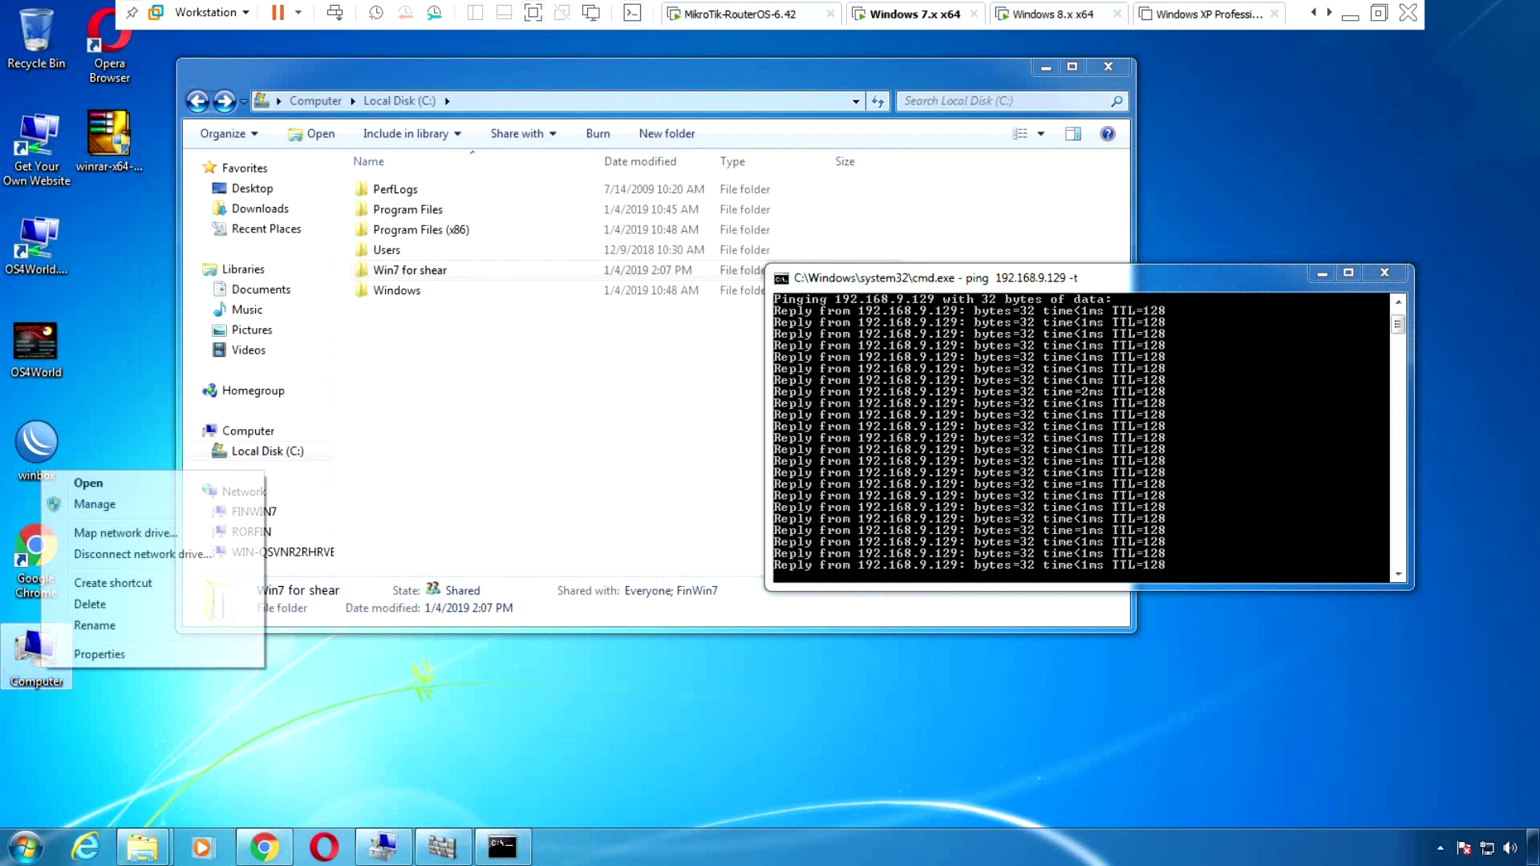
click(94, 503)
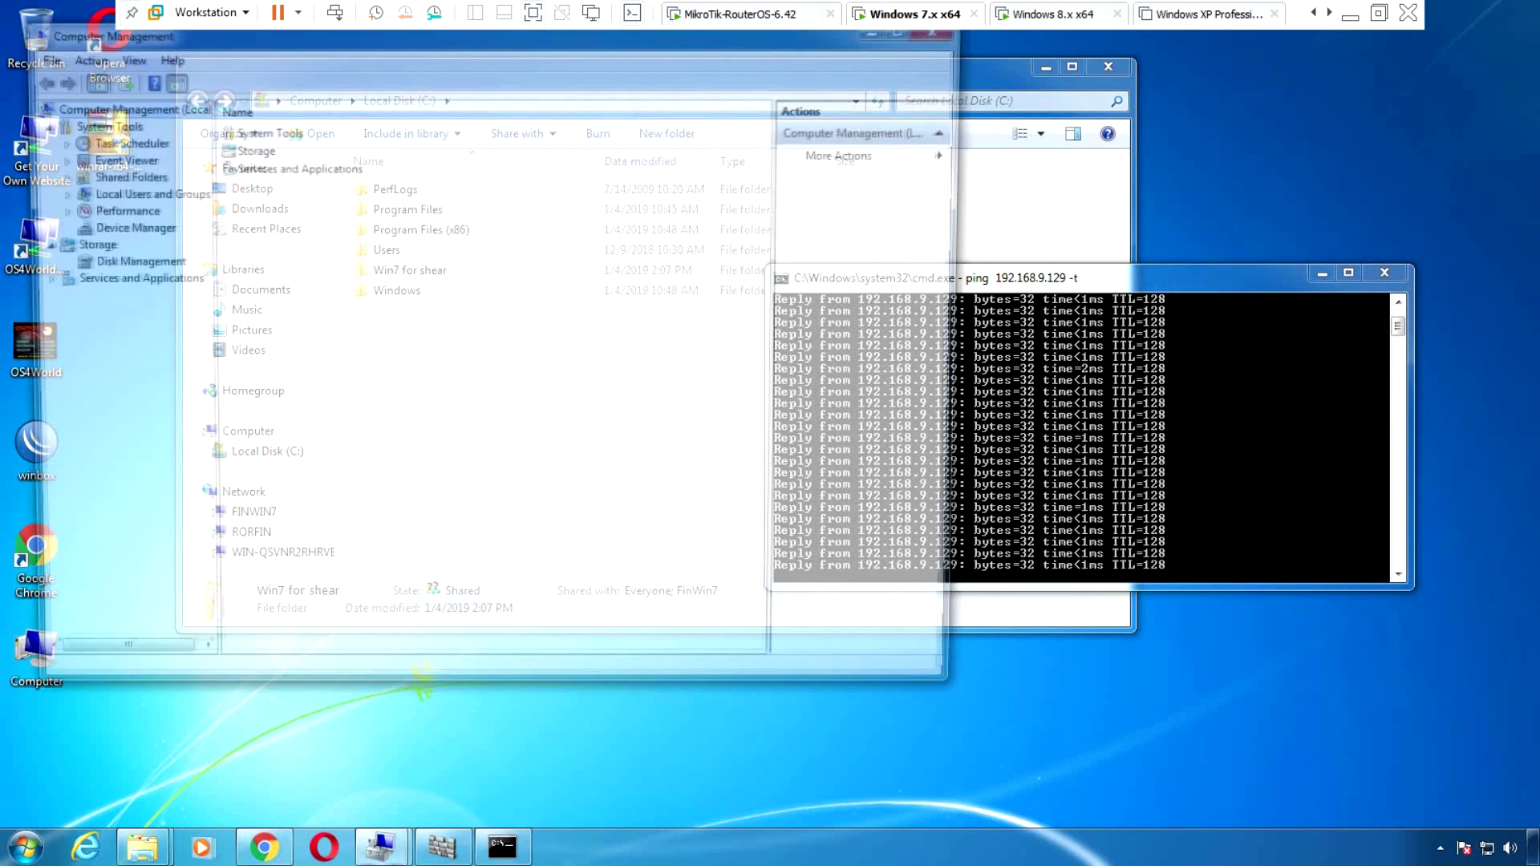
click(140, 193)
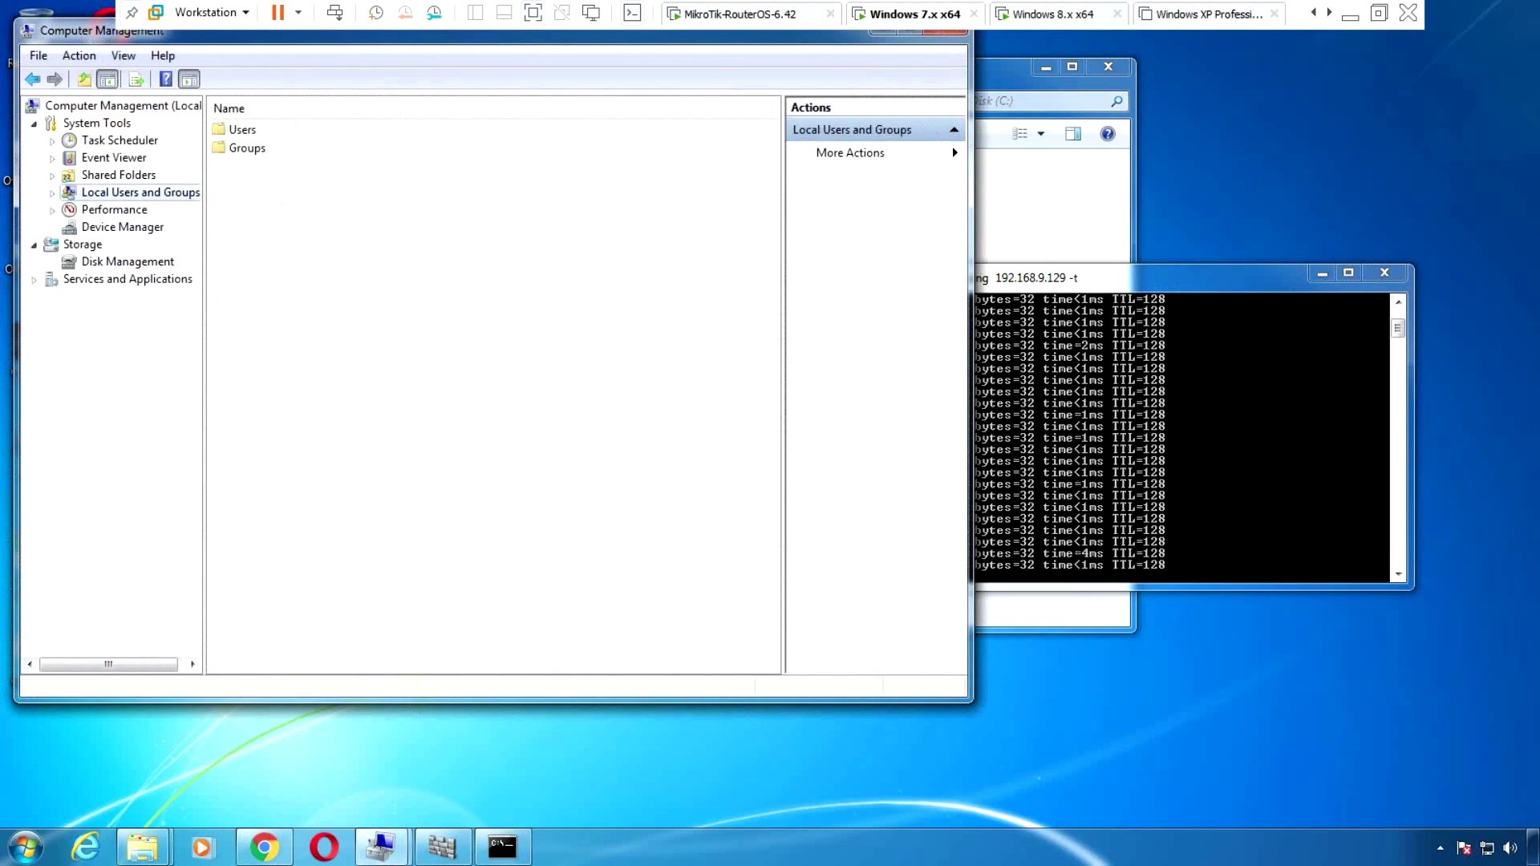
click(52, 193)
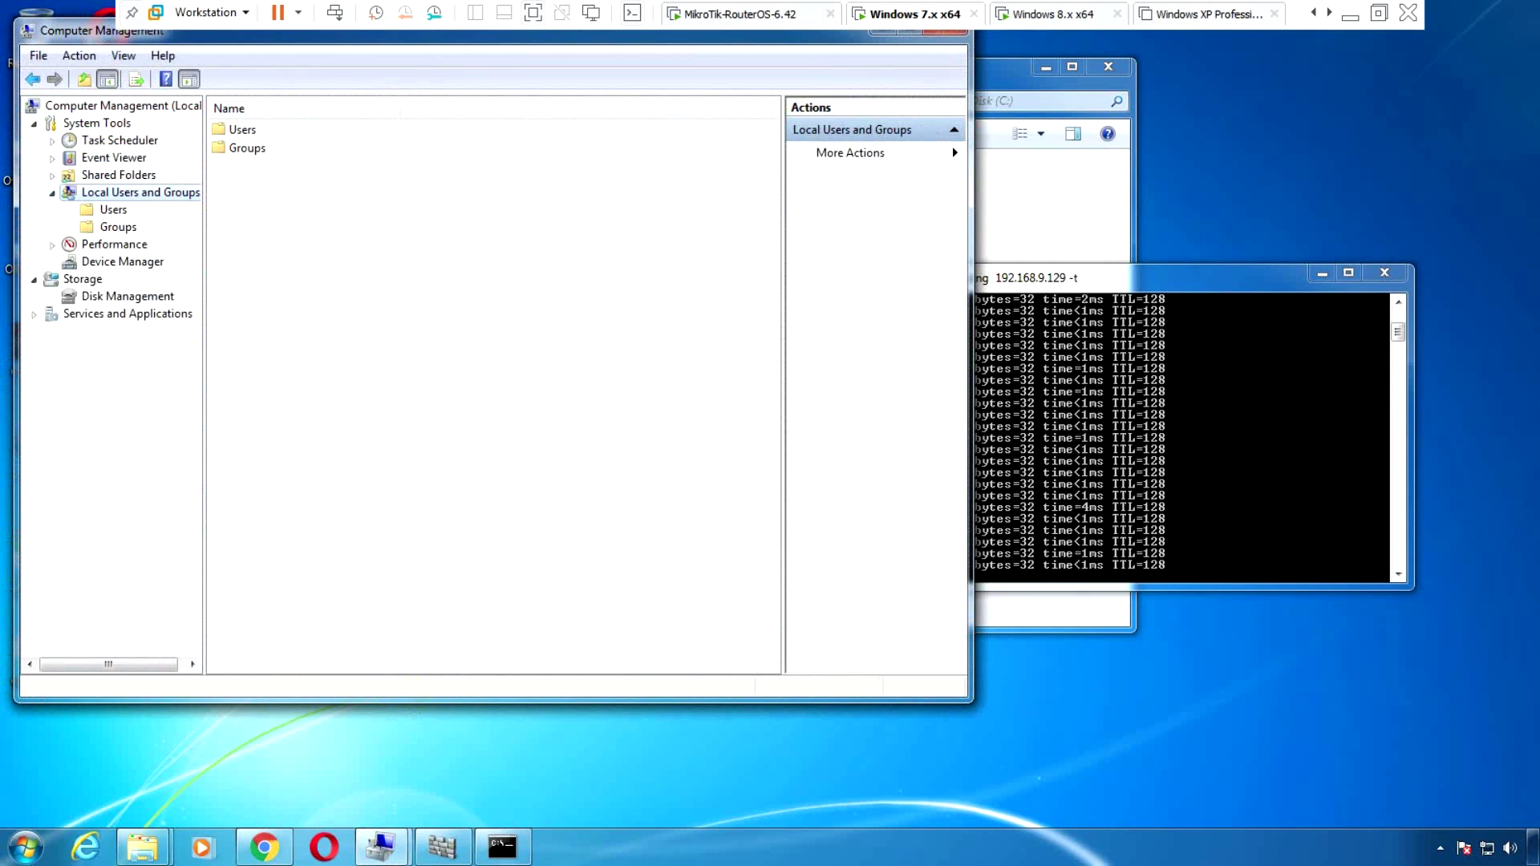
click(114, 209)
click(248, 147)
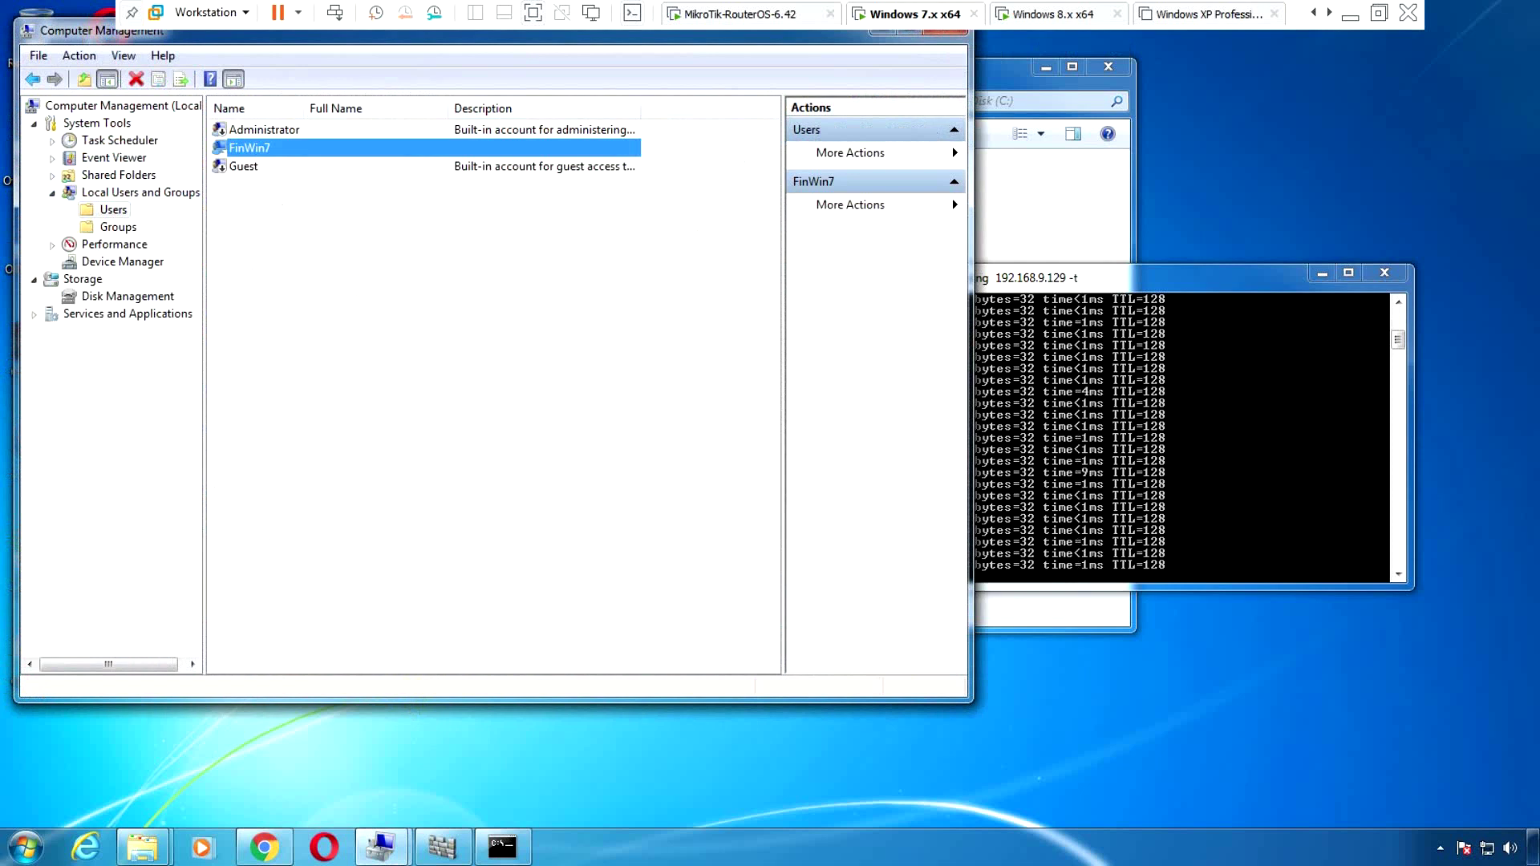
click(1053, 14)
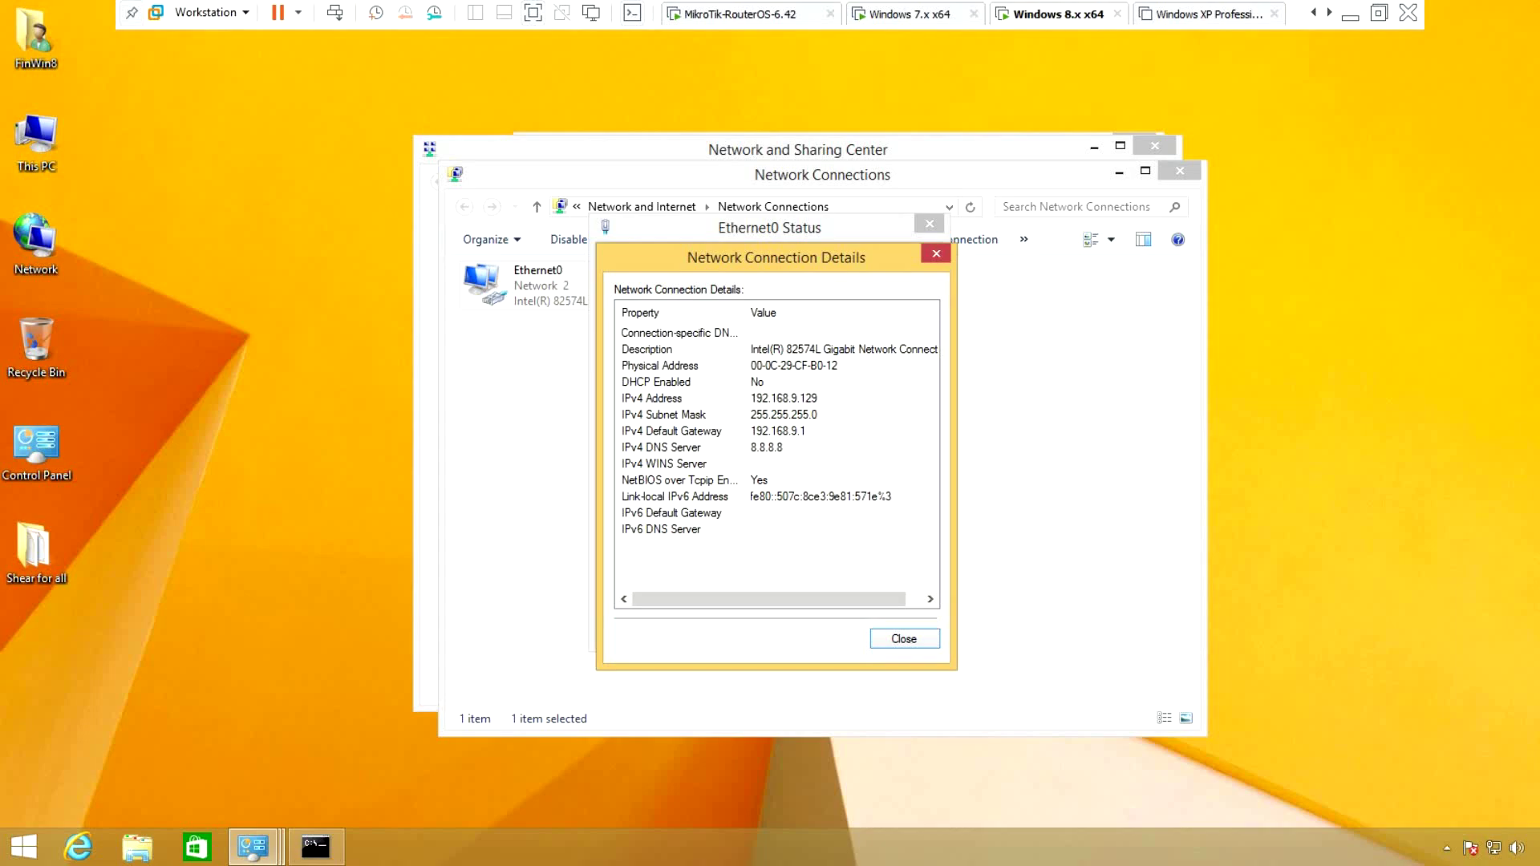
Run \\FinWin7 from Windows 8, move the credentials prompt aside, and switch back to Windows 7
key(super+r)
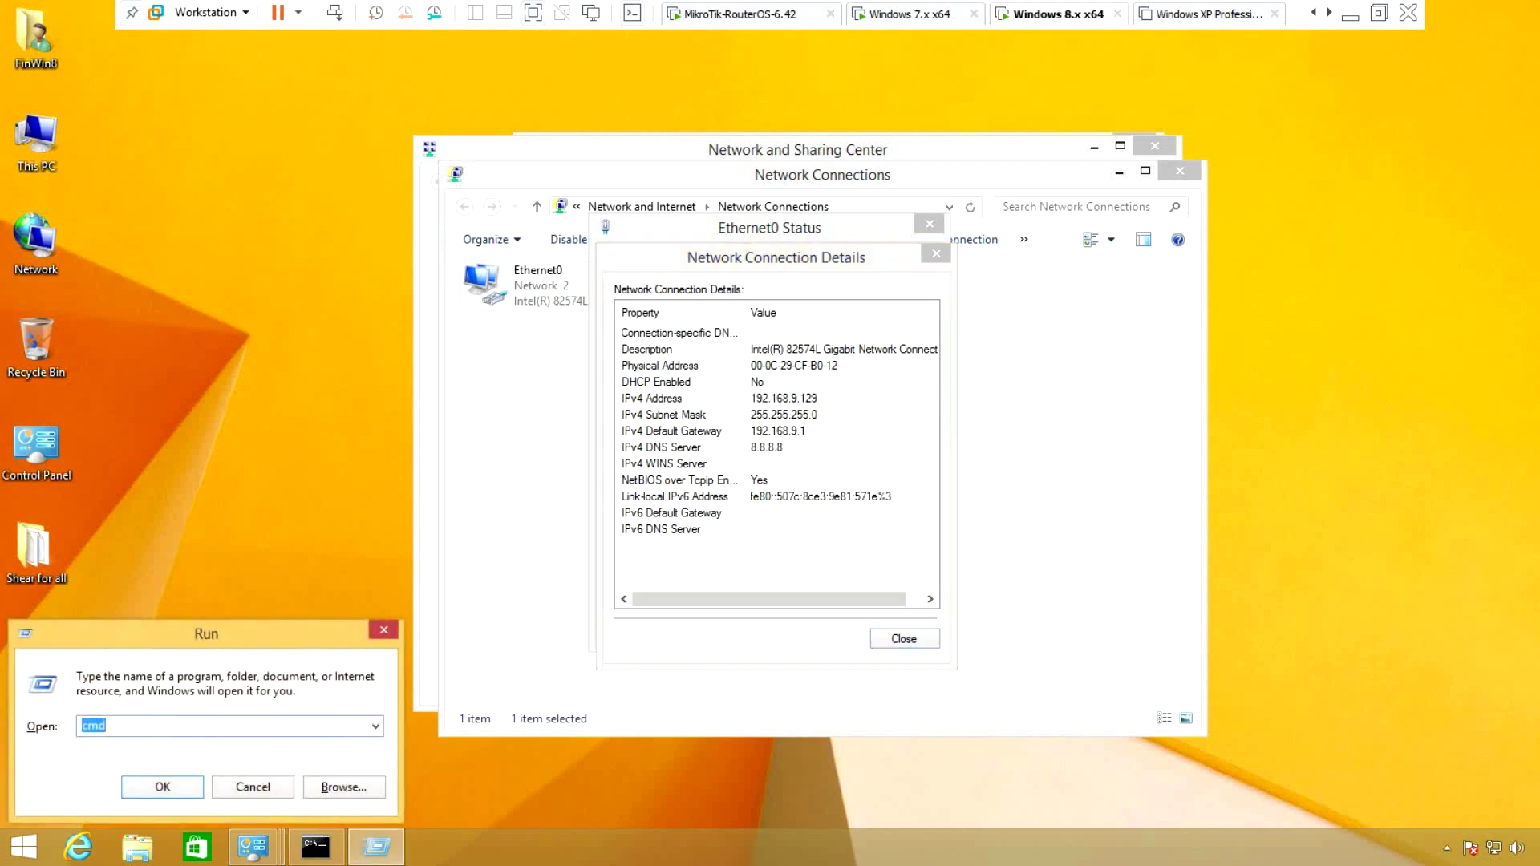
text(\\Fin)
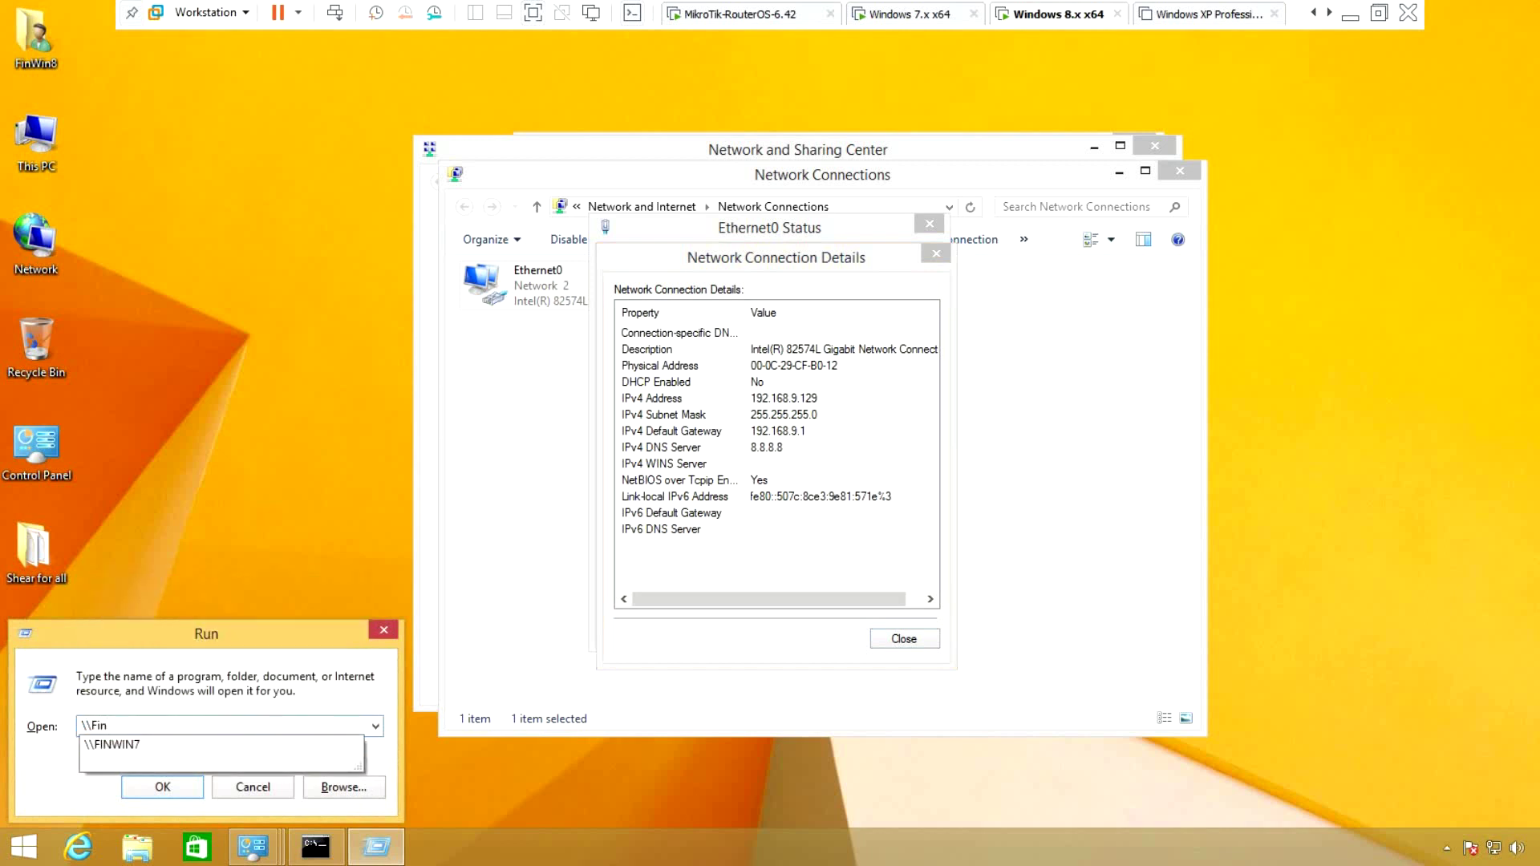
text(Win7)
key(Return)
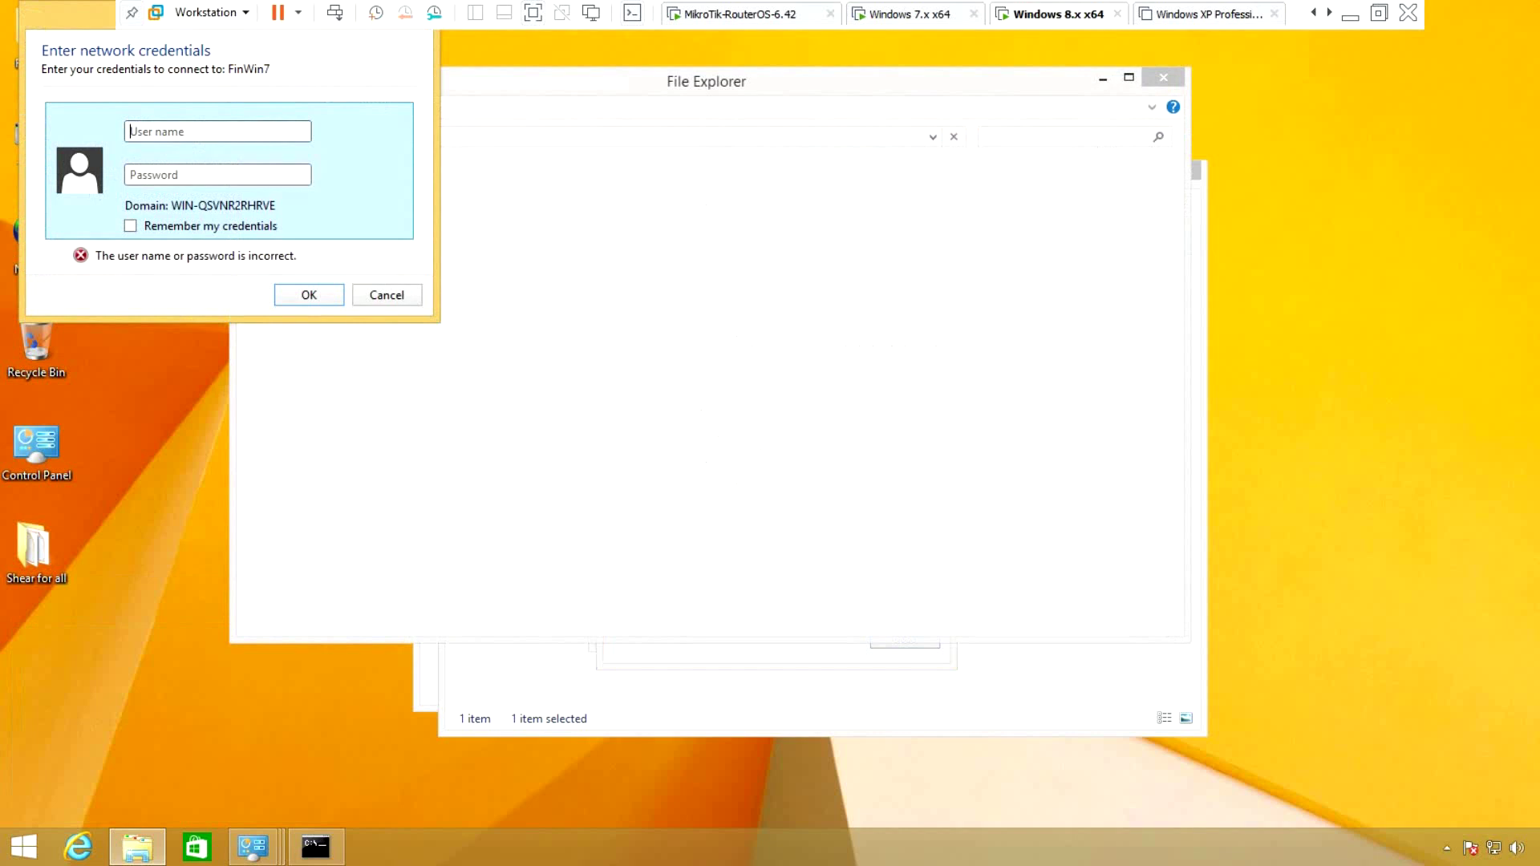
drag(519, 168, 797, 172)
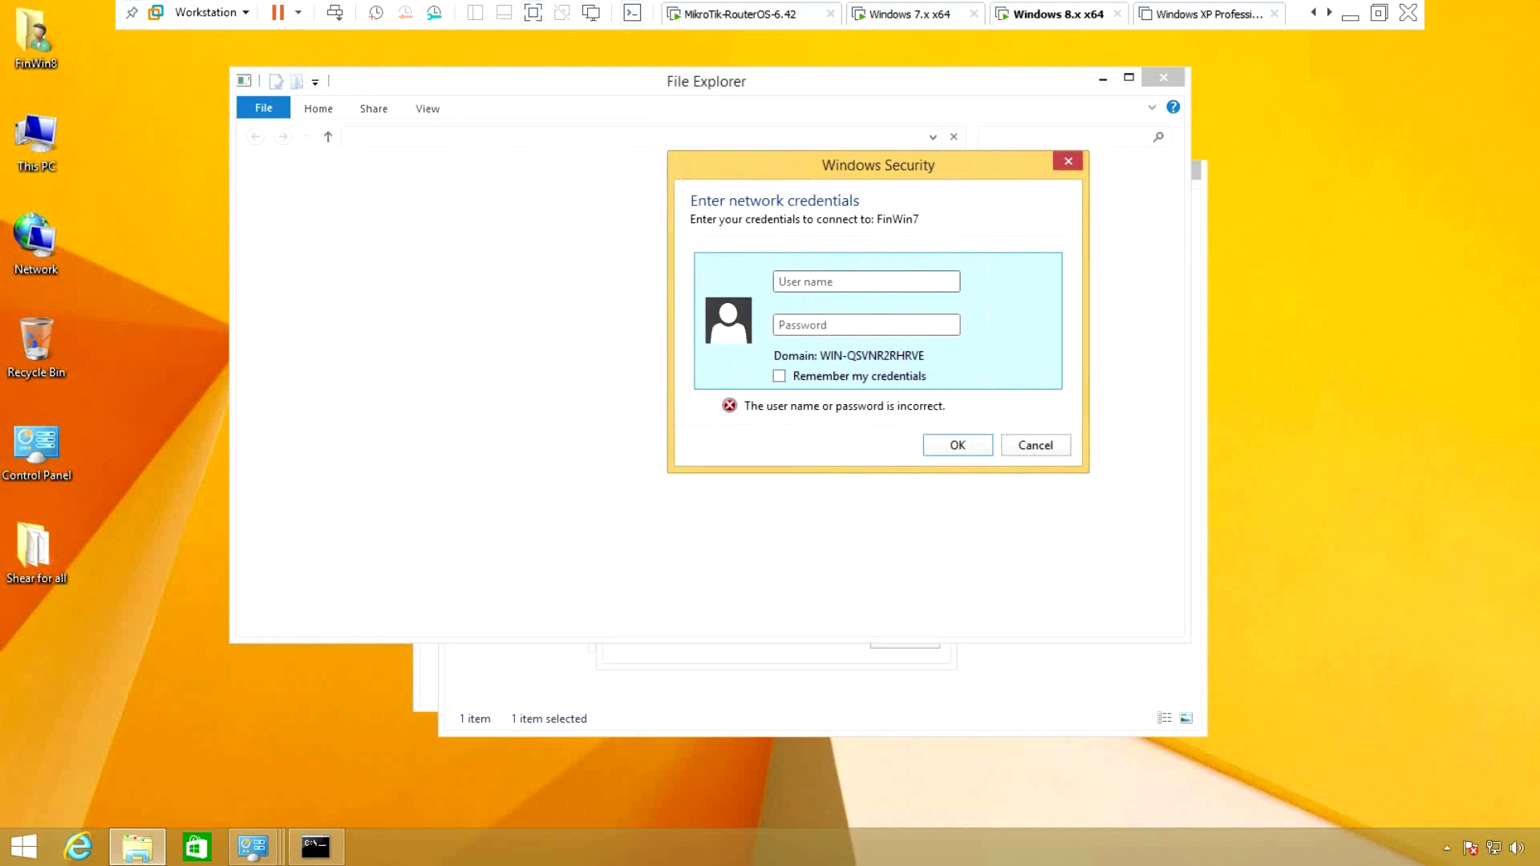
key(ctrl+shift+Tab)
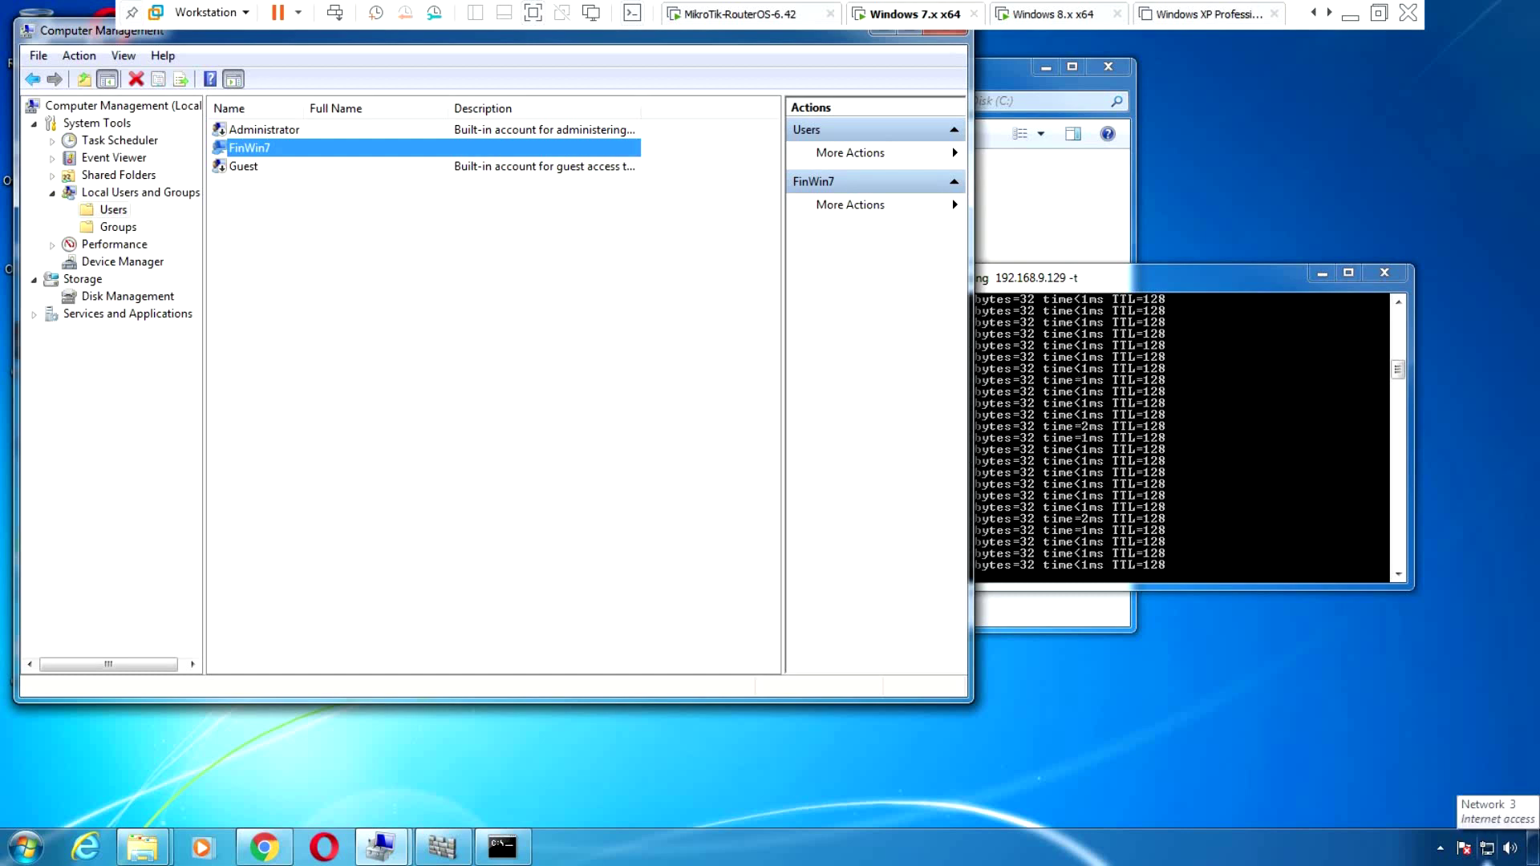
Turn off password protected sharing in Windows 7's advanced sharing settings and save
right_click(1486, 847)
click(1400, 836)
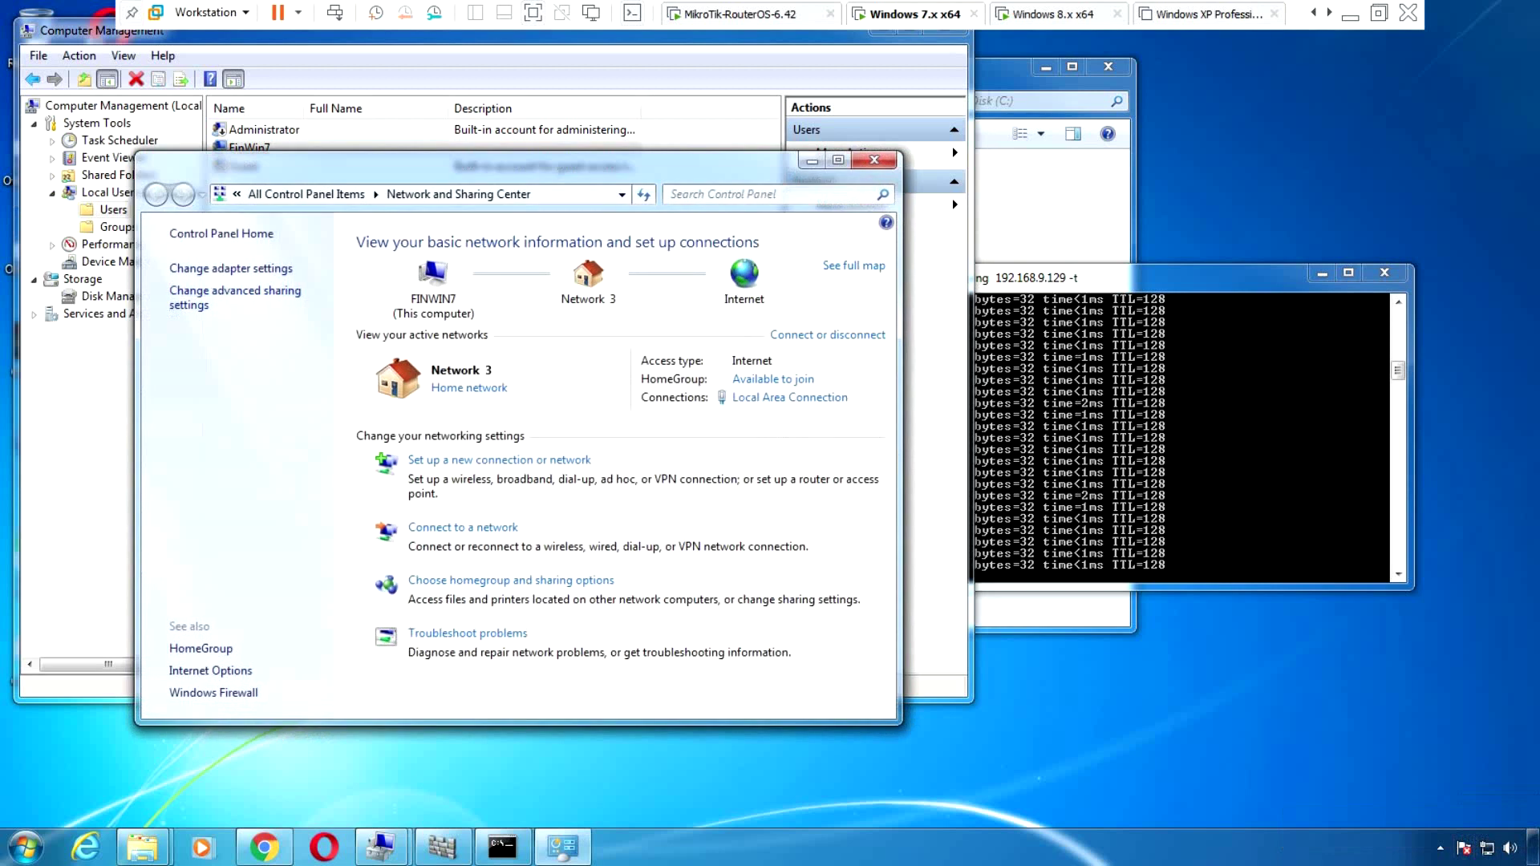
click(257, 264)
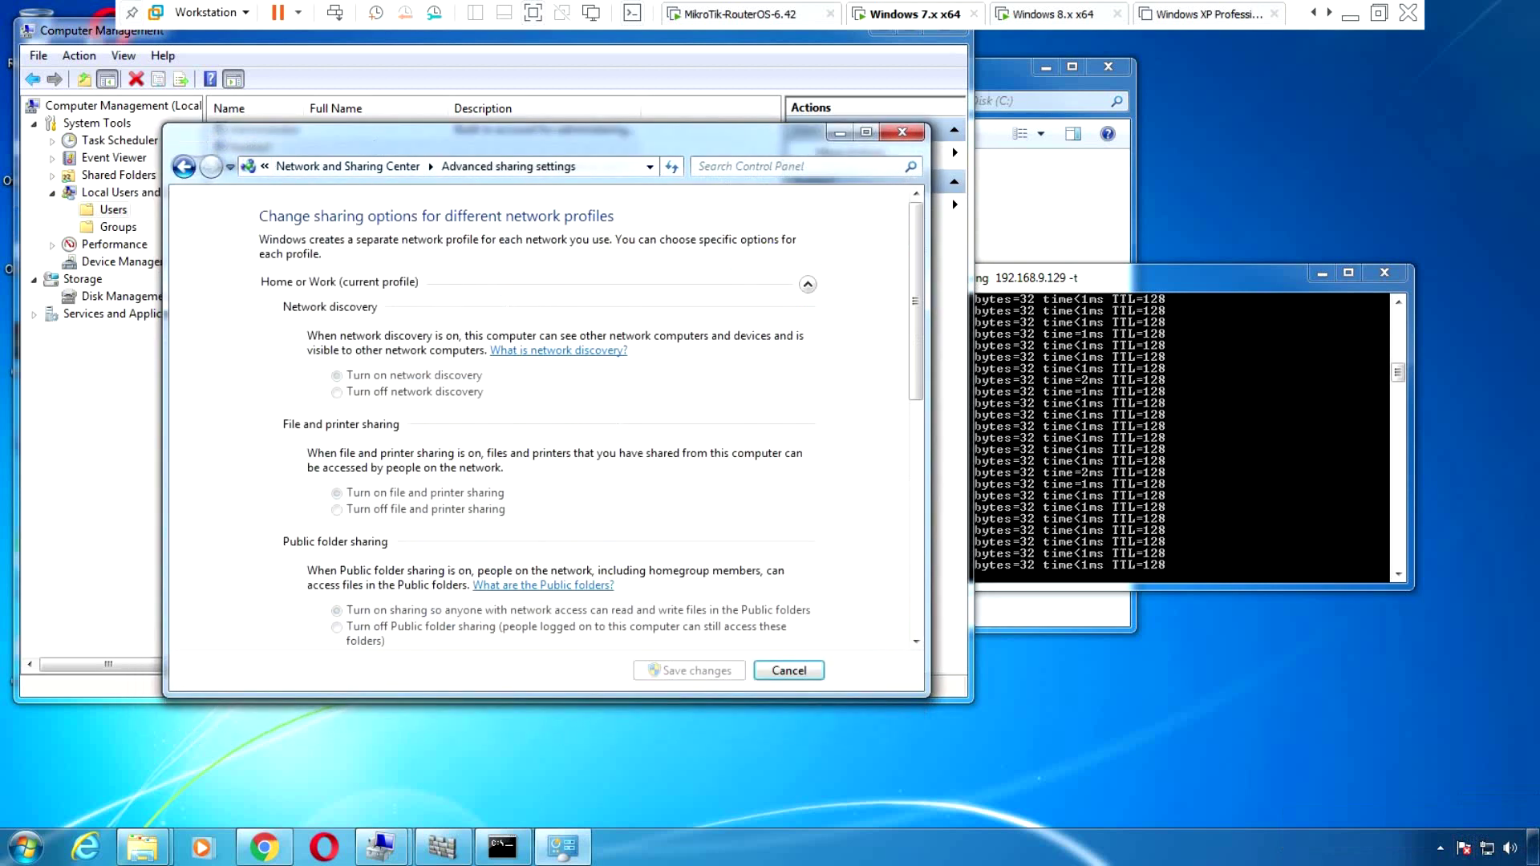
scroll(537, 417, down, 12)
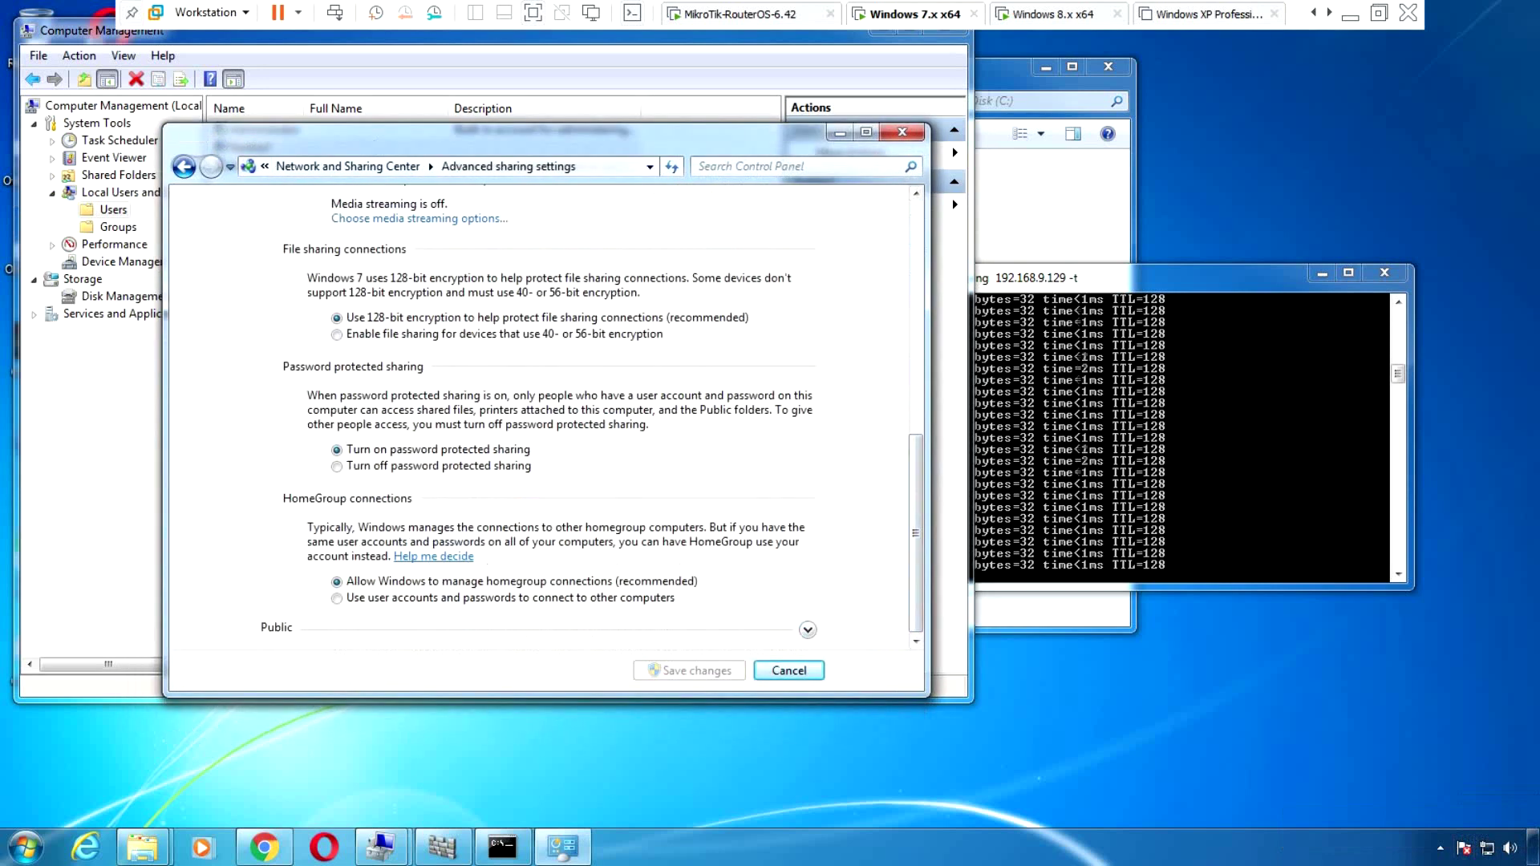
click(337, 466)
click(689, 671)
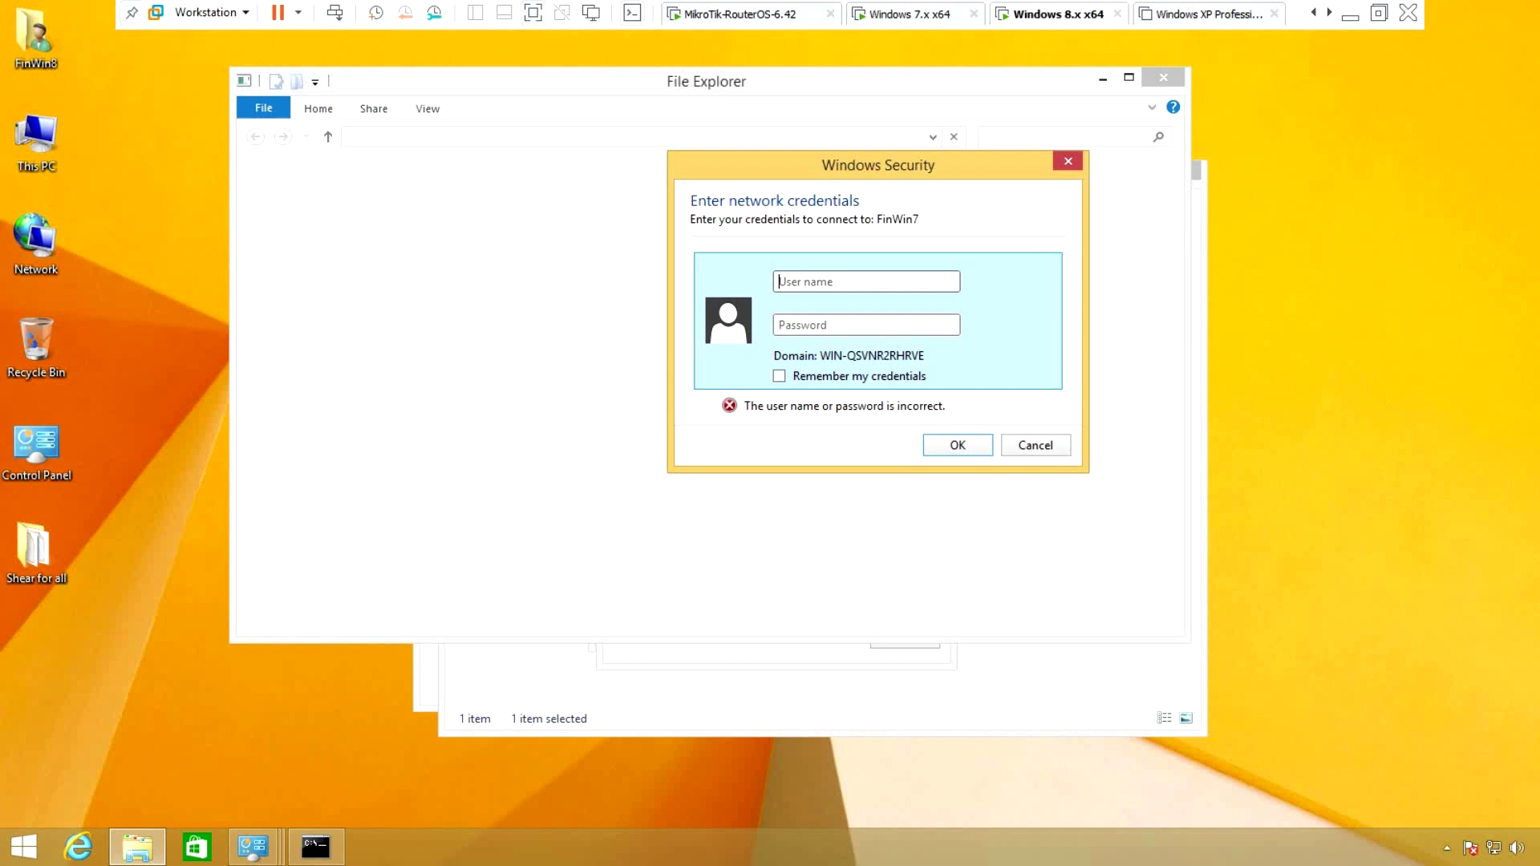
Dismiss the rejected credentials prompt on Windows 8 and reopen the FINWIN7 network computer
click(137, 847)
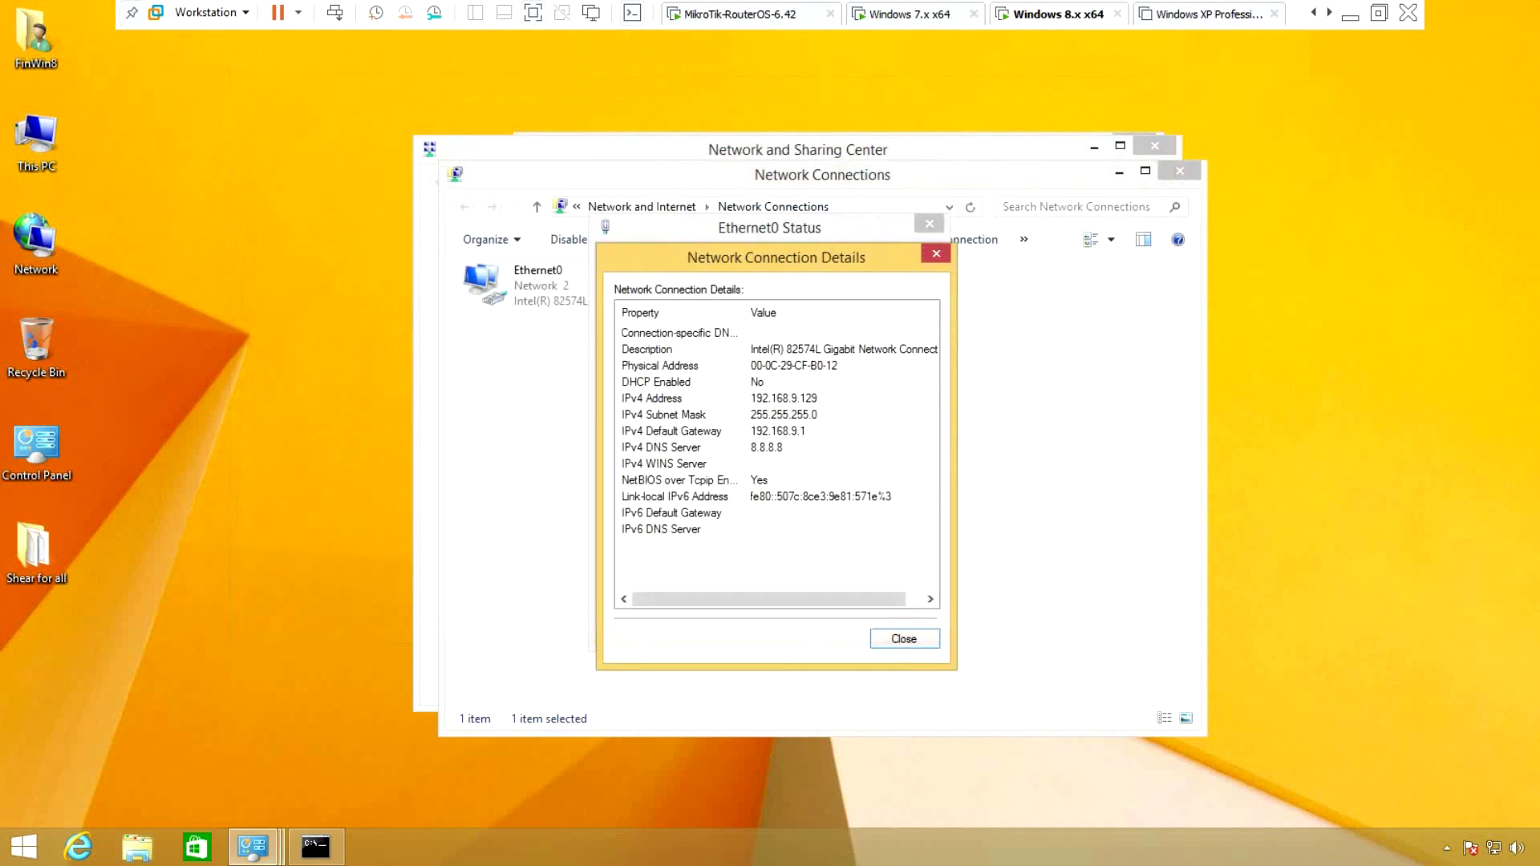
mouse_move(315, 846)
key(super+r)
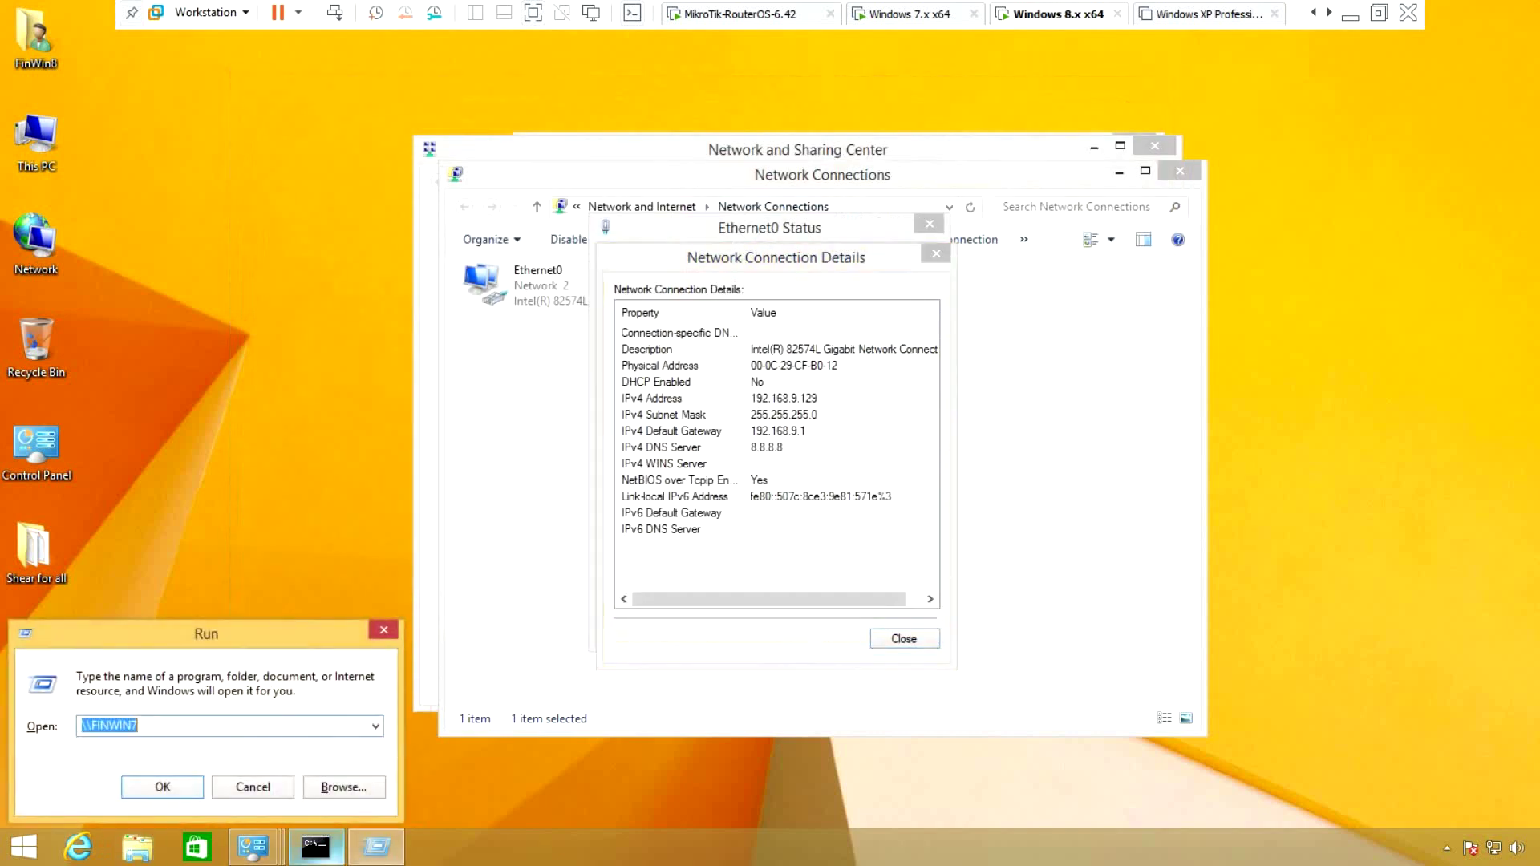
key(Return)
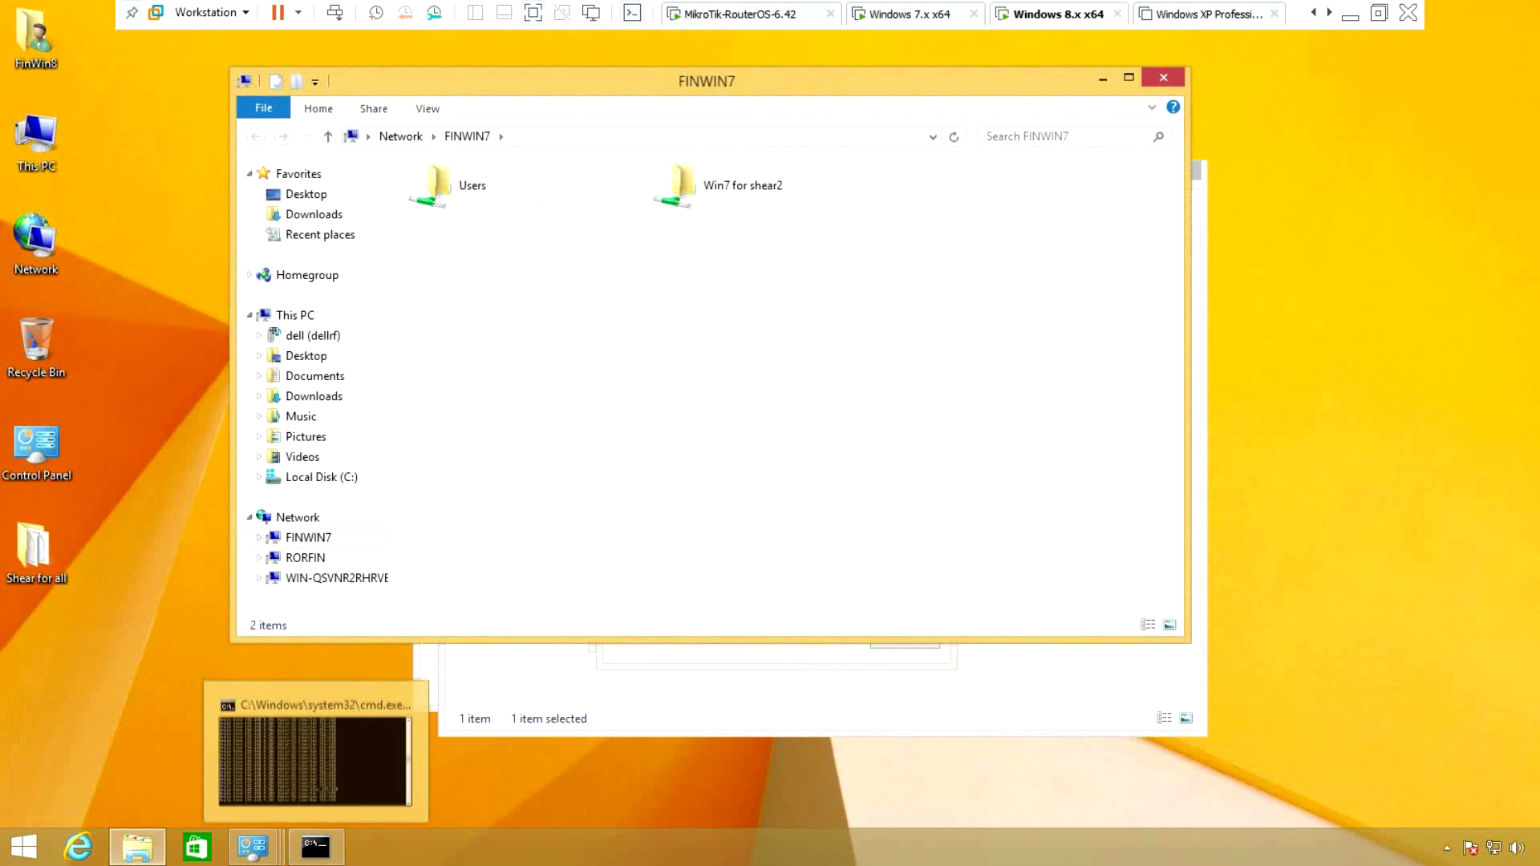
Open the Win7 for shear2 share on FINWIN7, reposition its window, then switch to Windows 7
double_click(678, 186)
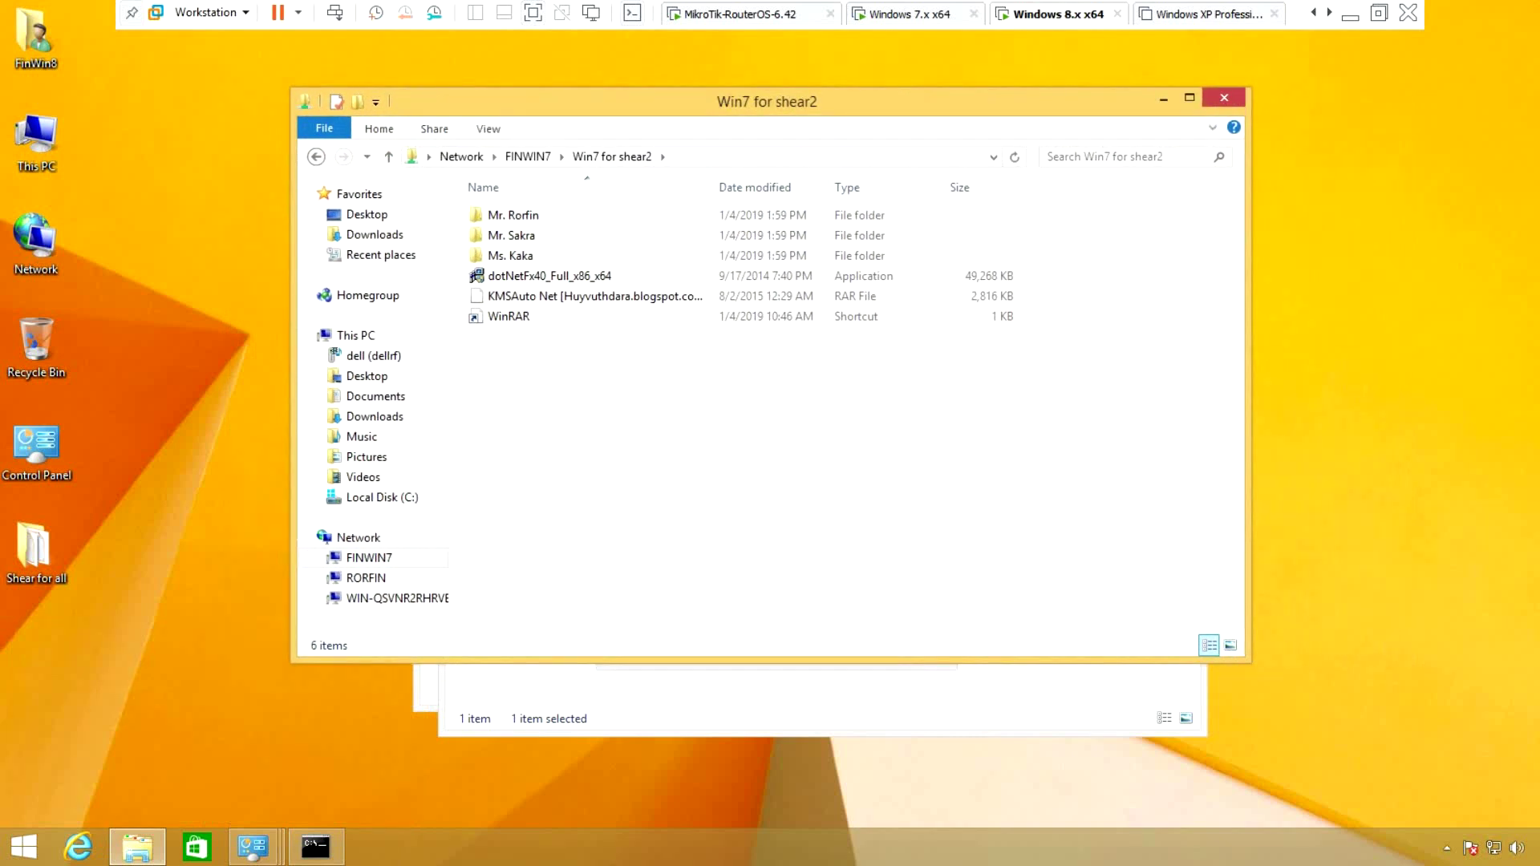
drag(717, 105, 655, 96)
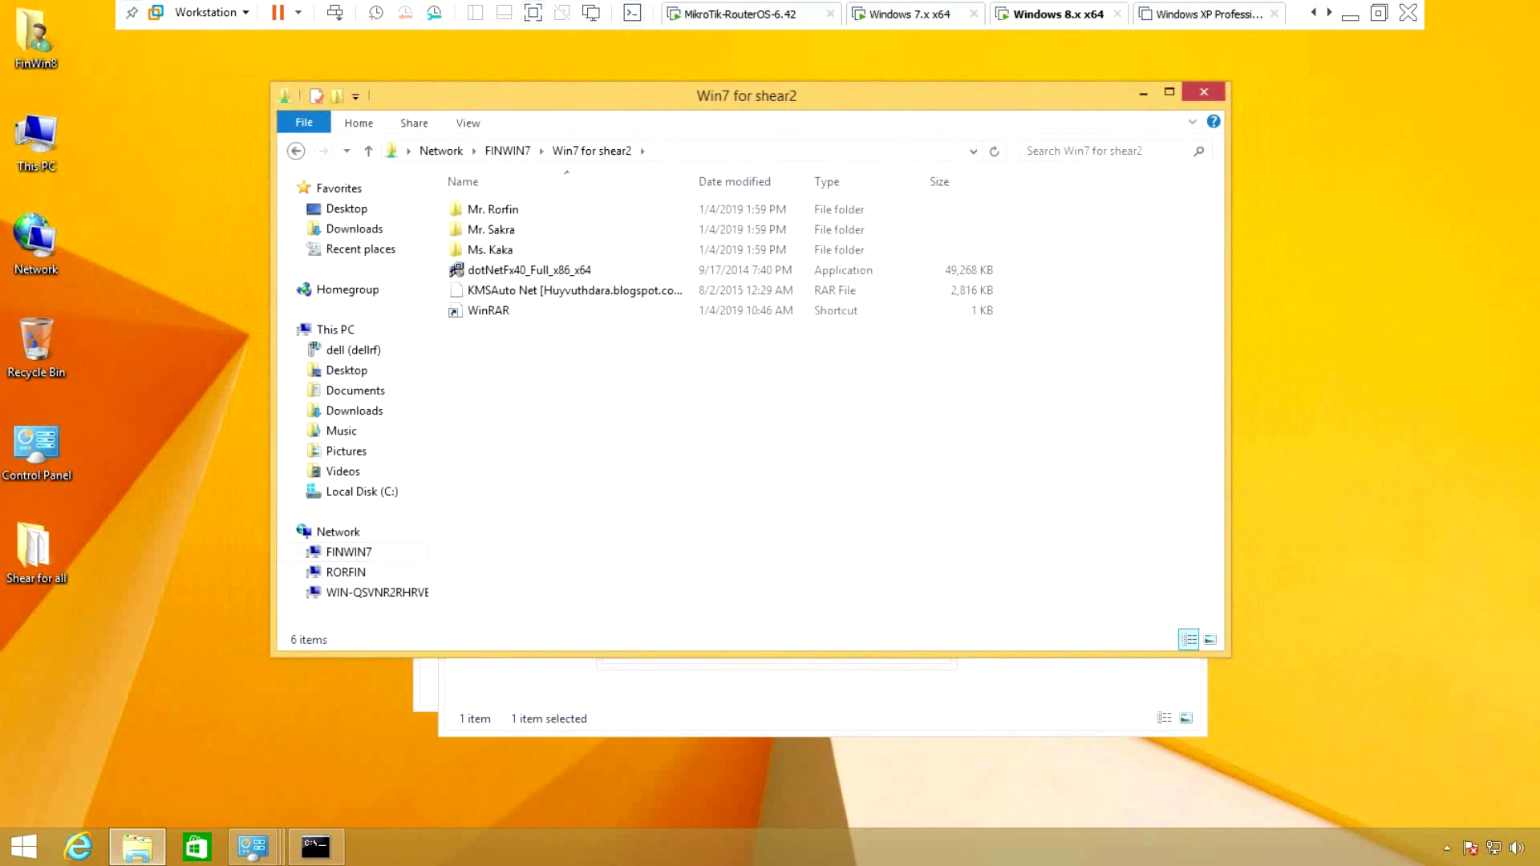
drag(682, 102, 798, 120)
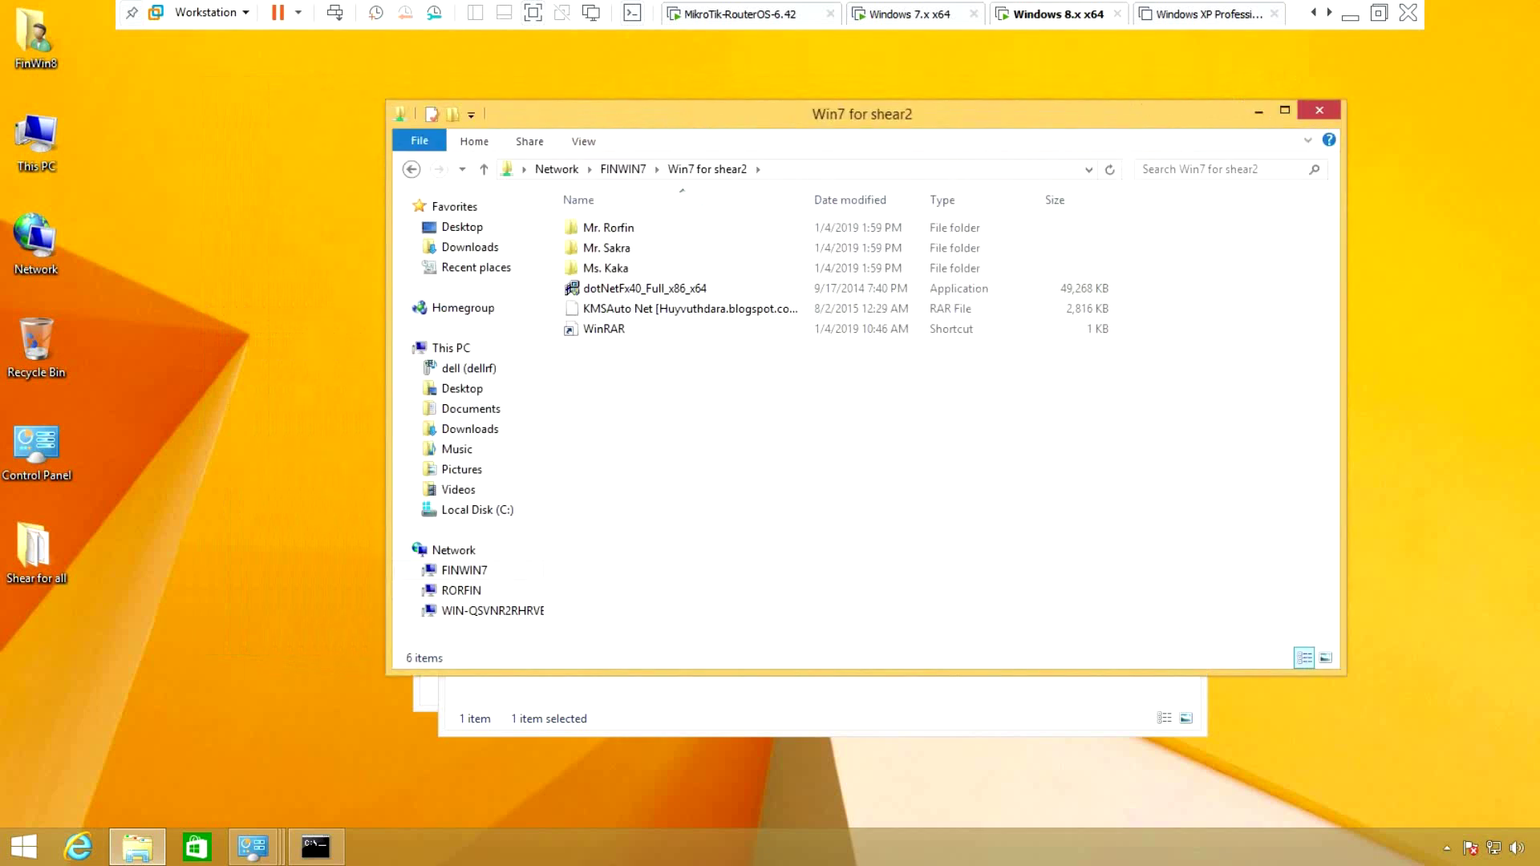
key(ctrl+shift+Tab)
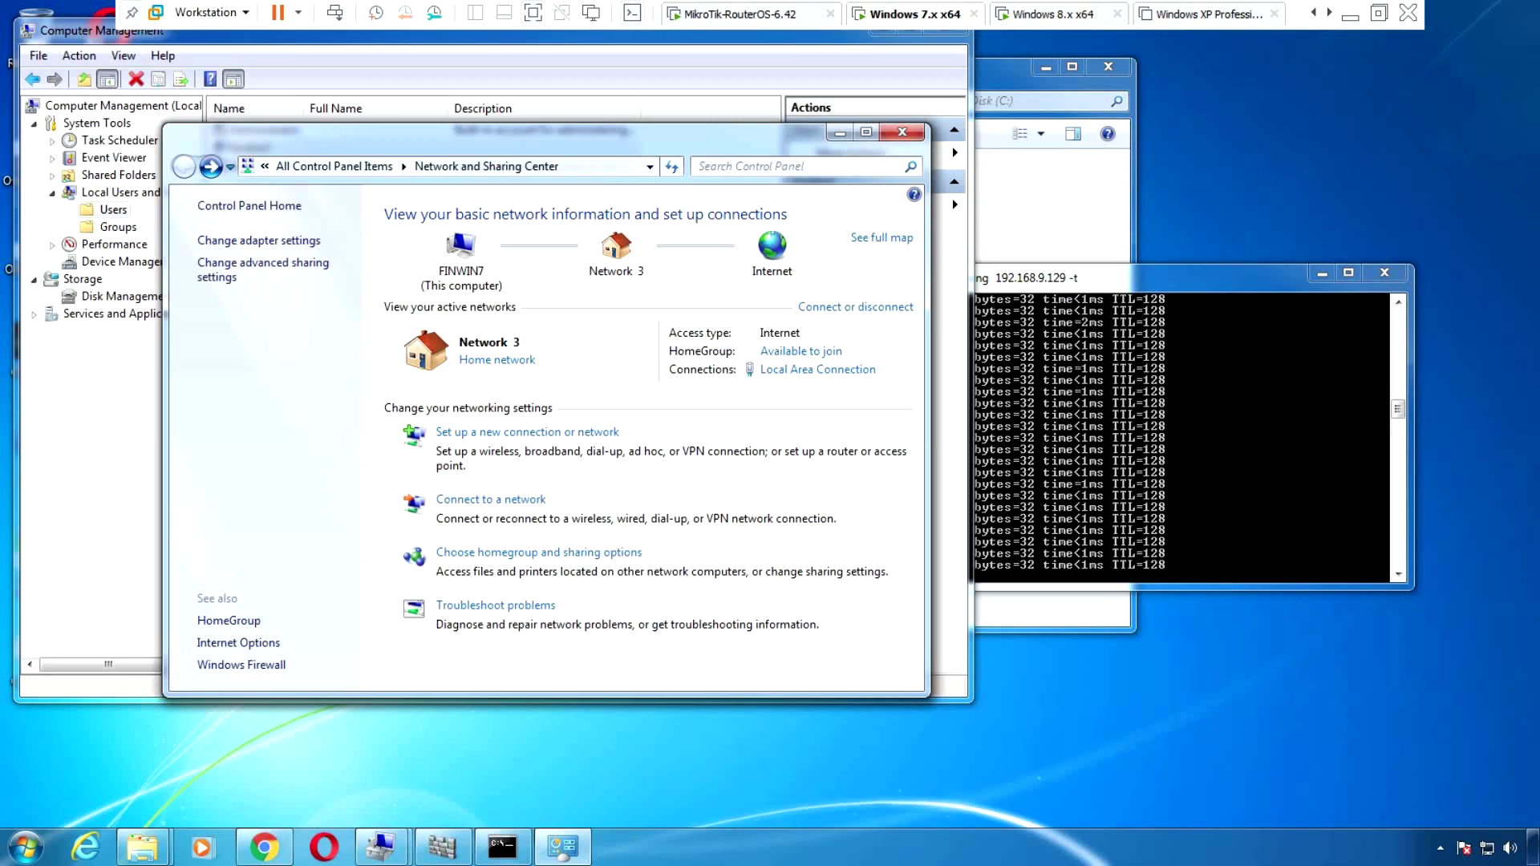
Close Network and Sharing Center and set and confirm a new password for the FinWin7 account
key(alt+F4)
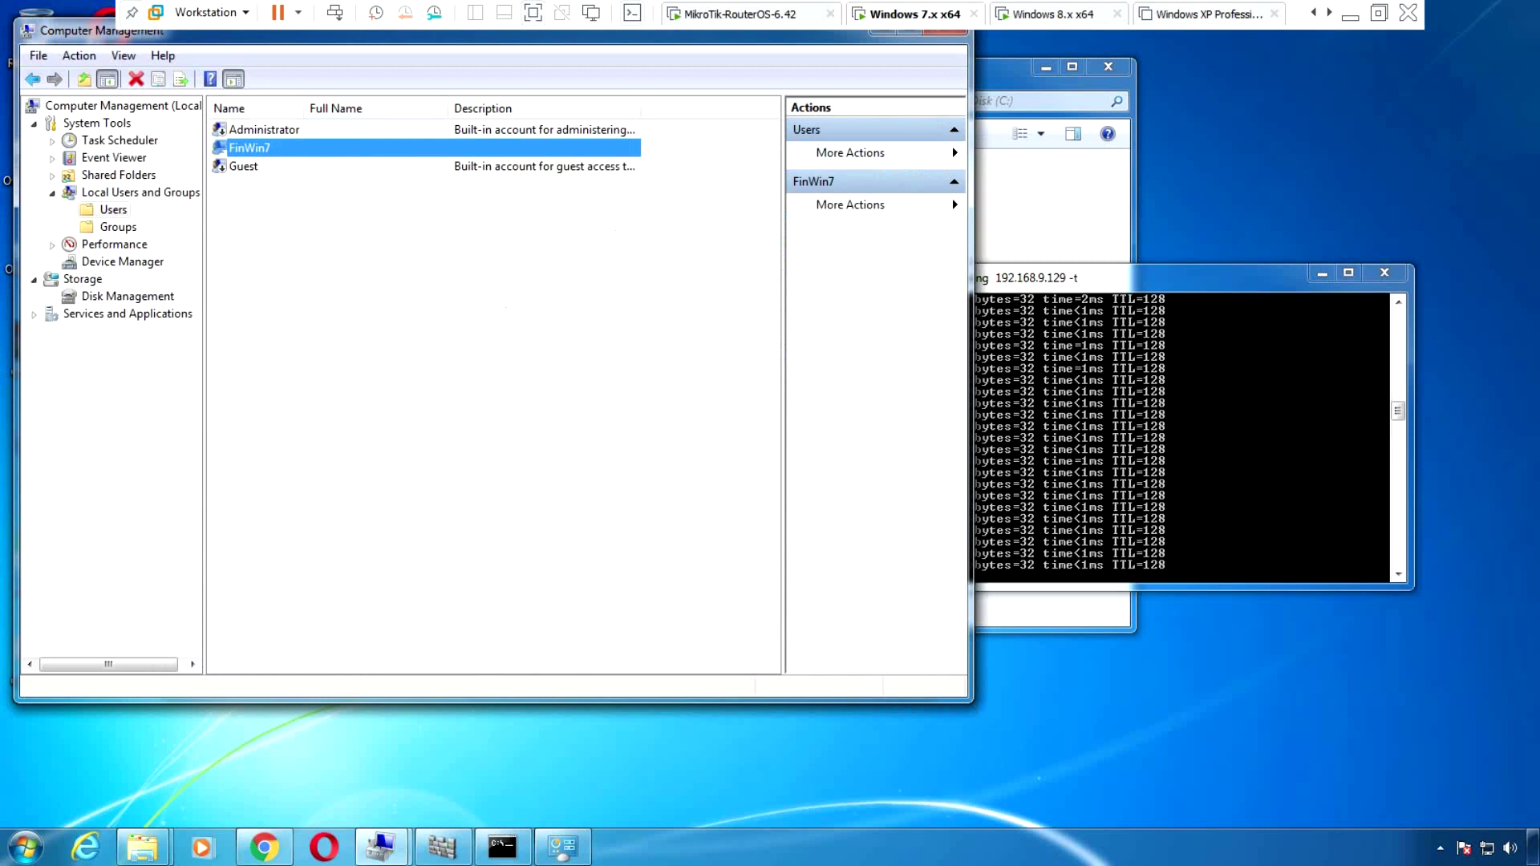
key(shift+F10)
key(Up)
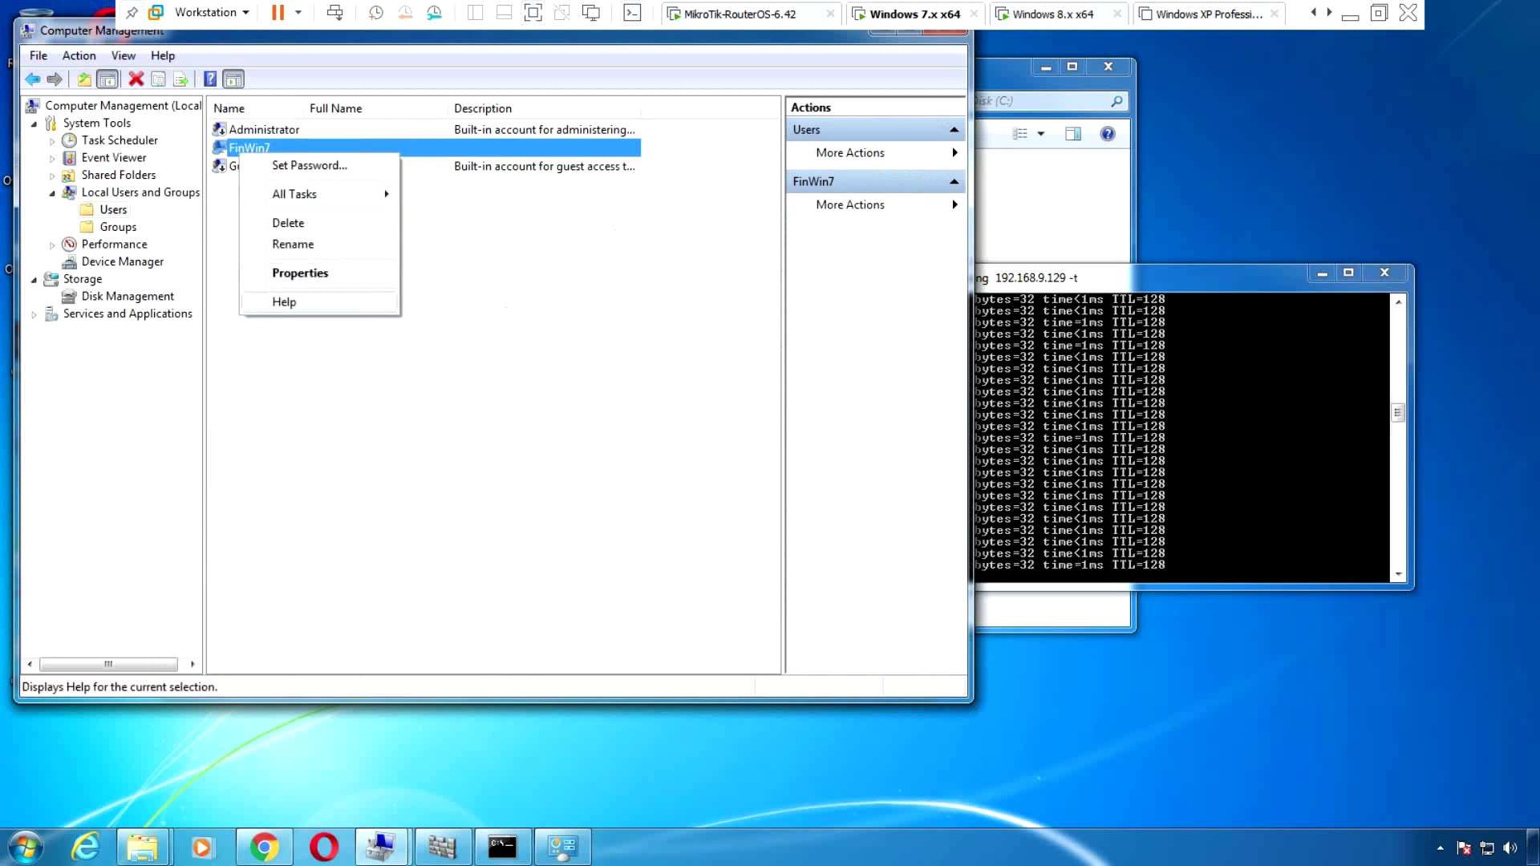
key(Down)
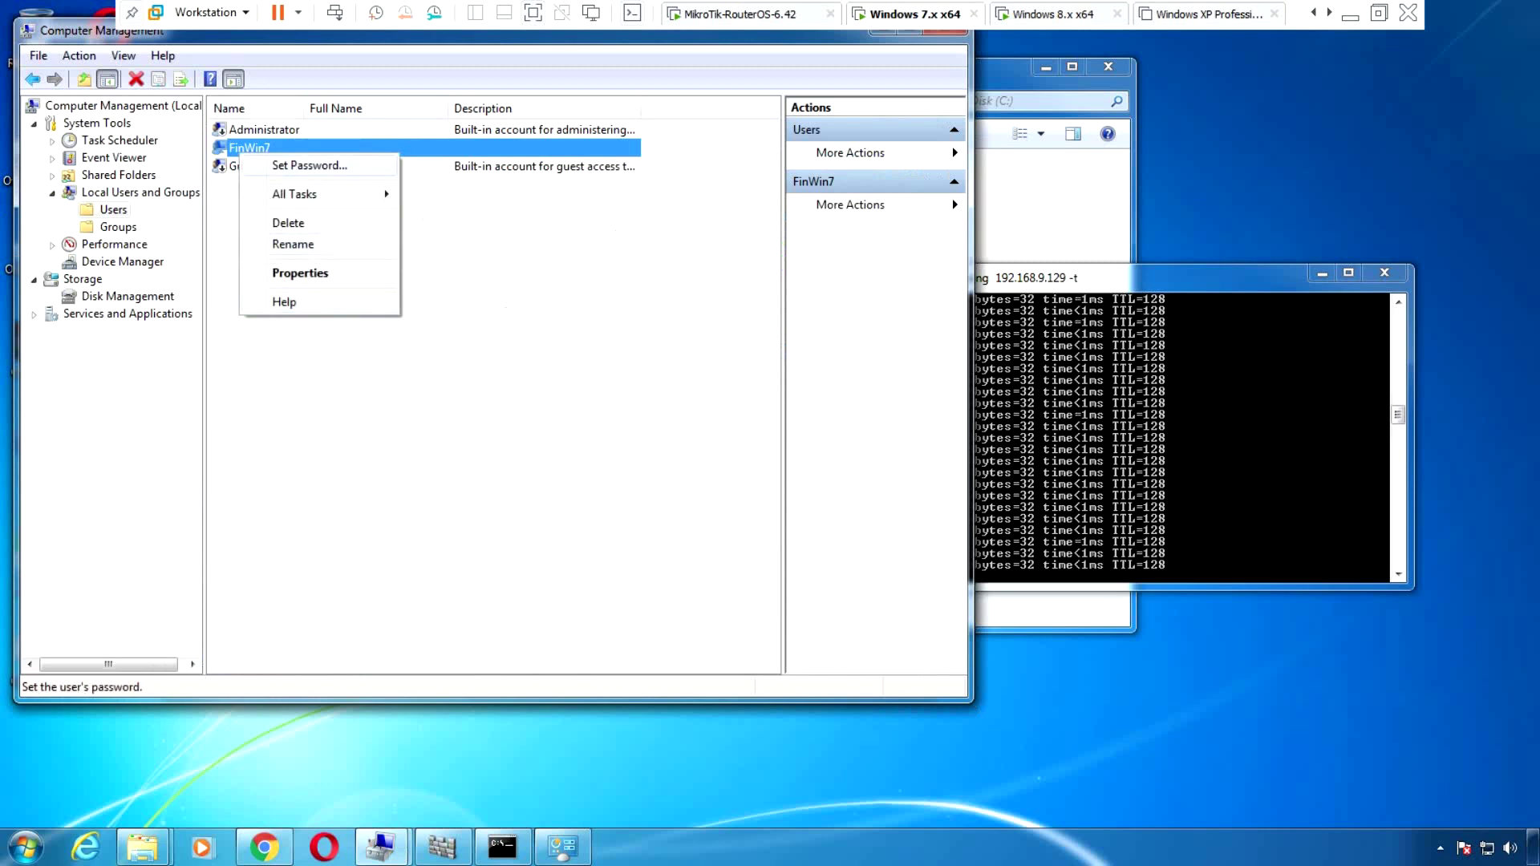
key(Return)
key(Return)
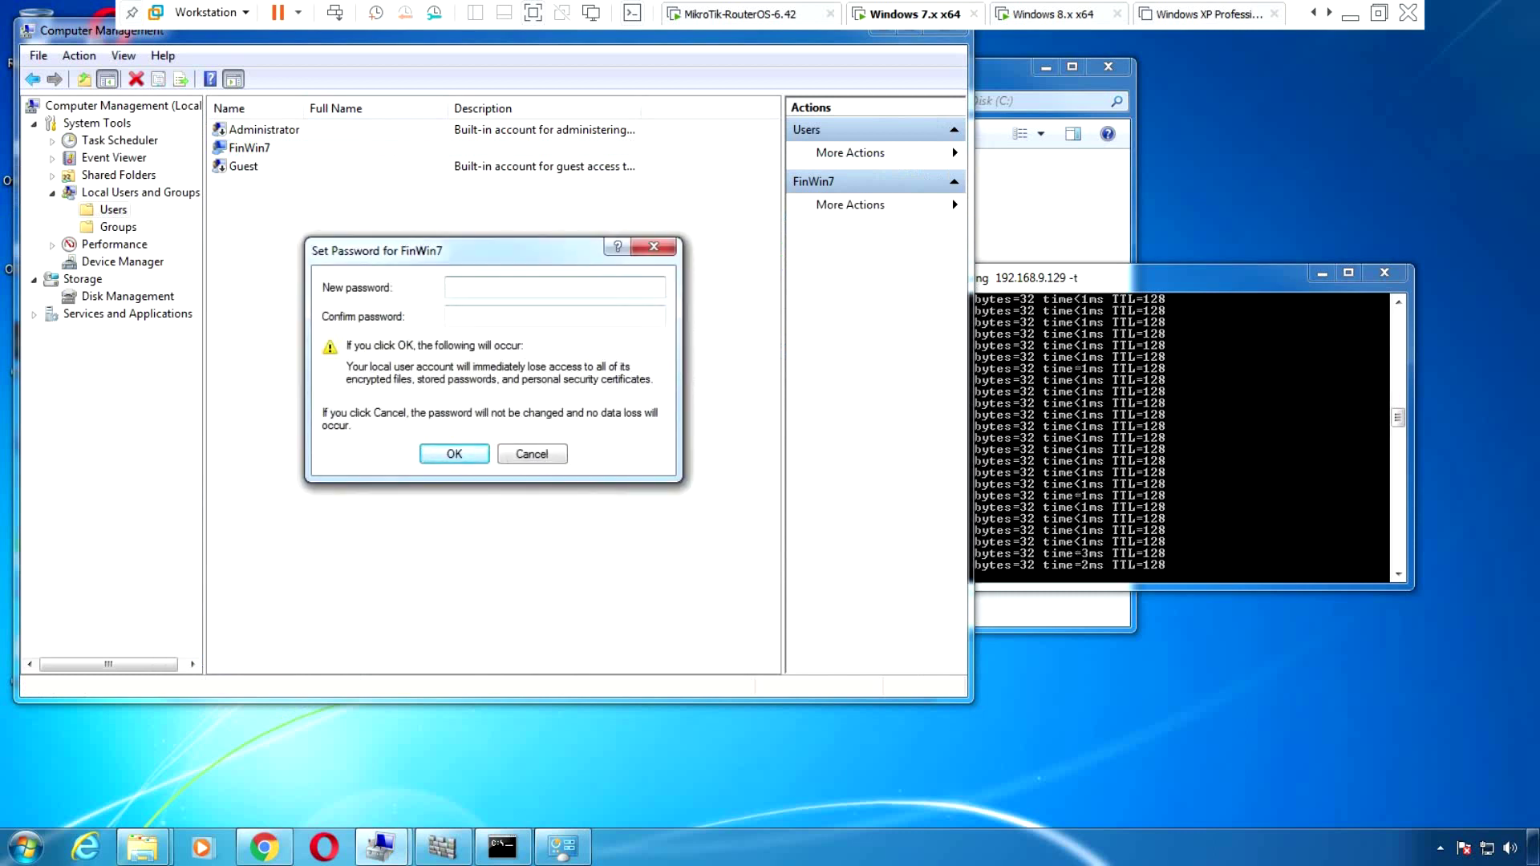
text(••••••••)
click(481, 316)
text(••••••••)
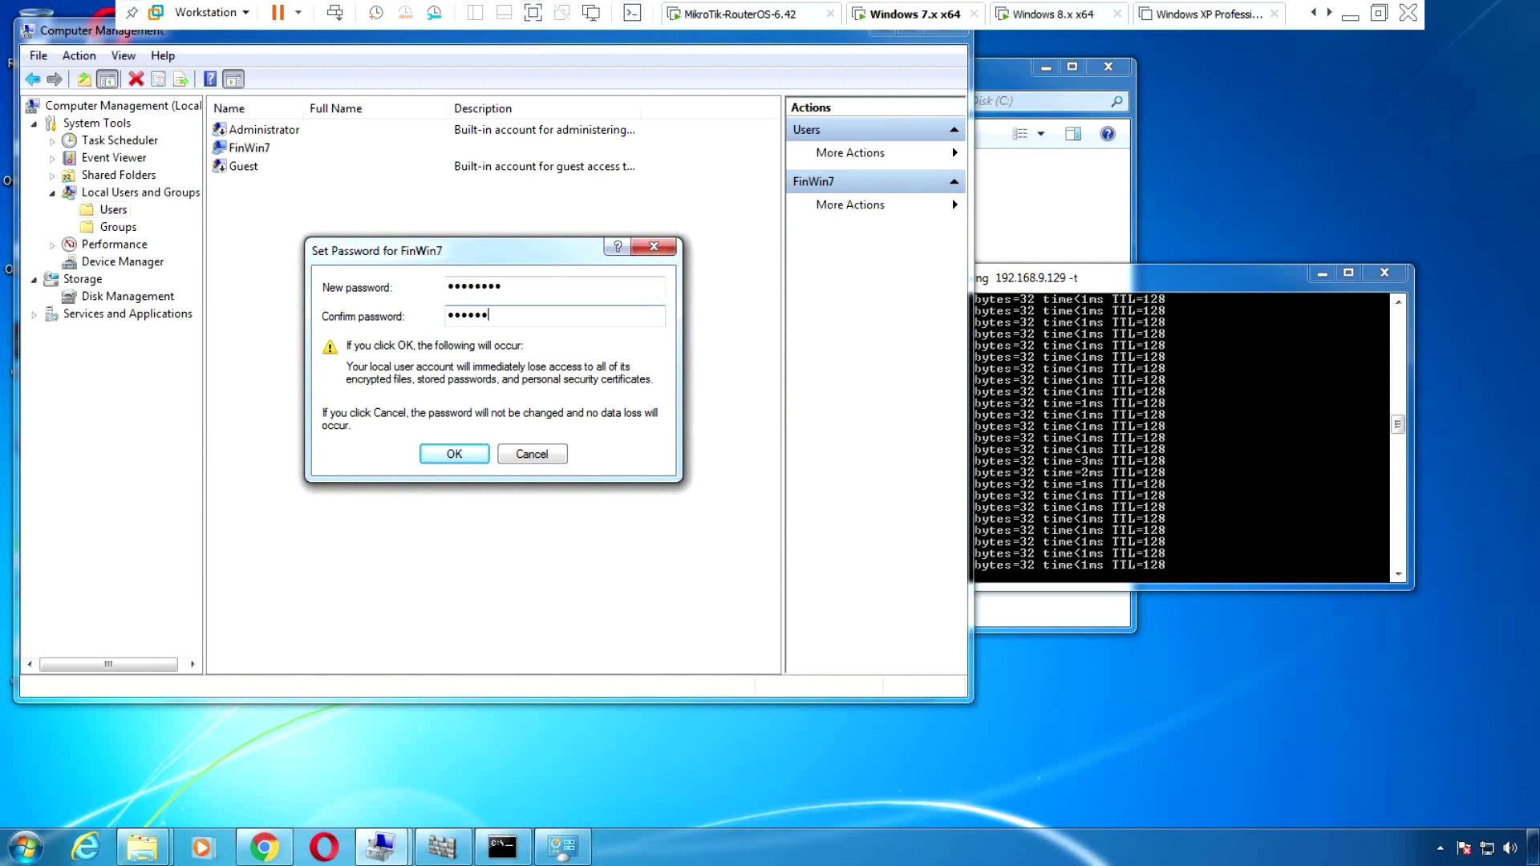
key(Return)
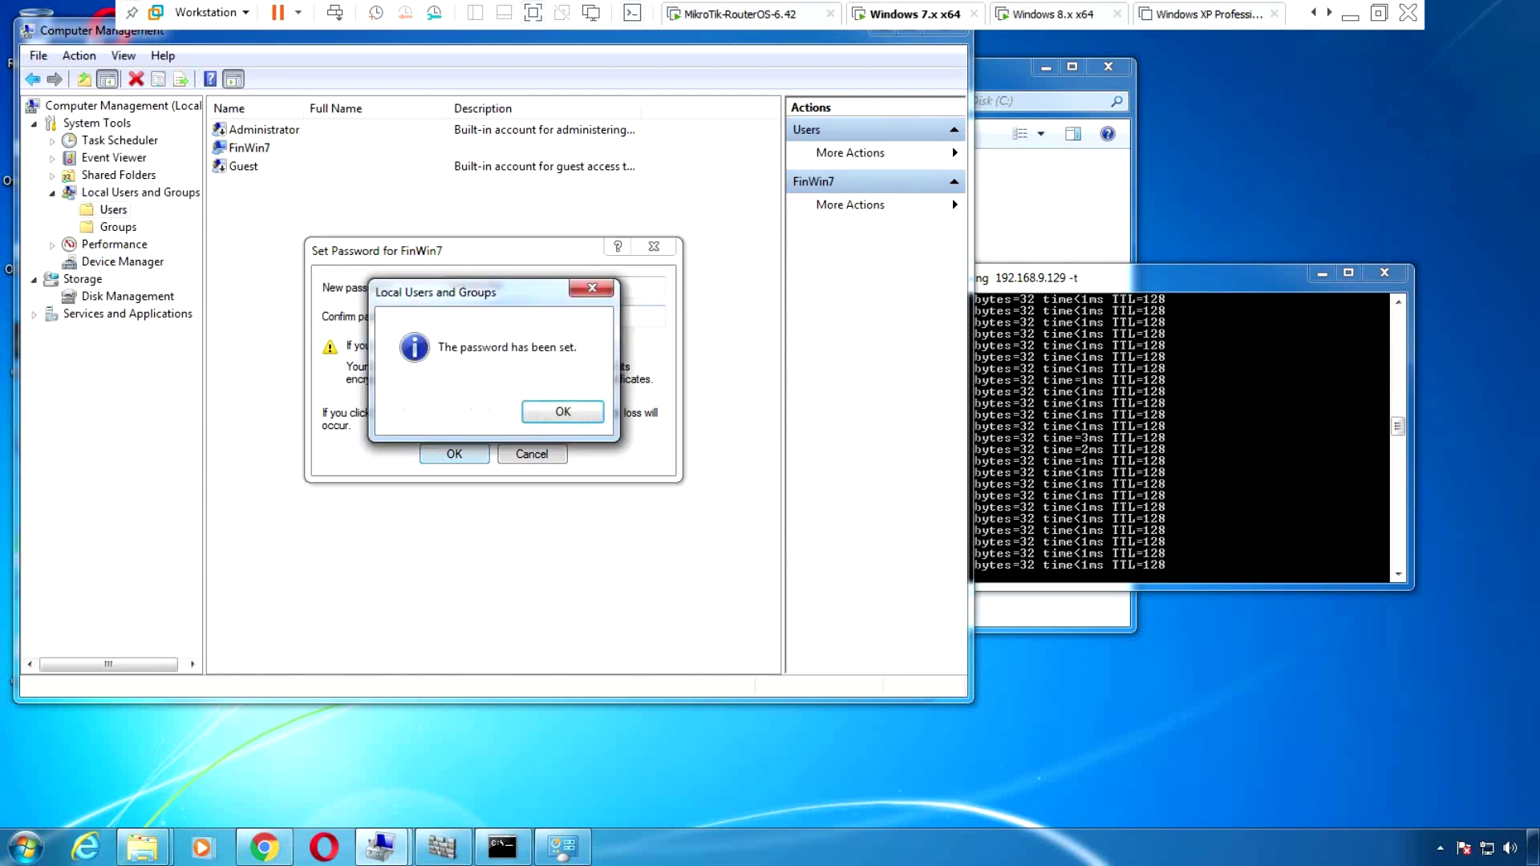
key(Return)
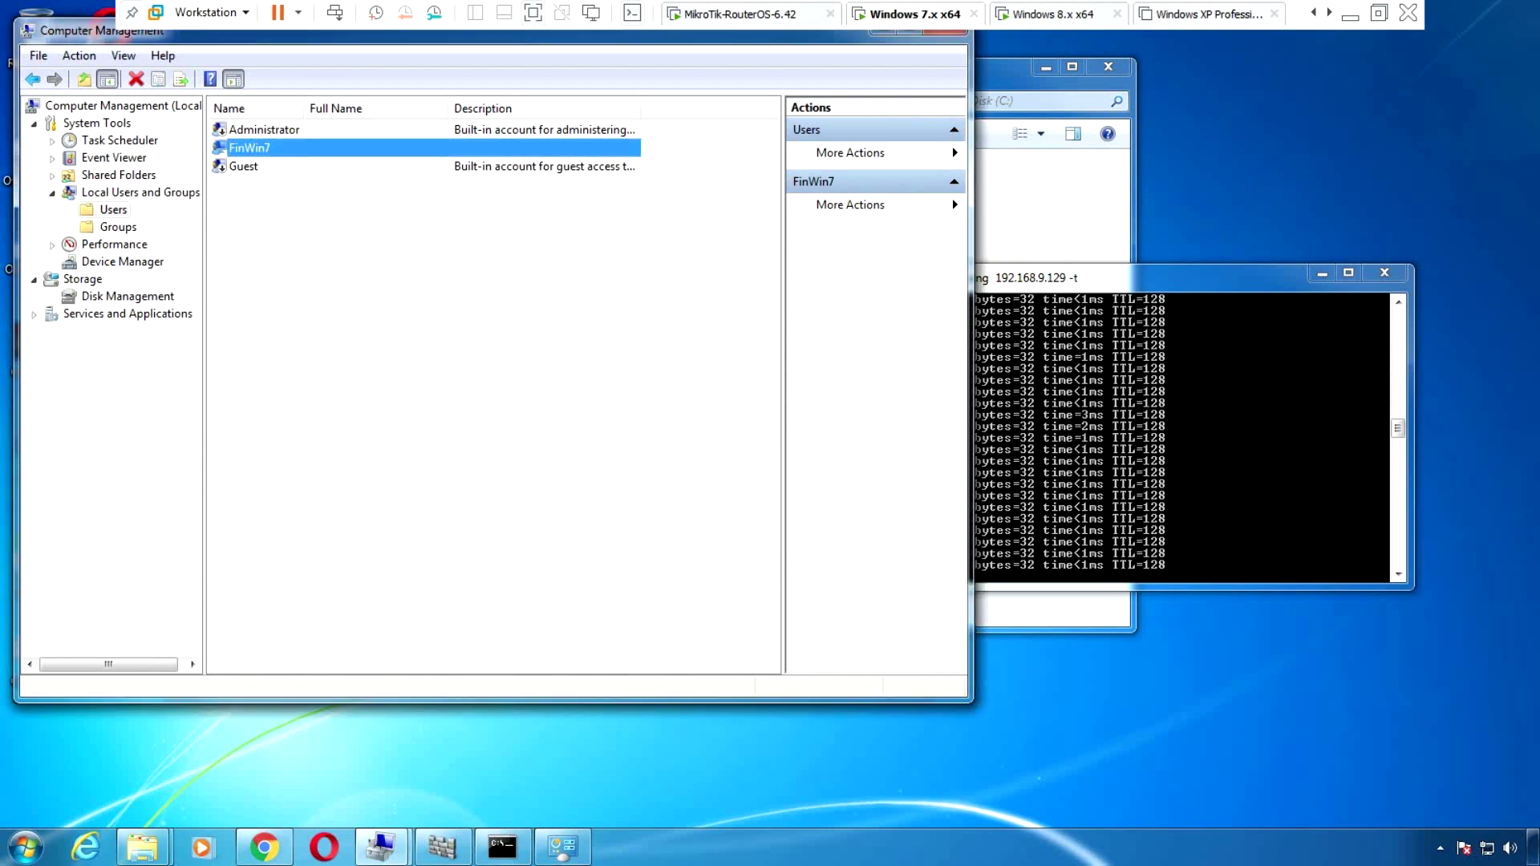
key(alt+Tab)
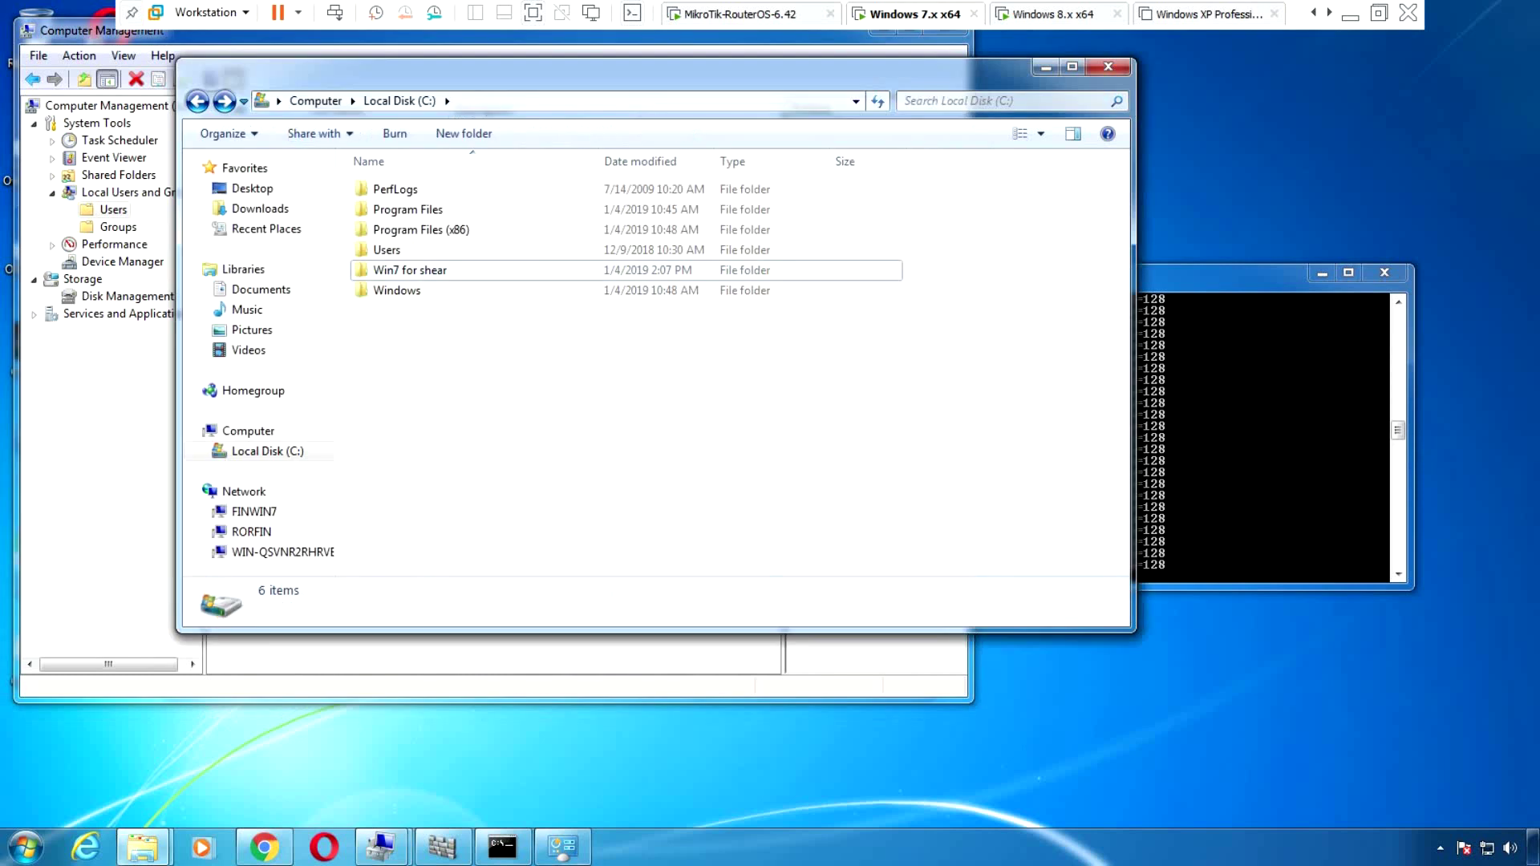
Turn password protected sharing back on in Windows 7, then close the Win7 for shear2 window on Windows 8
key(alt+Tab)
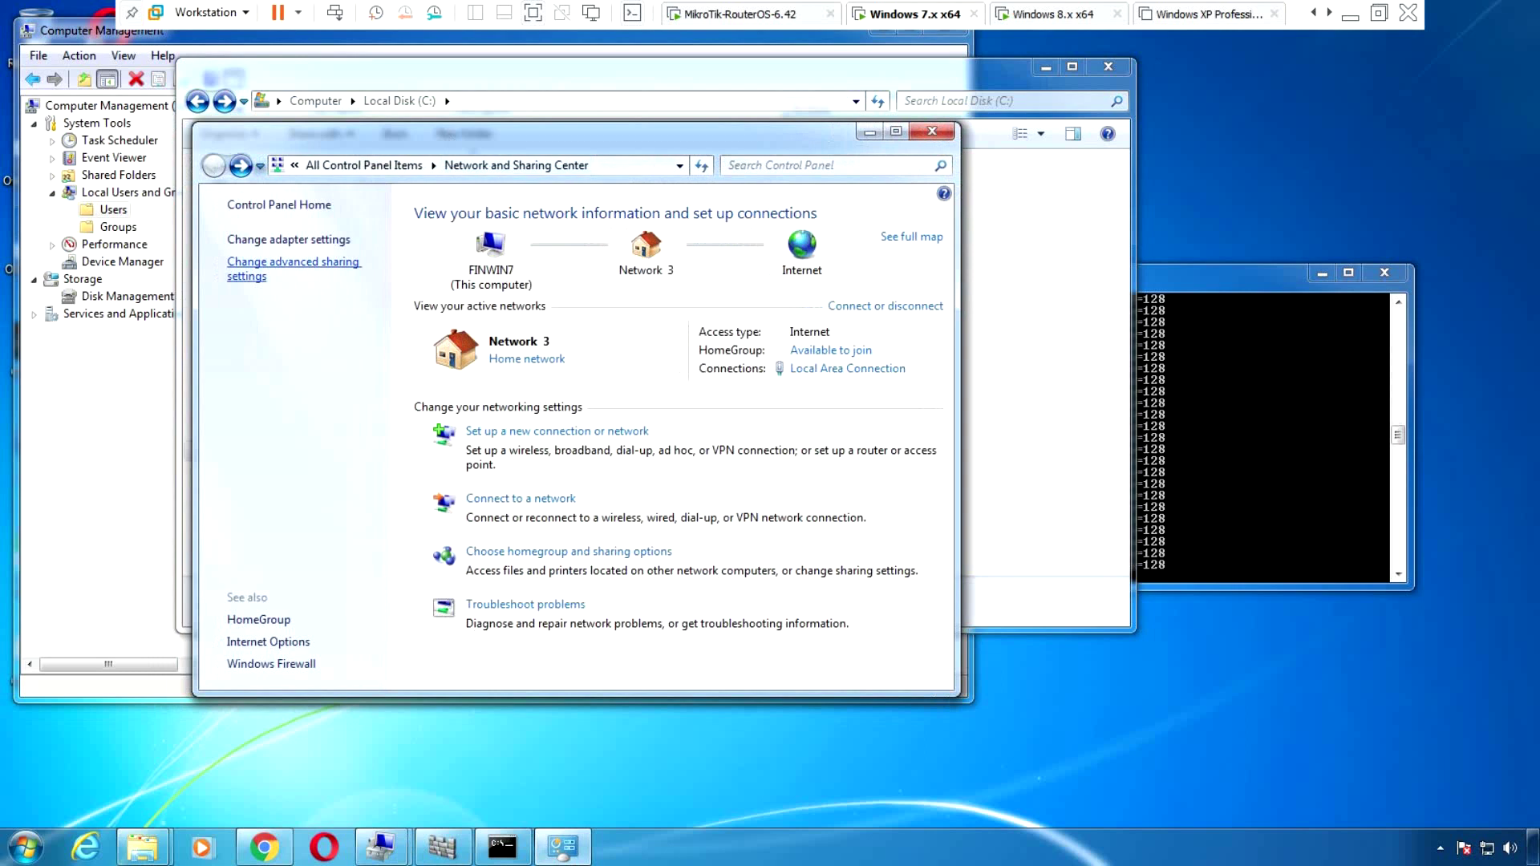
click(294, 263)
scroll(576, 417, down, 10)
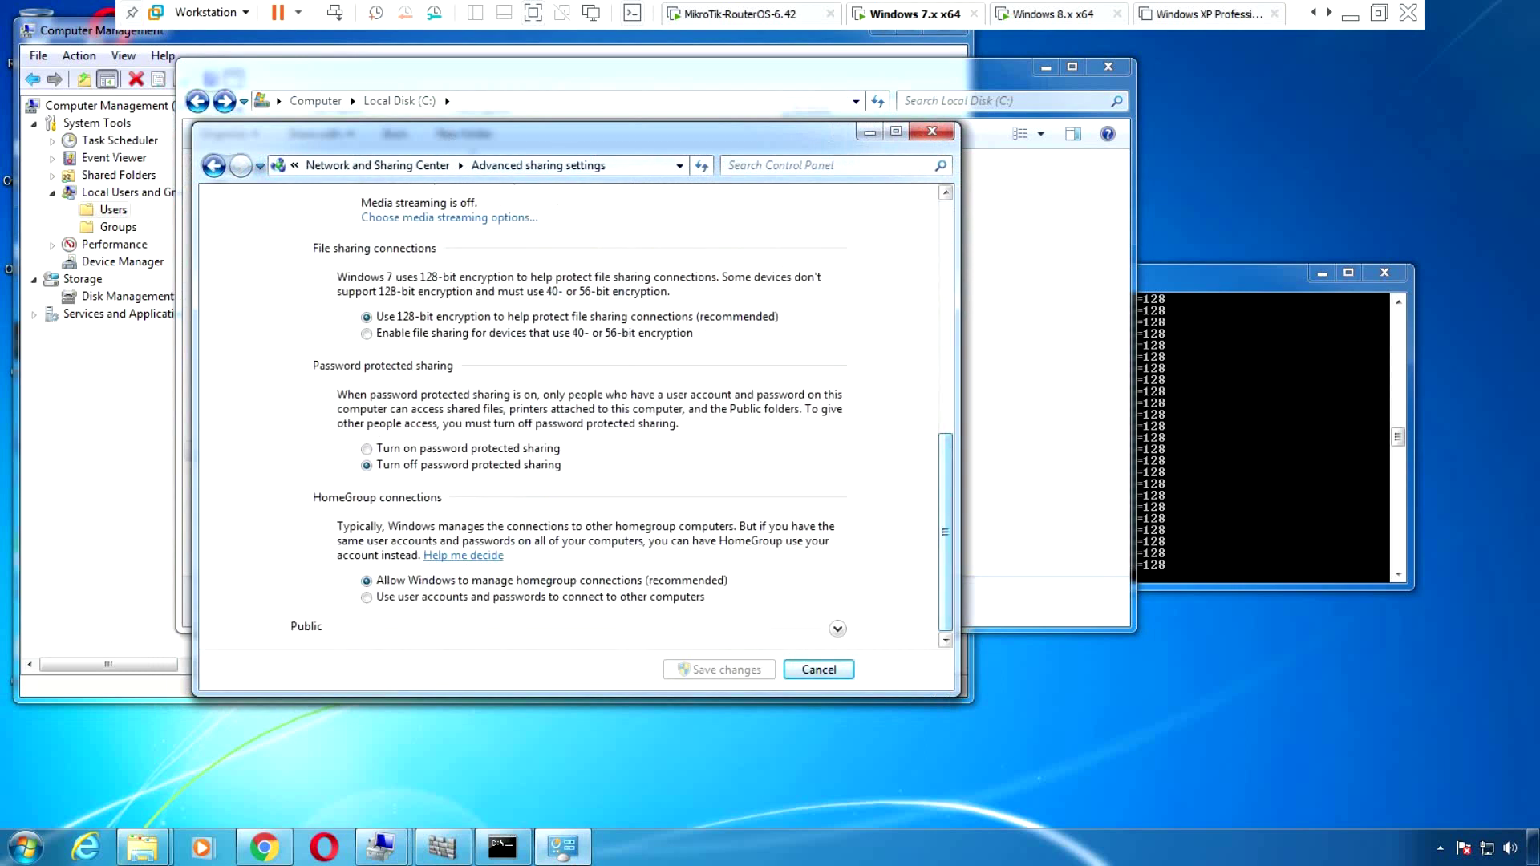
click(367, 448)
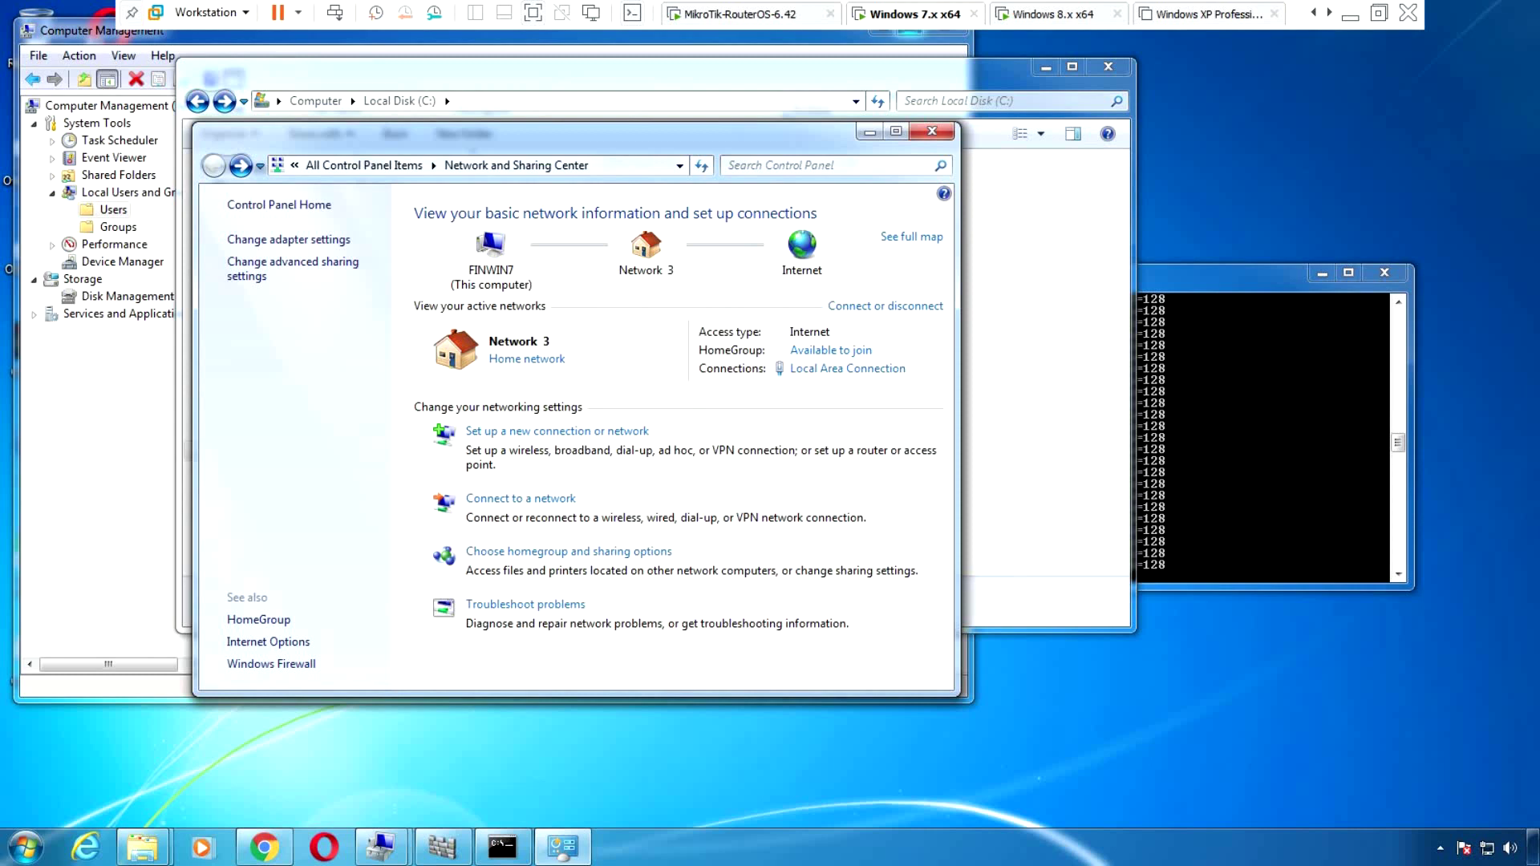
key(ctrl+alt+Right)
key(alt+F4)
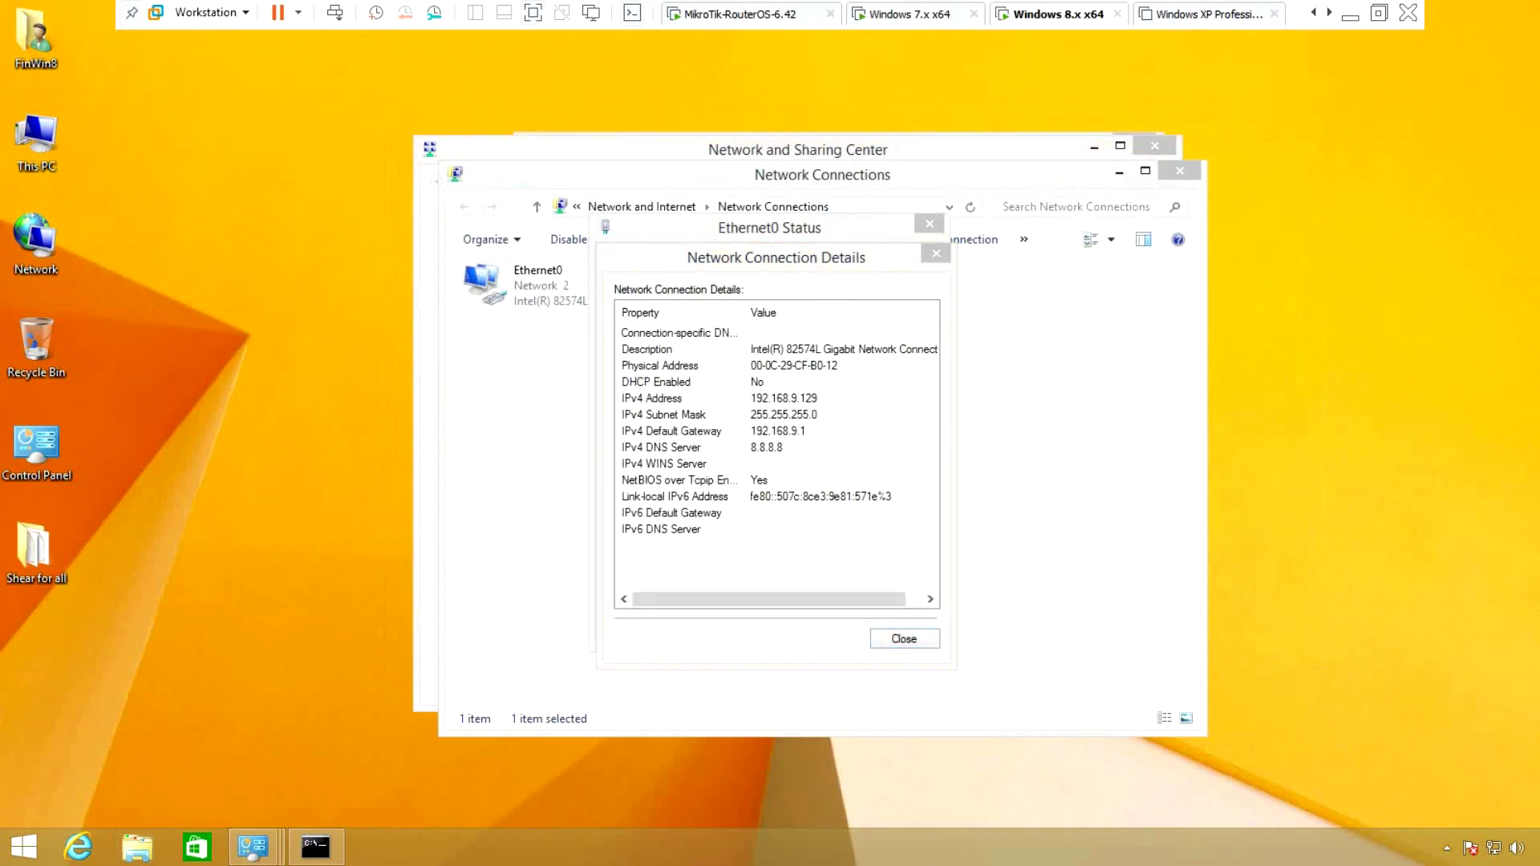
Run \\Finwin7 on Windows 8 to open the Finwin7 network computer
key(super+r)
text(\)
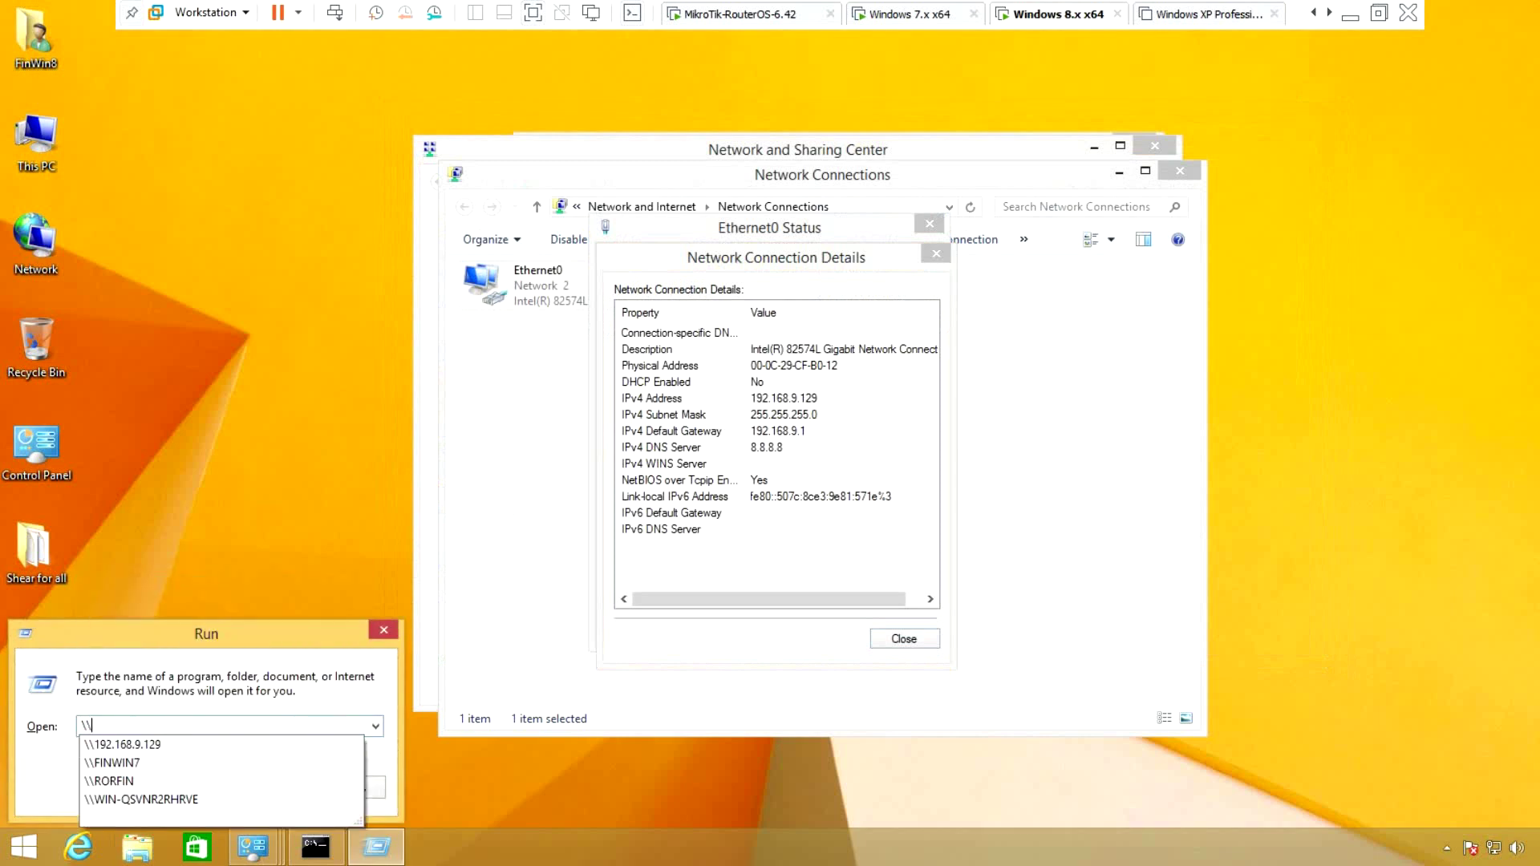
text(Finwin)
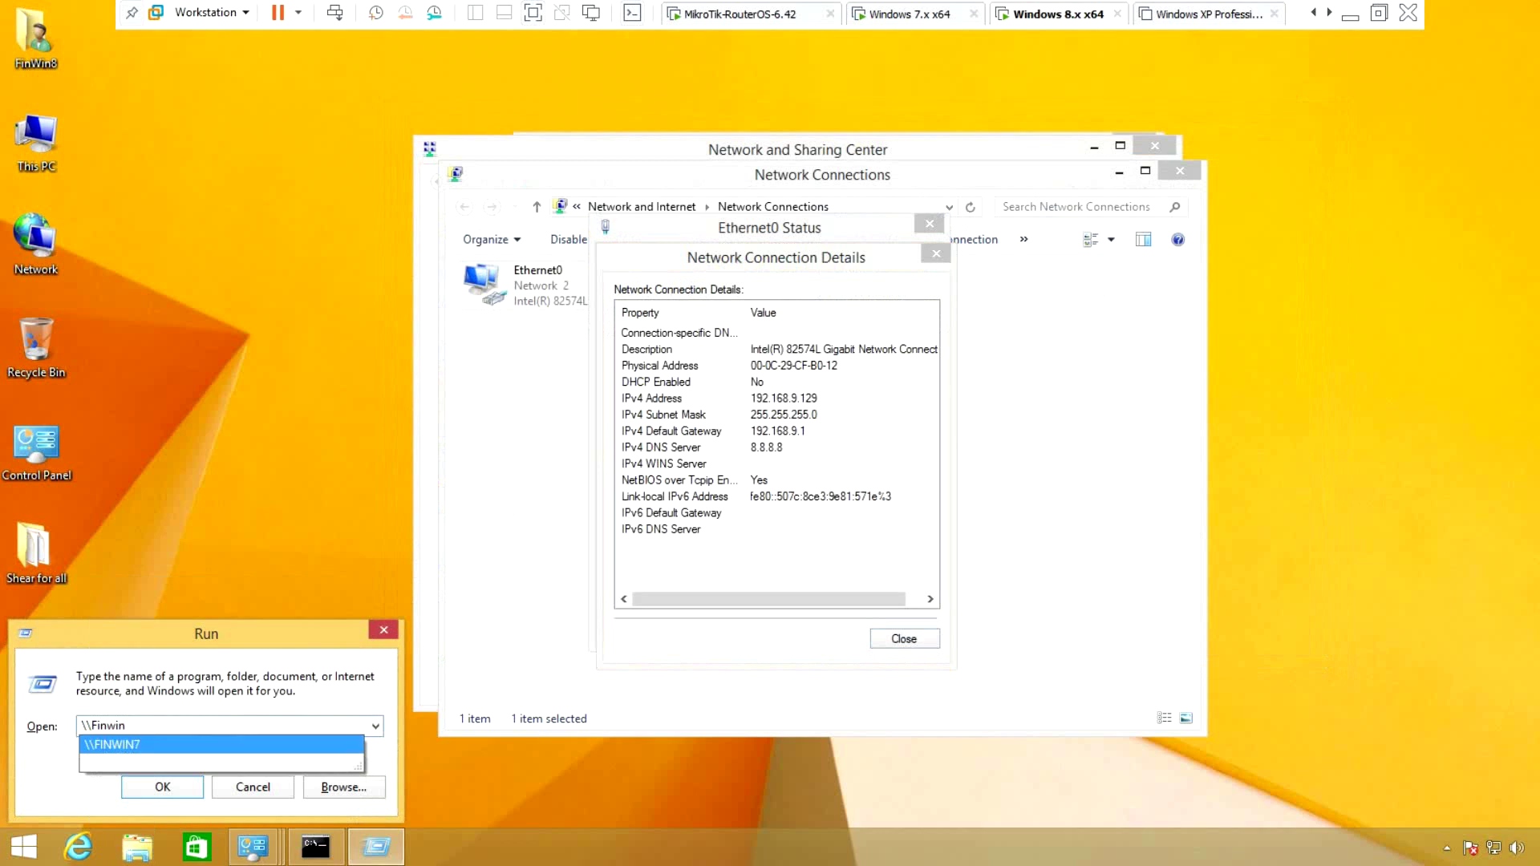
text(7)
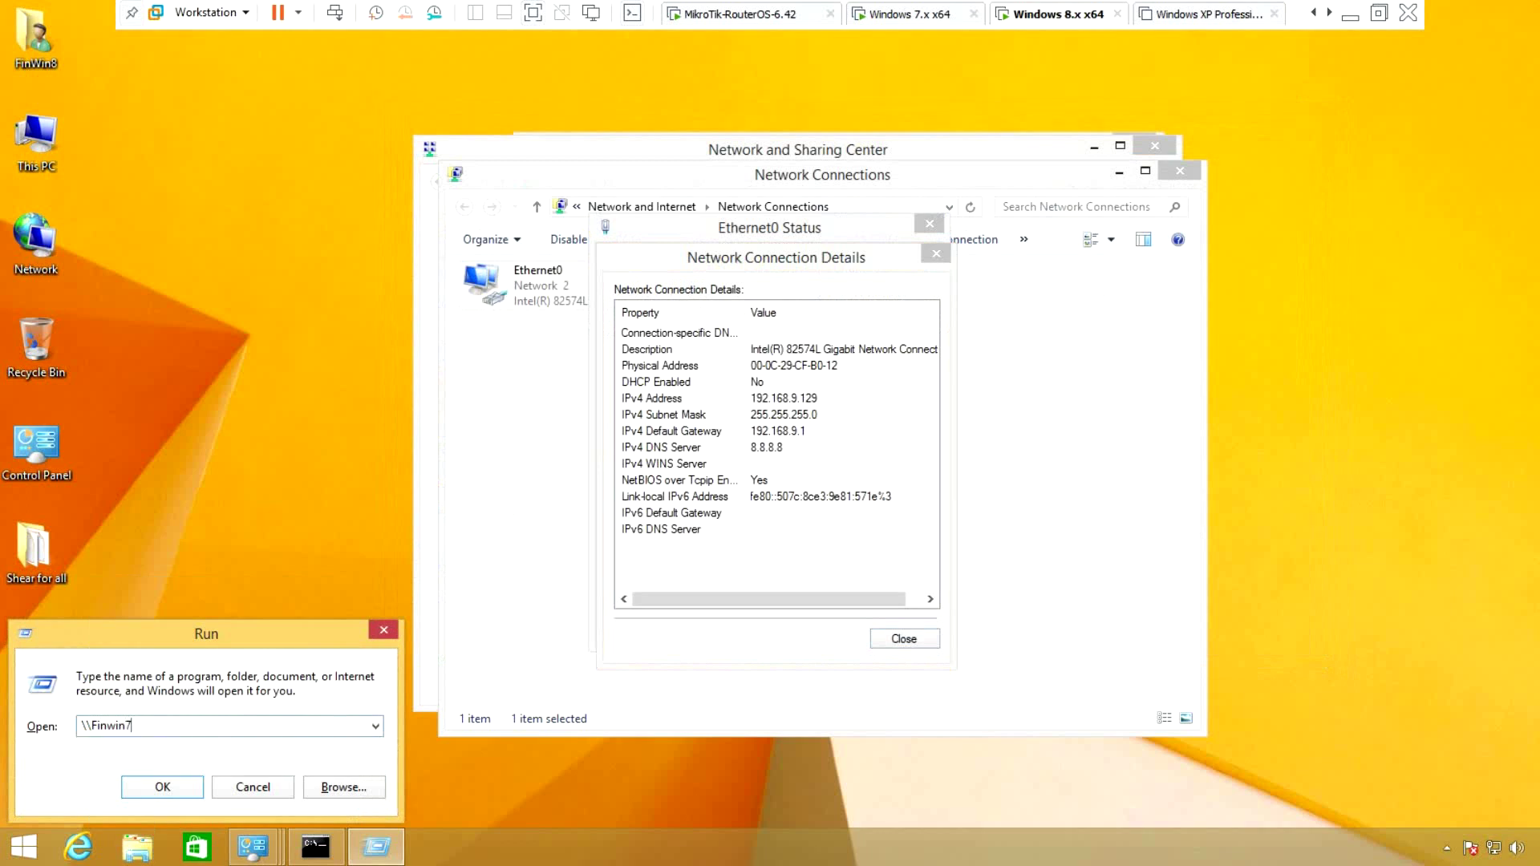
key(Return)
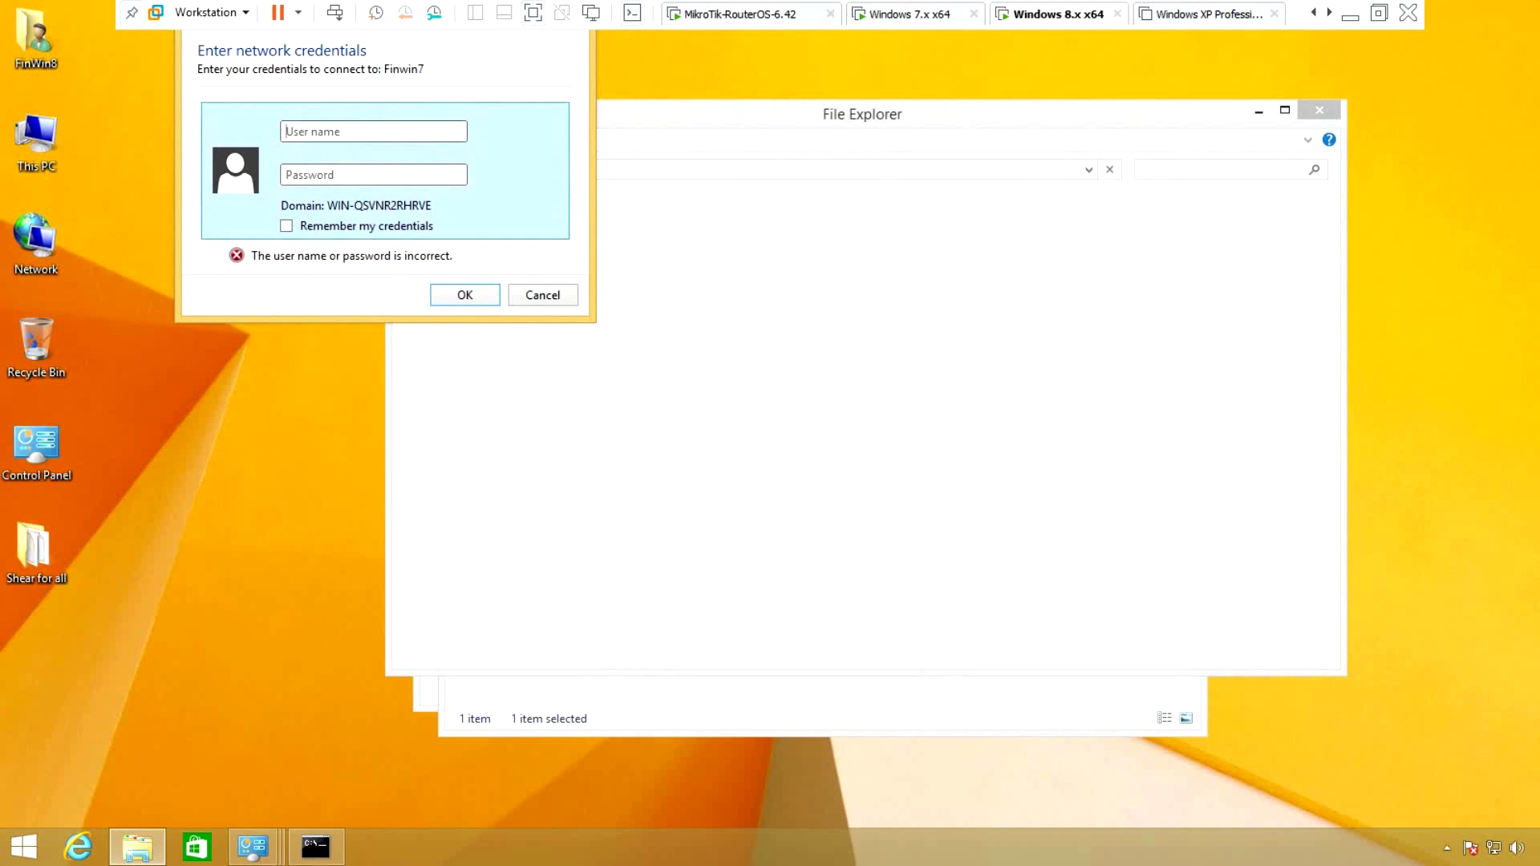
Sign in with the FinWin7 user name and its password, with Remember my credentials ticked
text(Fin)
text(Wind)
key(BackSpace)
text(7)
key(Tab)
text(12345678)
key(Tab)
key(space)
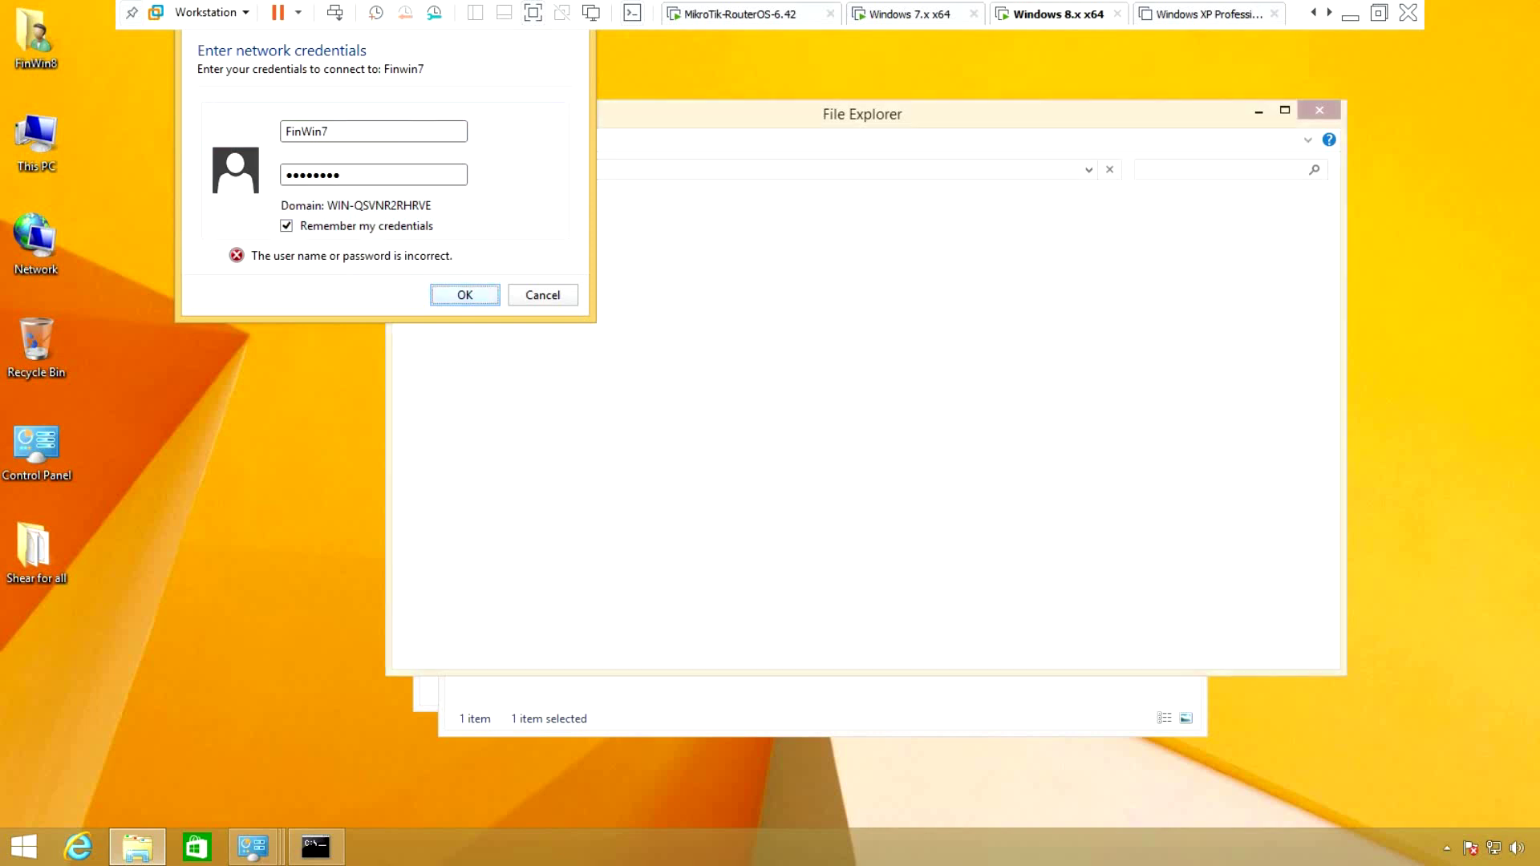
key(Return)
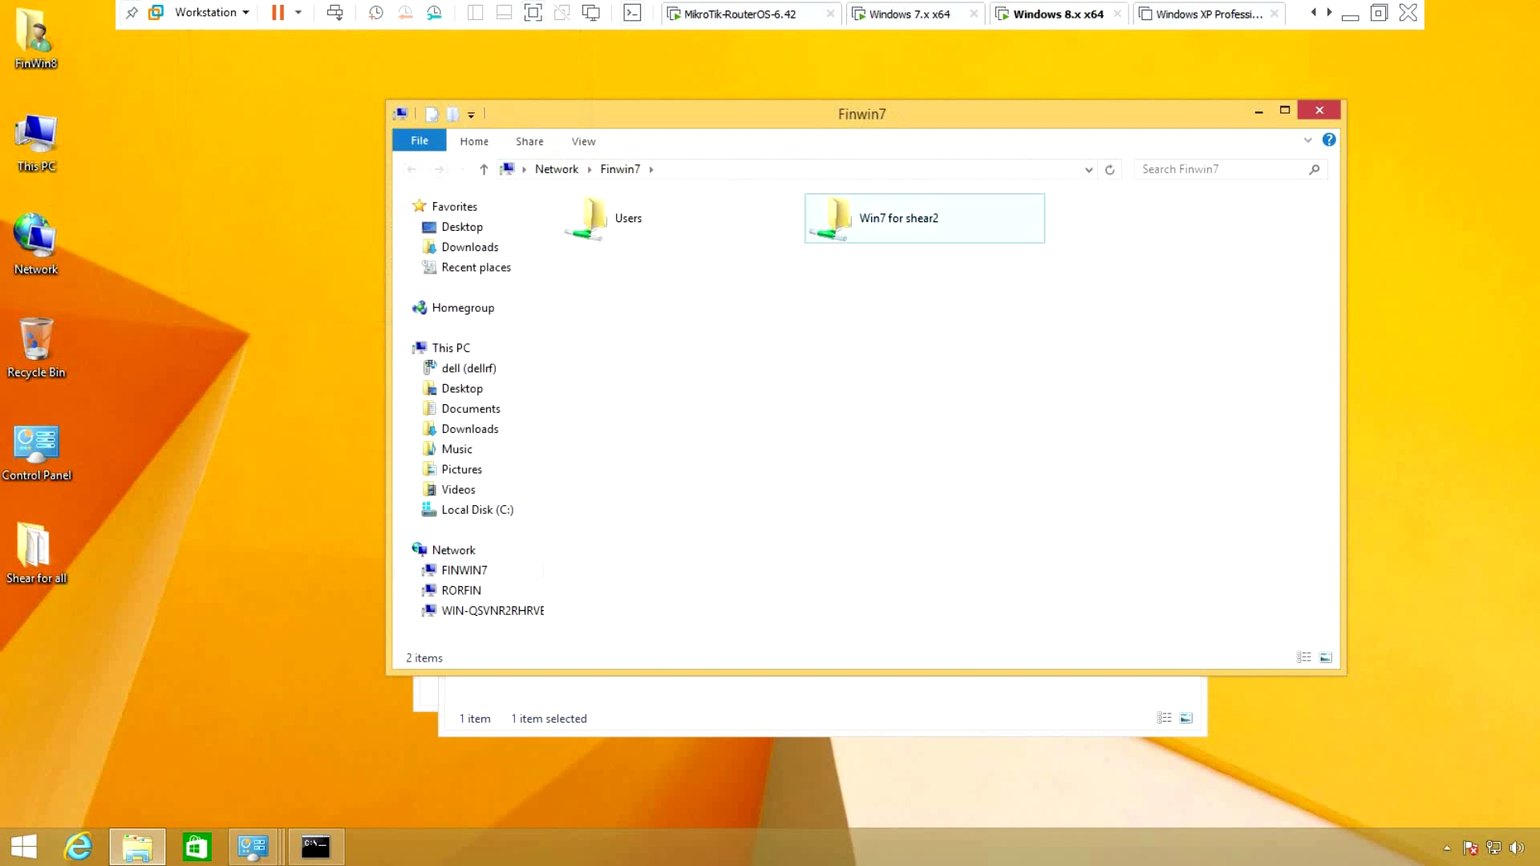
Open the Win7 for shear2 share on Finwin7 and refresh the desktop repeatedly
key(Return)
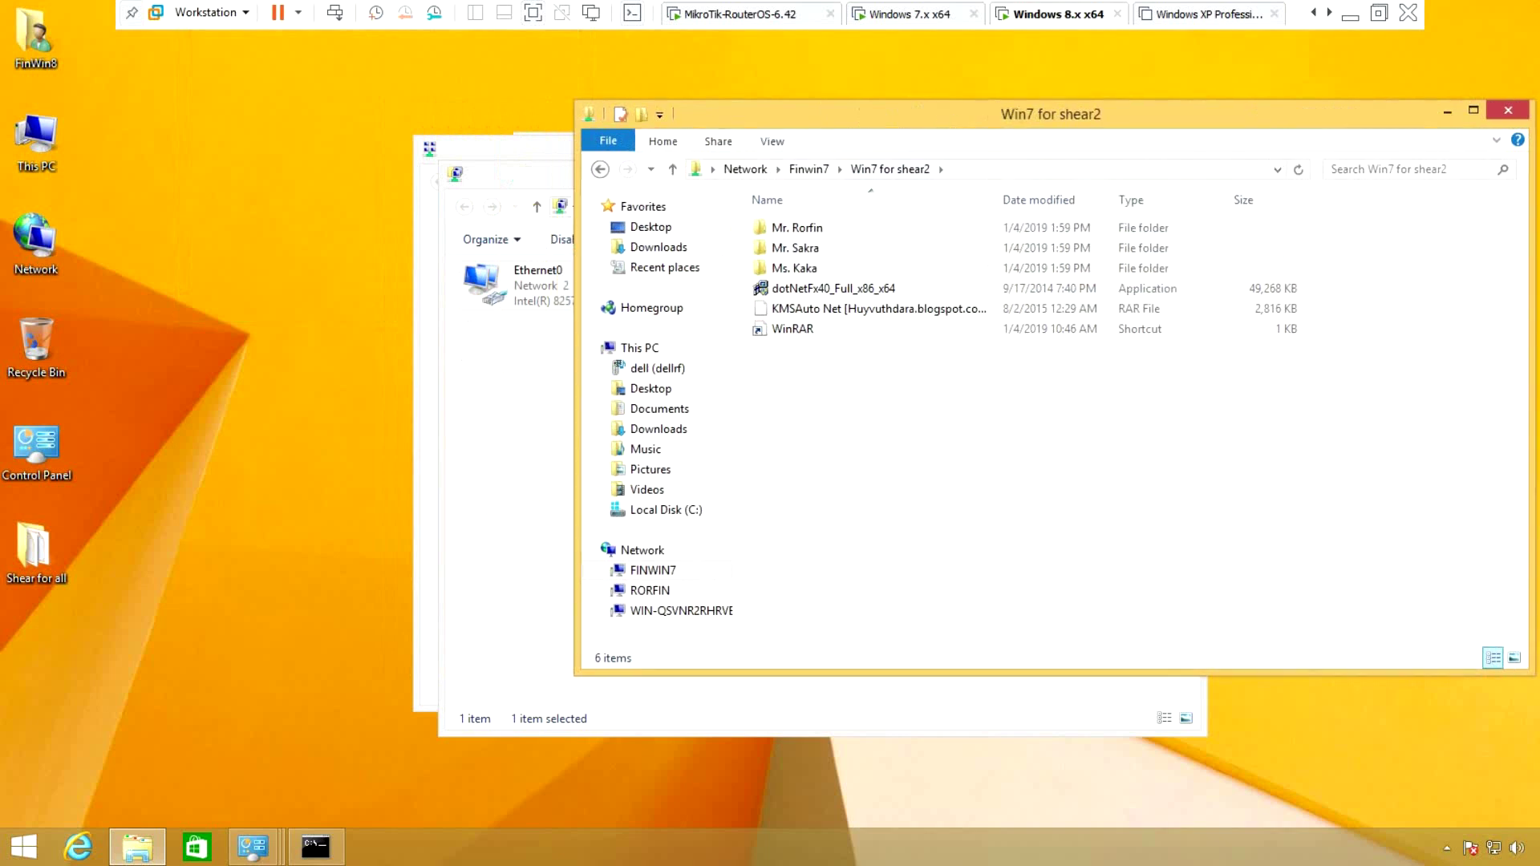
right_click(293, 229)
click(337, 281)
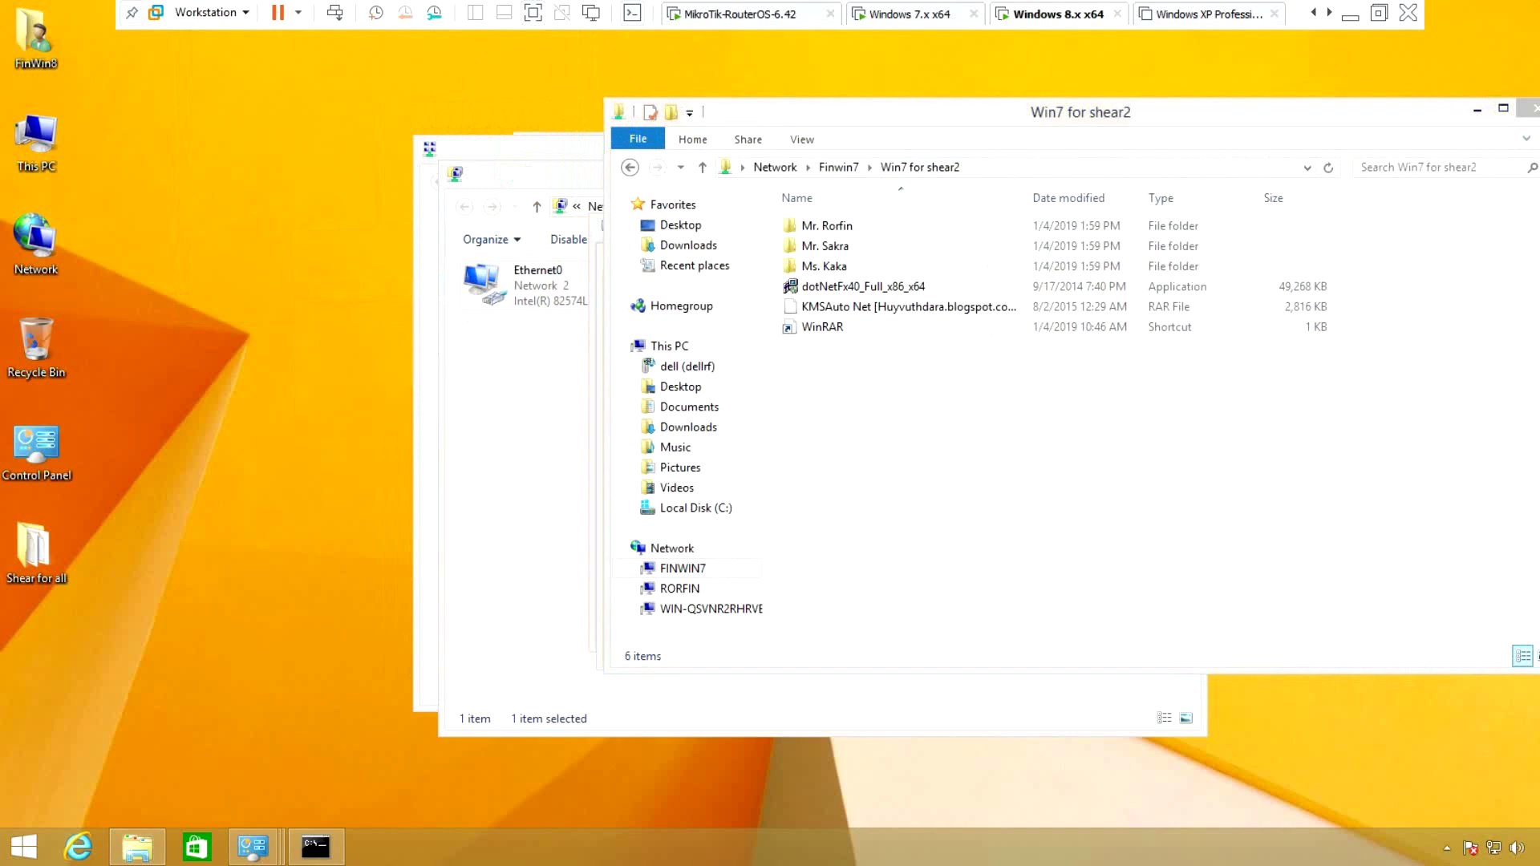
right_click(179, 229)
click(241, 284)
right_click(179, 297)
click(233, 353)
right_click(190, 325)
click(241, 381)
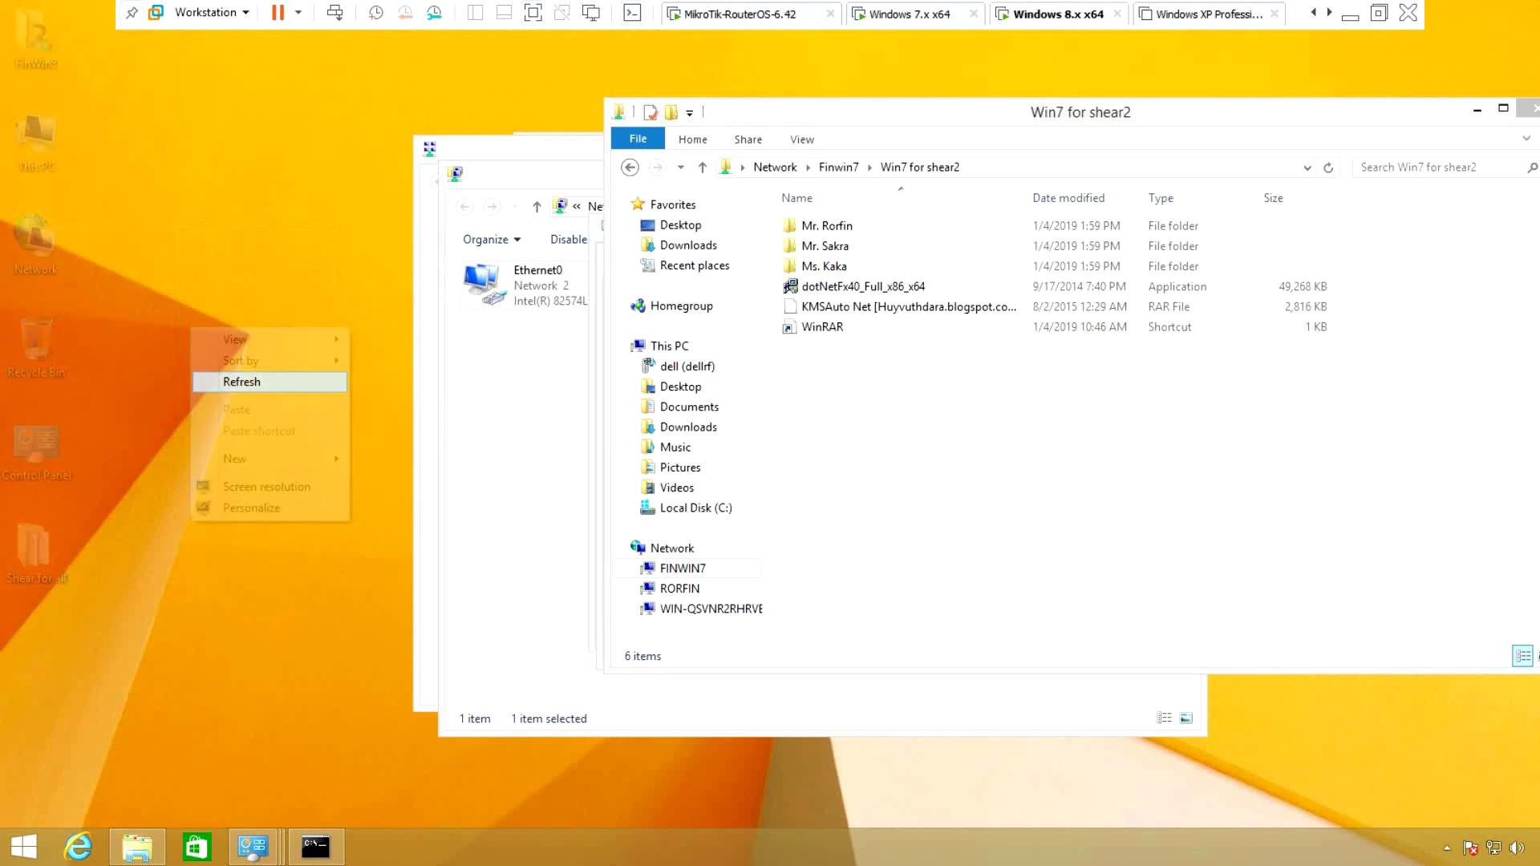
right_click(166, 287)
click(226, 340)
right_click(170, 309)
click(229, 361)
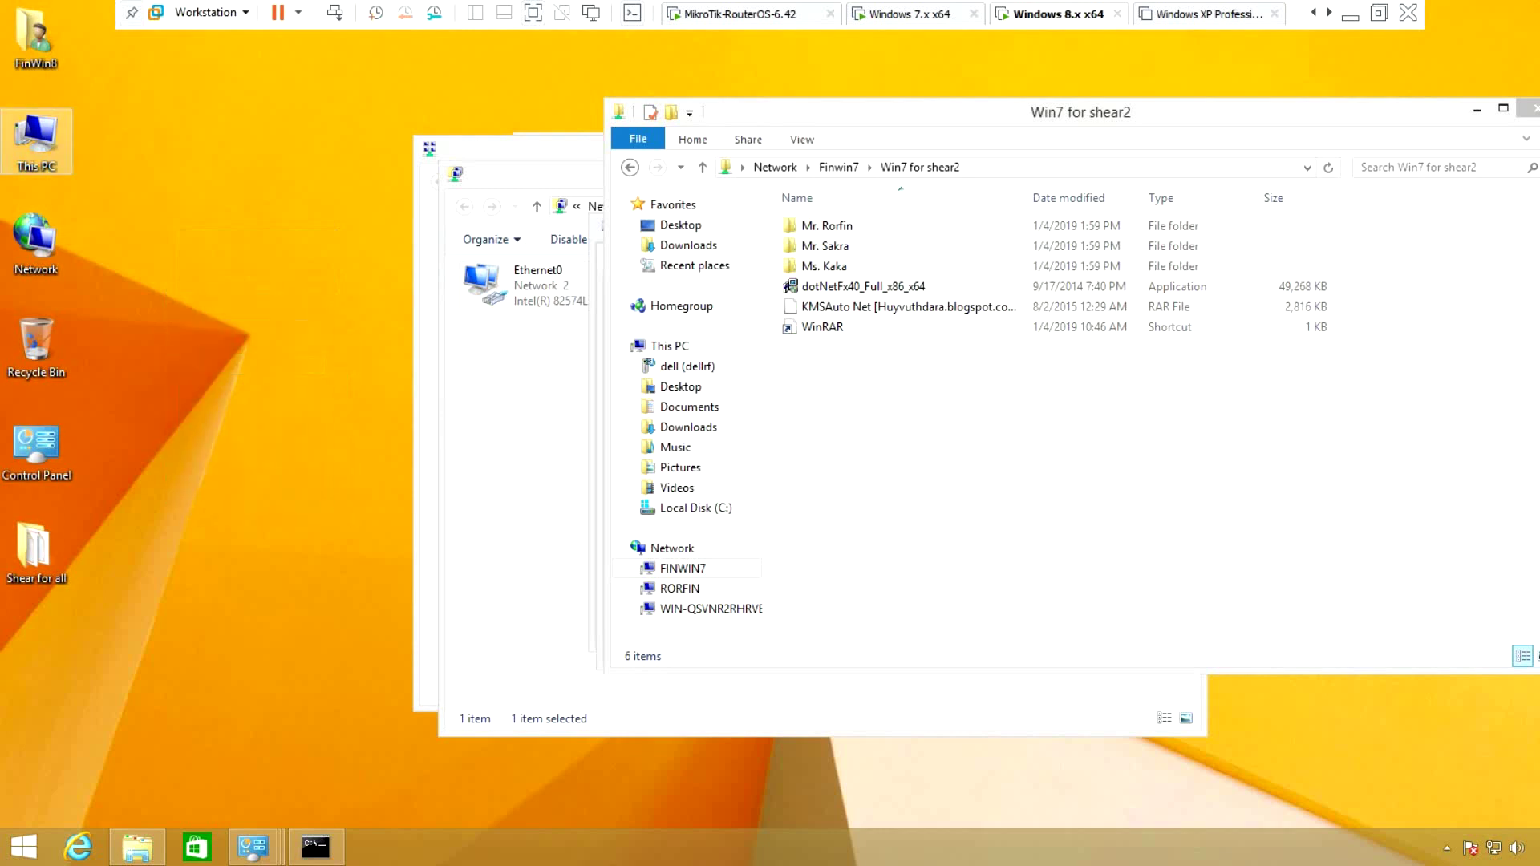
right_click(163, 254)
click(217, 307)
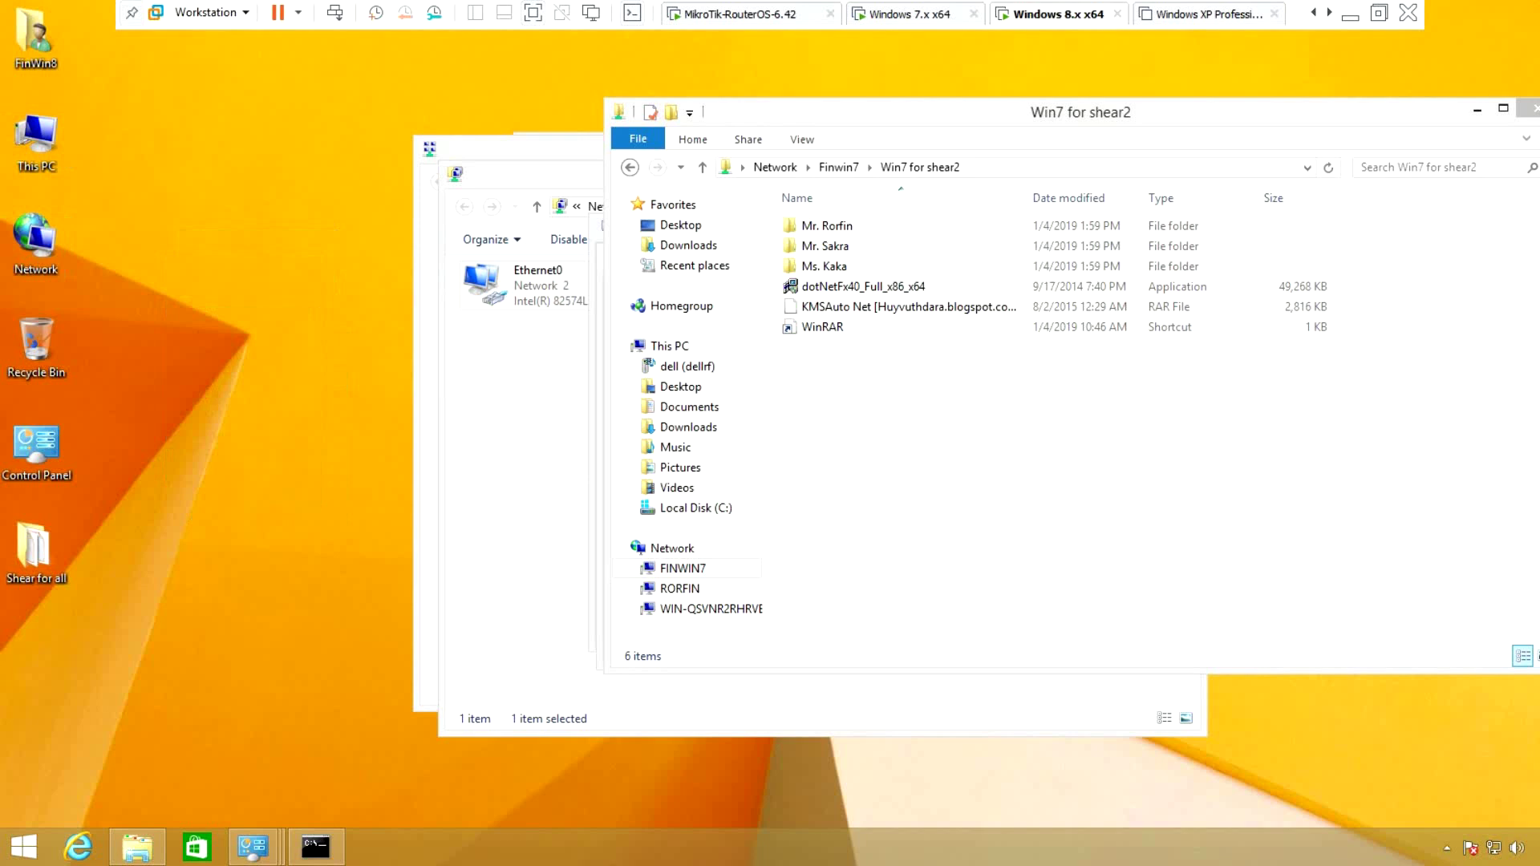
right_click(173, 306)
click(224, 358)
right_click(187, 337)
click(240, 392)
Turn Windows Firewall off for private and public networks via firewall.cpl and save
key(super+r)
text(fire)
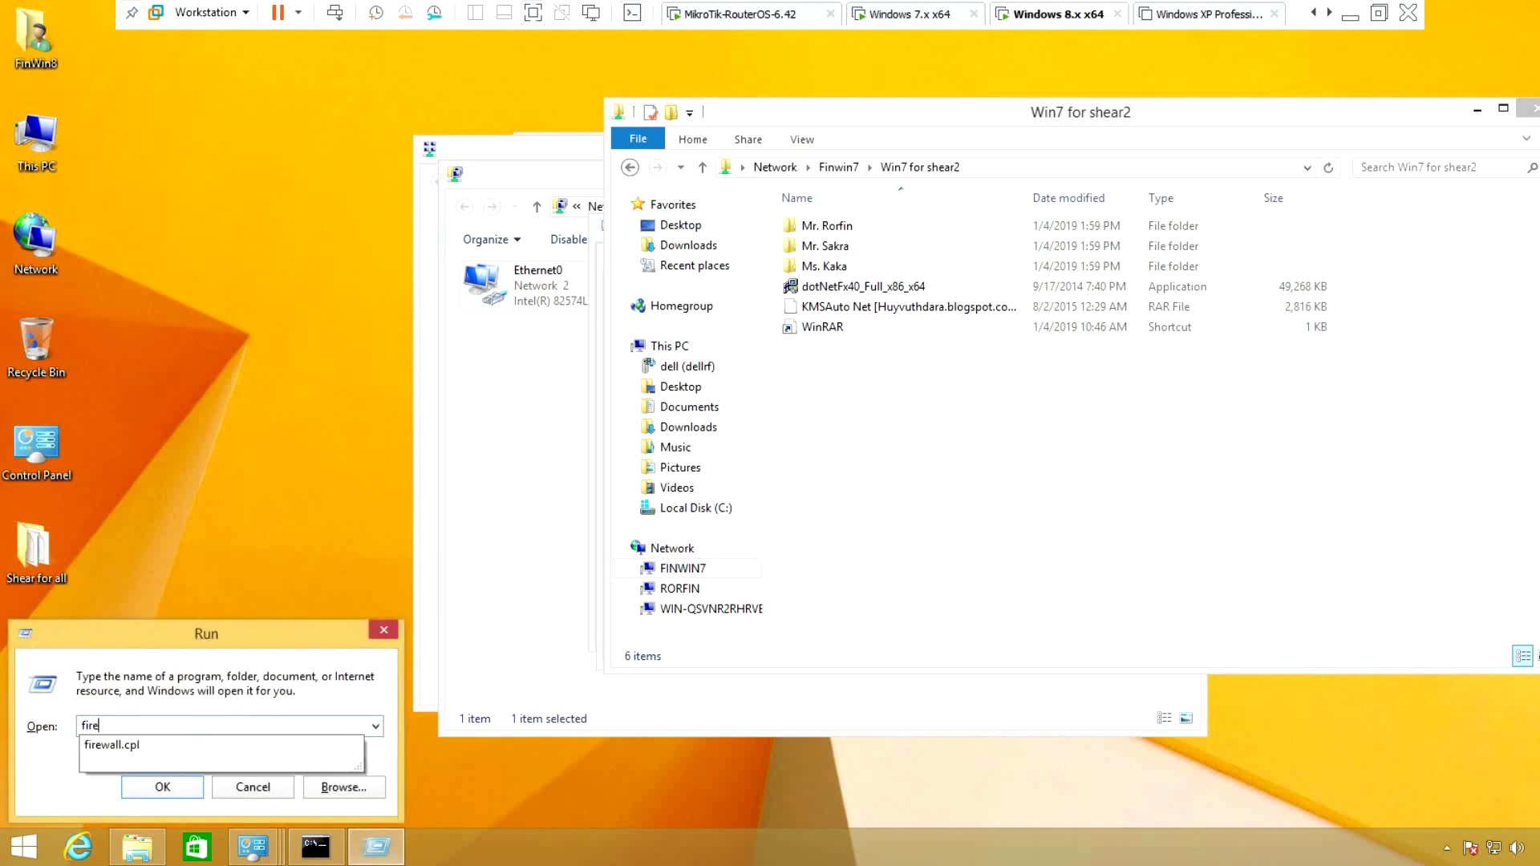
text(wall.cpl)
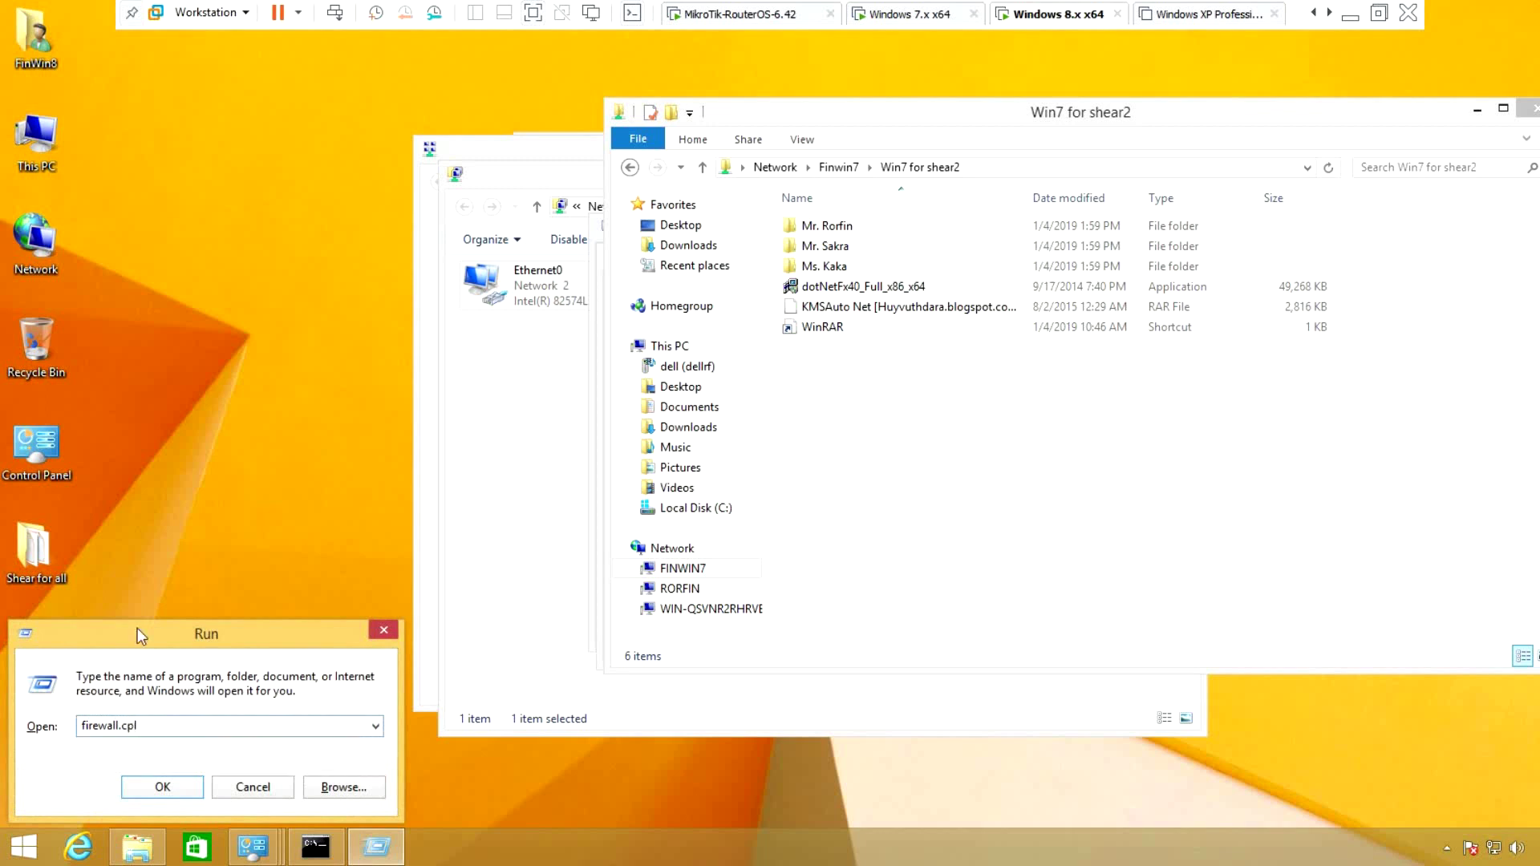
key(Return)
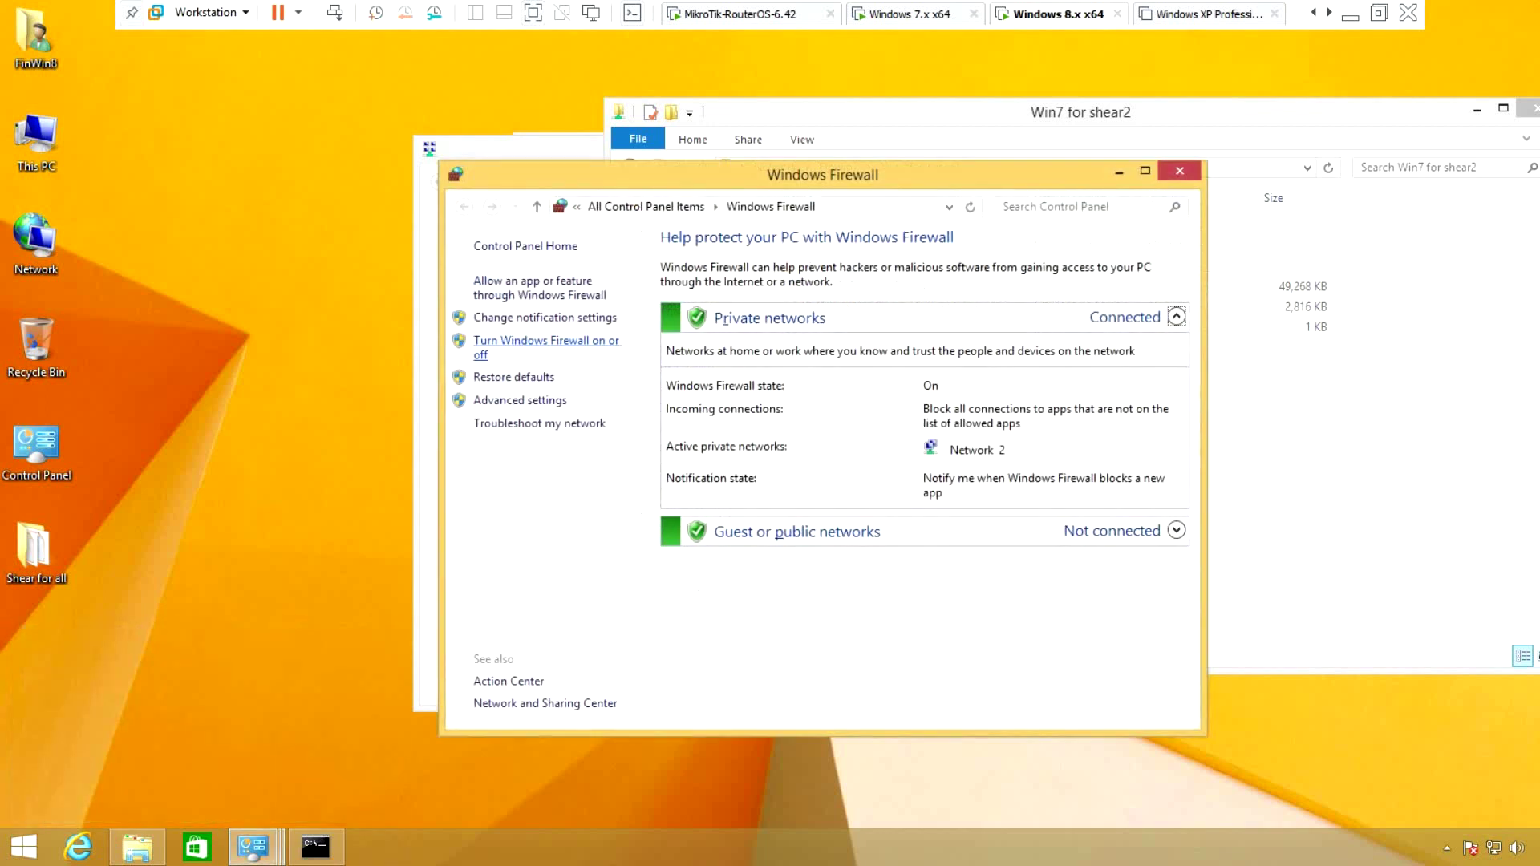
click(545, 341)
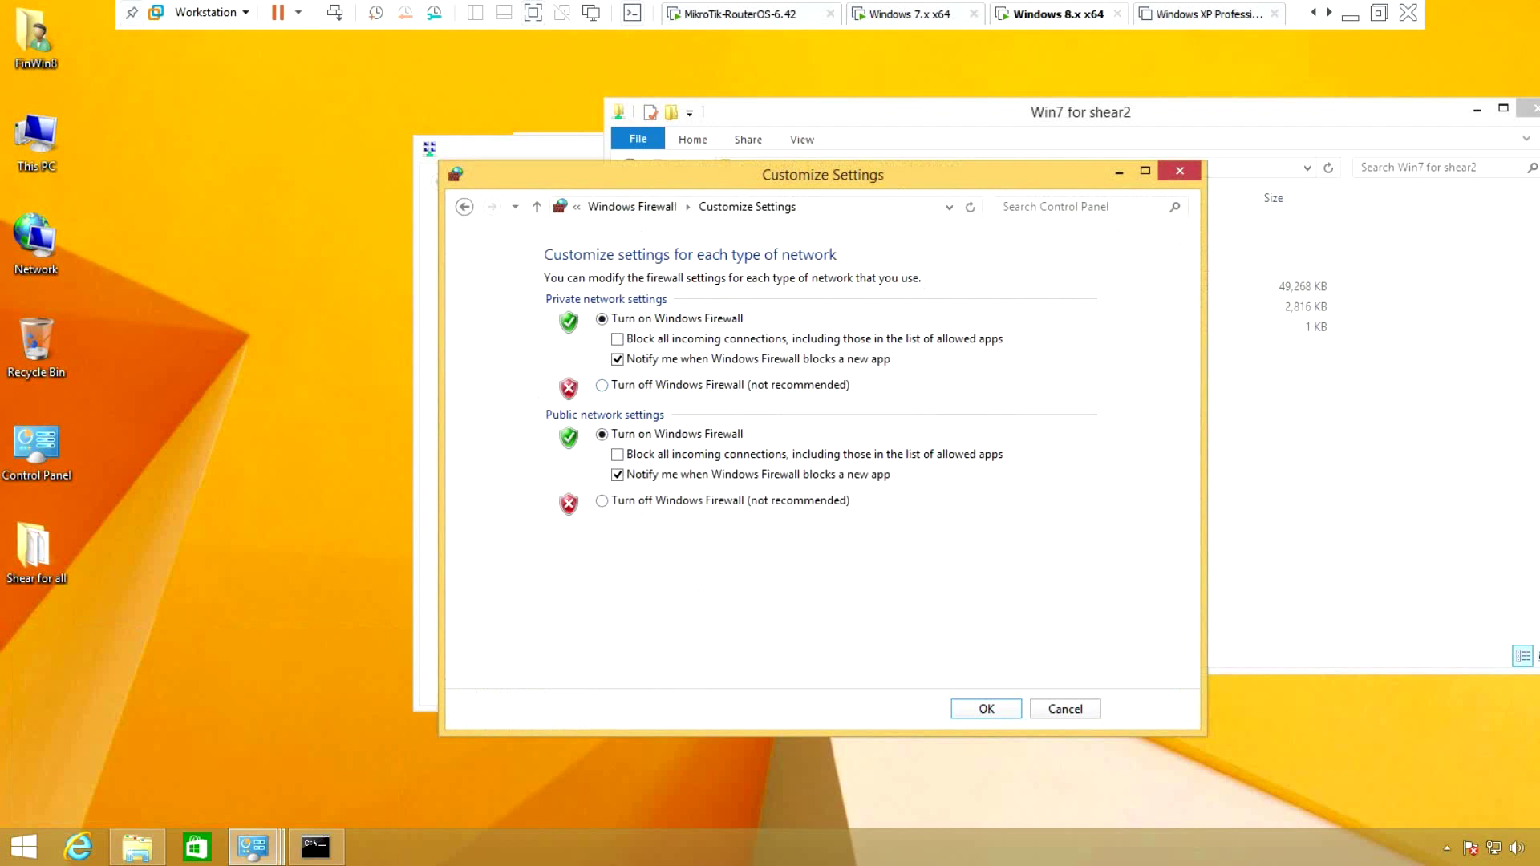
click(602, 385)
click(601, 500)
drag(962, 174, 615, 152)
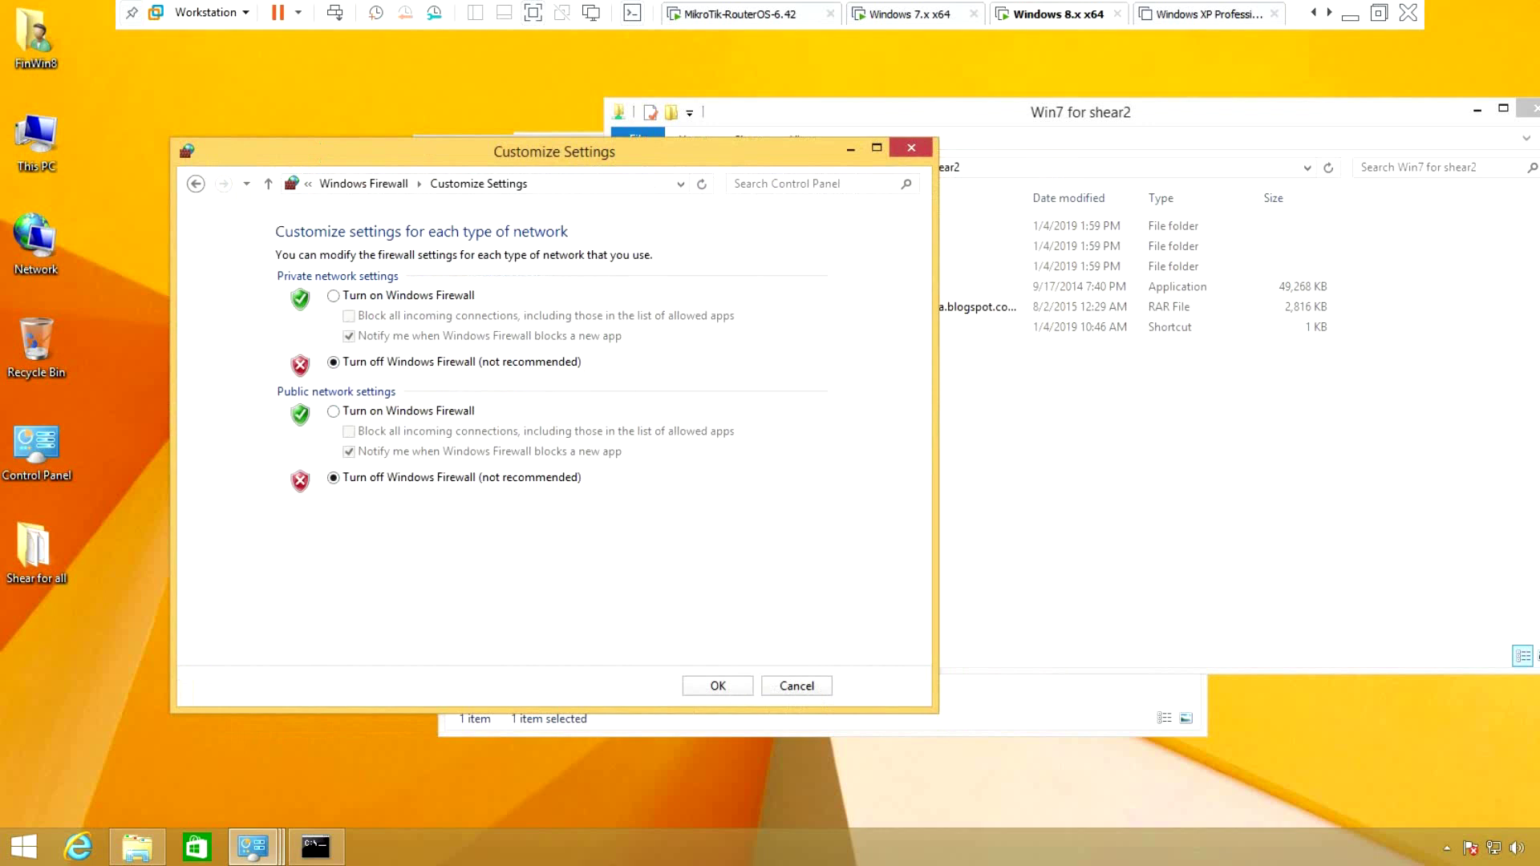
drag(615, 152, 594, 147)
key(Return)
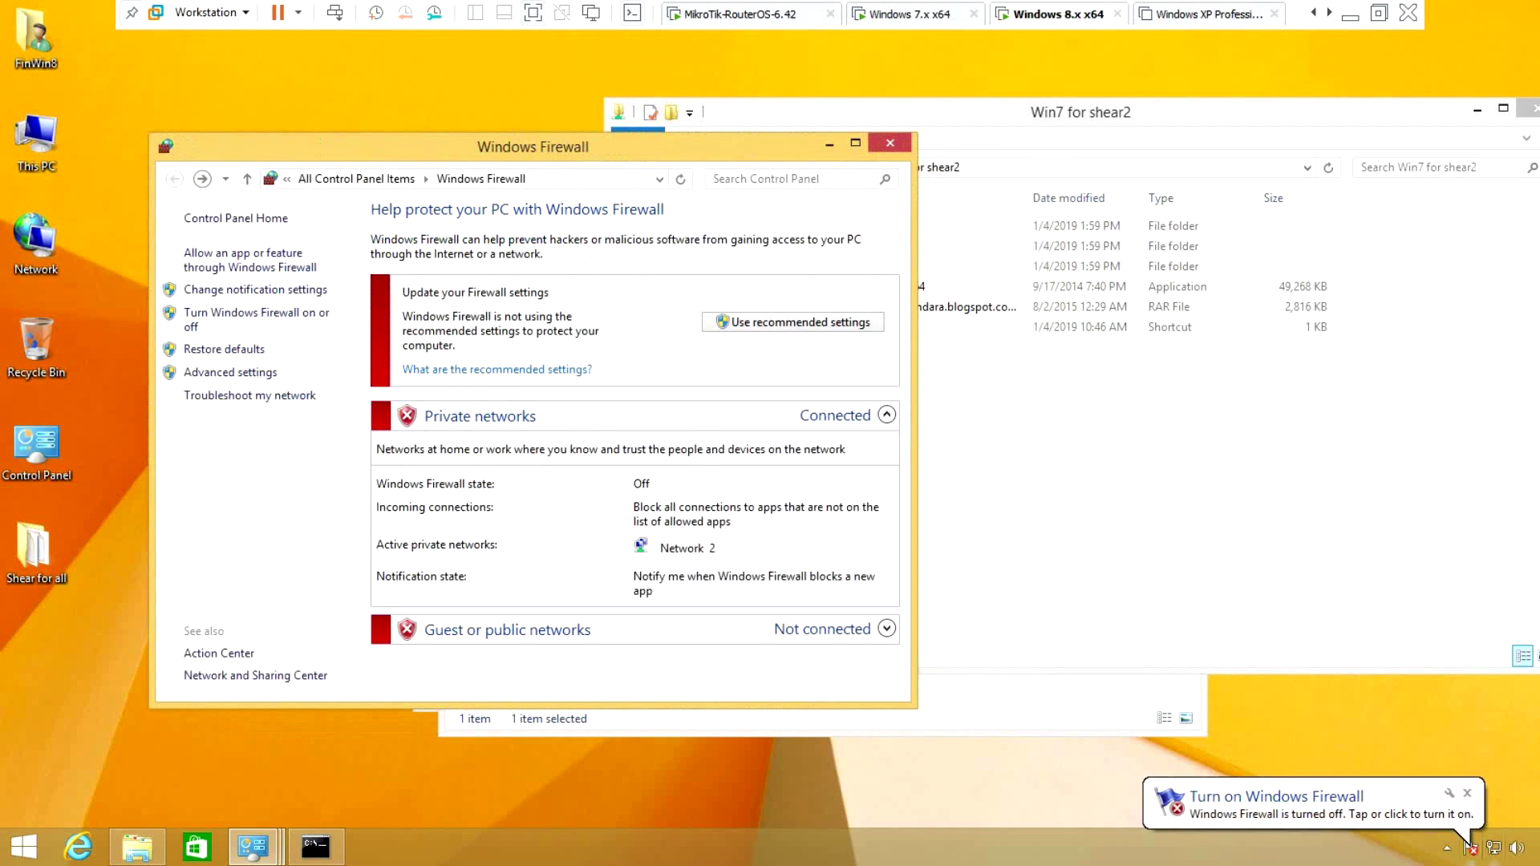
Show the hidden notification area icons and refresh the desktop several times
click(1447, 848)
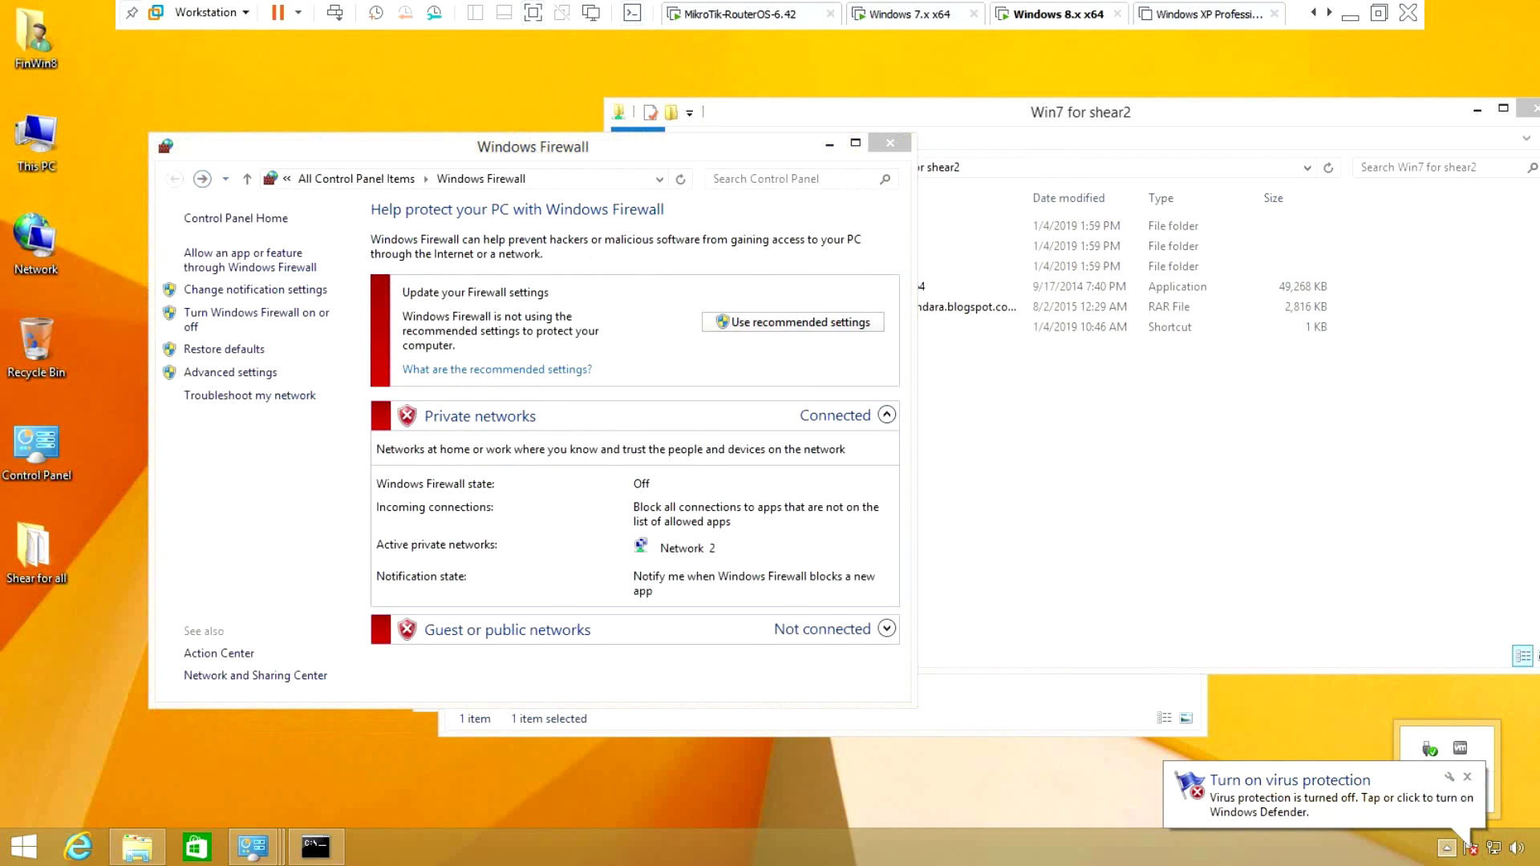
right_click(295, 86)
click(345, 141)
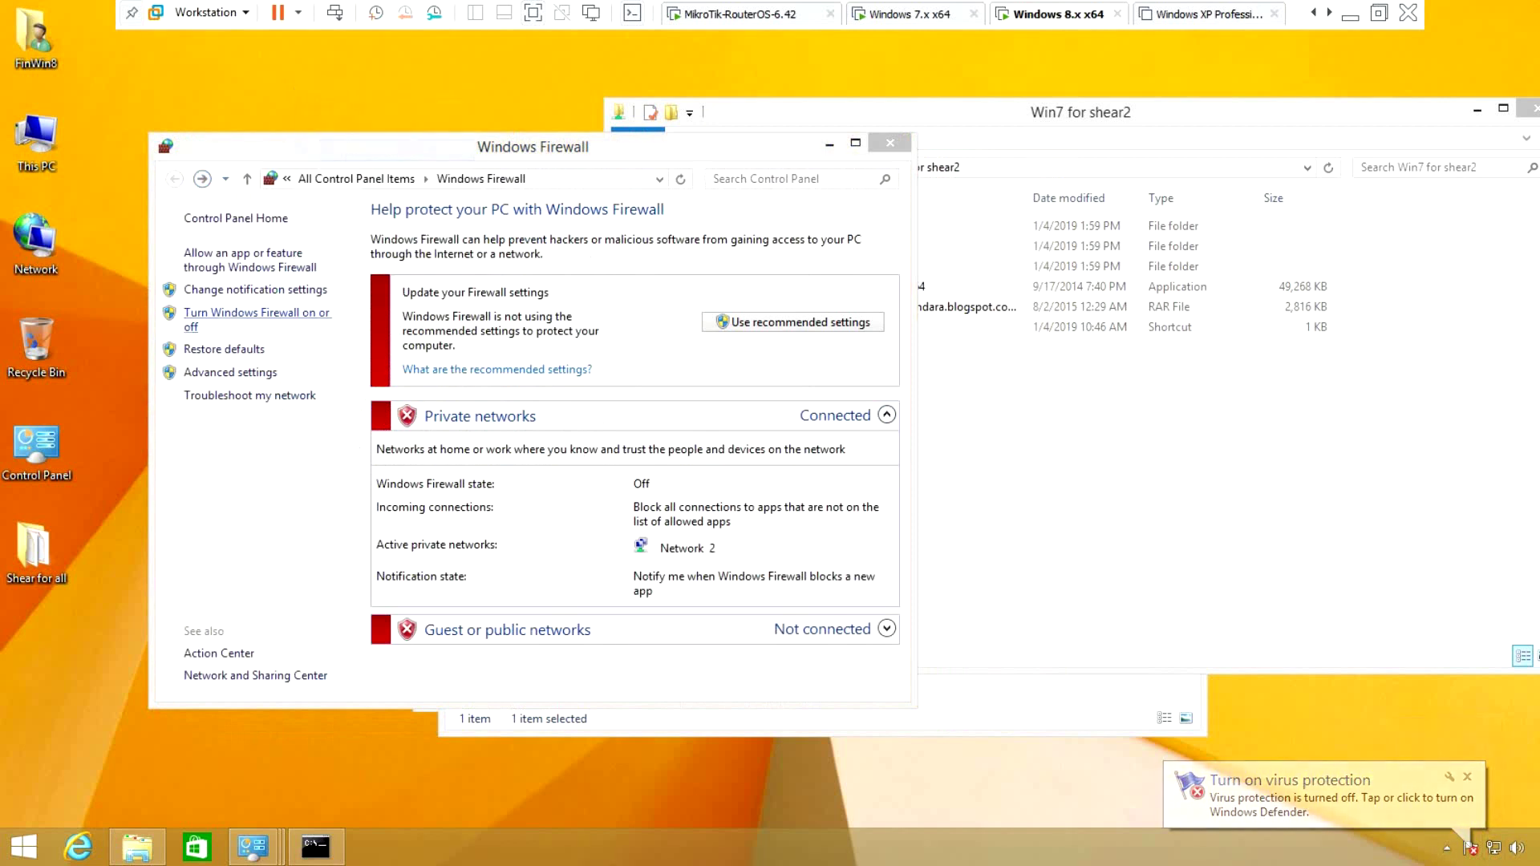
right_click(93, 221)
click(138, 272)
right_click(98, 250)
click(138, 304)
right_click(112, 257)
click(138, 303)
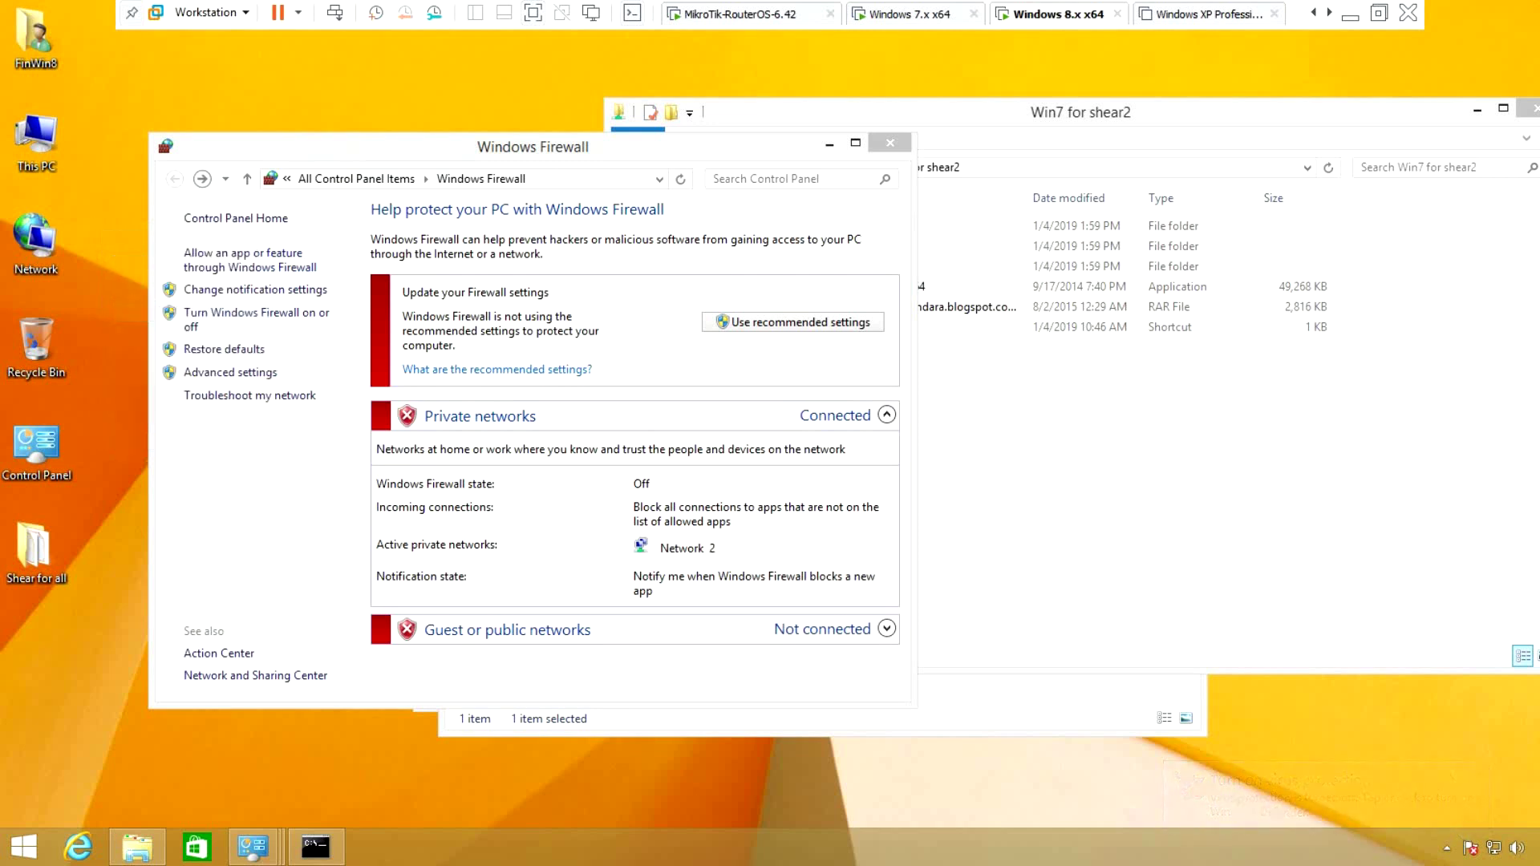
Launch Edit group policy from the Start search, maximize it and widen the tree pane
key(super)
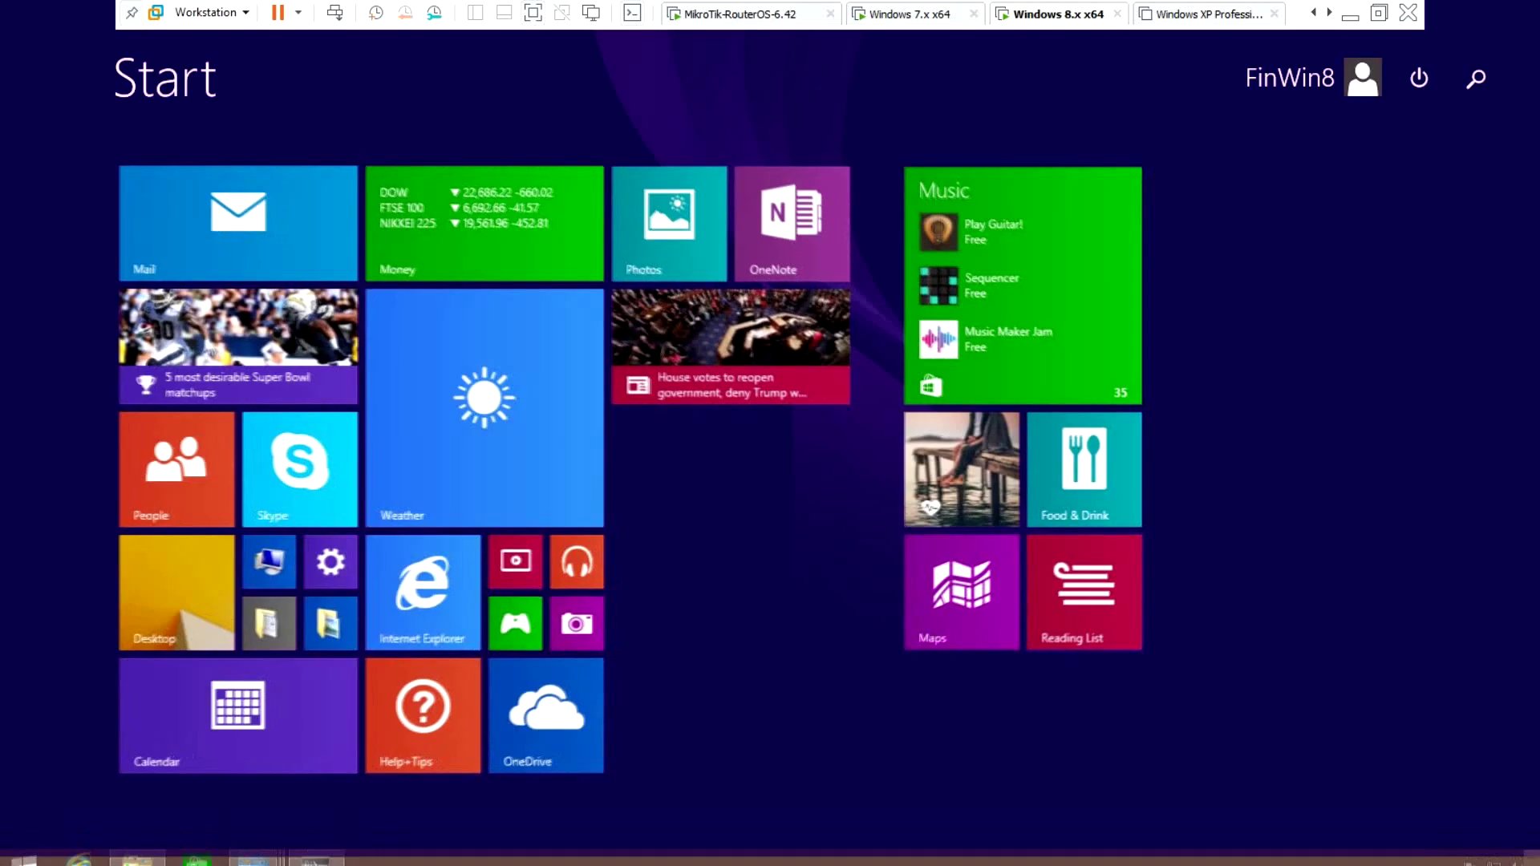
click(1476, 78)
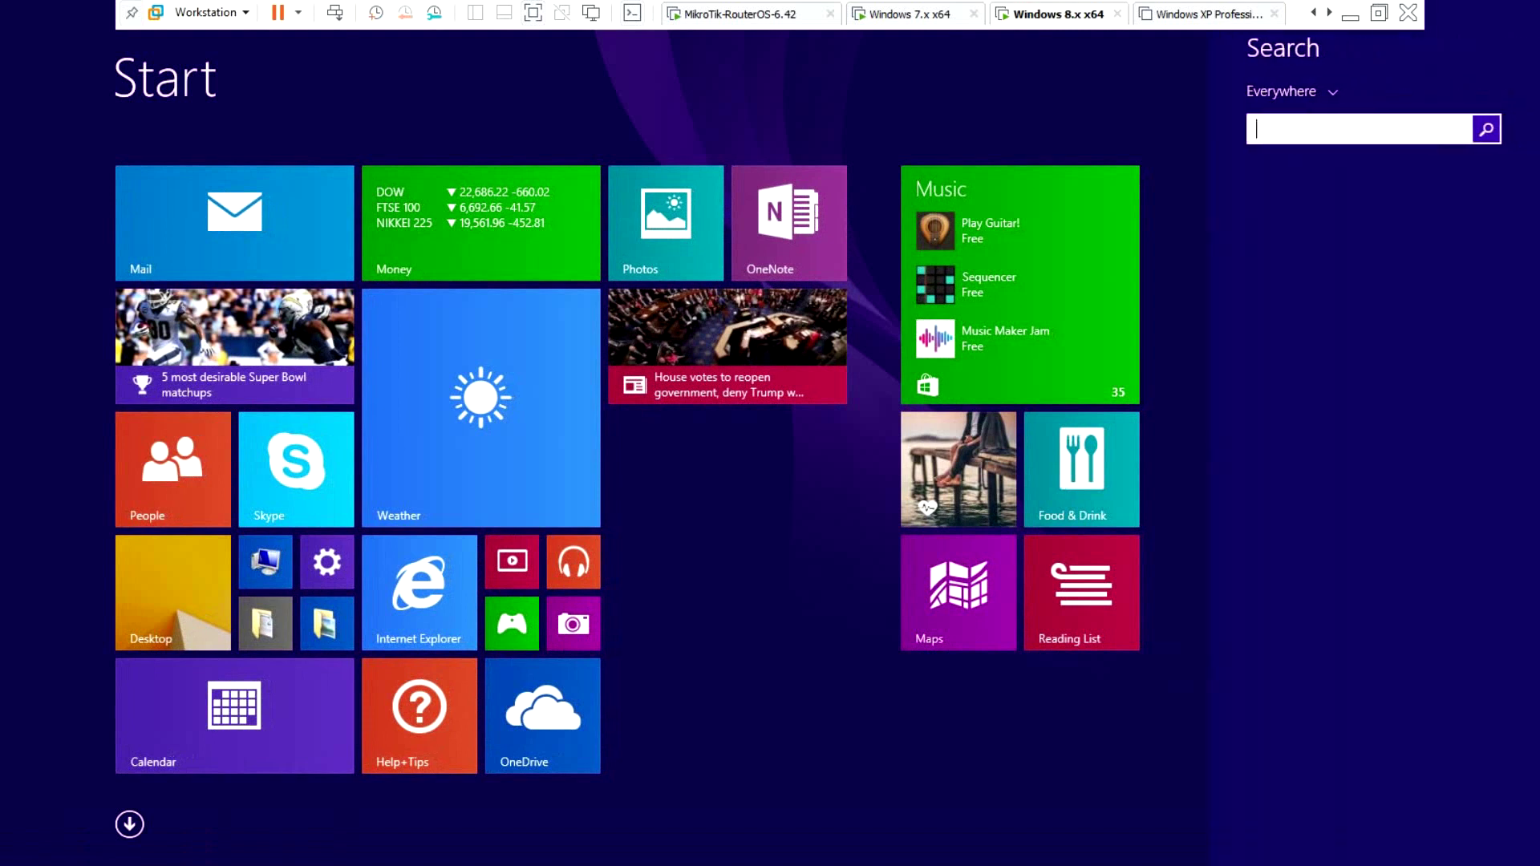
text(ed)
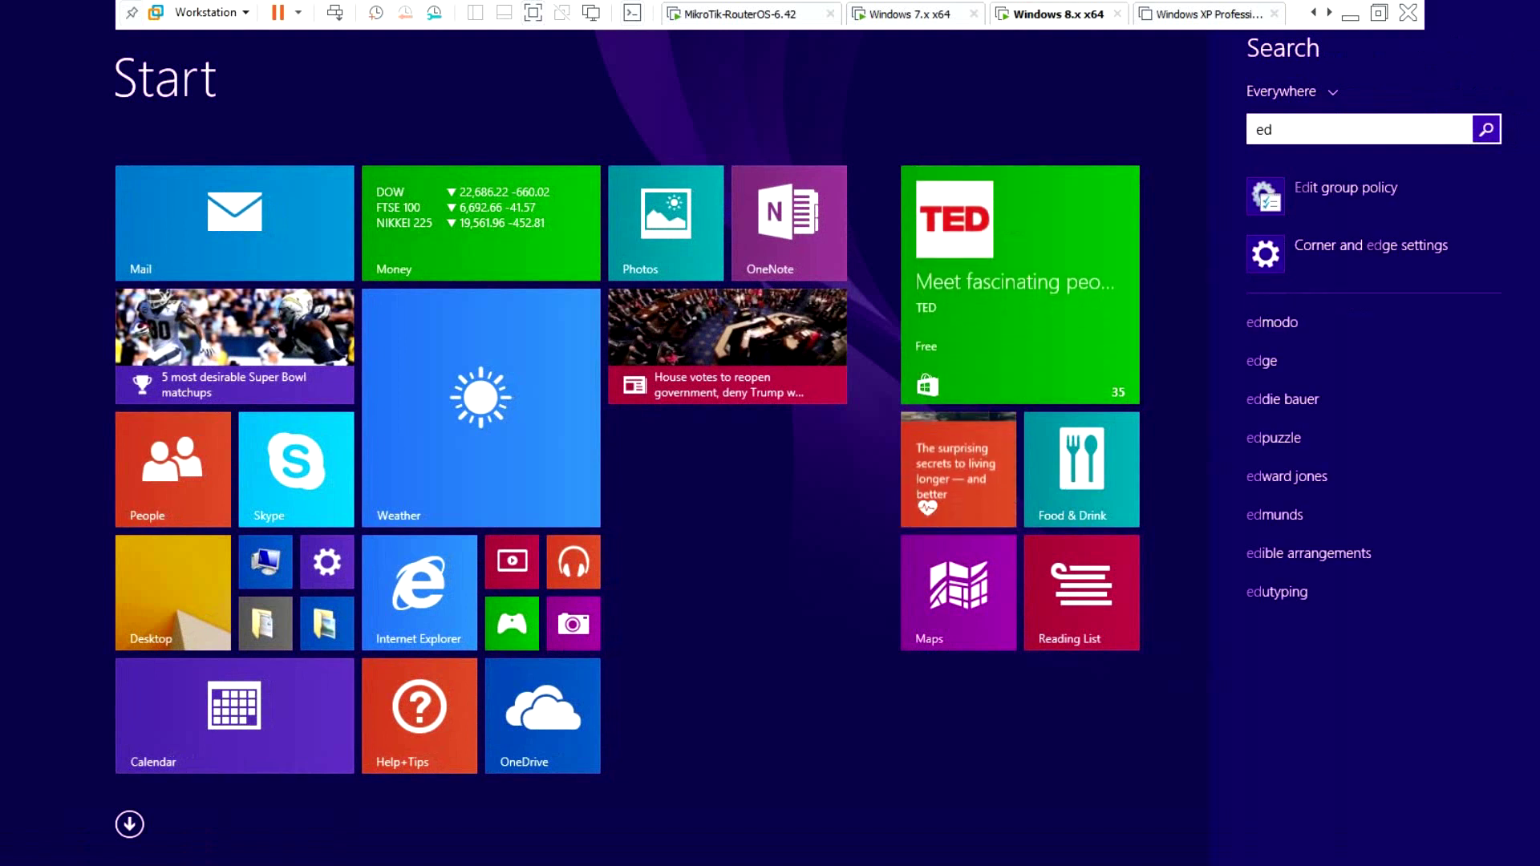
key(Return)
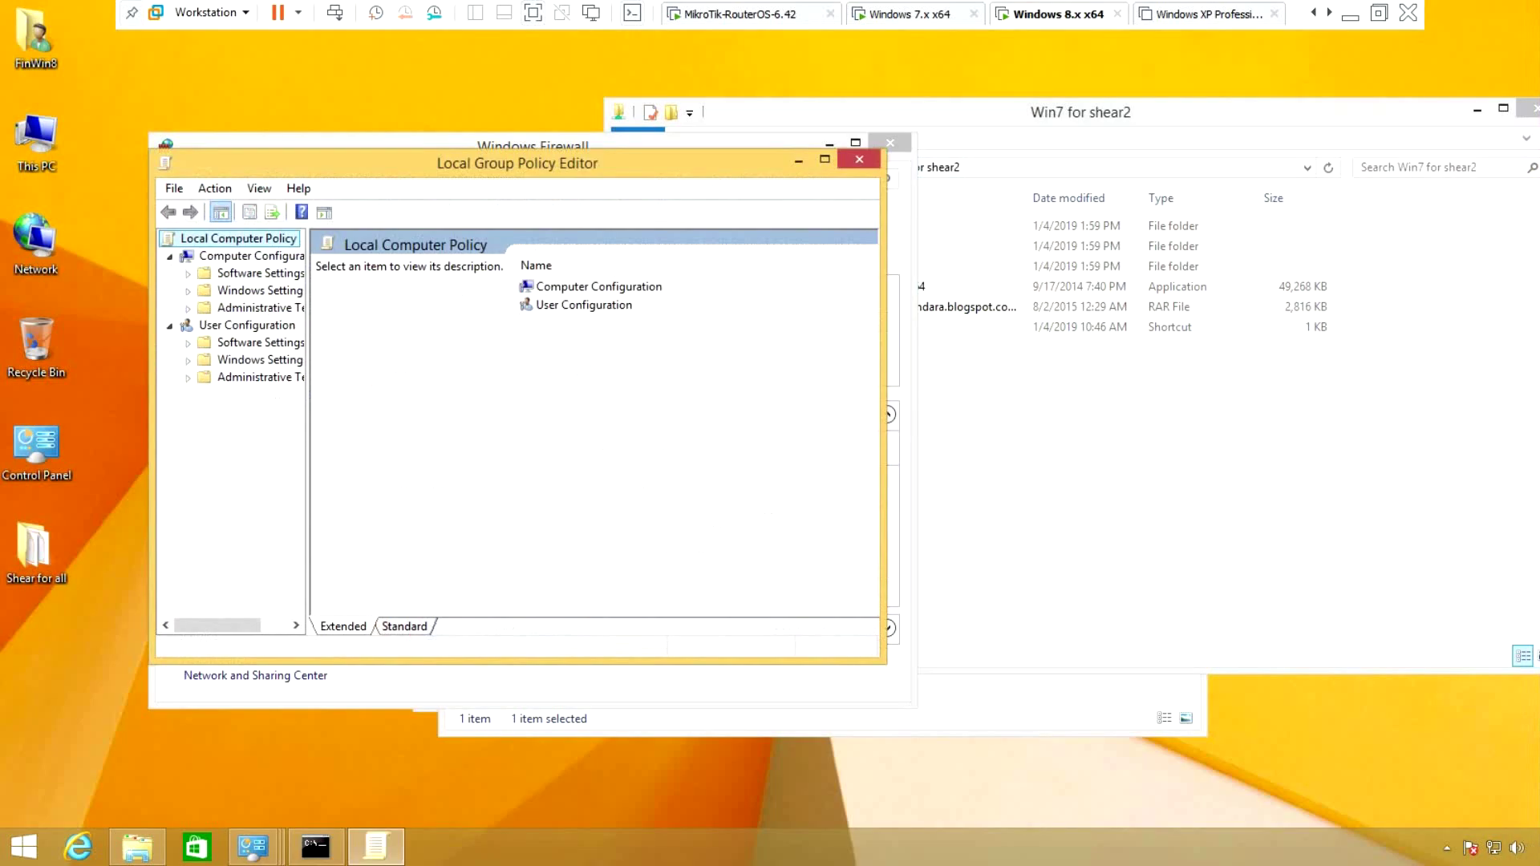
click(825, 158)
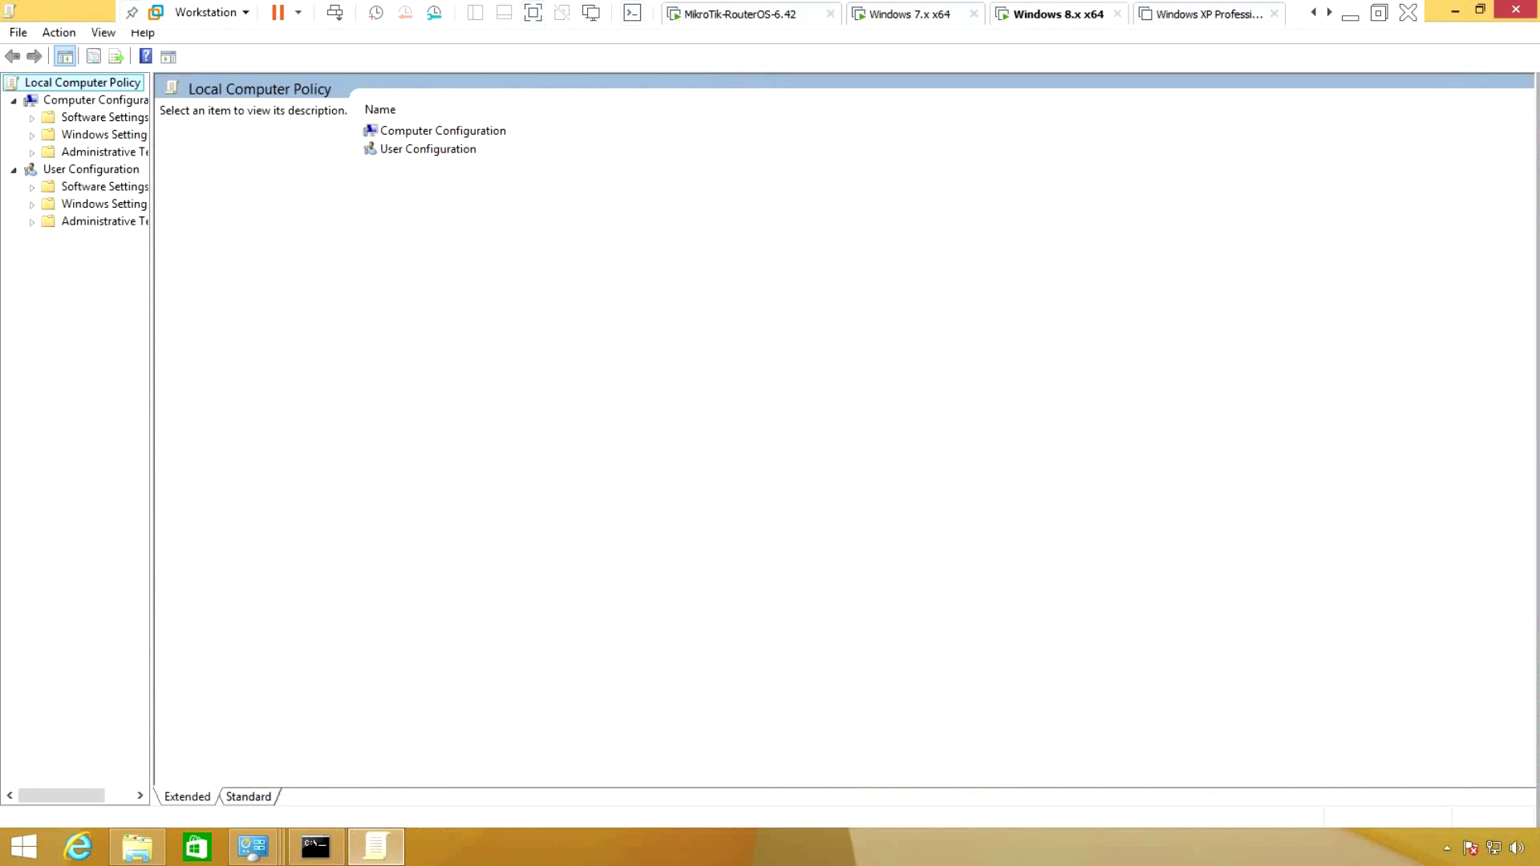
drag(151, 433, 335, 433)
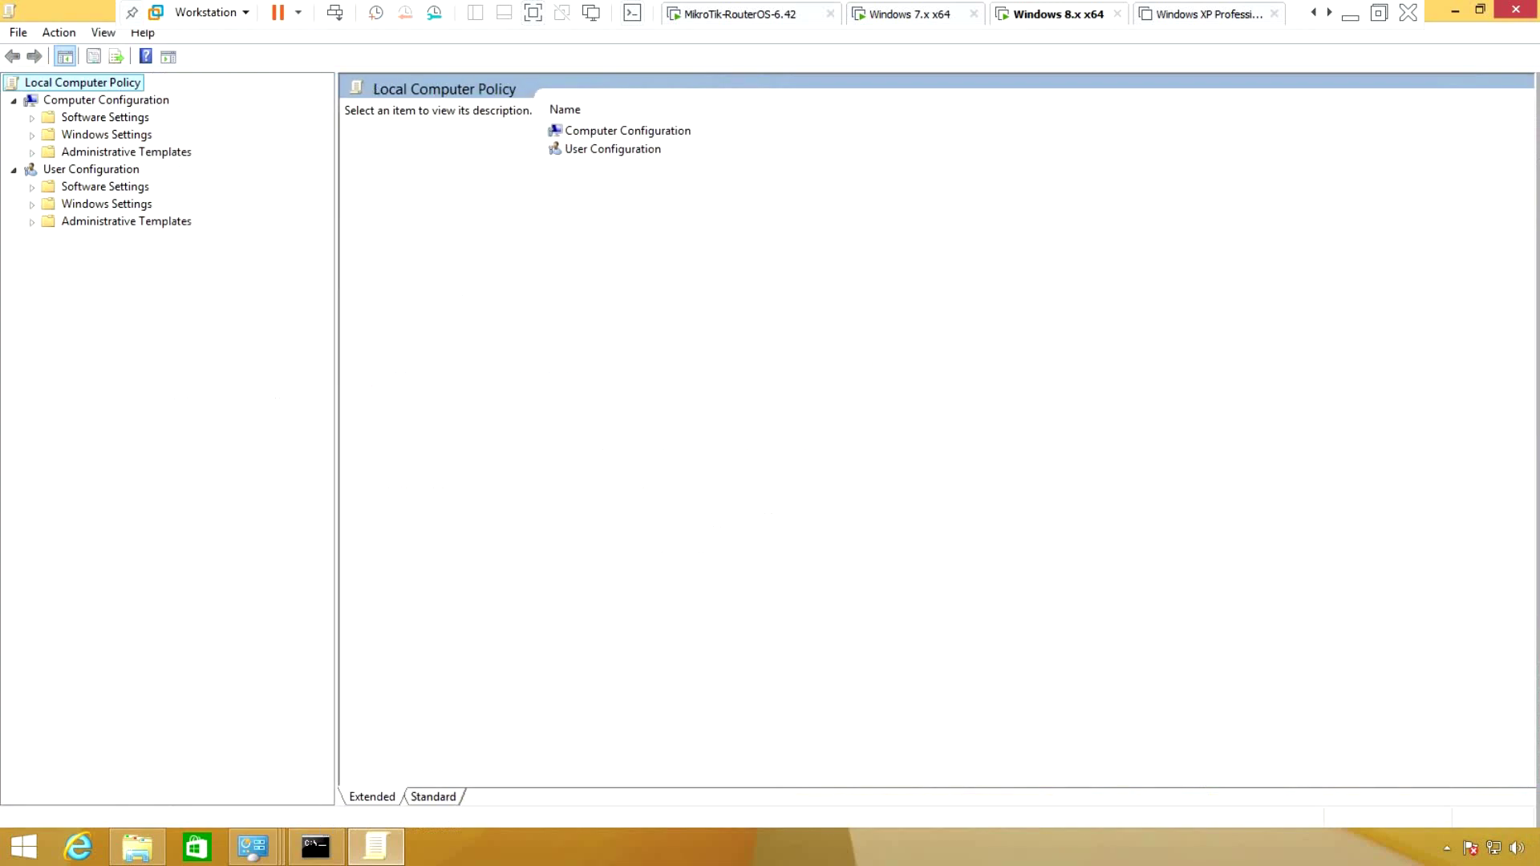
Open the Turn off Windows Defender policy under Administrative Templates > Windows Components > Windows Defender
double_click(126, 152)
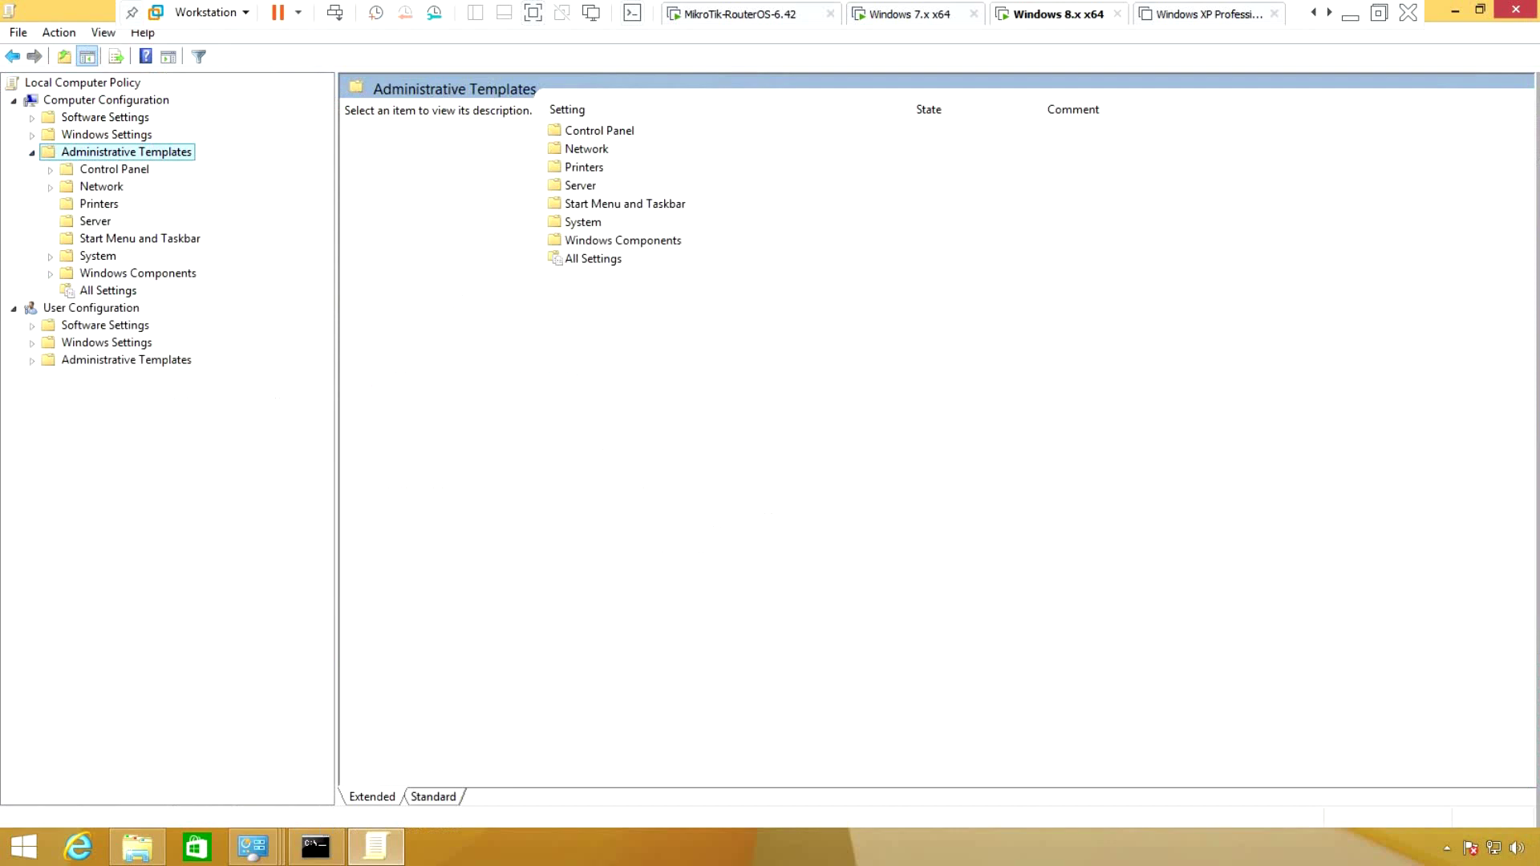
double_click(137, 272)
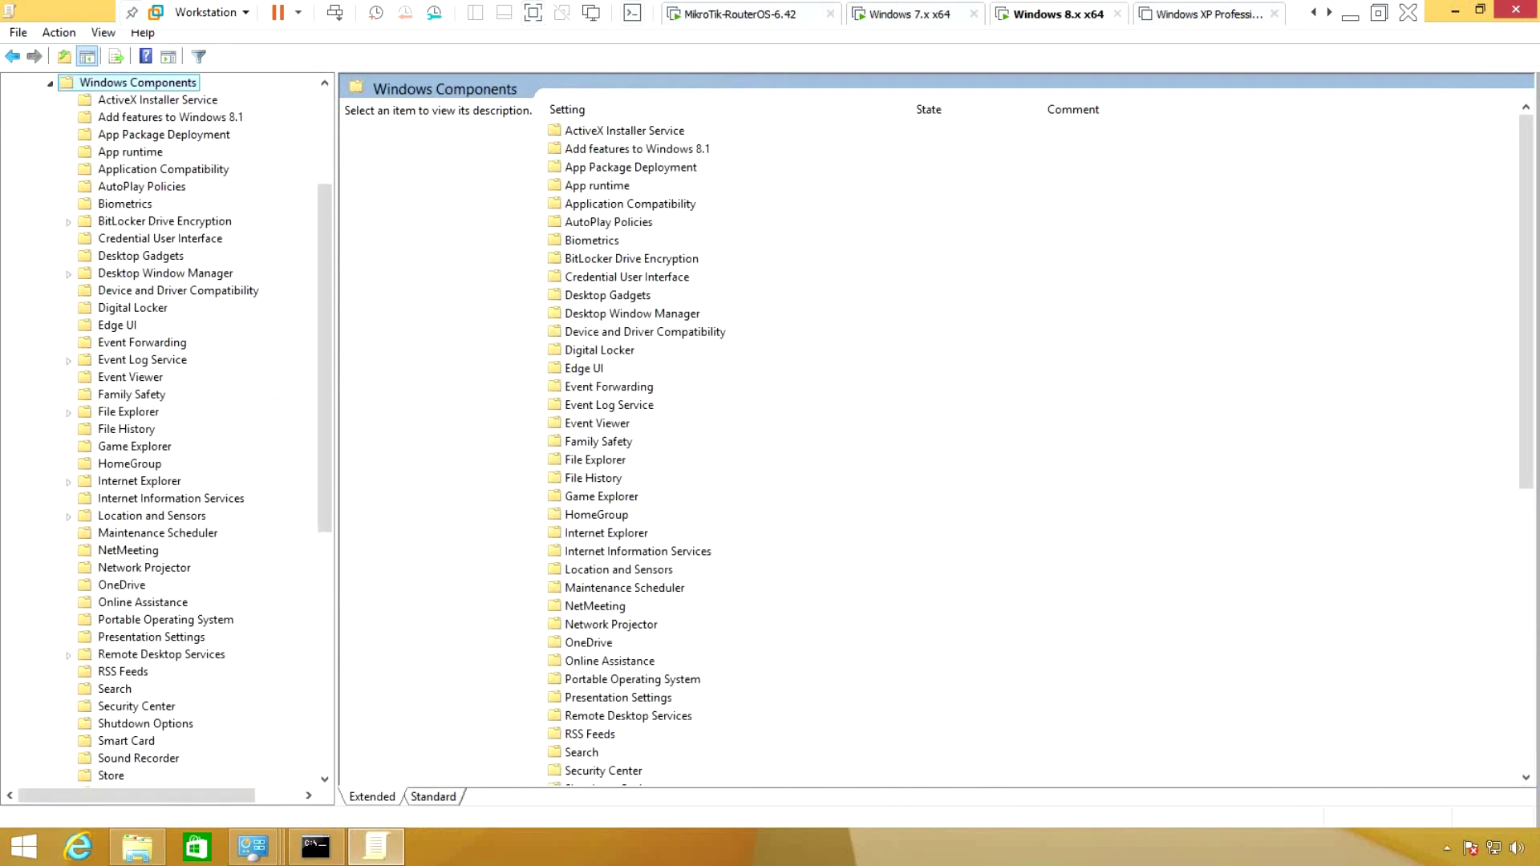
key(w)
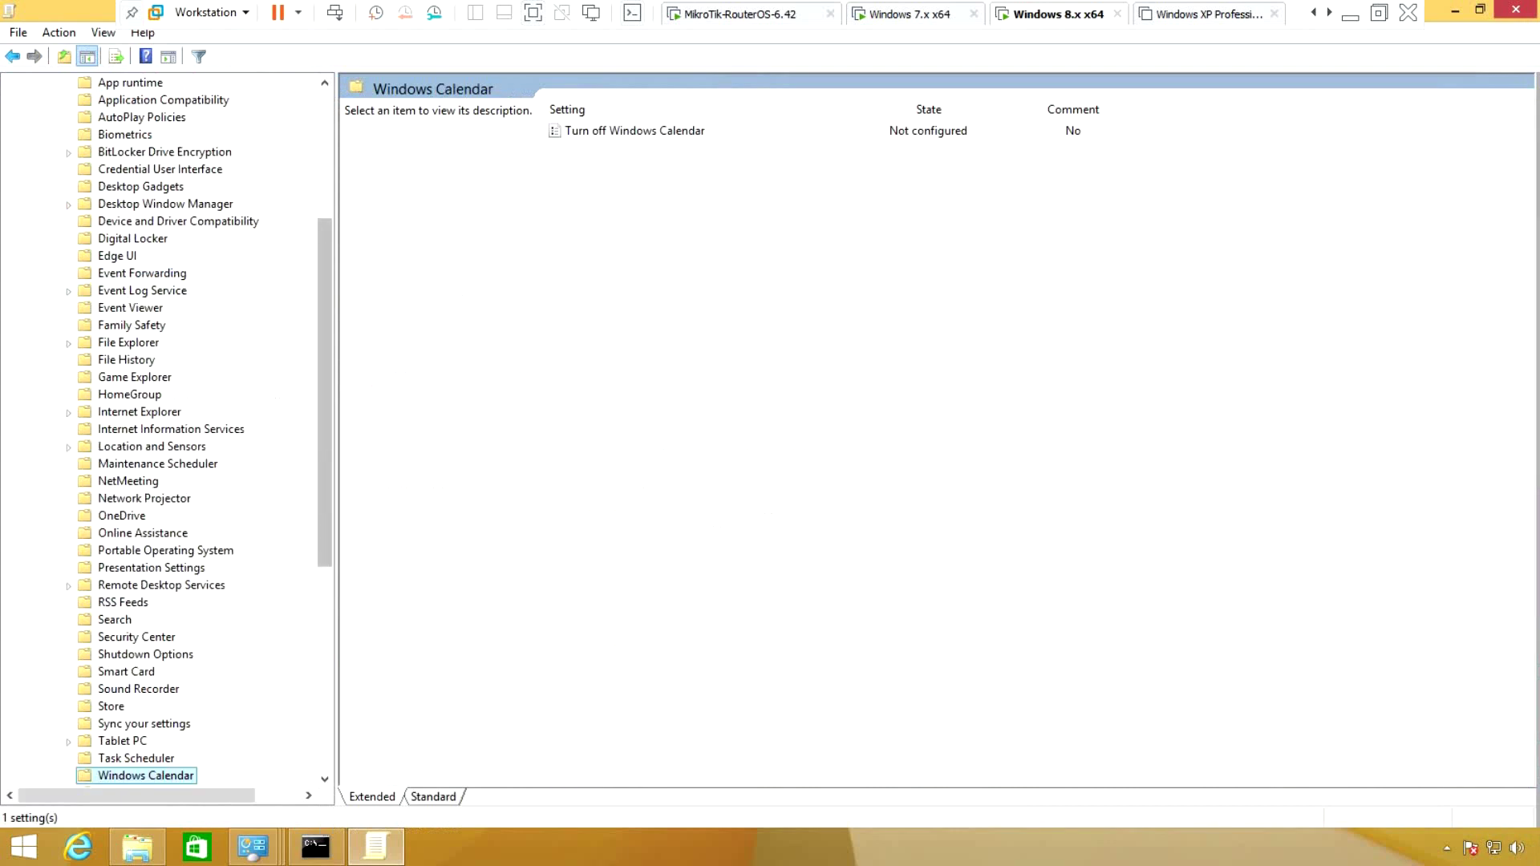
scroll(196, 431, down, 3)
scroll(196, 431, down, 1)
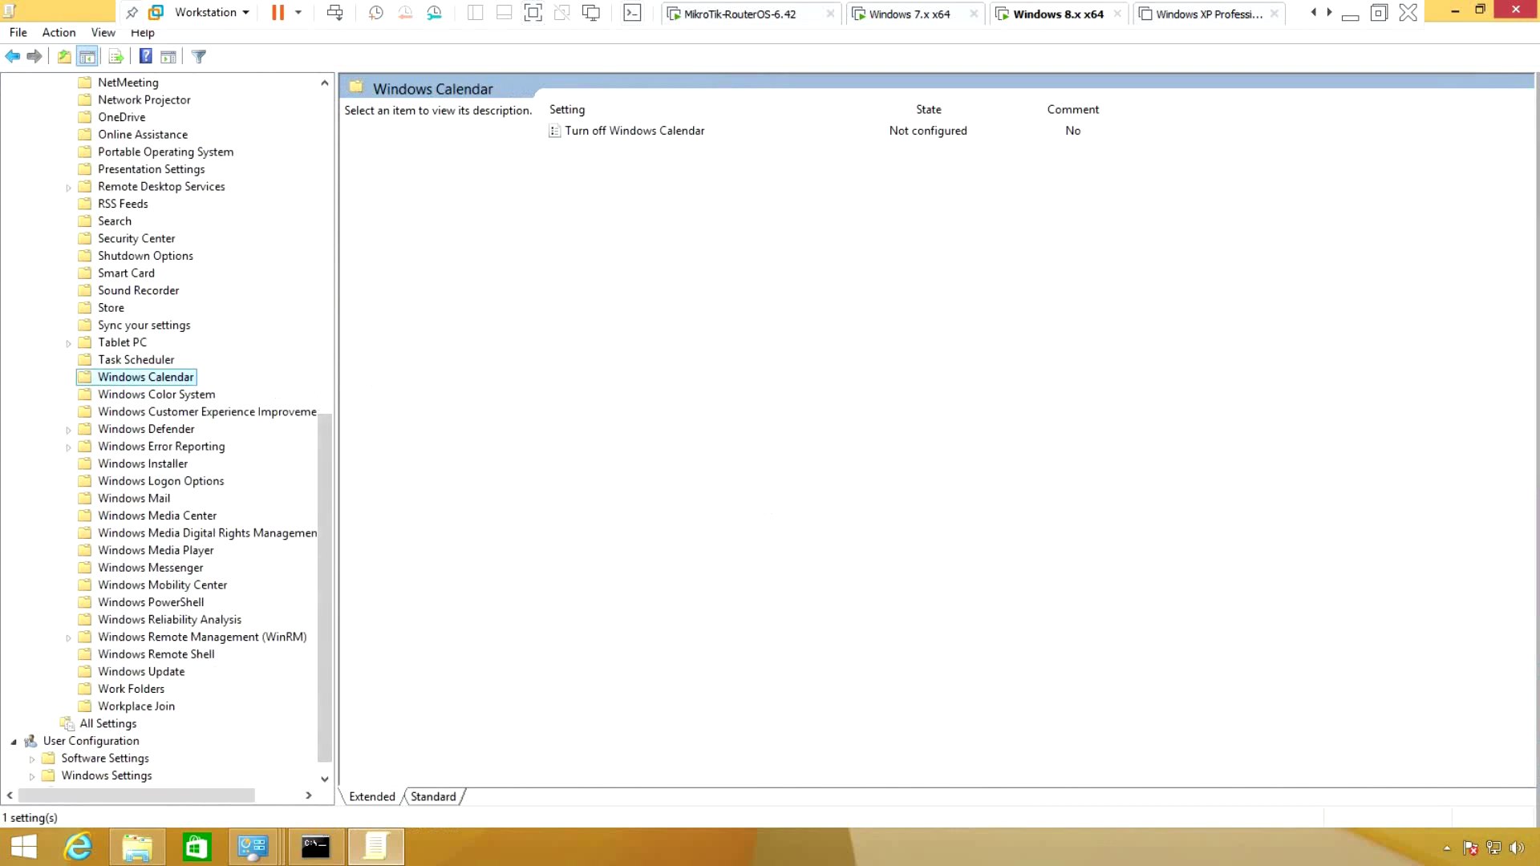
click(146, 428)
double_click(635, 368)
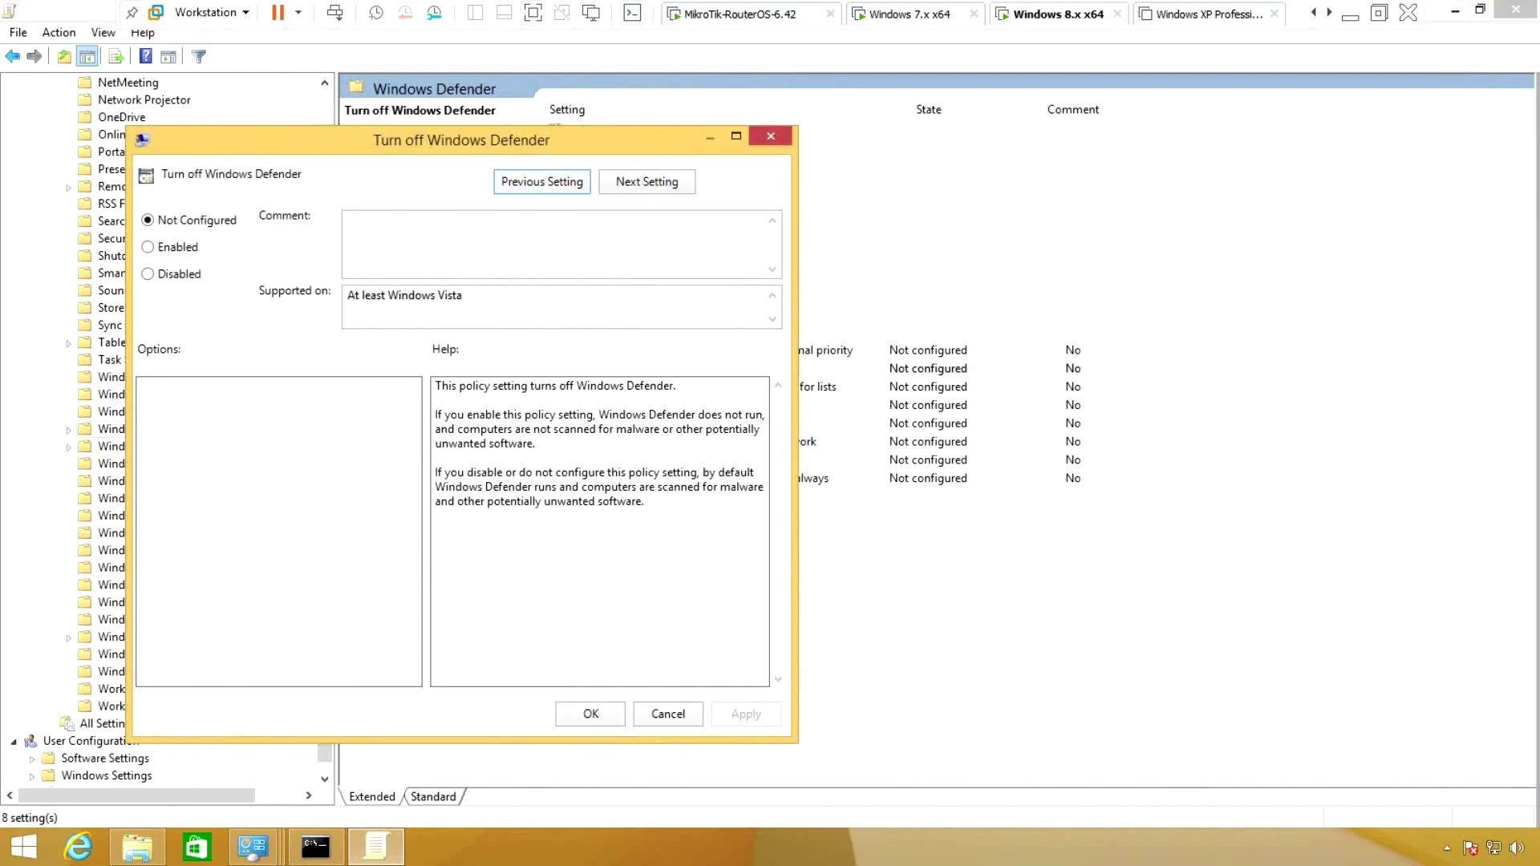
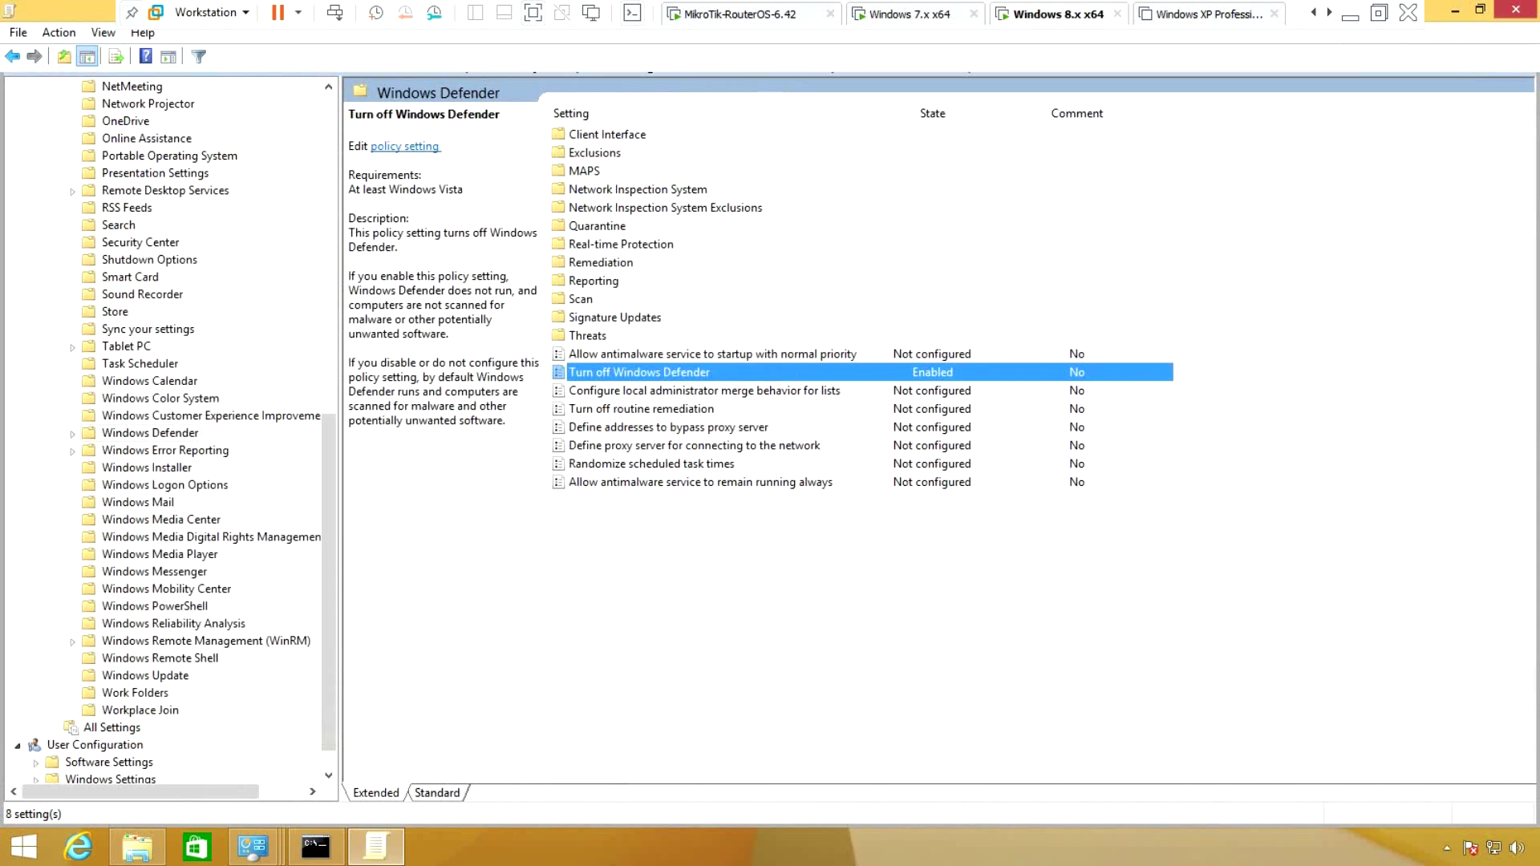
Exit the Windows 8 VM's full-screen view, release input, and switch to the Windows 7 VM
key(ctrl+alt+Return)
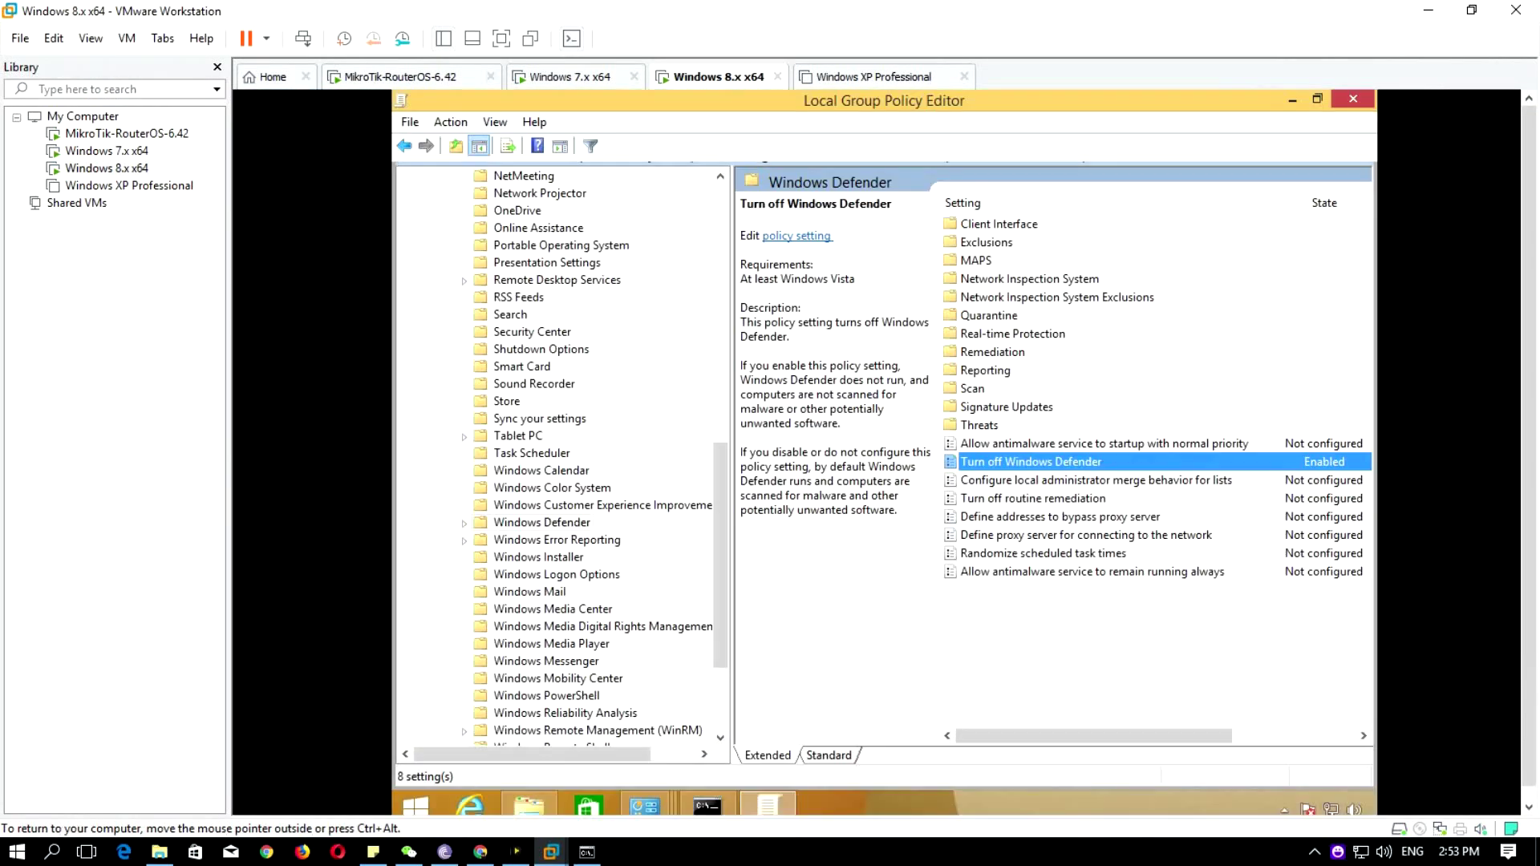
key(ctrl+alt)
key(ctrl+shift+Tab)
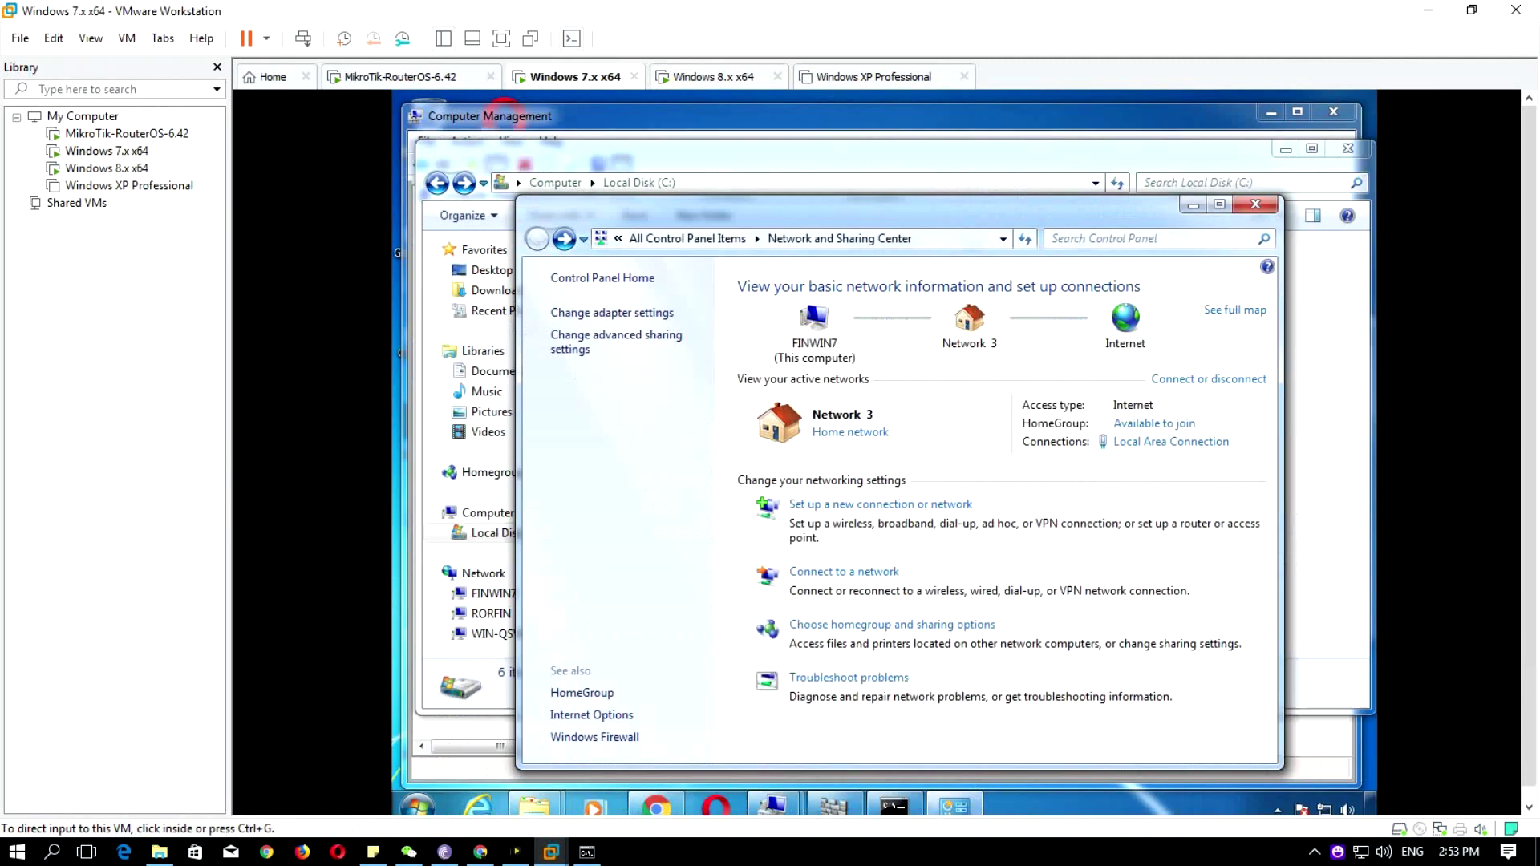
Show the Windows 7 VM full screen and close Network and Sharing Center
key(alt+v)
key(Up)
key(Up)
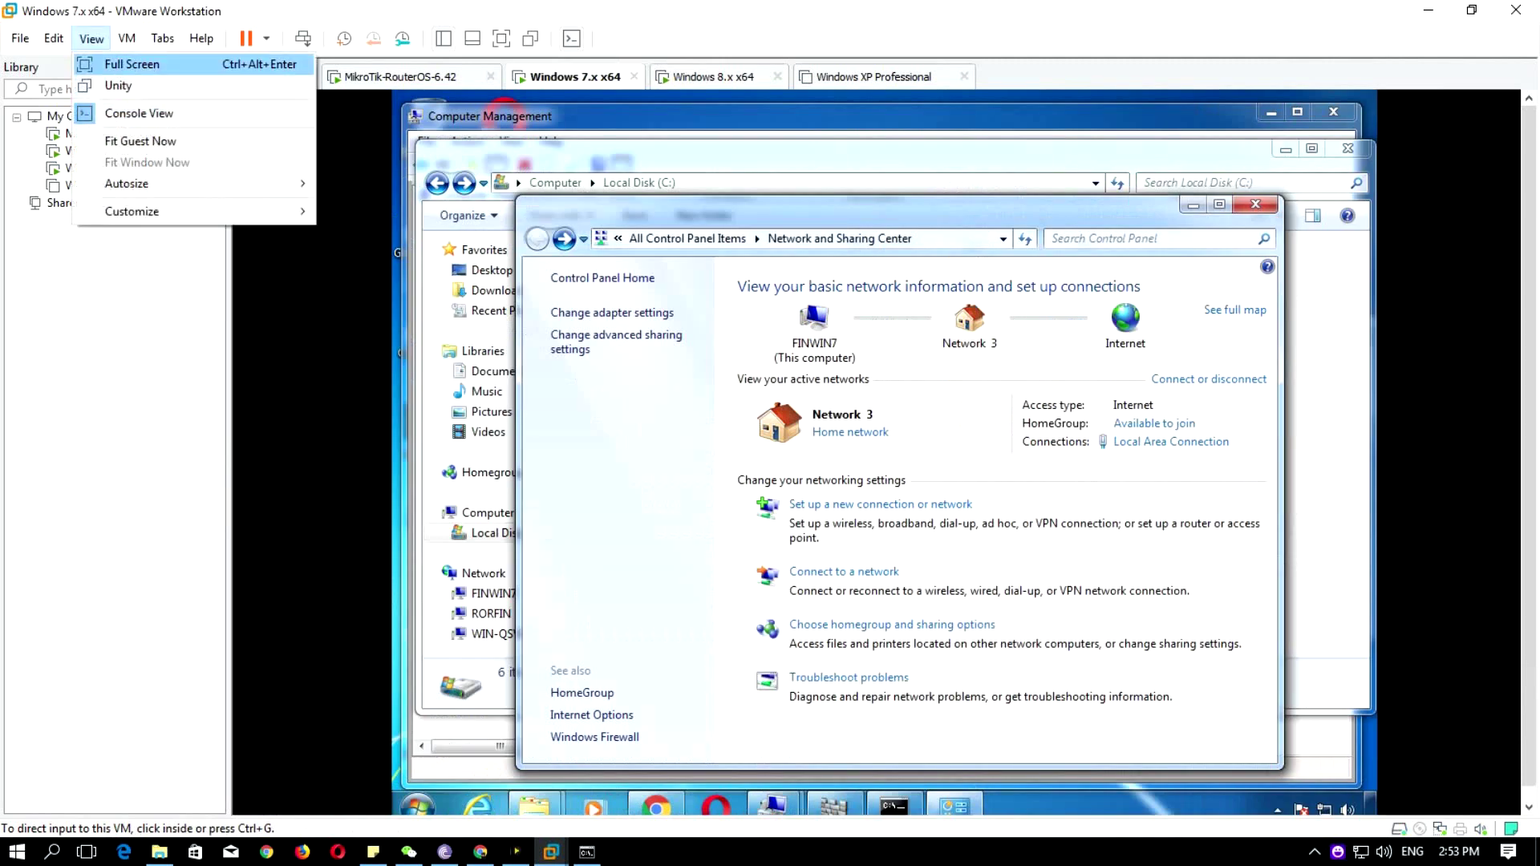
key(Return)
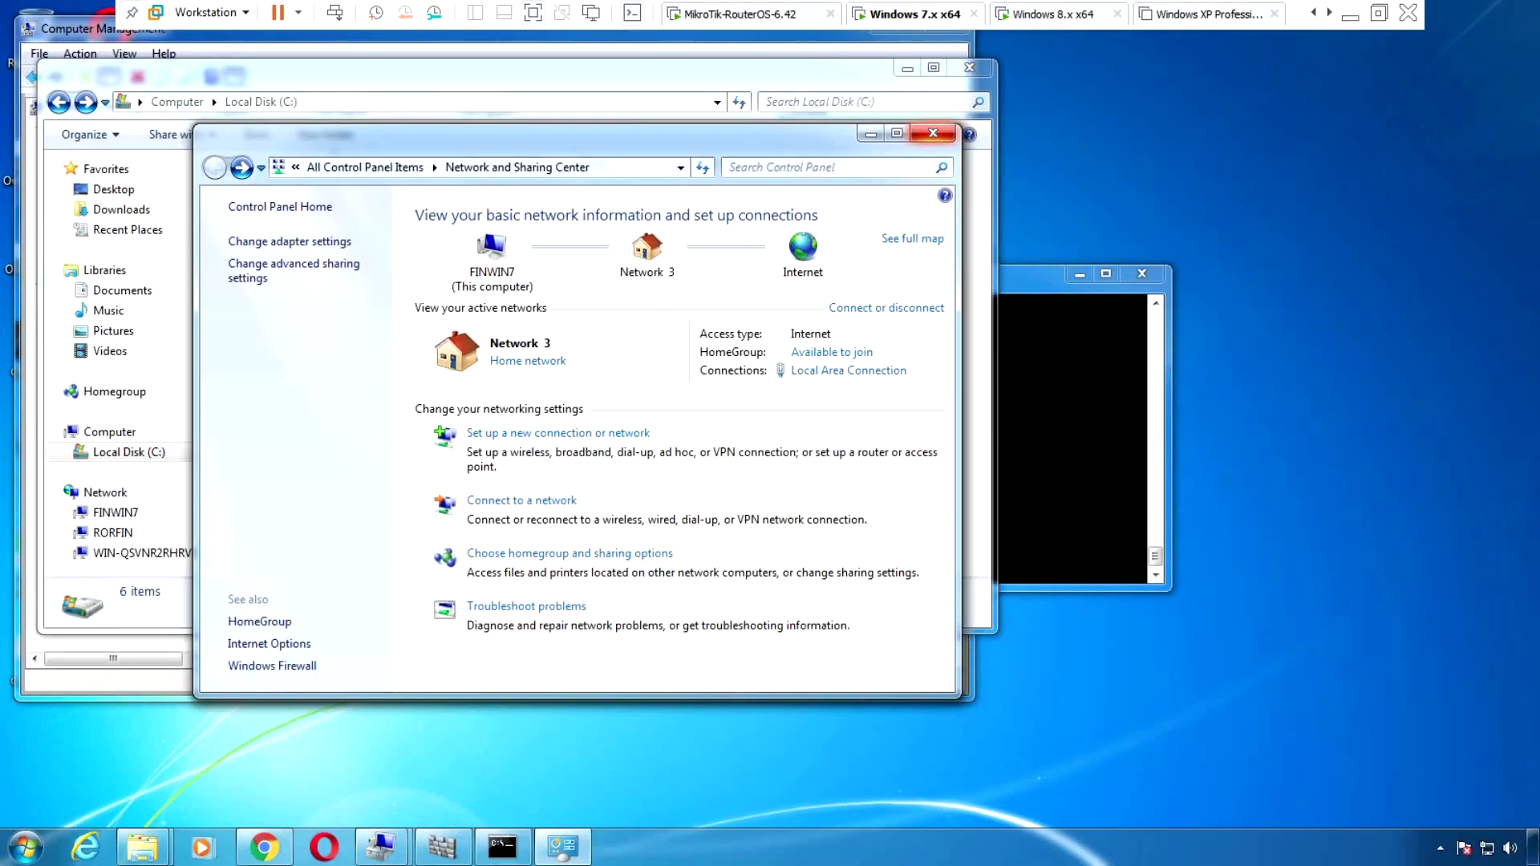
click(933, 133)
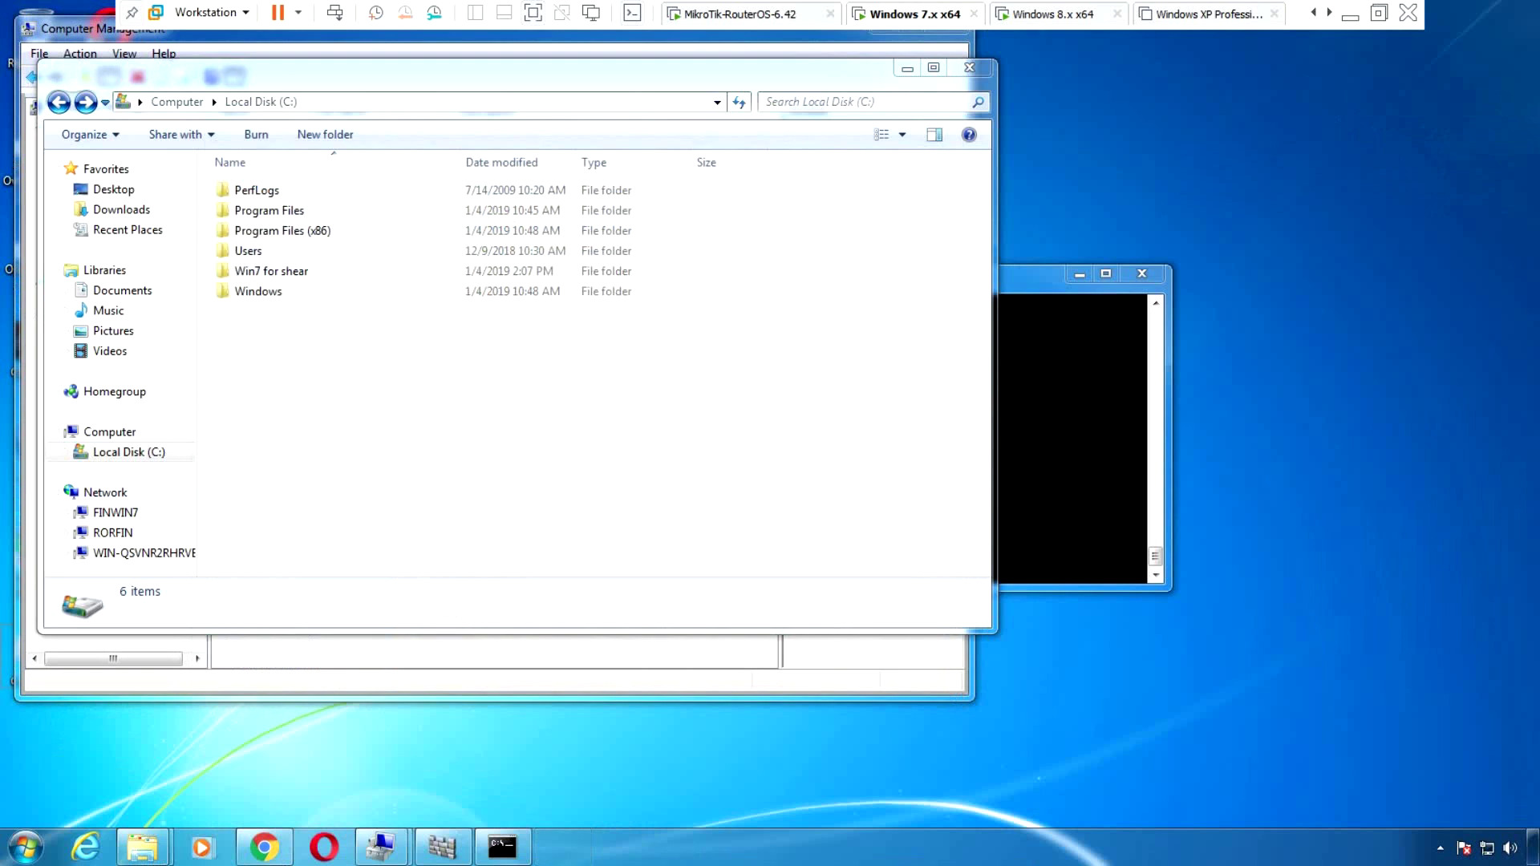
Launch the Windows Firewall control panel with firewall.cpl from the Run box
key(super+r)
text(w)
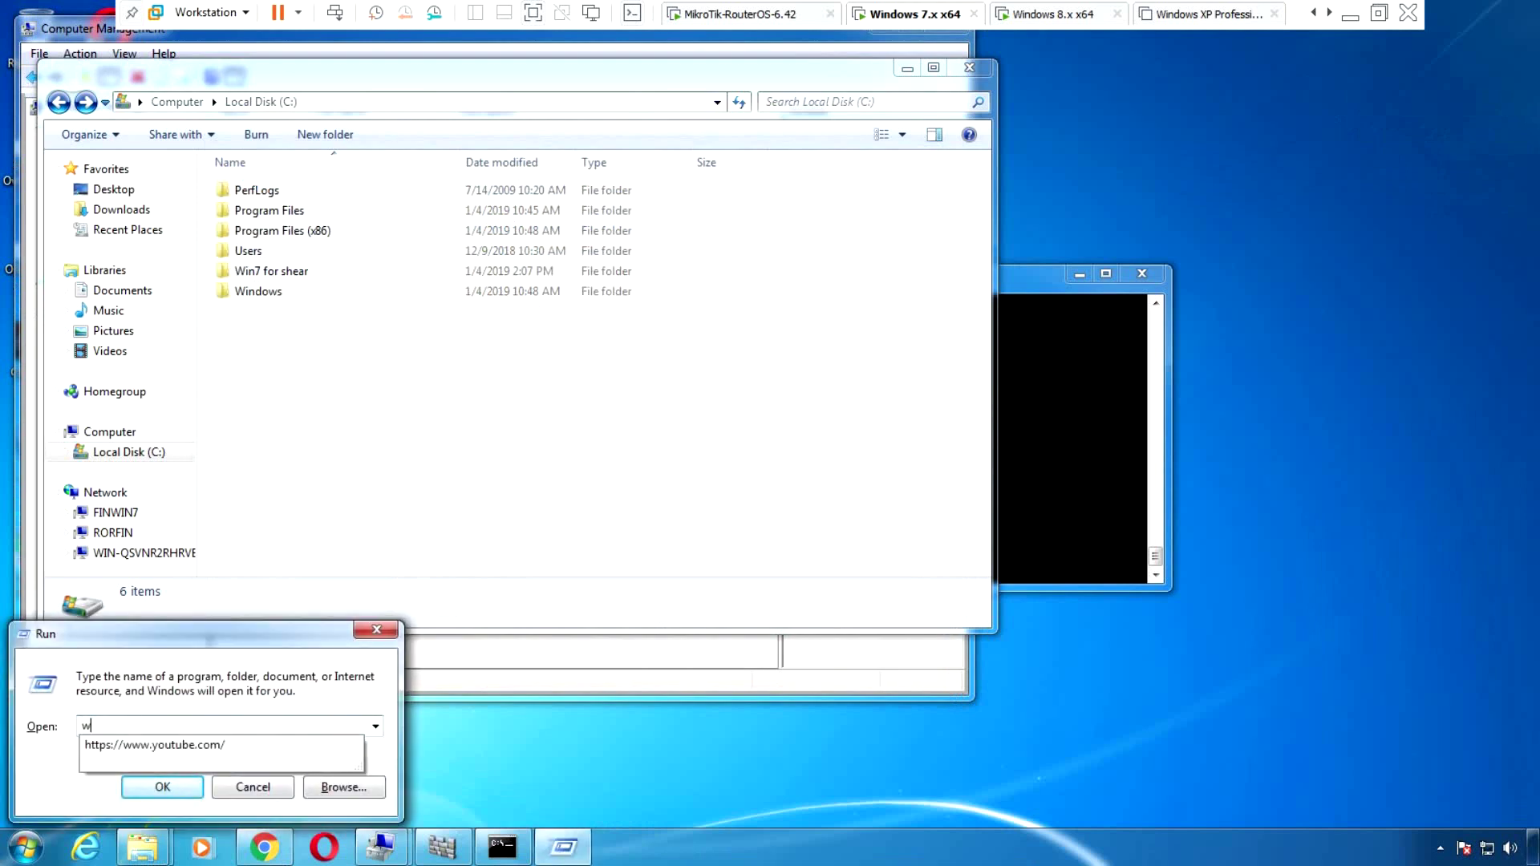
key(BackSpace)
text(firewall.cpl)
key(Return)
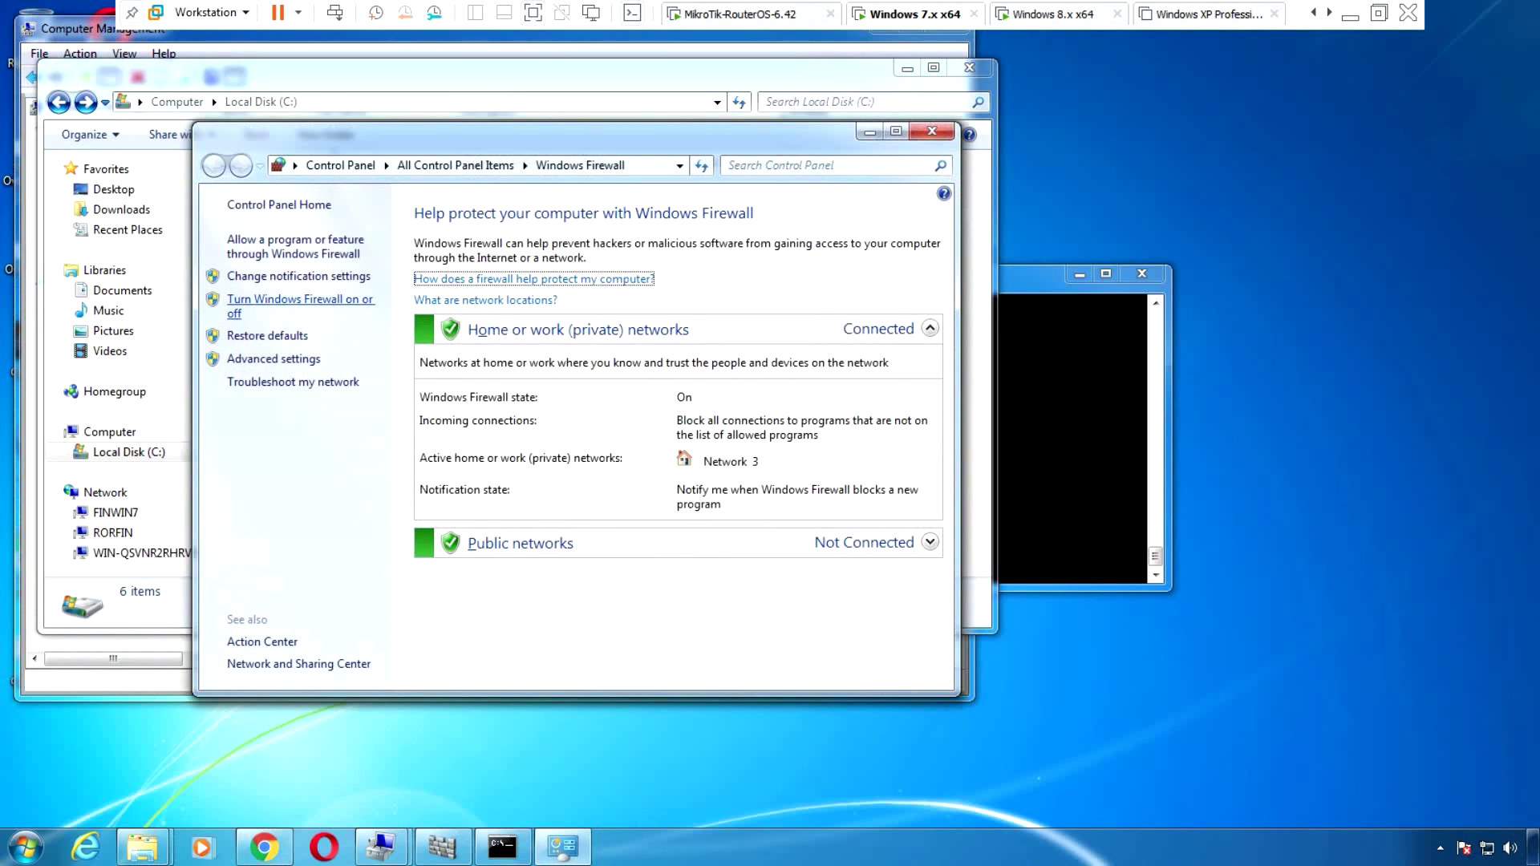
Turn off Windows Firewall for home/work and public networks, then close the window
click(300, 299)
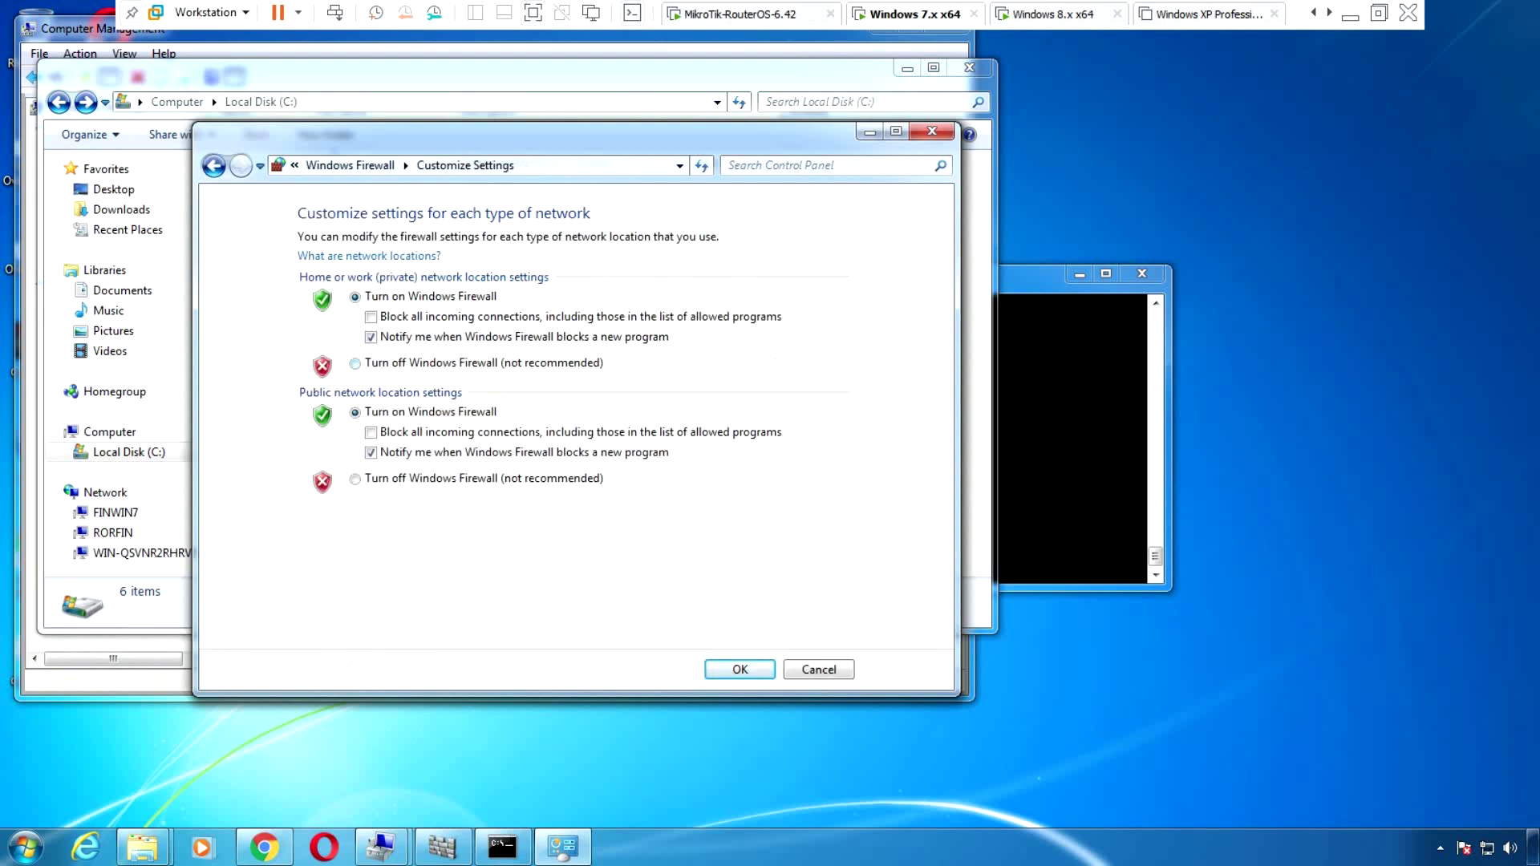
click(355, 364)
click(355, 479)
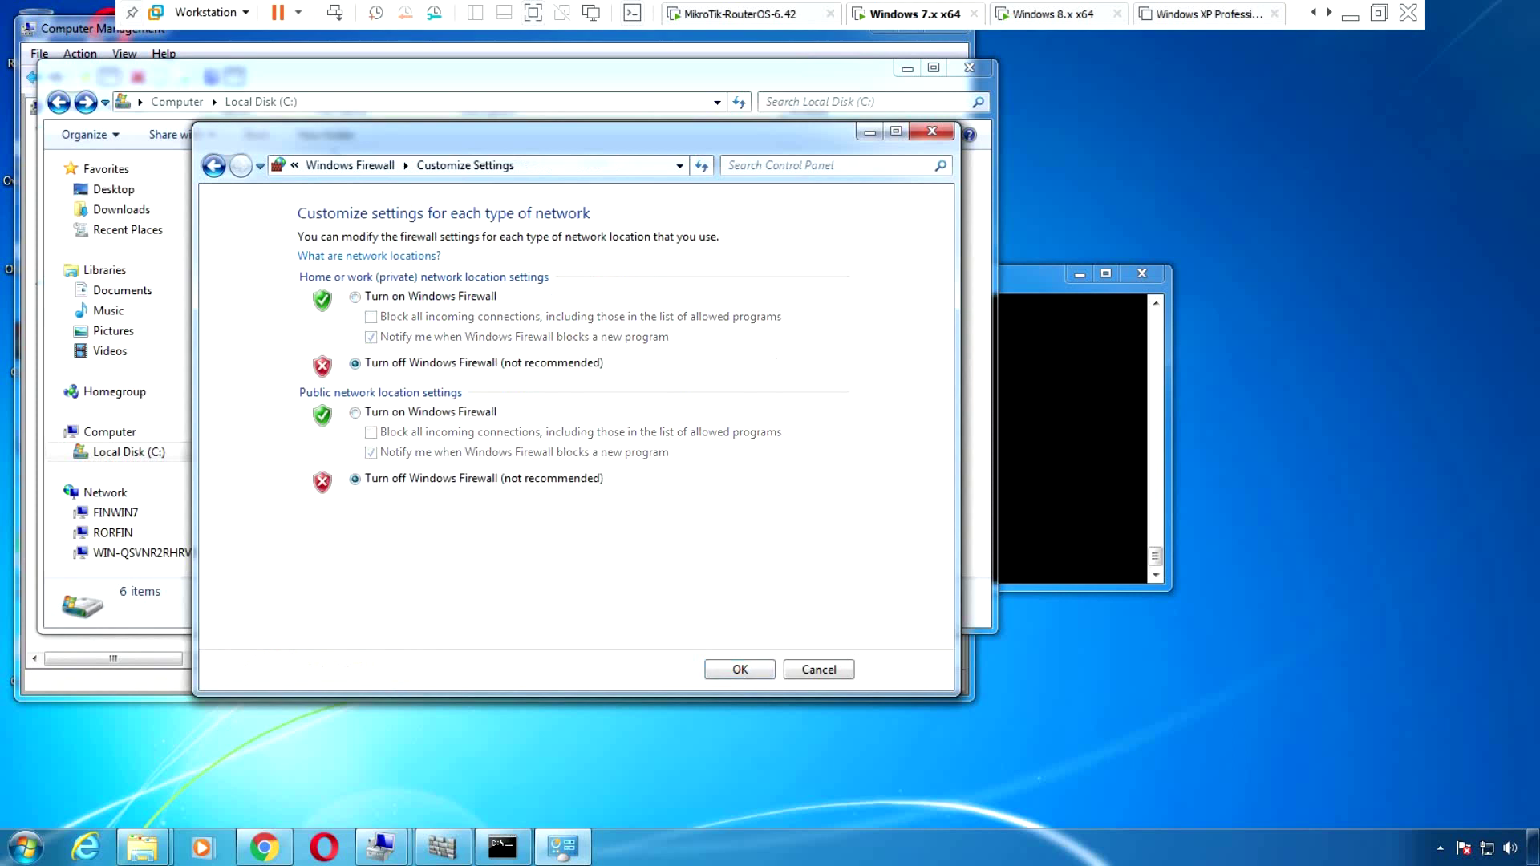
key(Return)
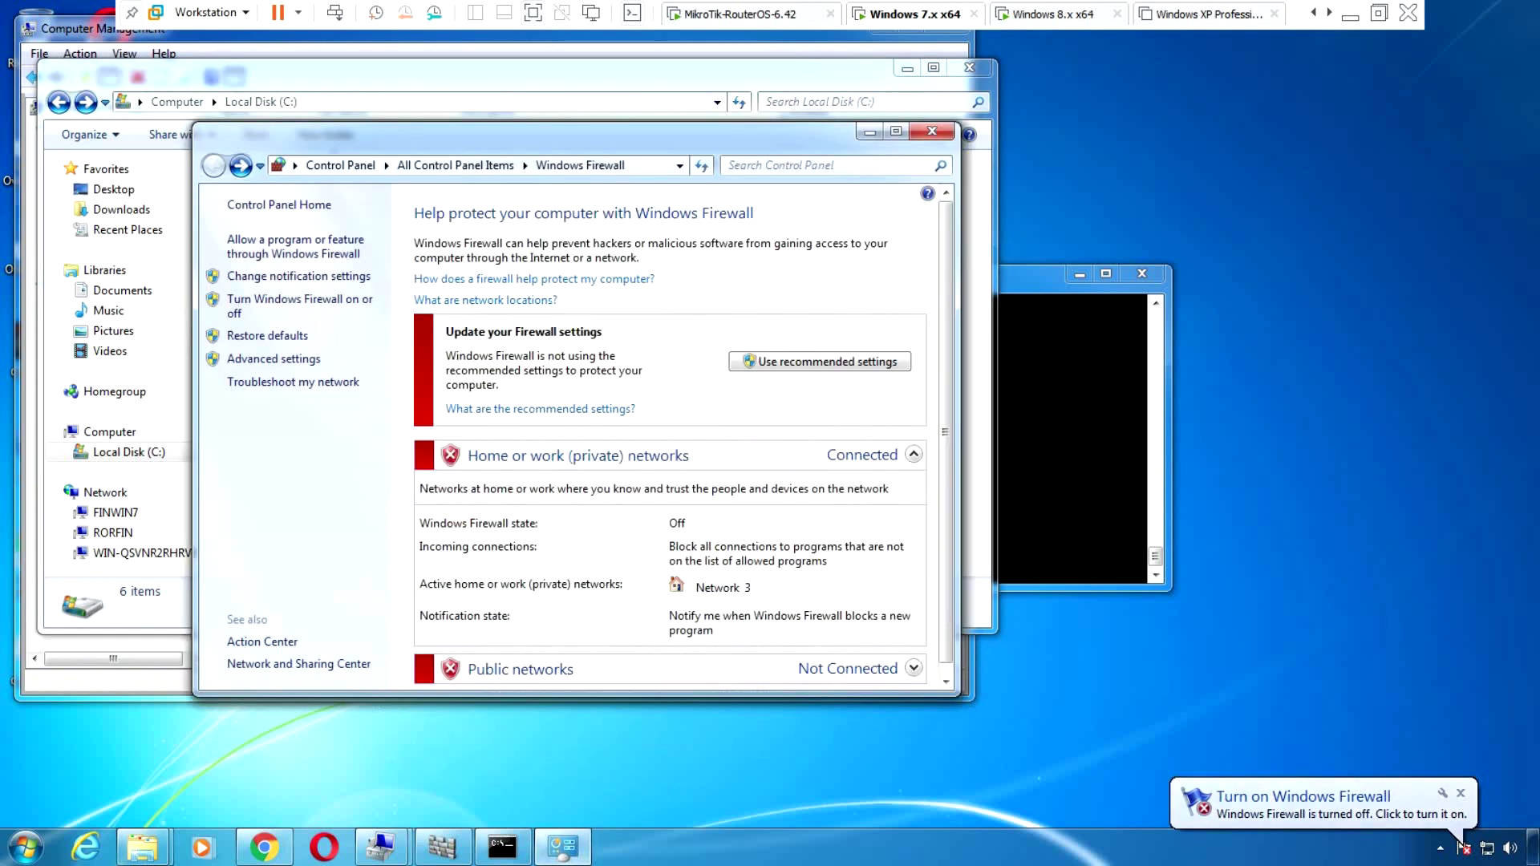
key(alt+F4)
right_click(1462, 842)
click(1453, 831)
click(293, 262)
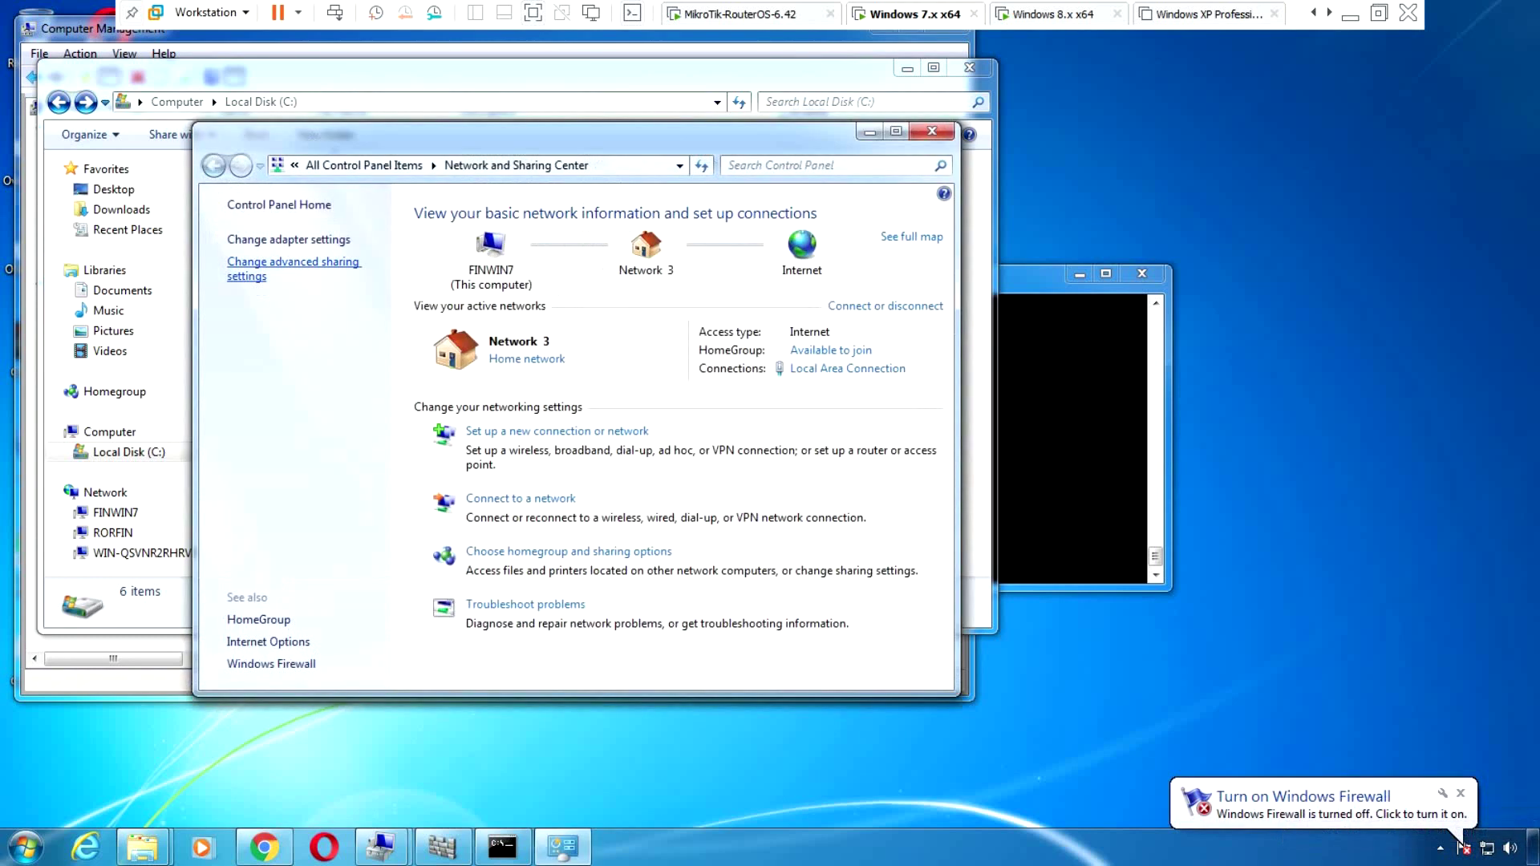
click(896, 131)
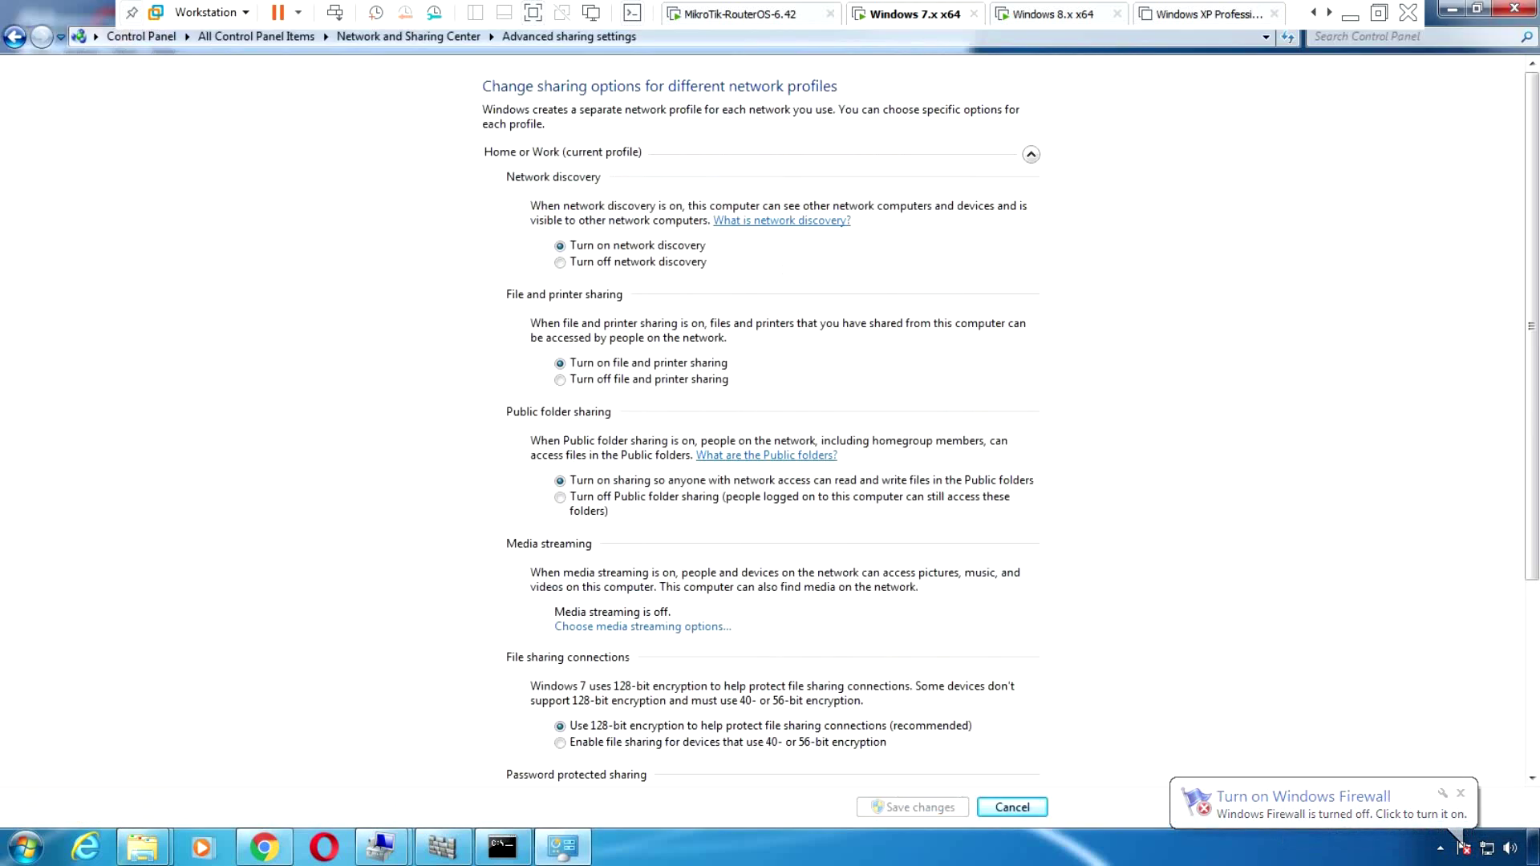
scroll(1456, 835, down, 1)
scroll(762, 417, down, 5)
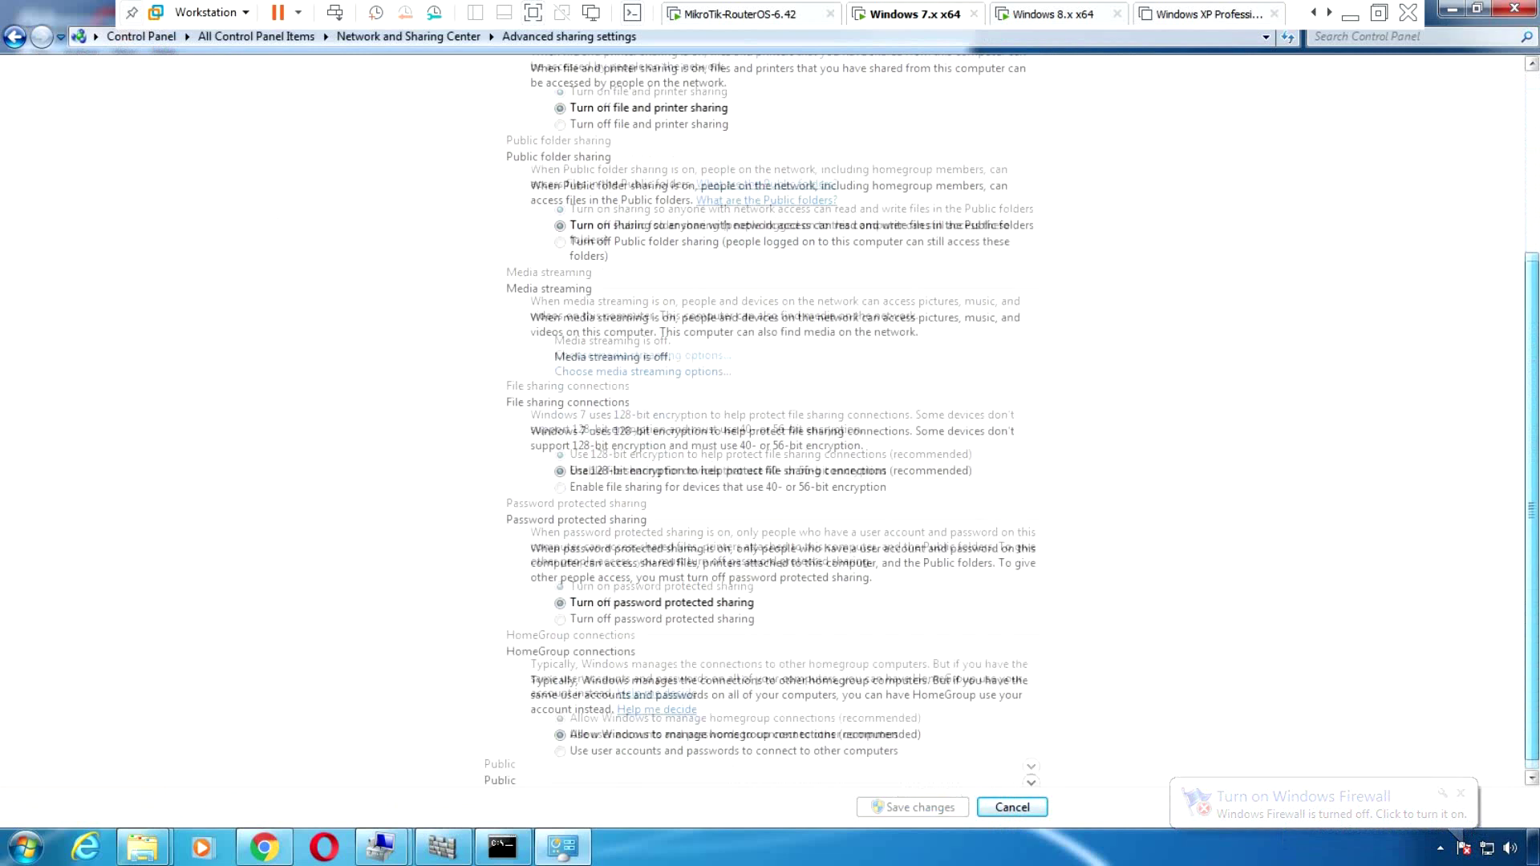
scroll(762, 417, up, 6)
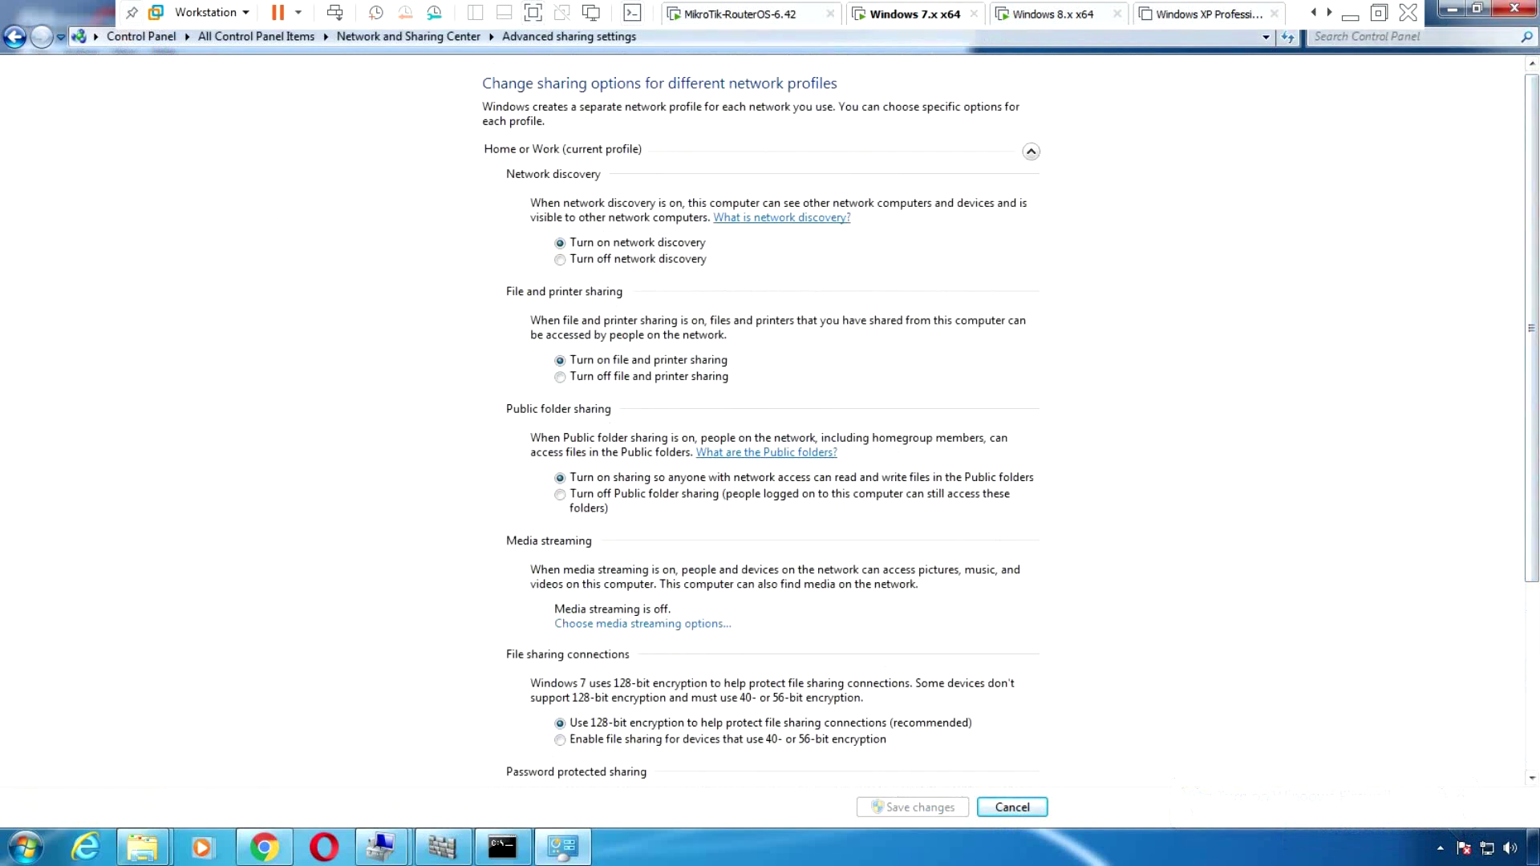
key(alt+F4)
drag(513, 68, 604, 66)
Launch Edit group policy from the Start search and widen its tree pane
key(super)
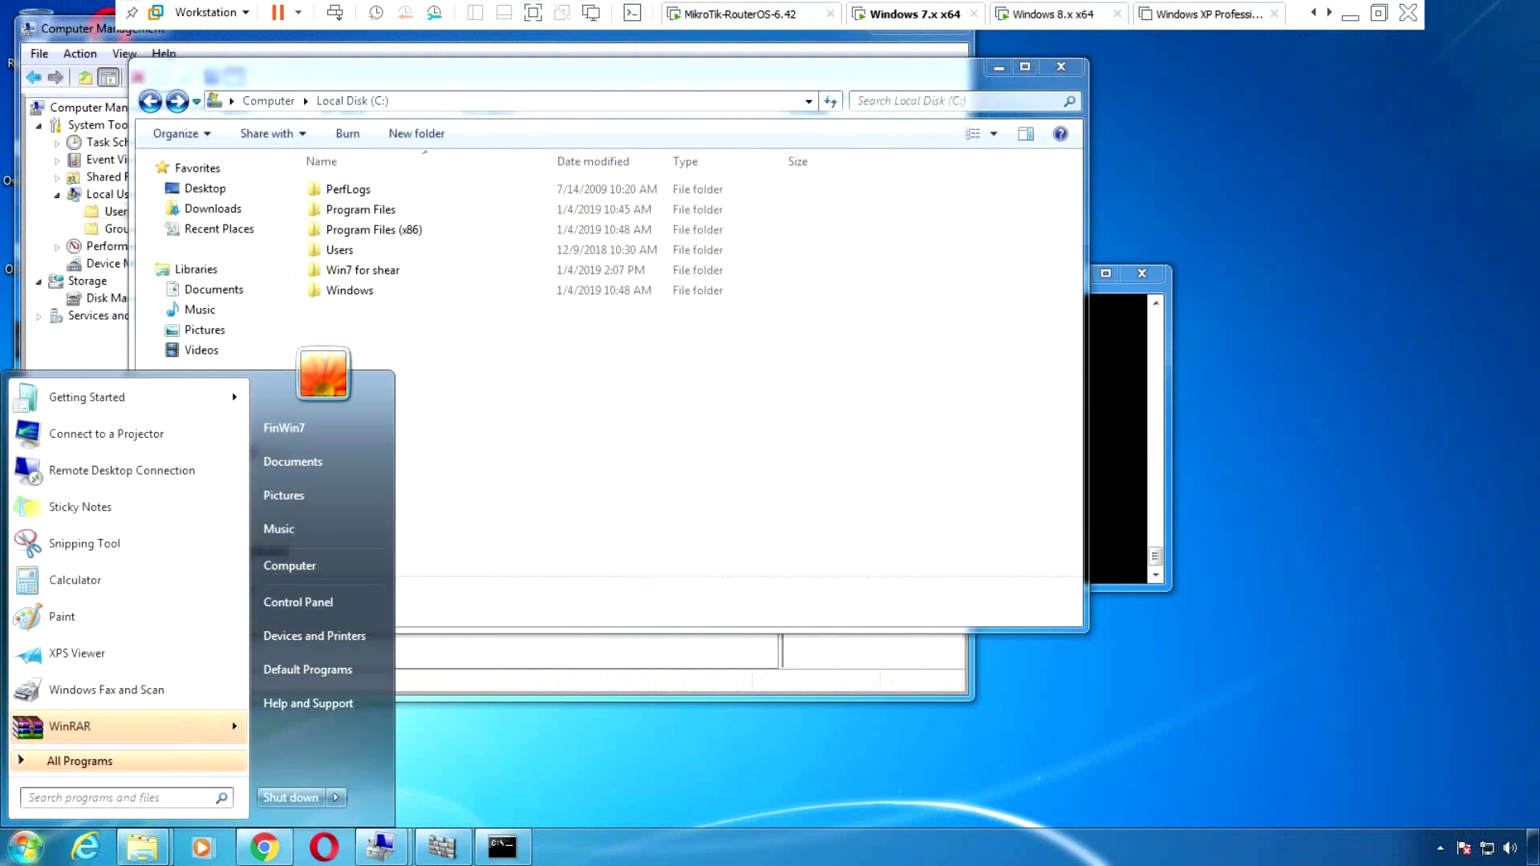
text(edit)
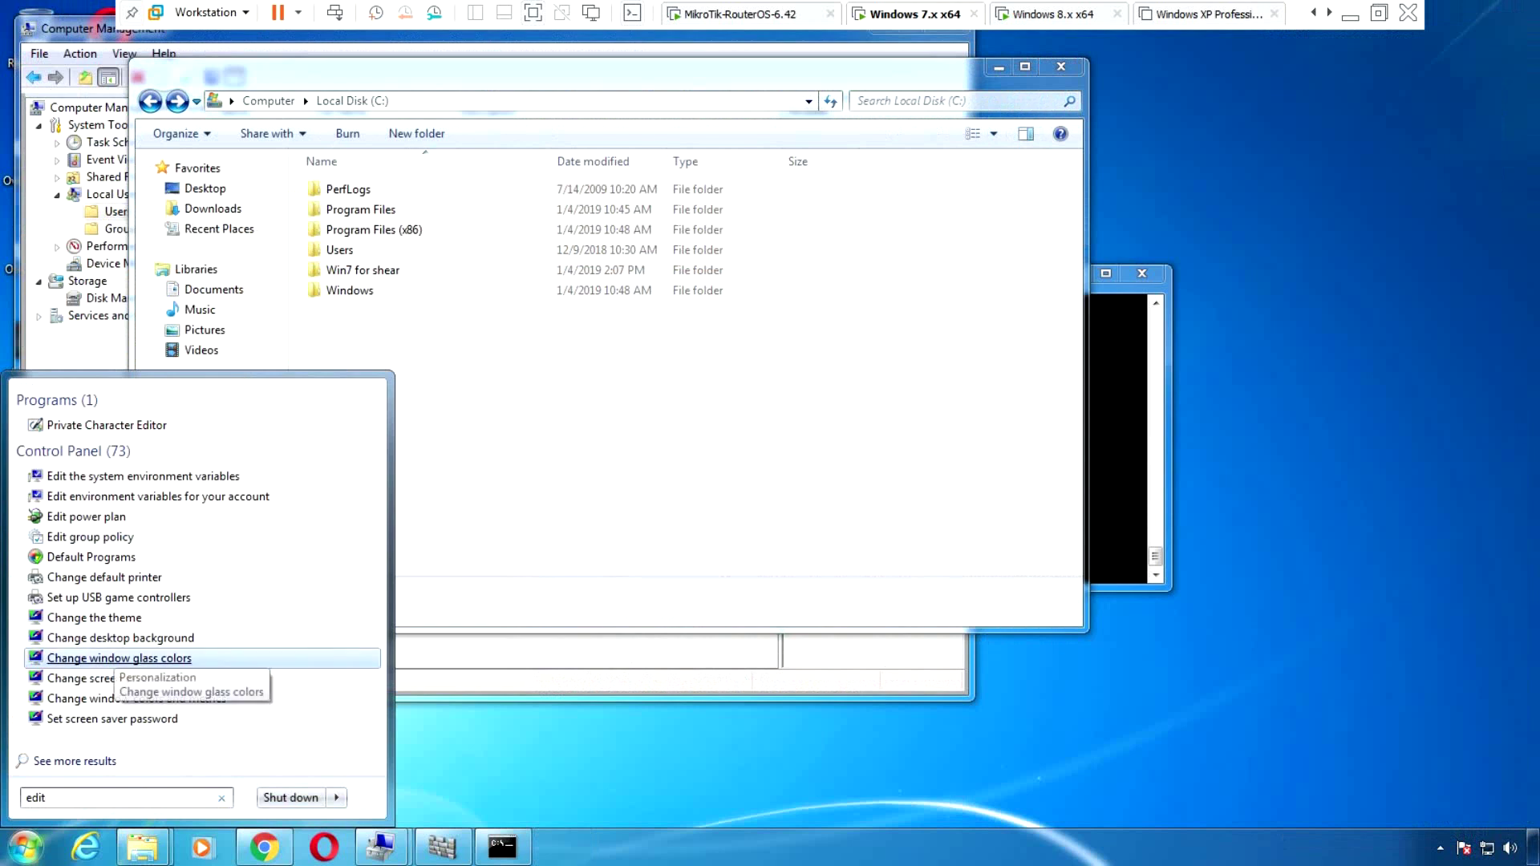
text( g)
click(90, 425)
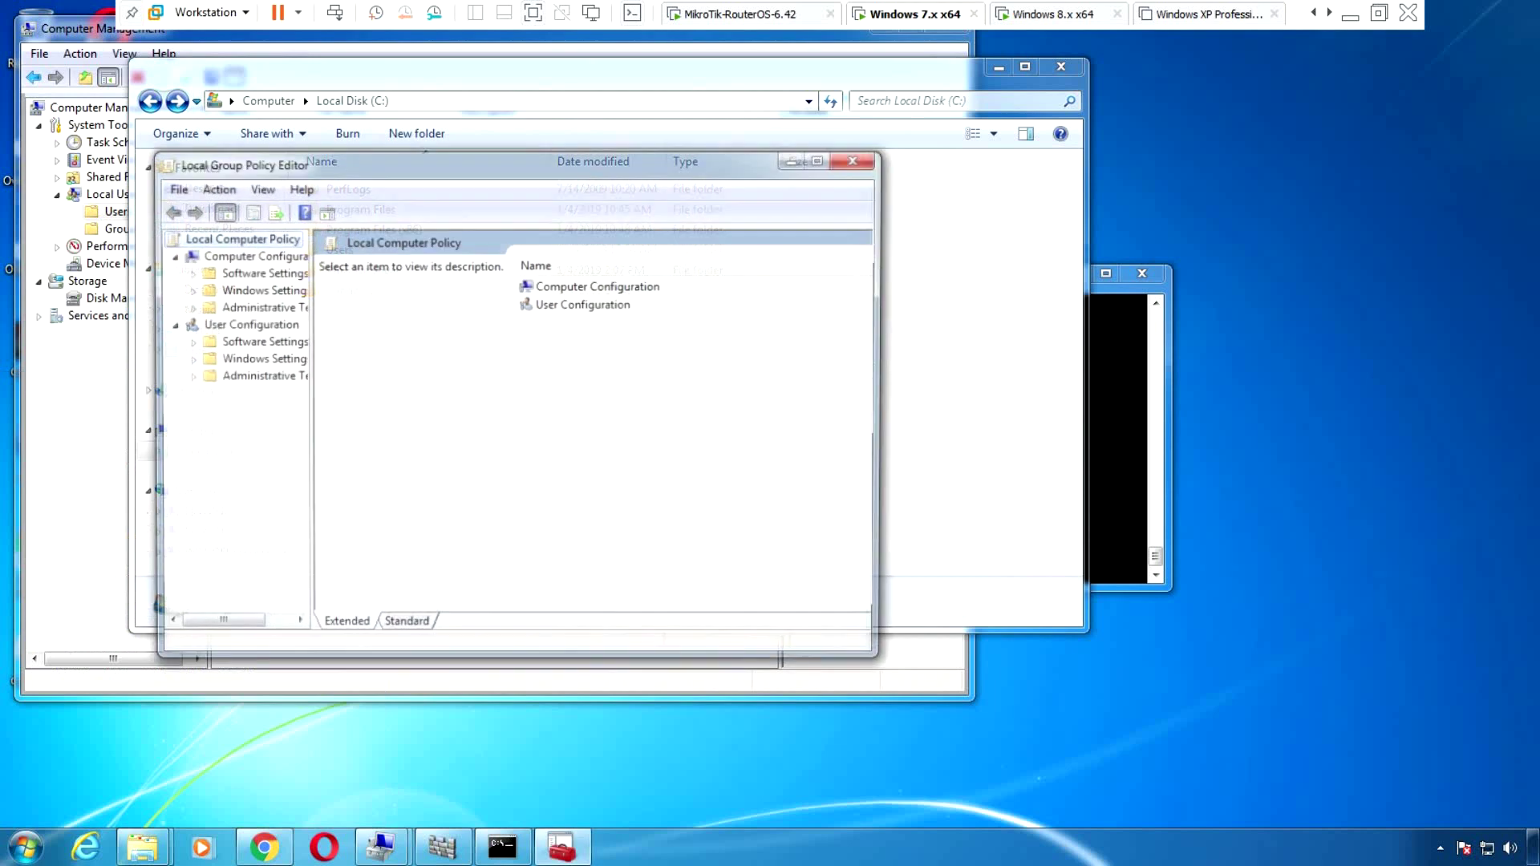
click(257, 306)
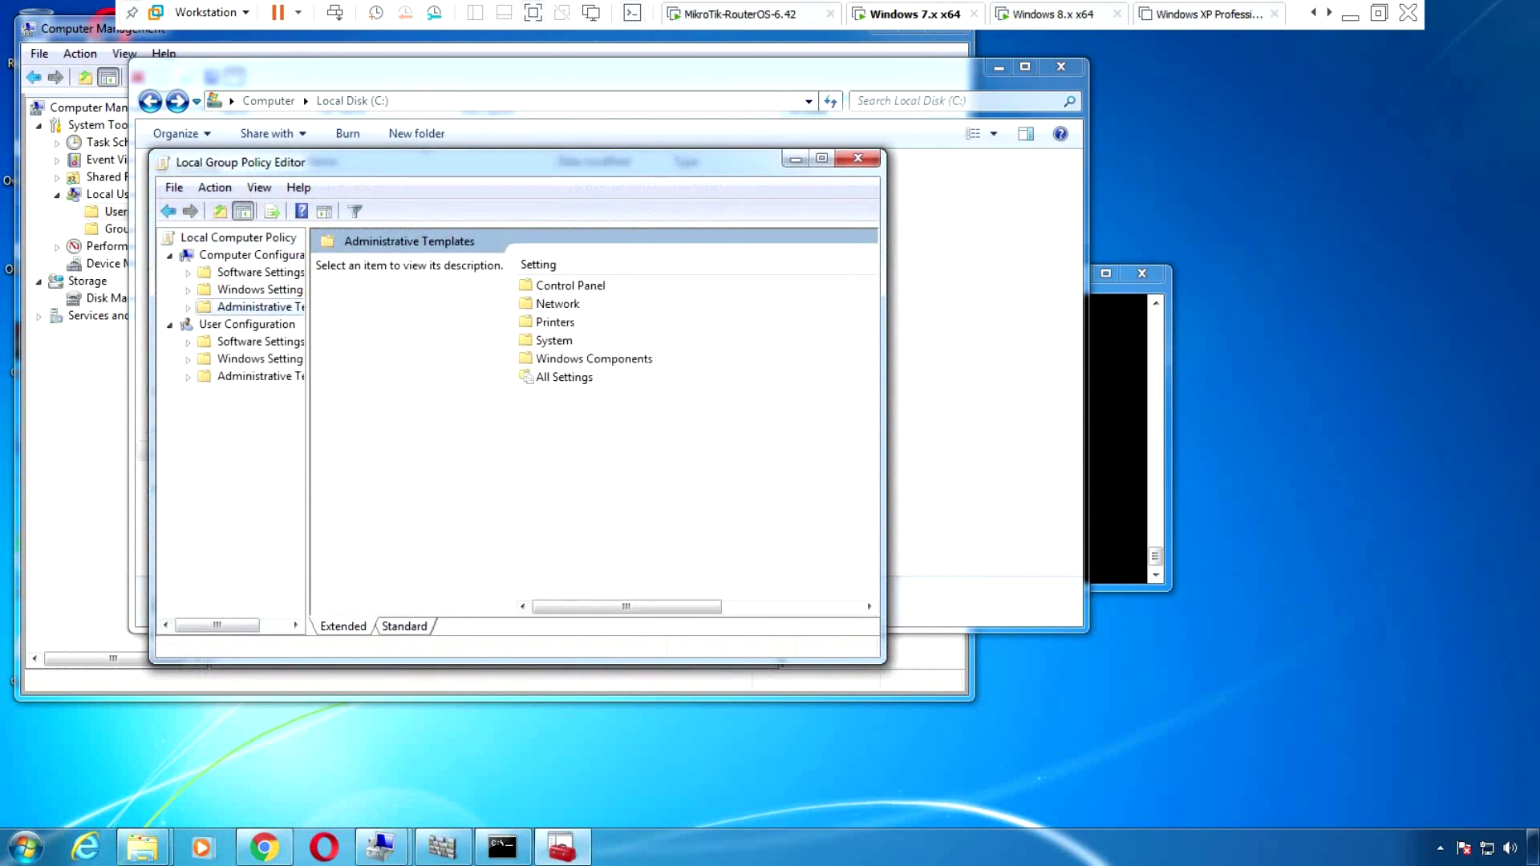
drag(308, 449, 411, 449)
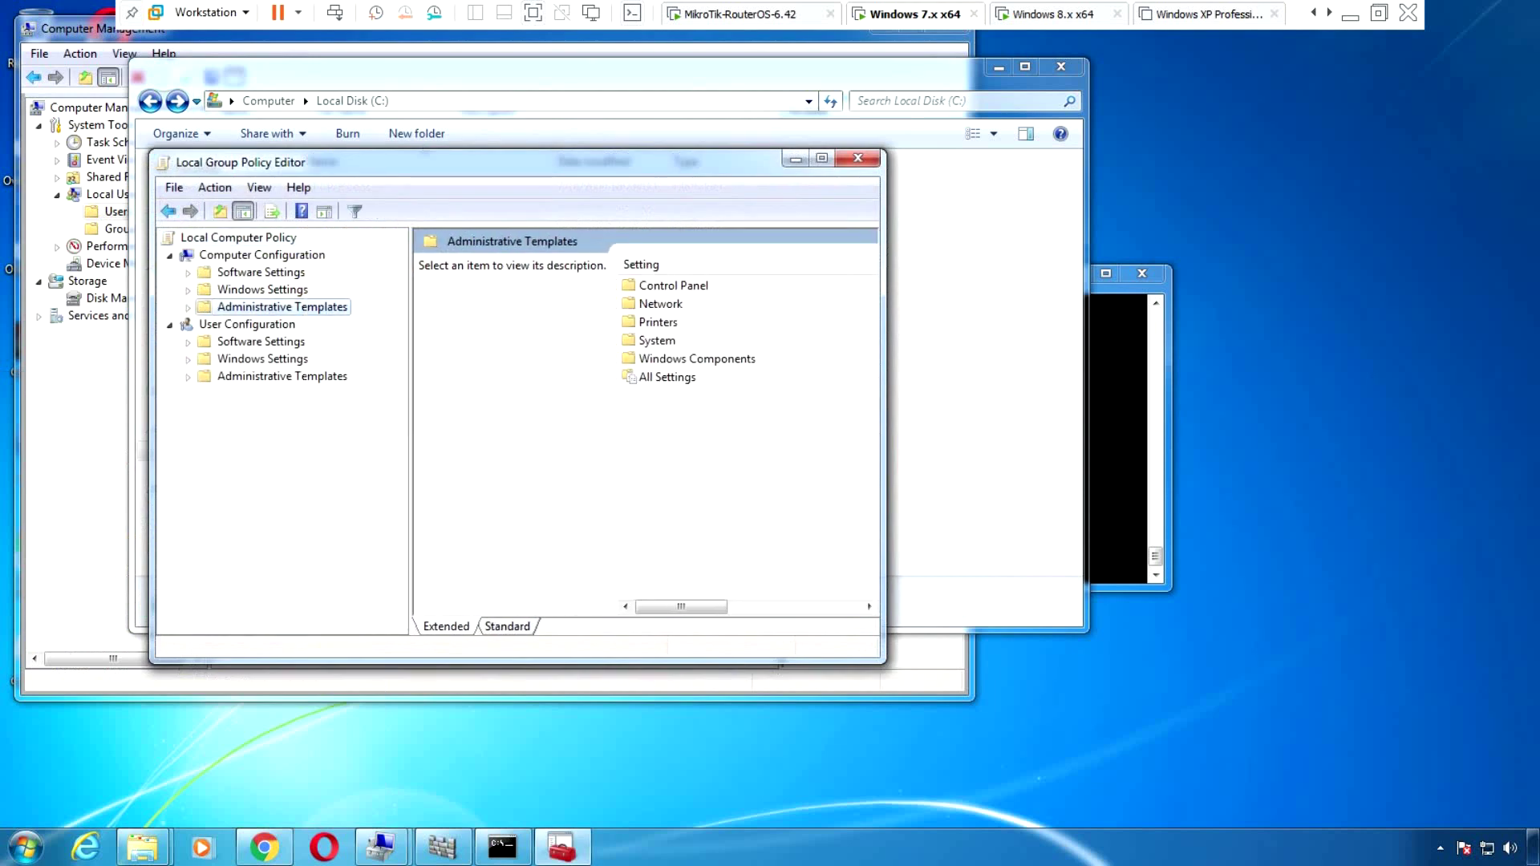
Expand Administrative Templates > Windows Components and select Windows Defender to list its policies
key(Right)
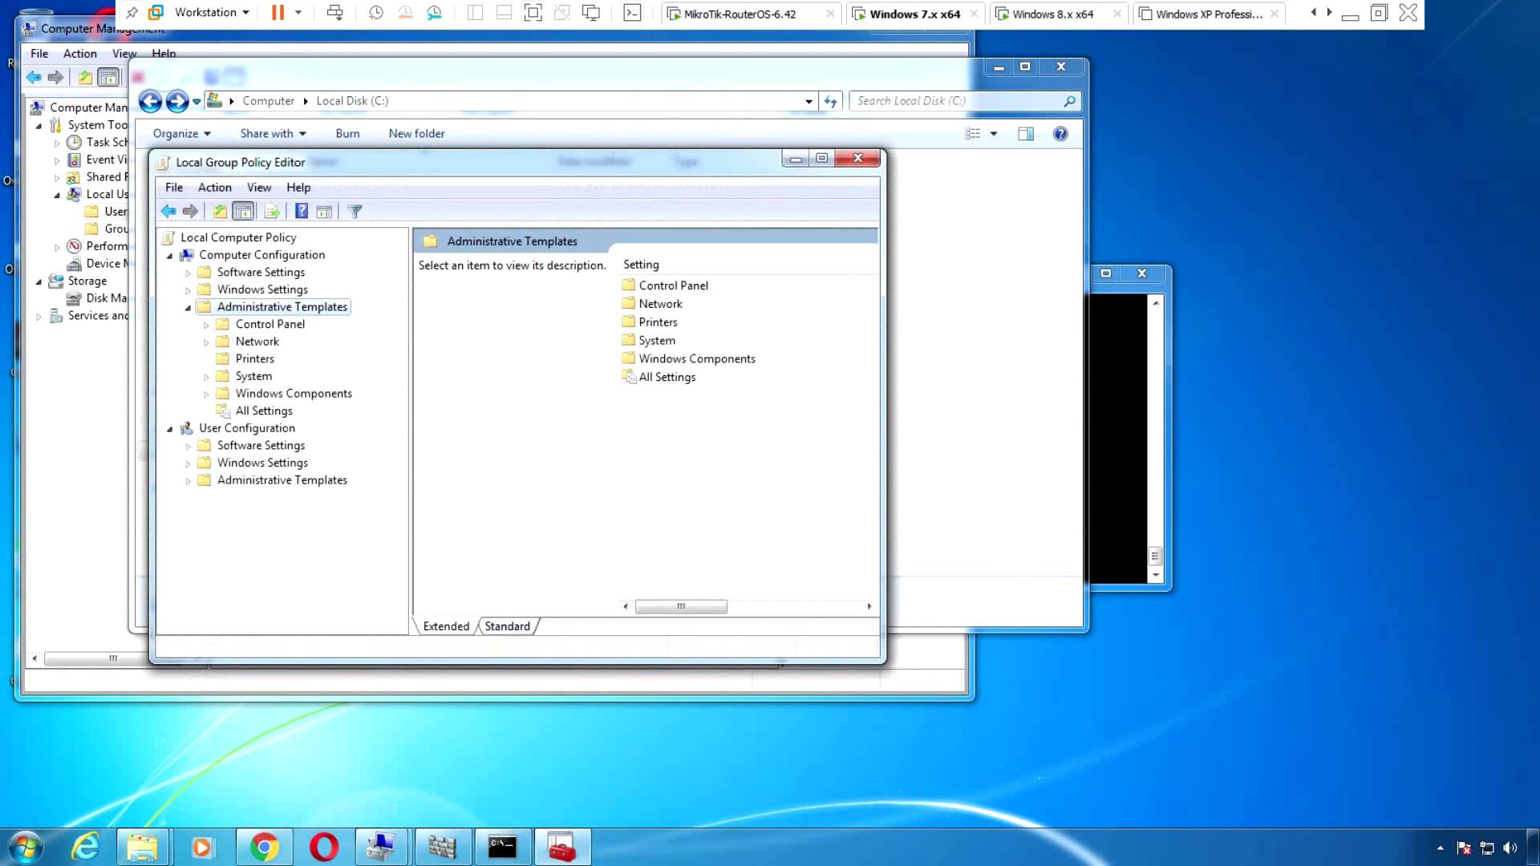
key(Down)
key(Down)
key(Down)
key(Down)
key(Down)
key(Right)
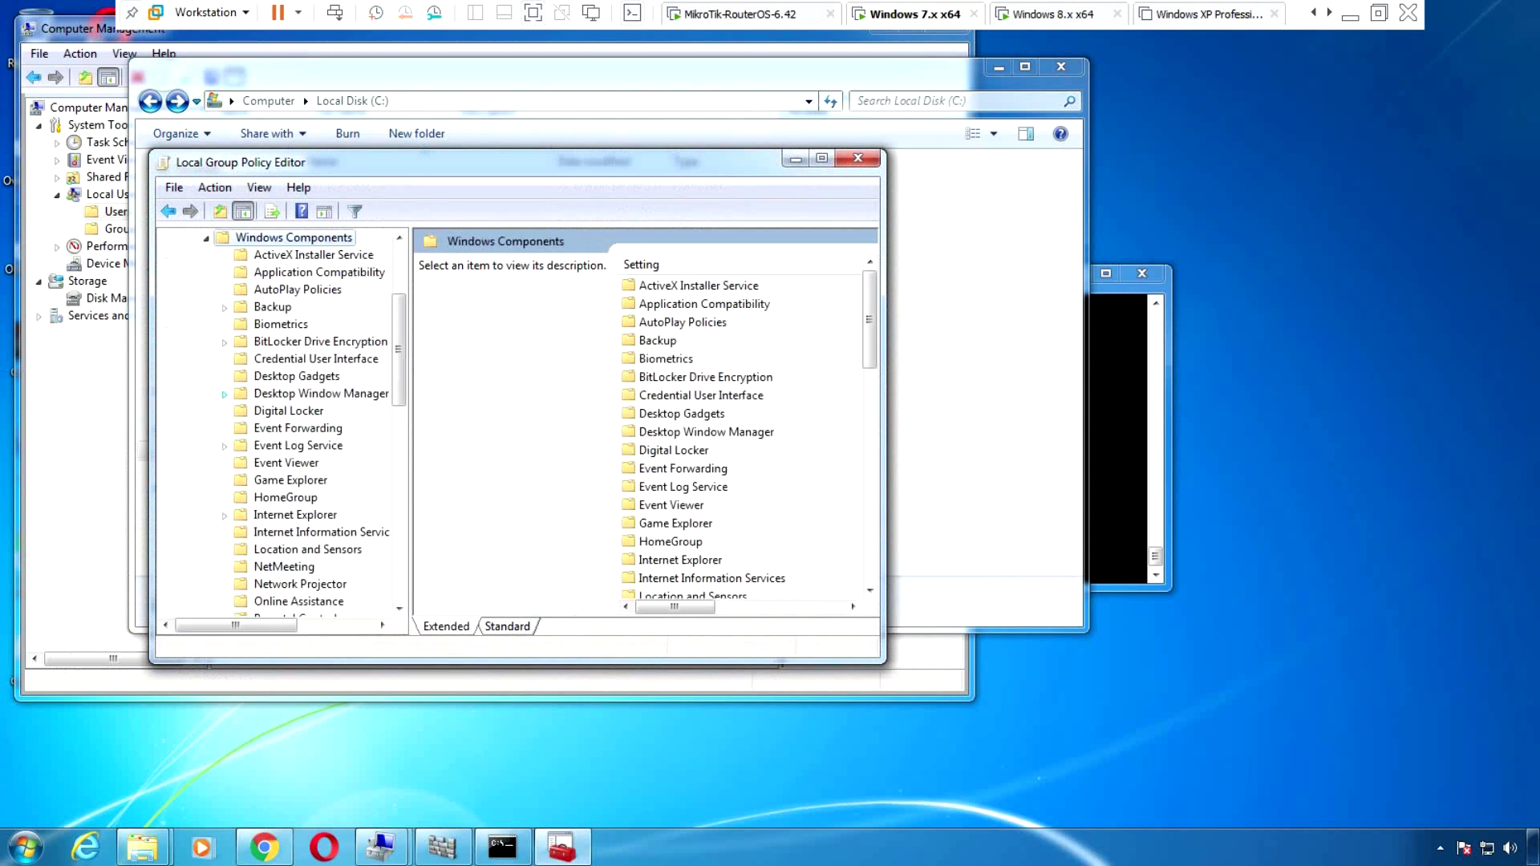
key(Down)
key(Down)
key(Down)
key(Down)
key(Down)
key(Down)
key(Down)
key(Down)
key(Down)
key(w)
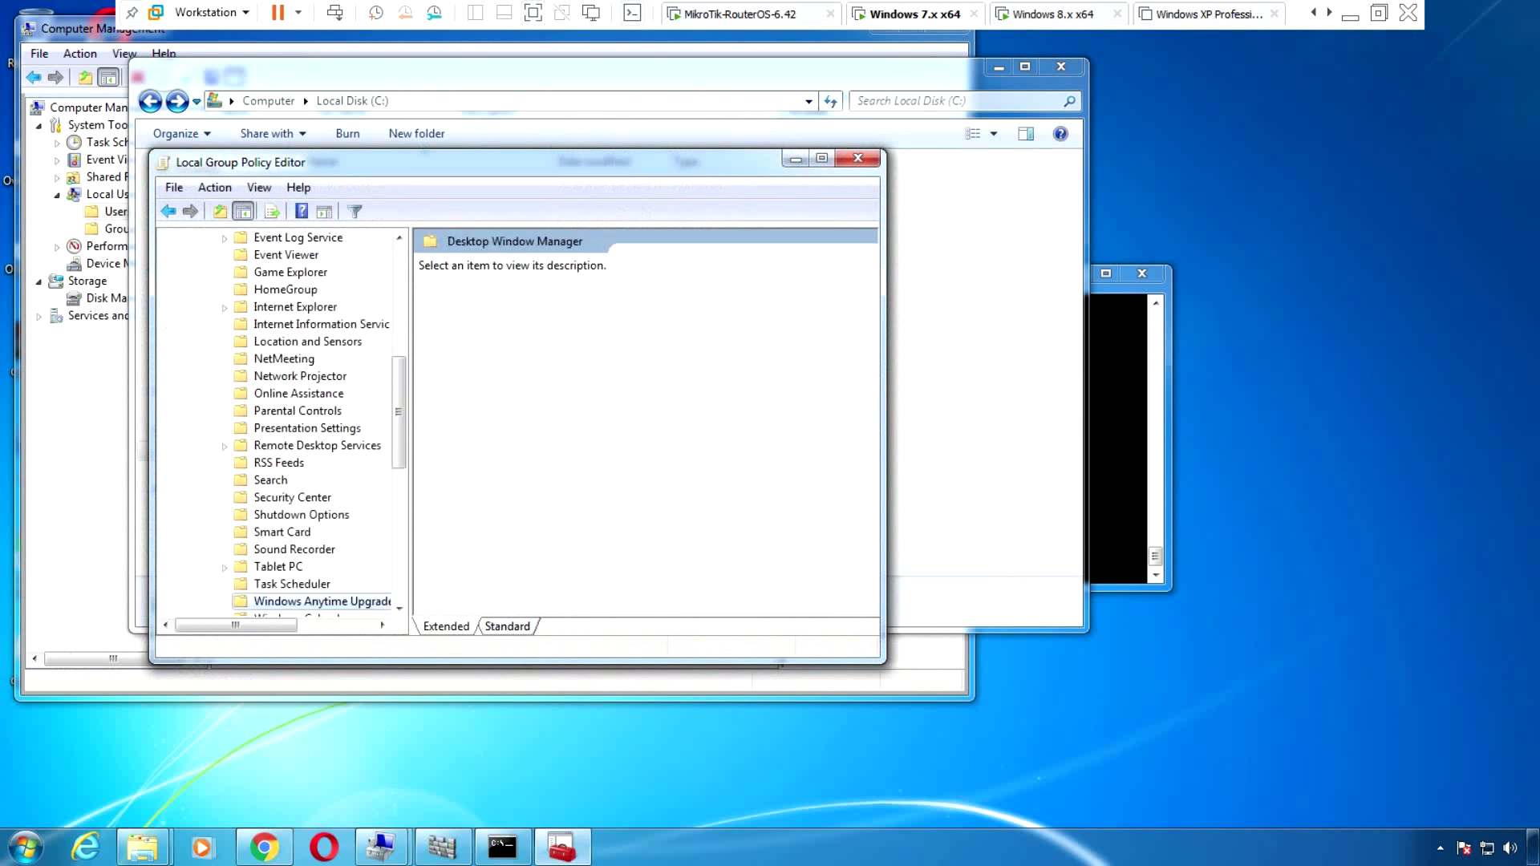
key(Down)
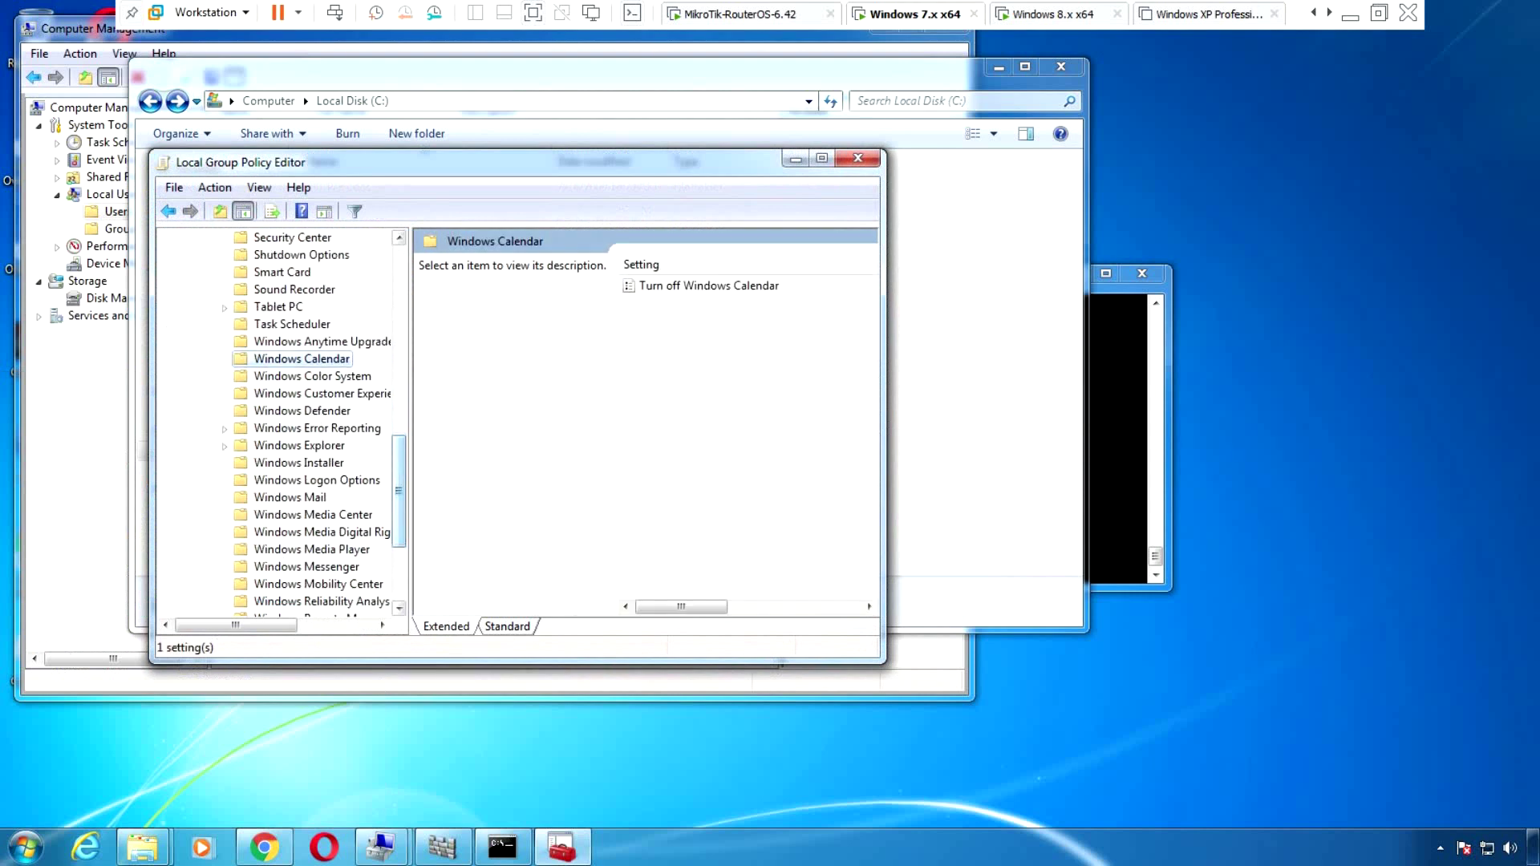
scroll(281, 421, down, 3)
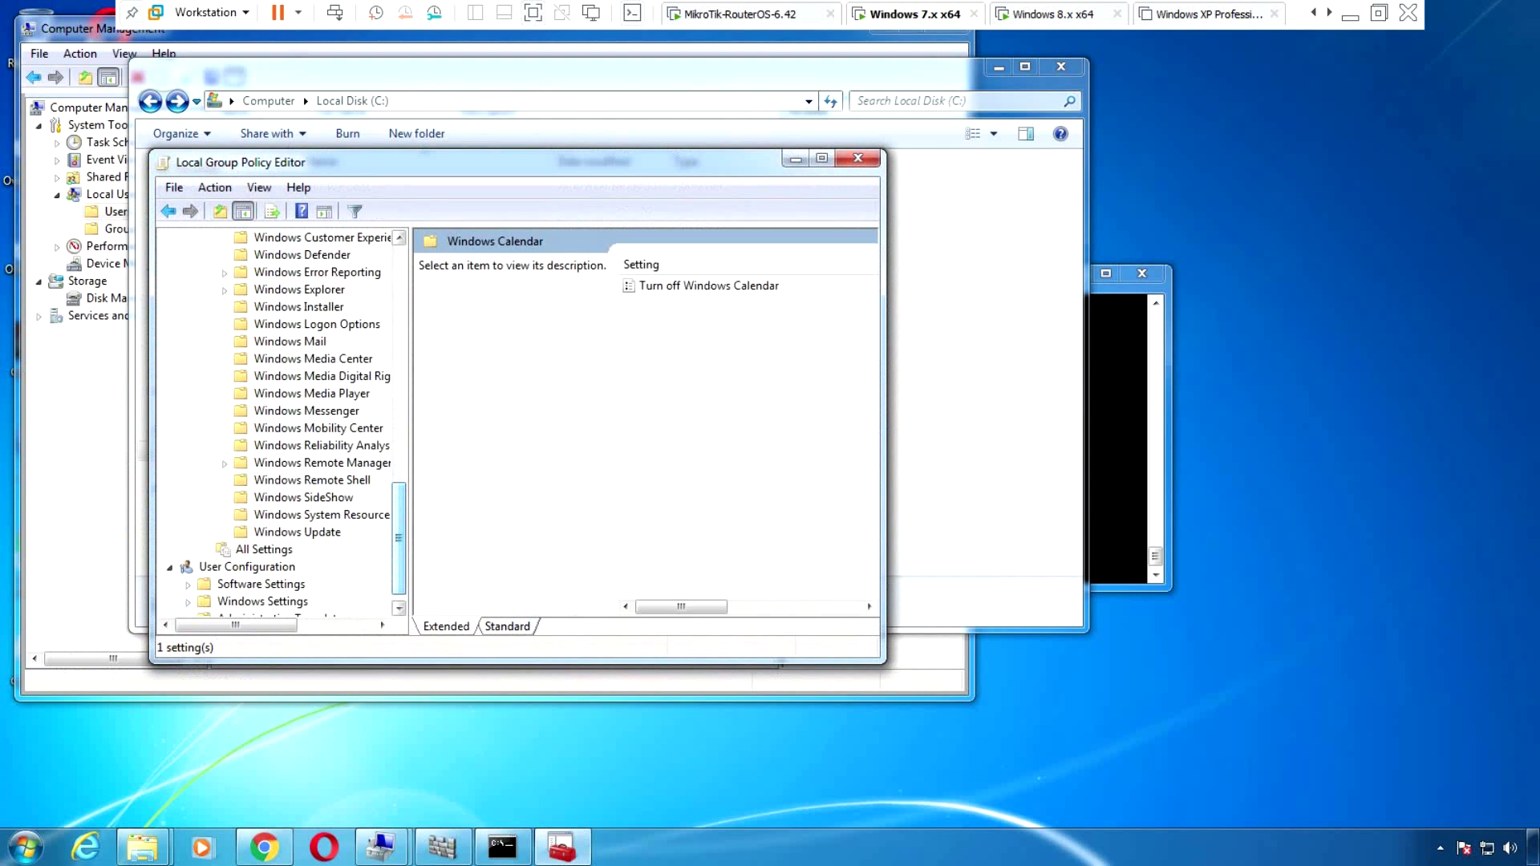
scroll(281, 421, up, 3)
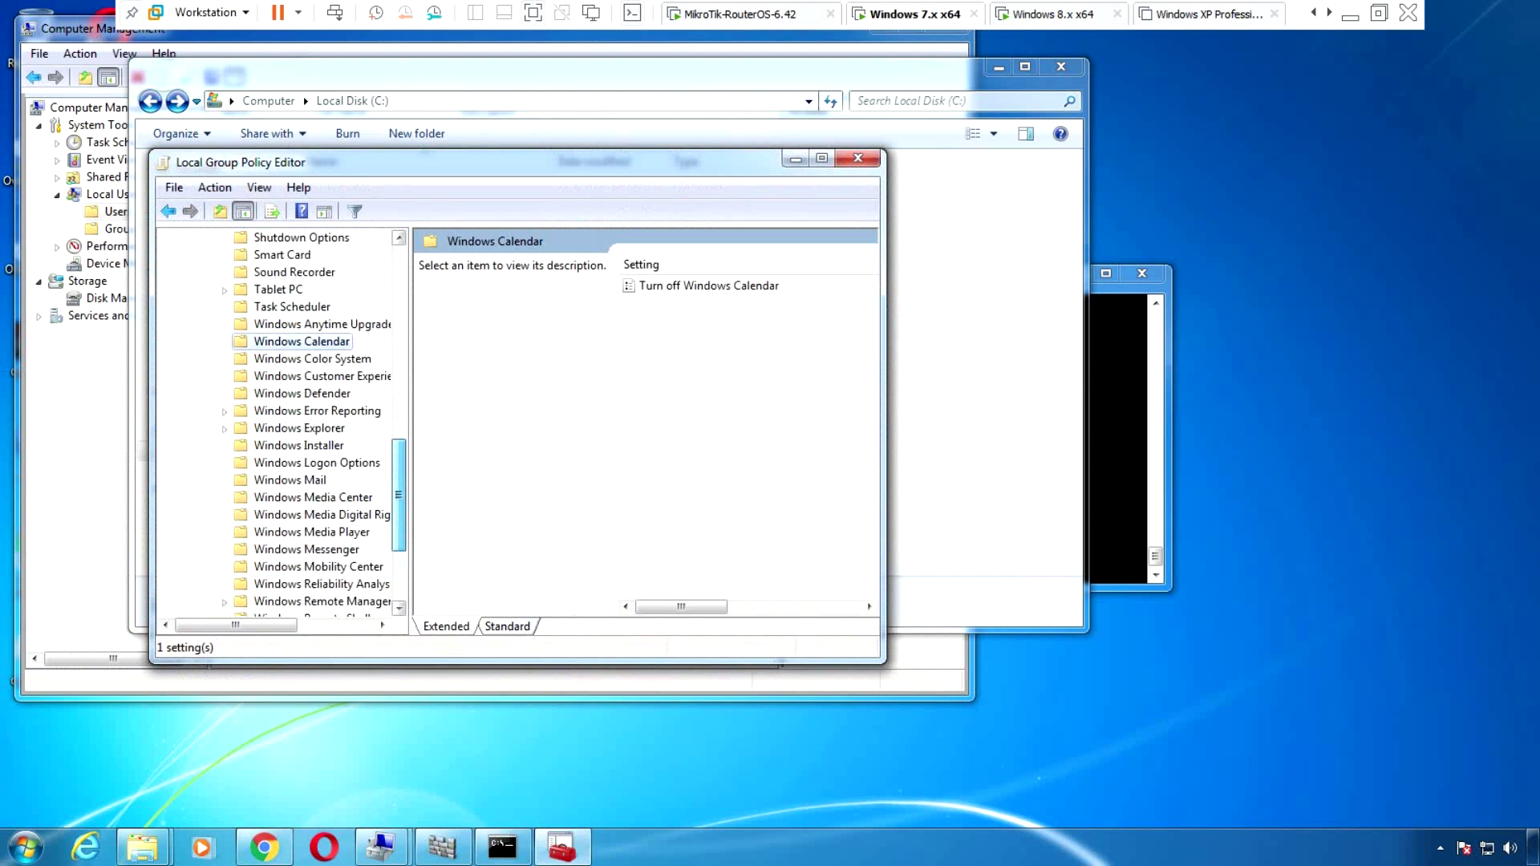
click(302, 393)
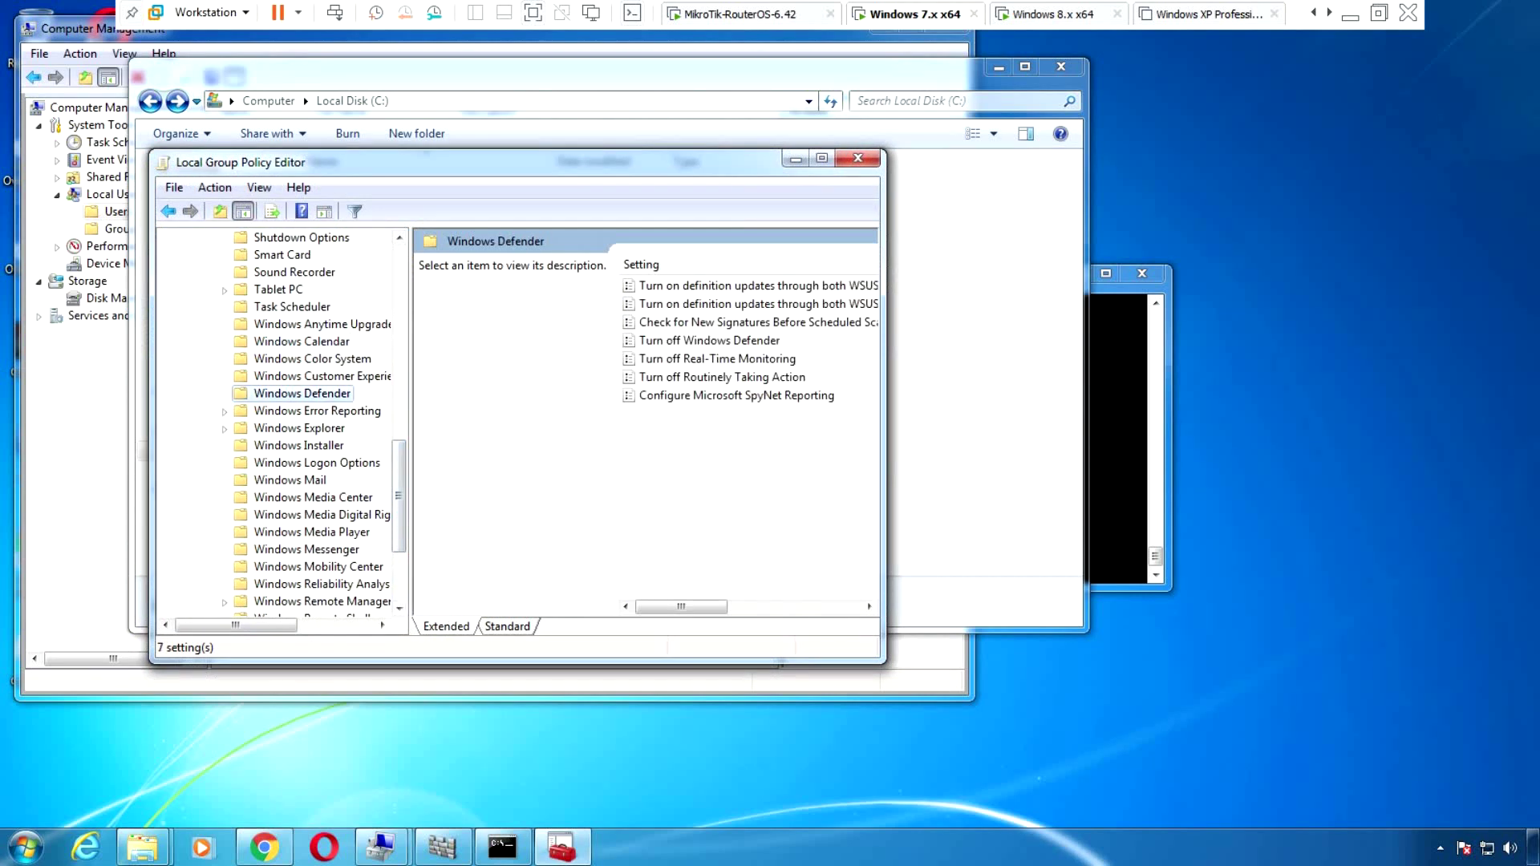
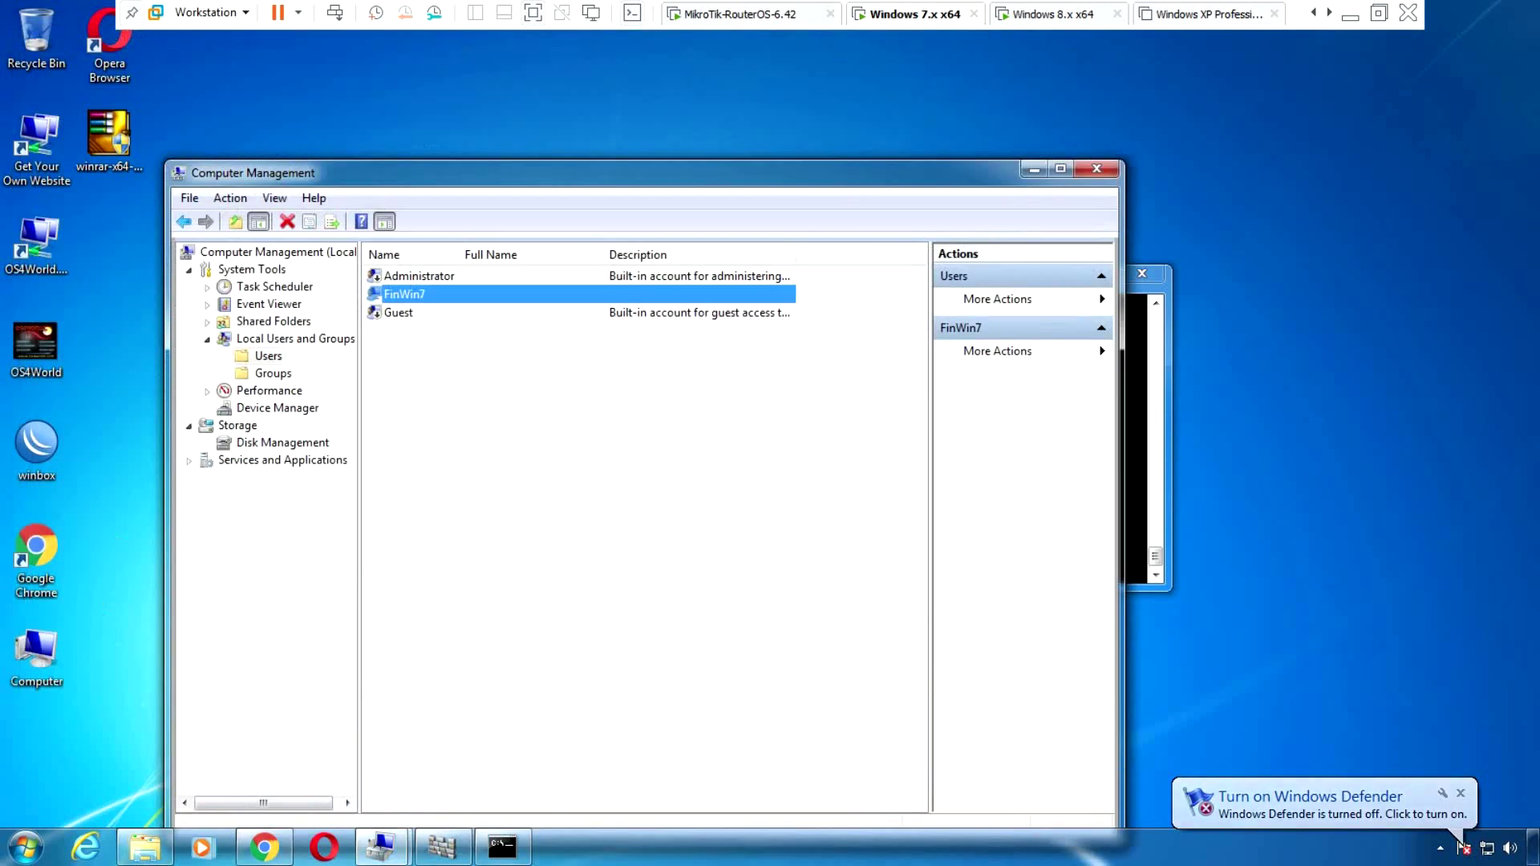
Close Computer Management and refresh the desktop, leaving only the ping -t 192.168.9.129 console visible
key(alt+F4)
key(shift+F10)
key(Escape)
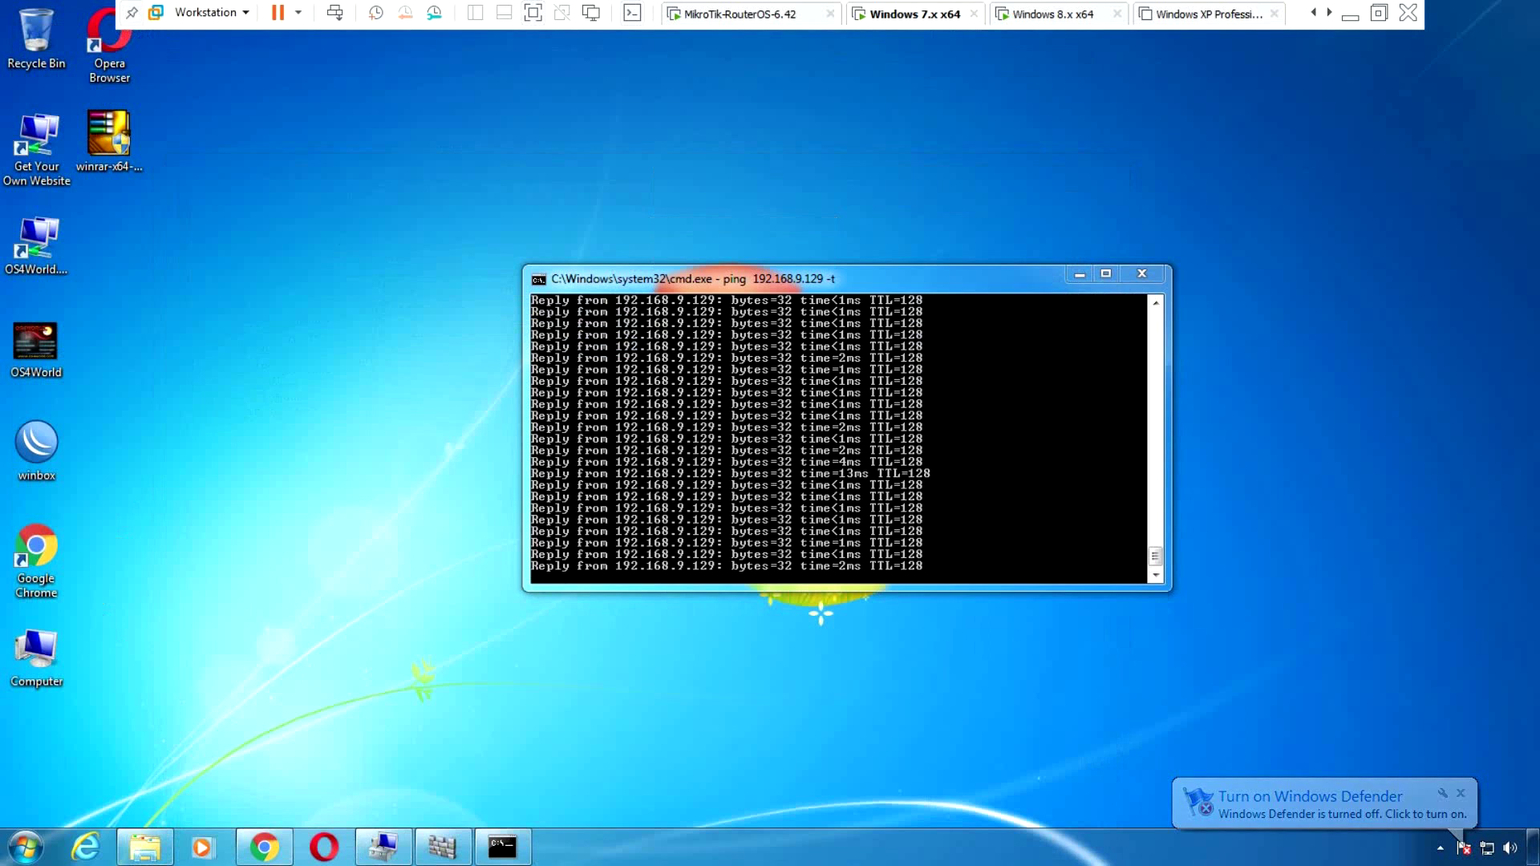
key(shift+F10)
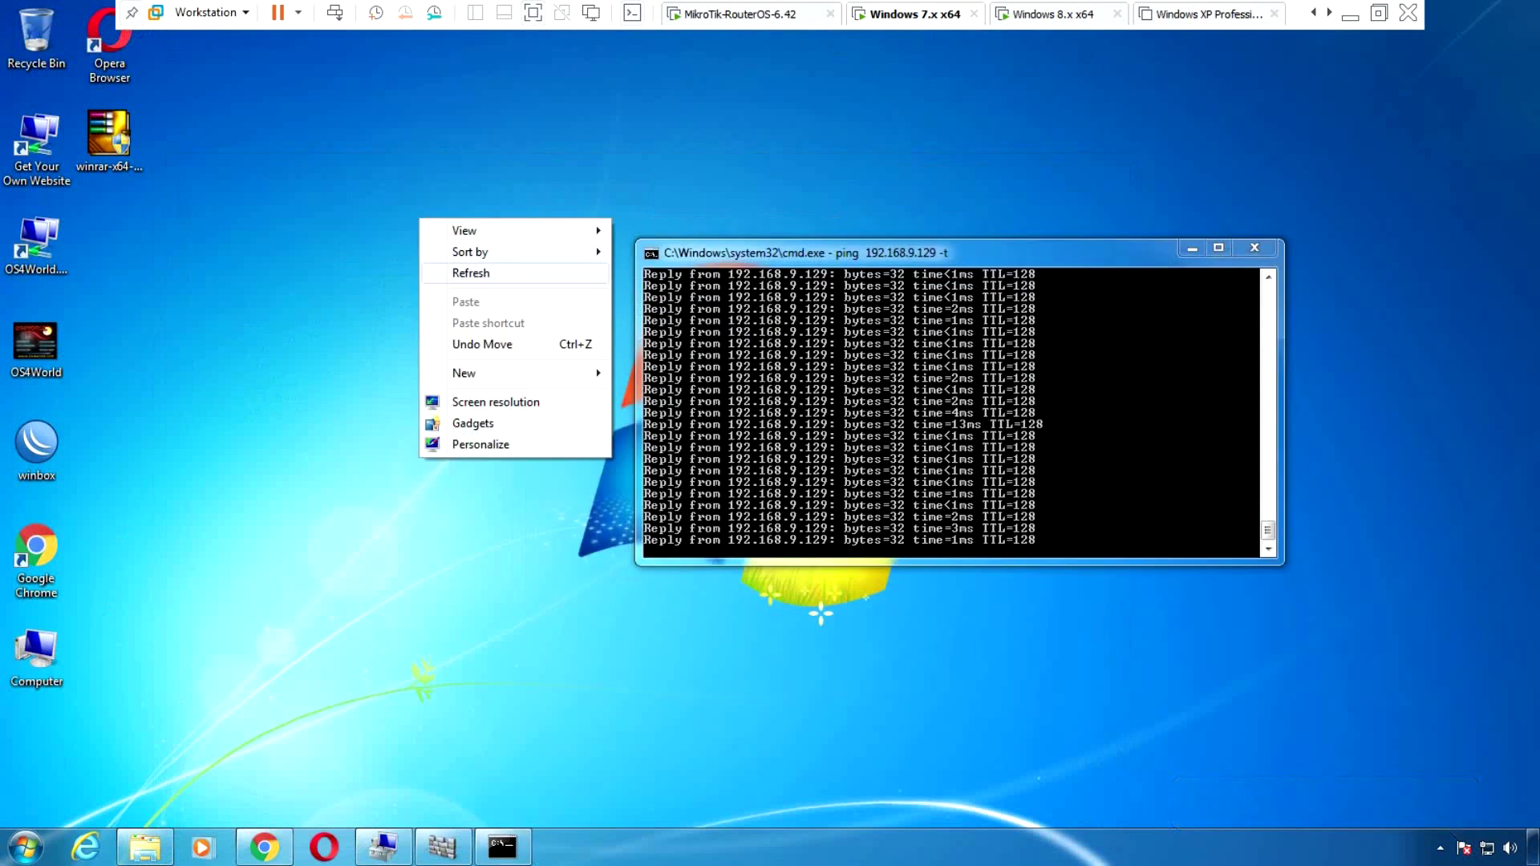
key(Escape)
key(shift+F10)
key(Escape)
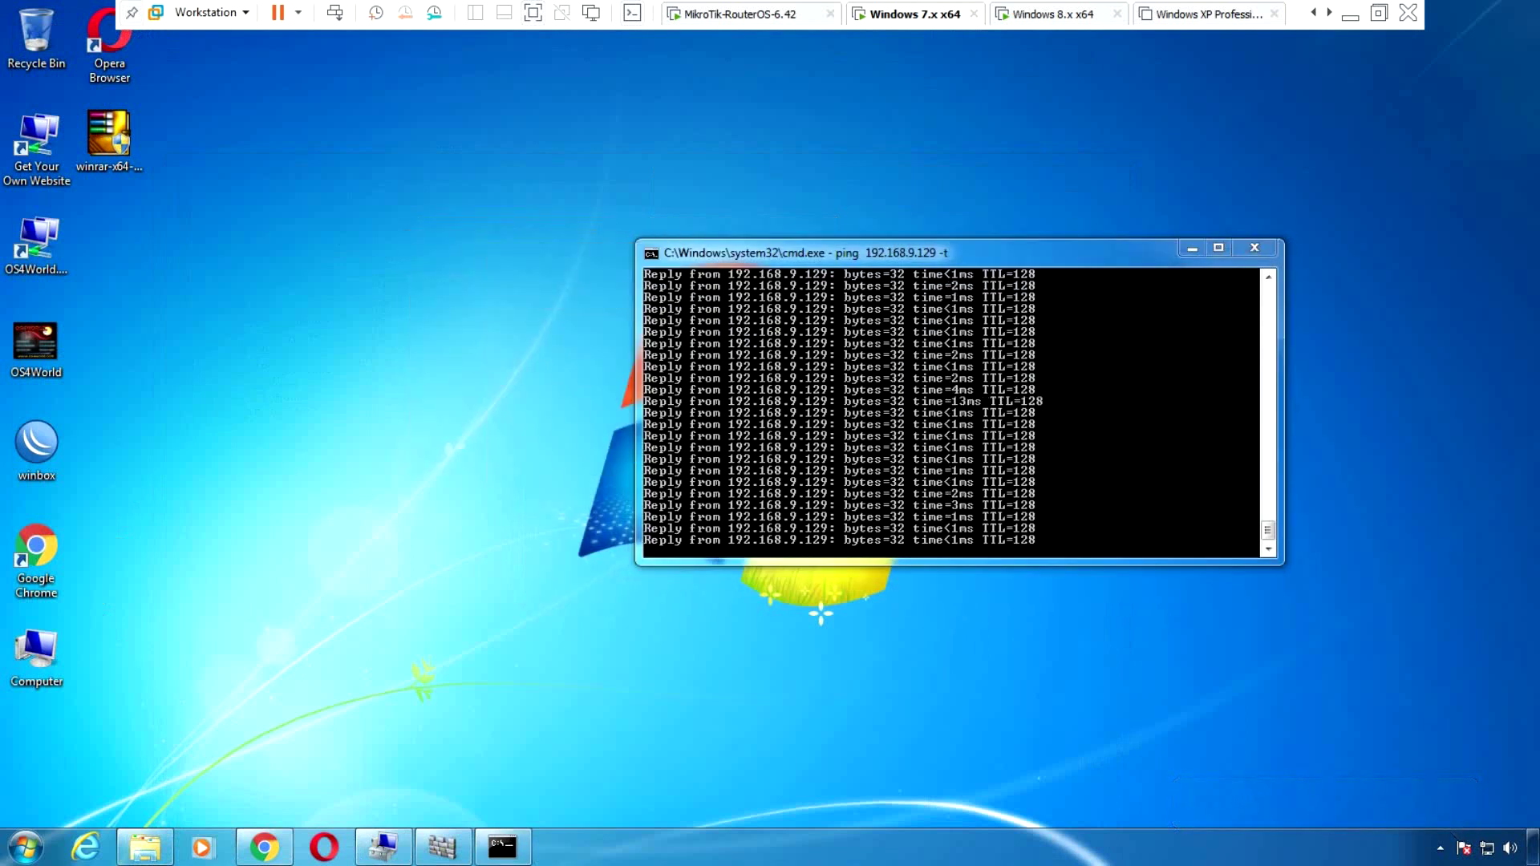
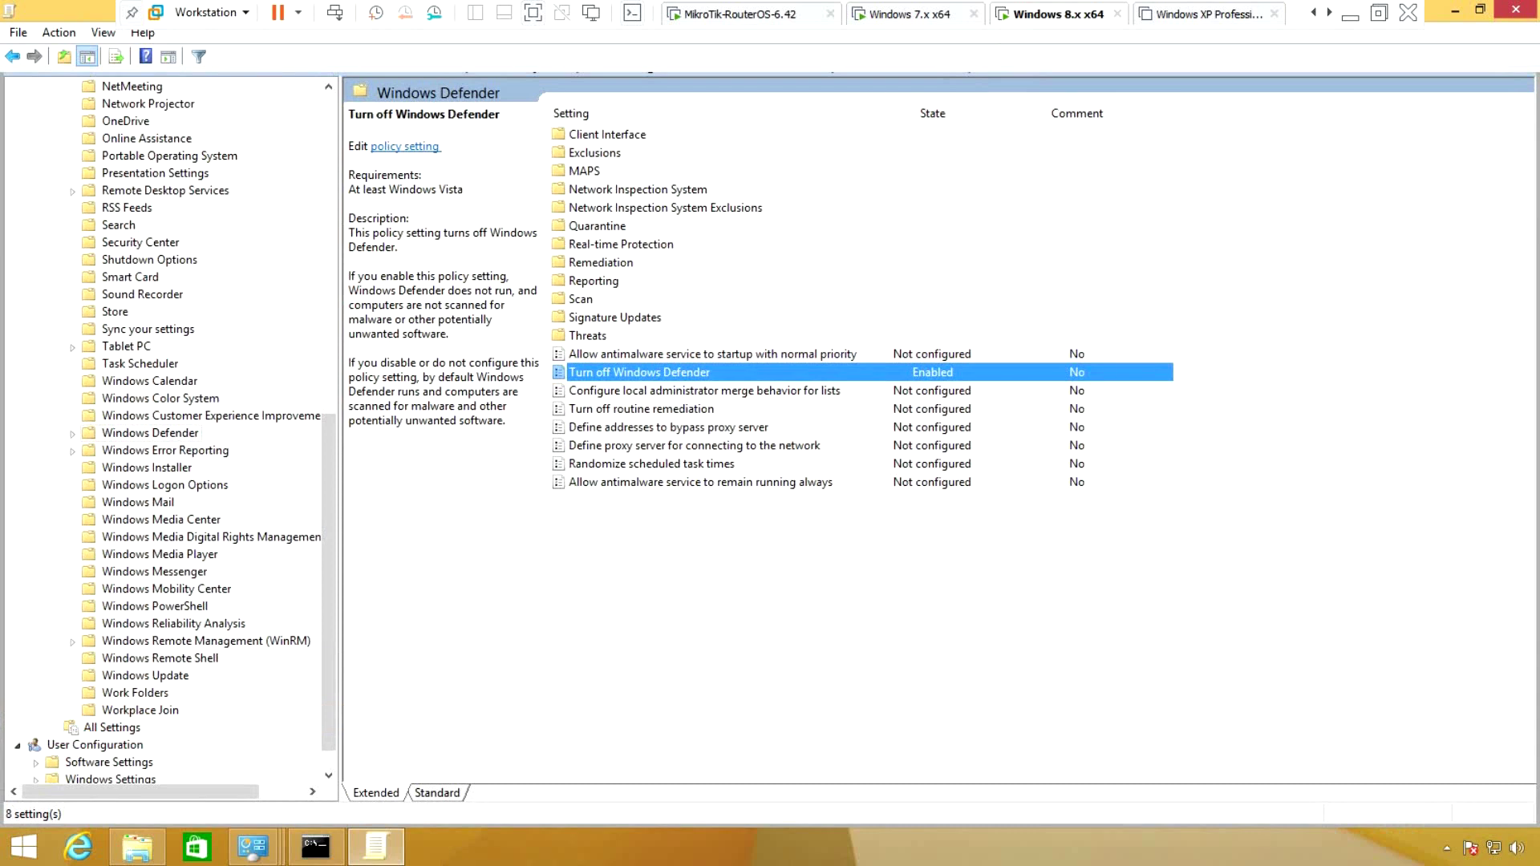
Close the Group Policy Editor, Windows Firewall and shared-folder windows in Windows 8
double_click(48, 9)
key(alt+F4)
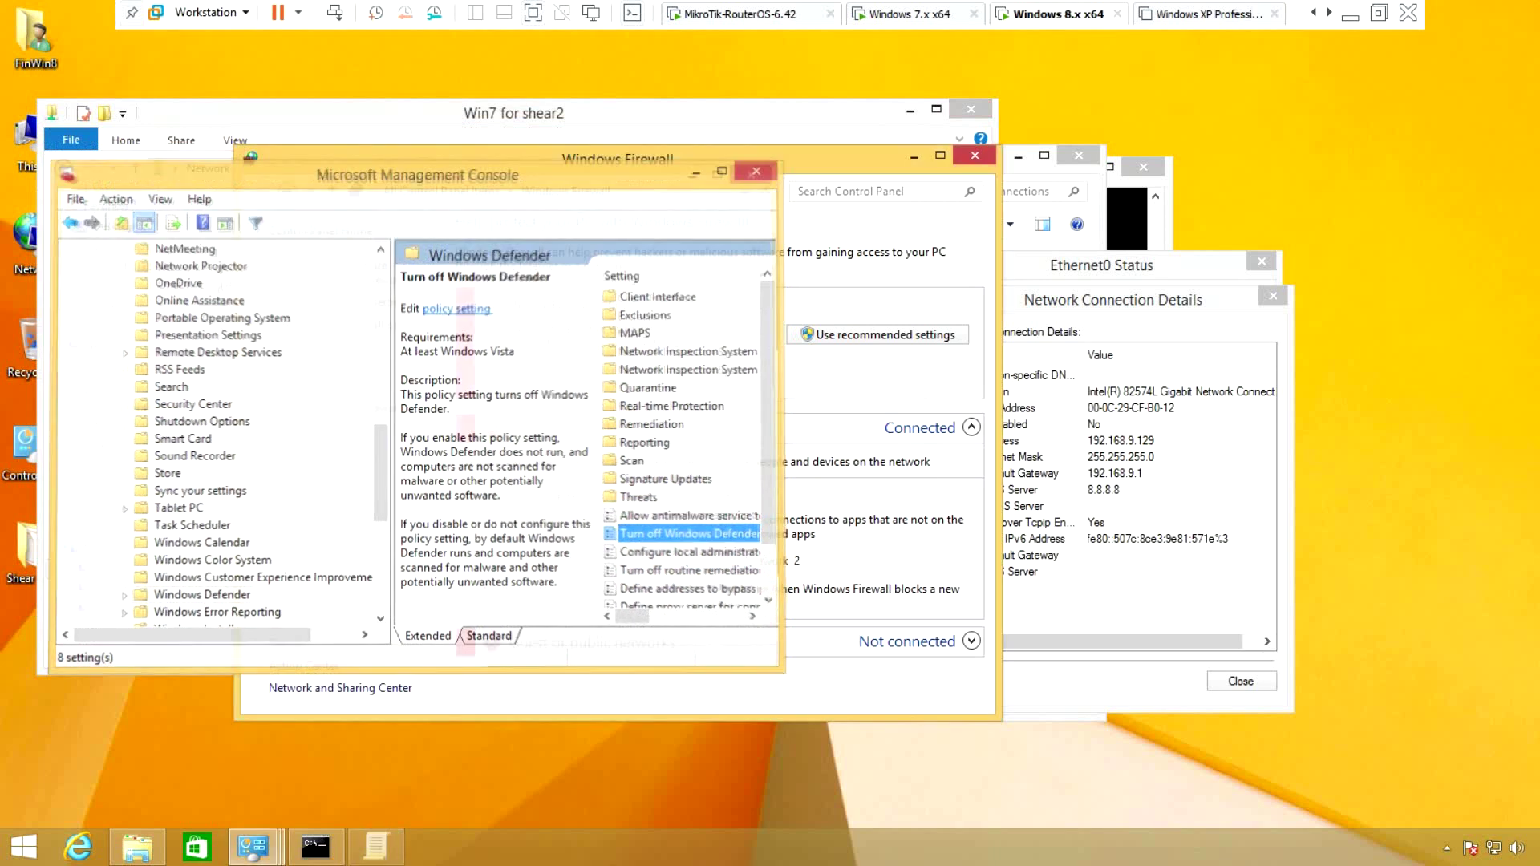
key(alt+F4)
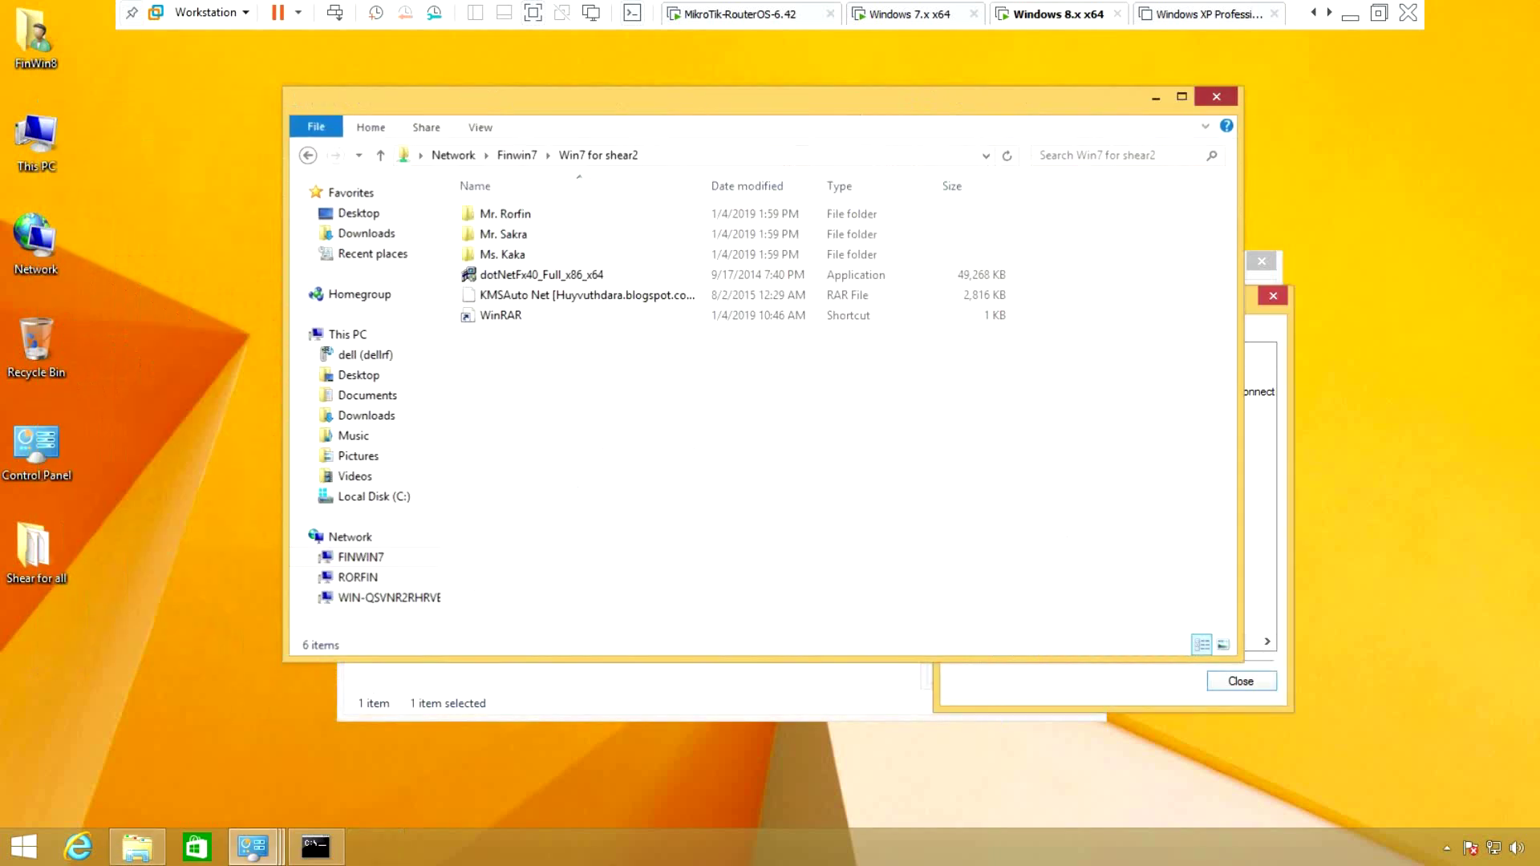
key(alt+F4)
key(alt+F4)
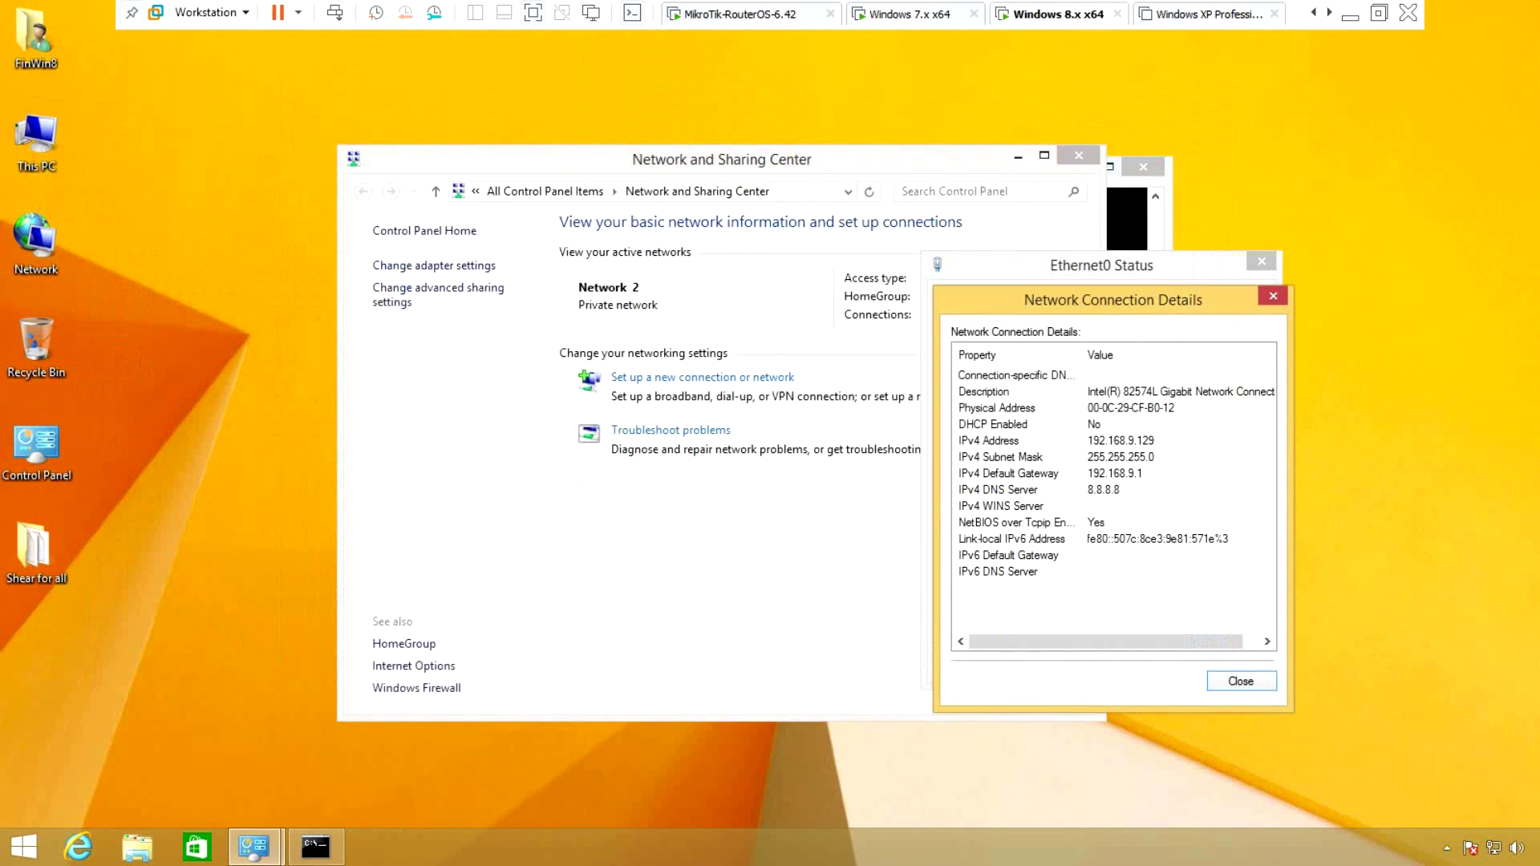
Refresh the Windows 8 desktop
right_click(165, 215)
right_click(180, 230)
click(233, 286)
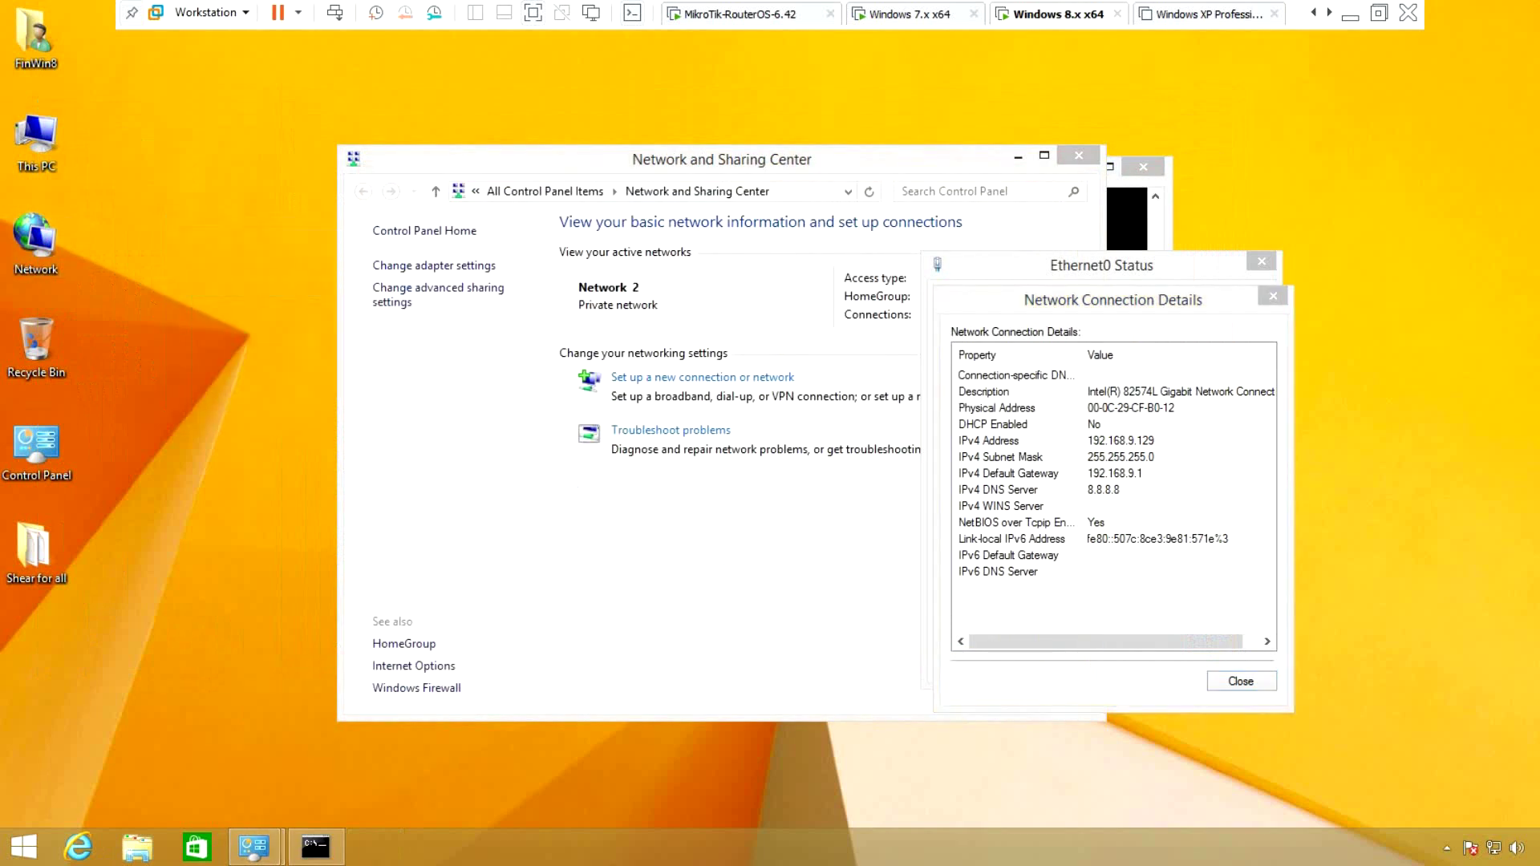
Open \\FINWIN7 from the Run box to show its Users and Win7 for shear2 shares
key(super+r)
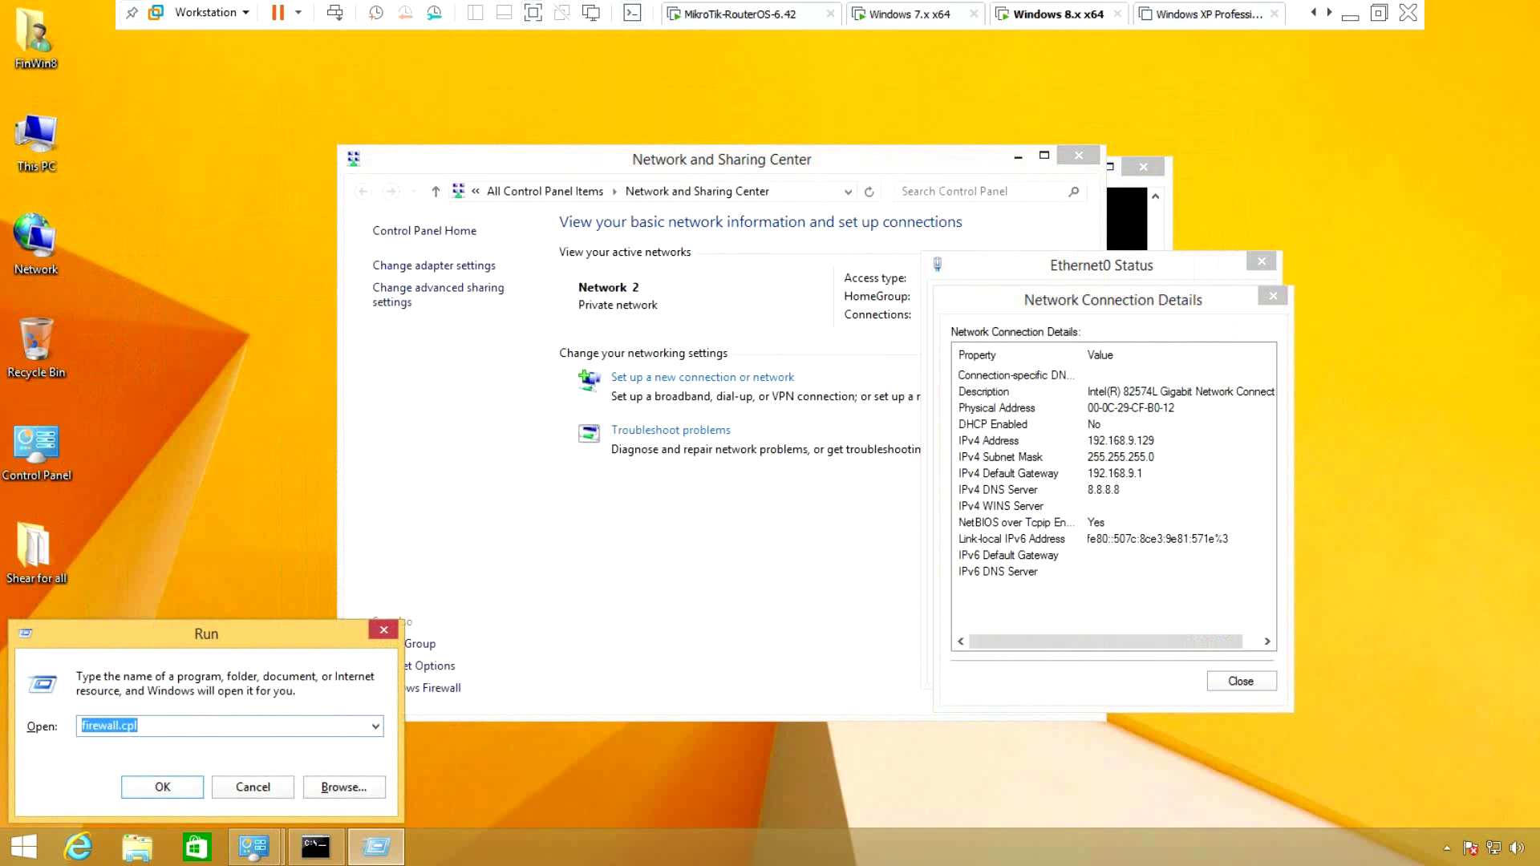
text(\)
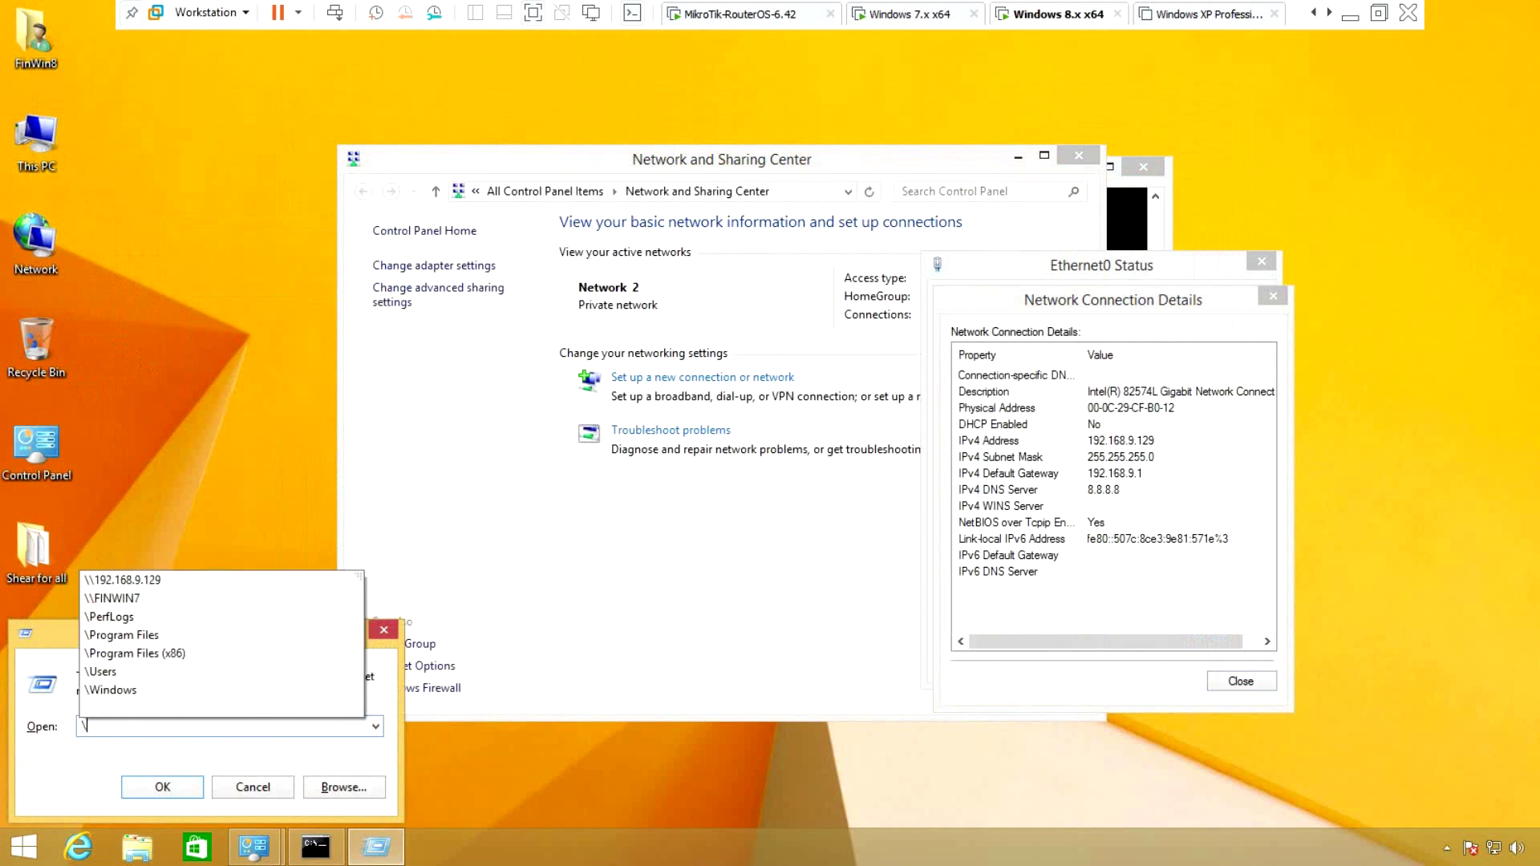
key(BackSpace)
text(\\)
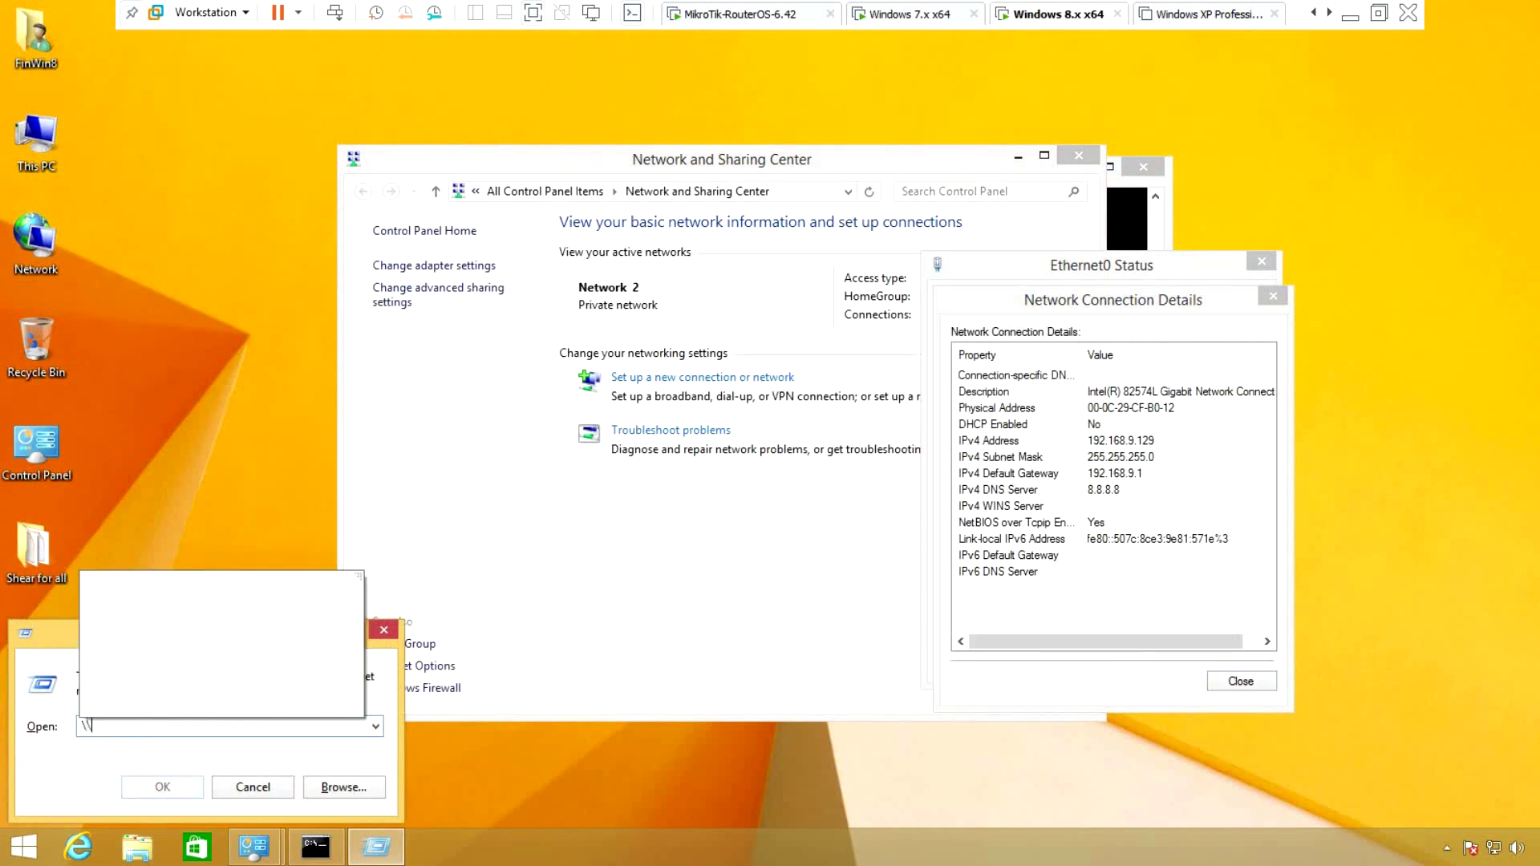
text(Fin)
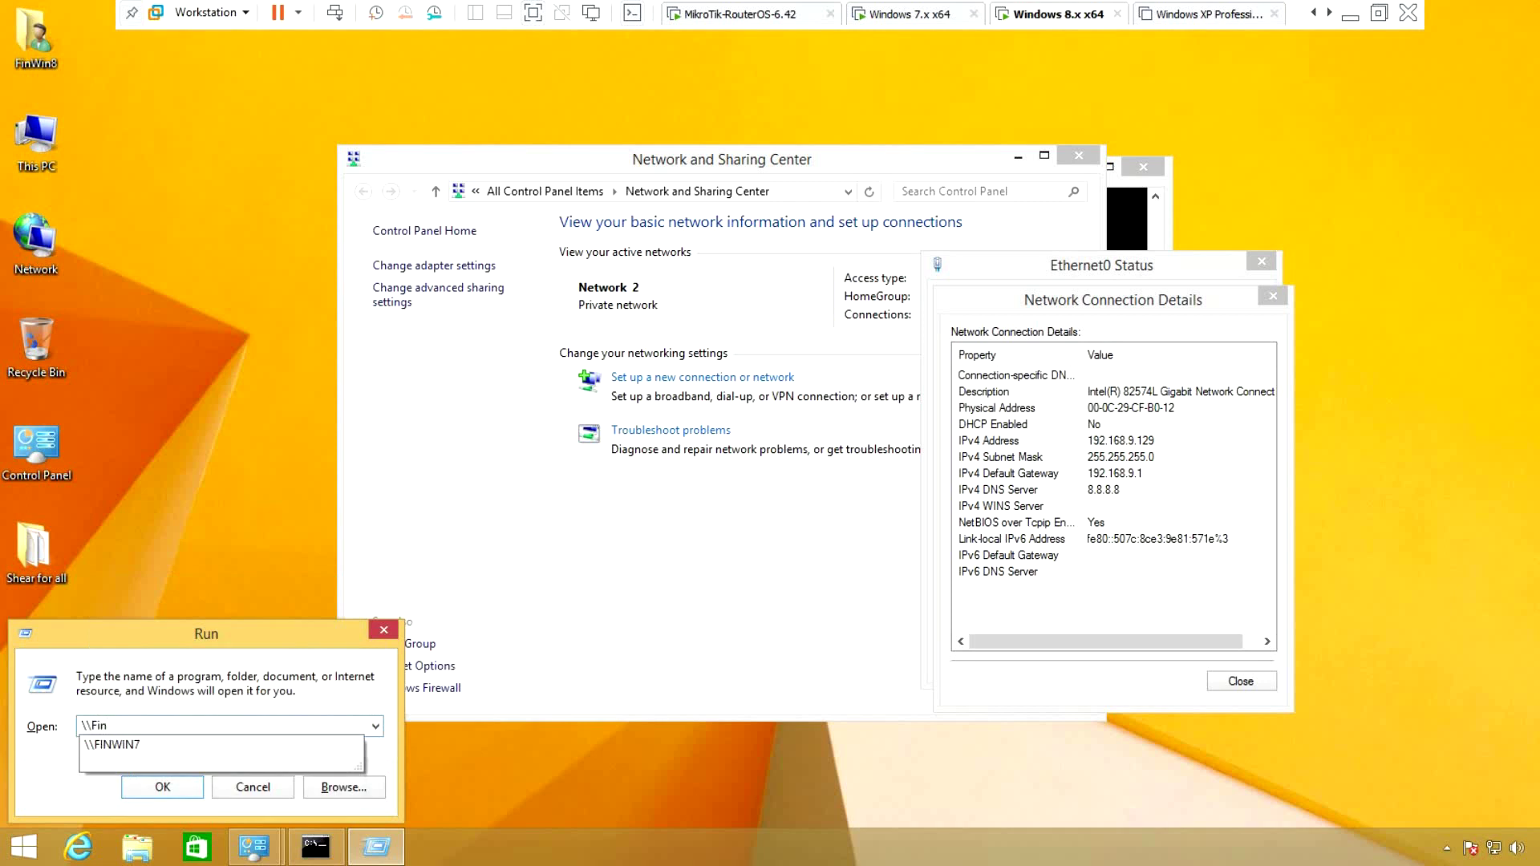
key(Down)
key(Return)
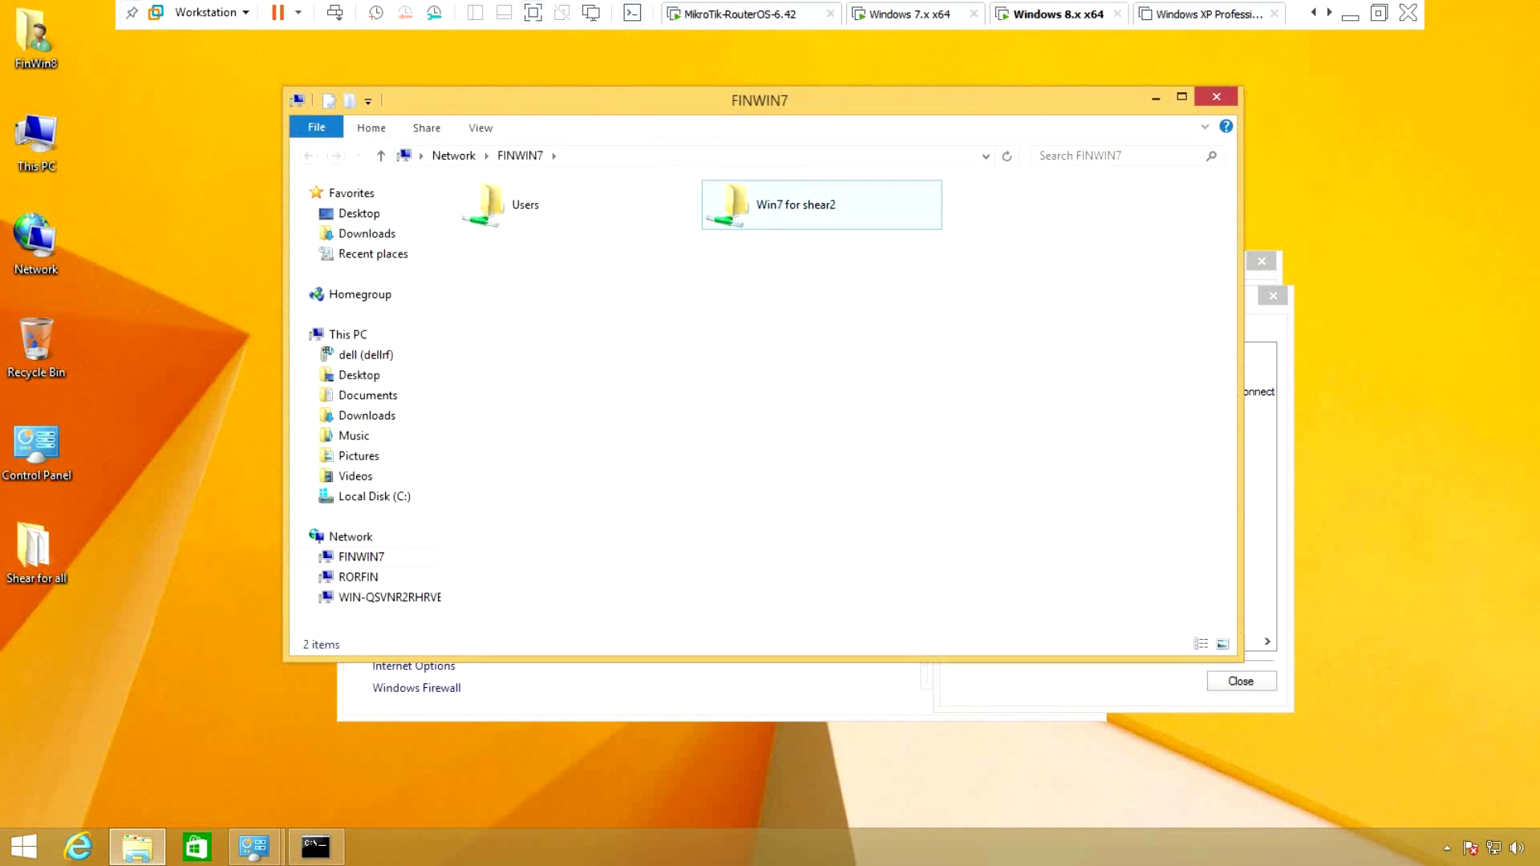
Open the Win7 for shear2 share, copy its path \\FINWIN7\Win7 for shear2, then go to This PC
double_click(794, 205)
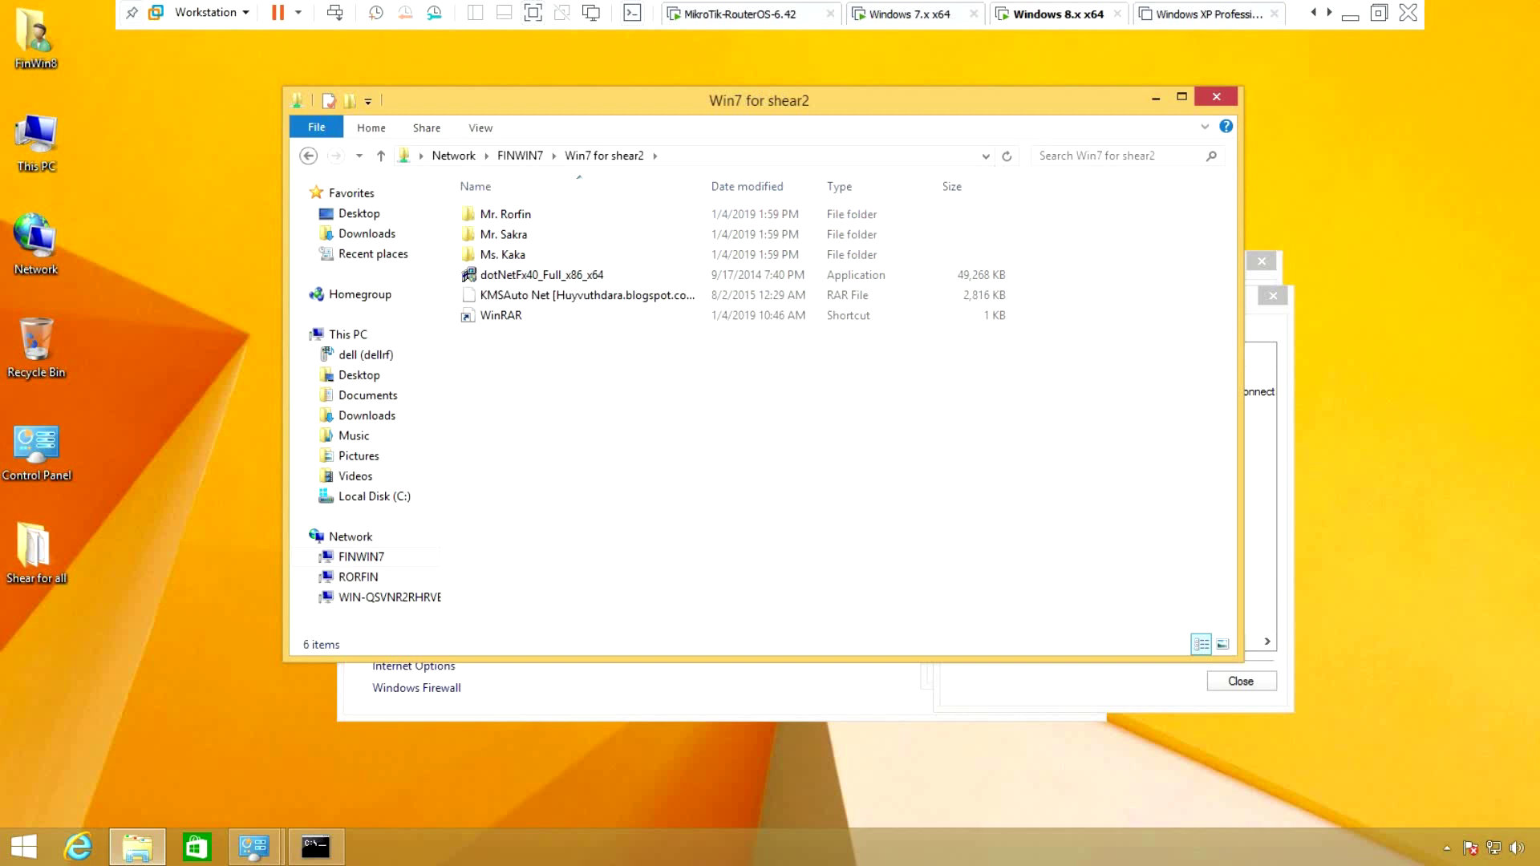
drag(561, 101, 788, 97)
key(alt+d)
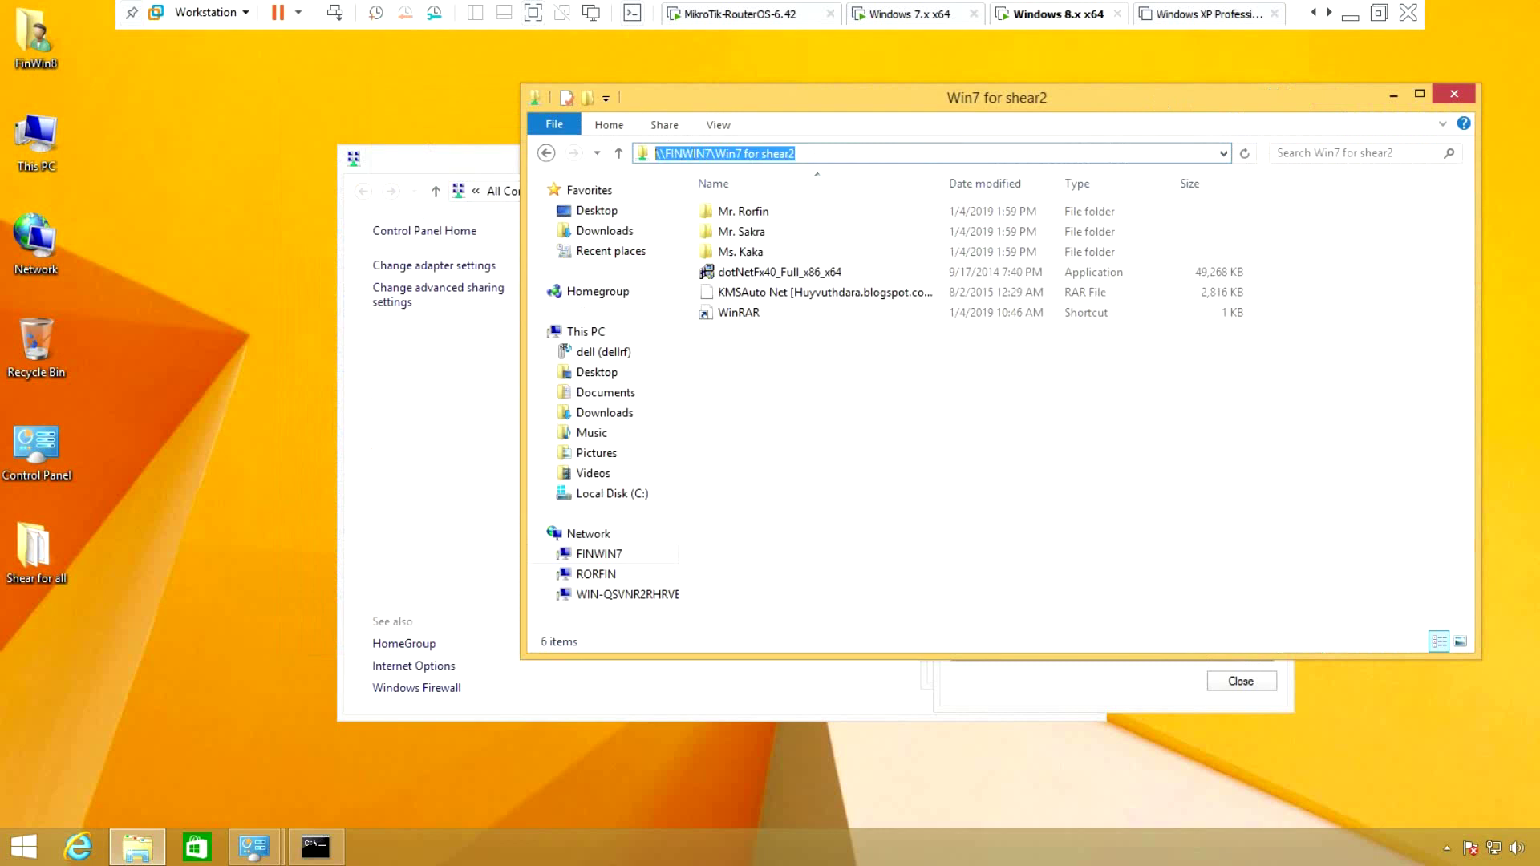
right_click(687, 153)
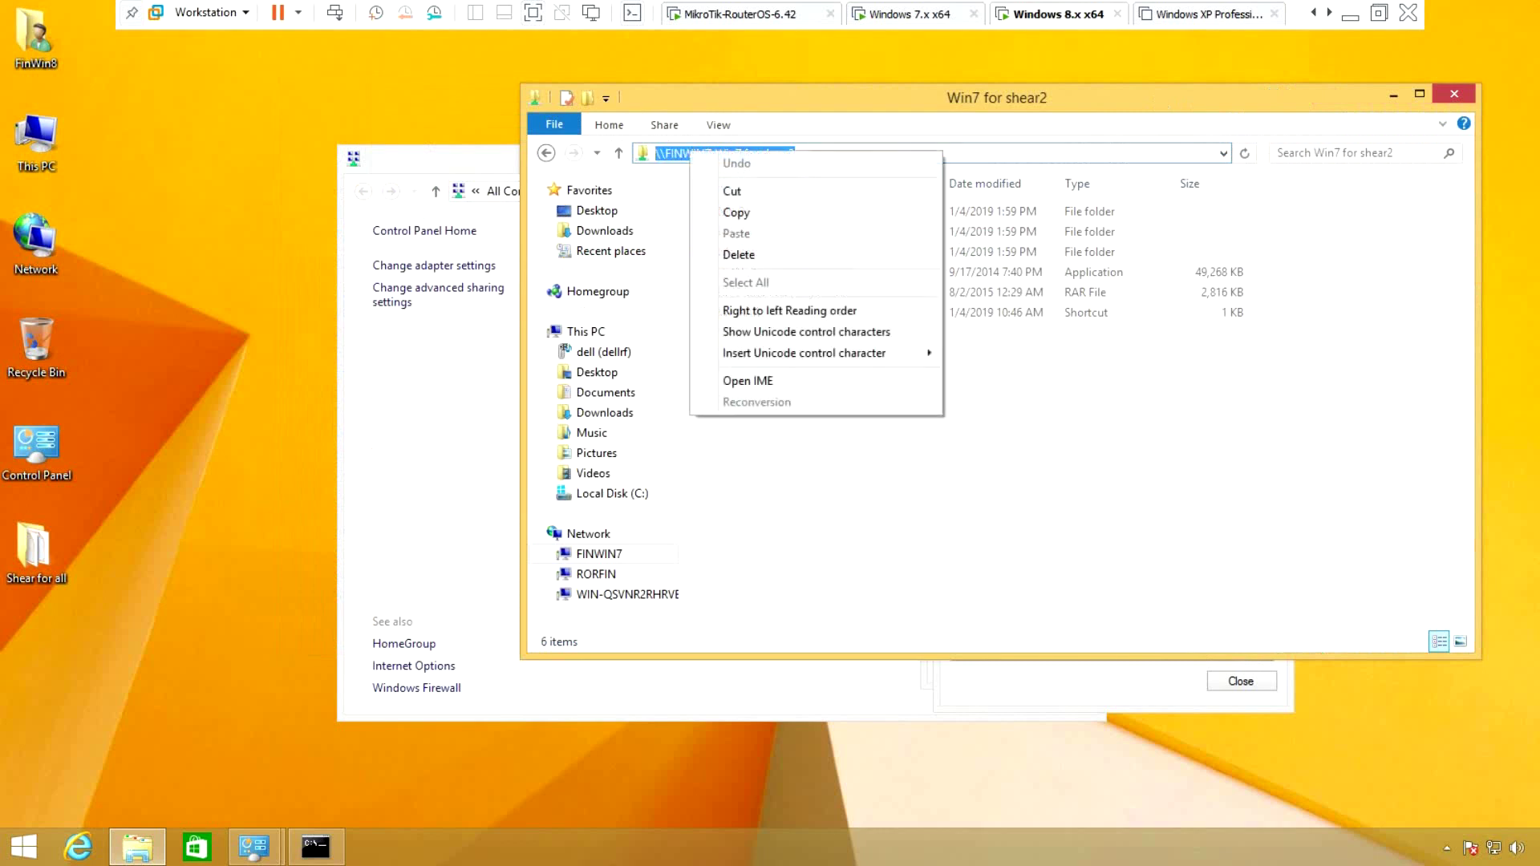
click(736, 210)
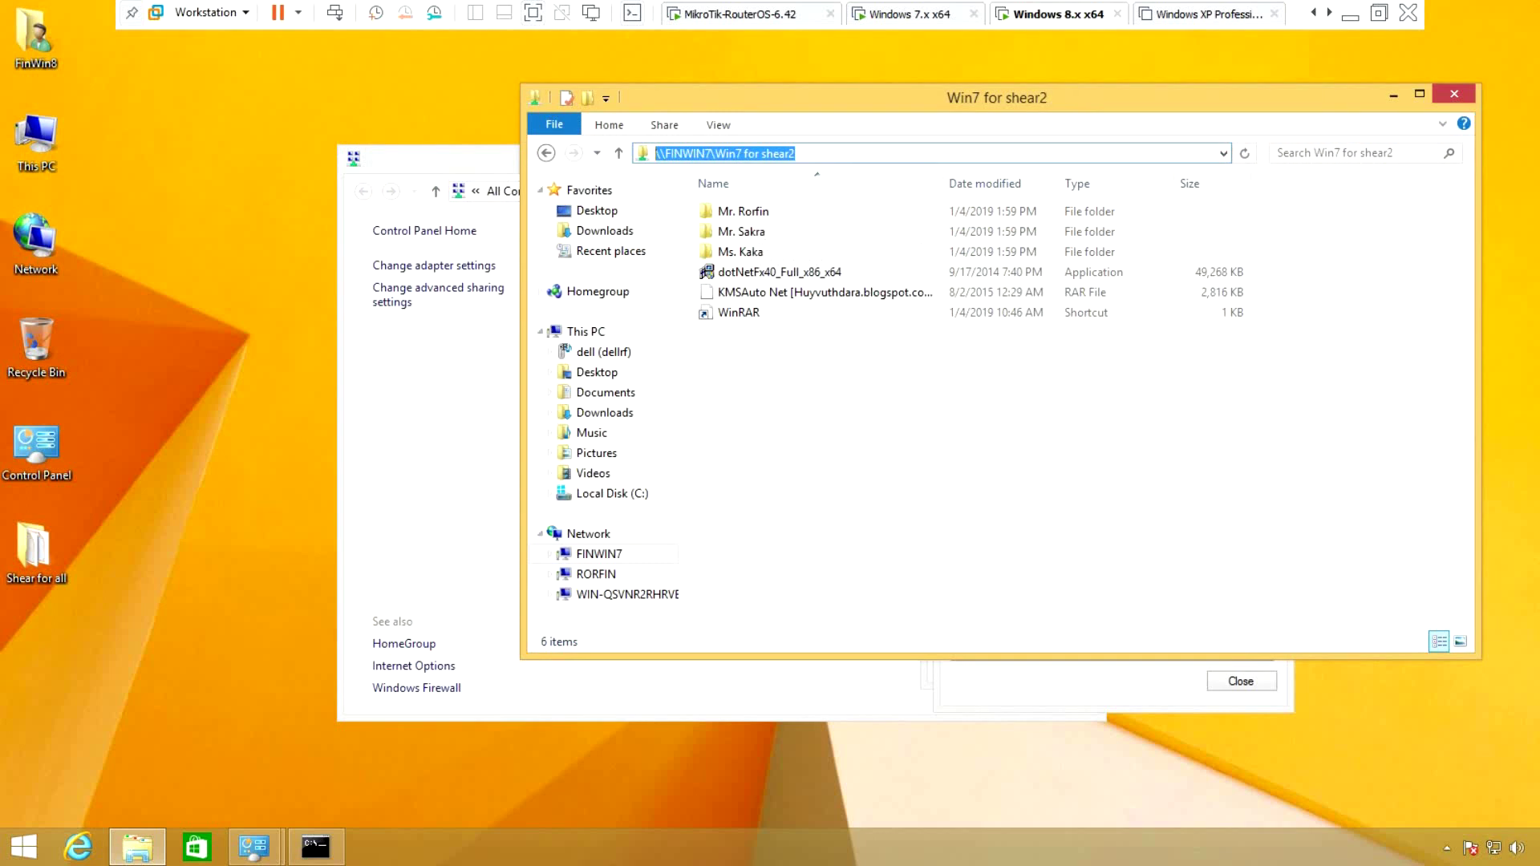
click(585, 331)
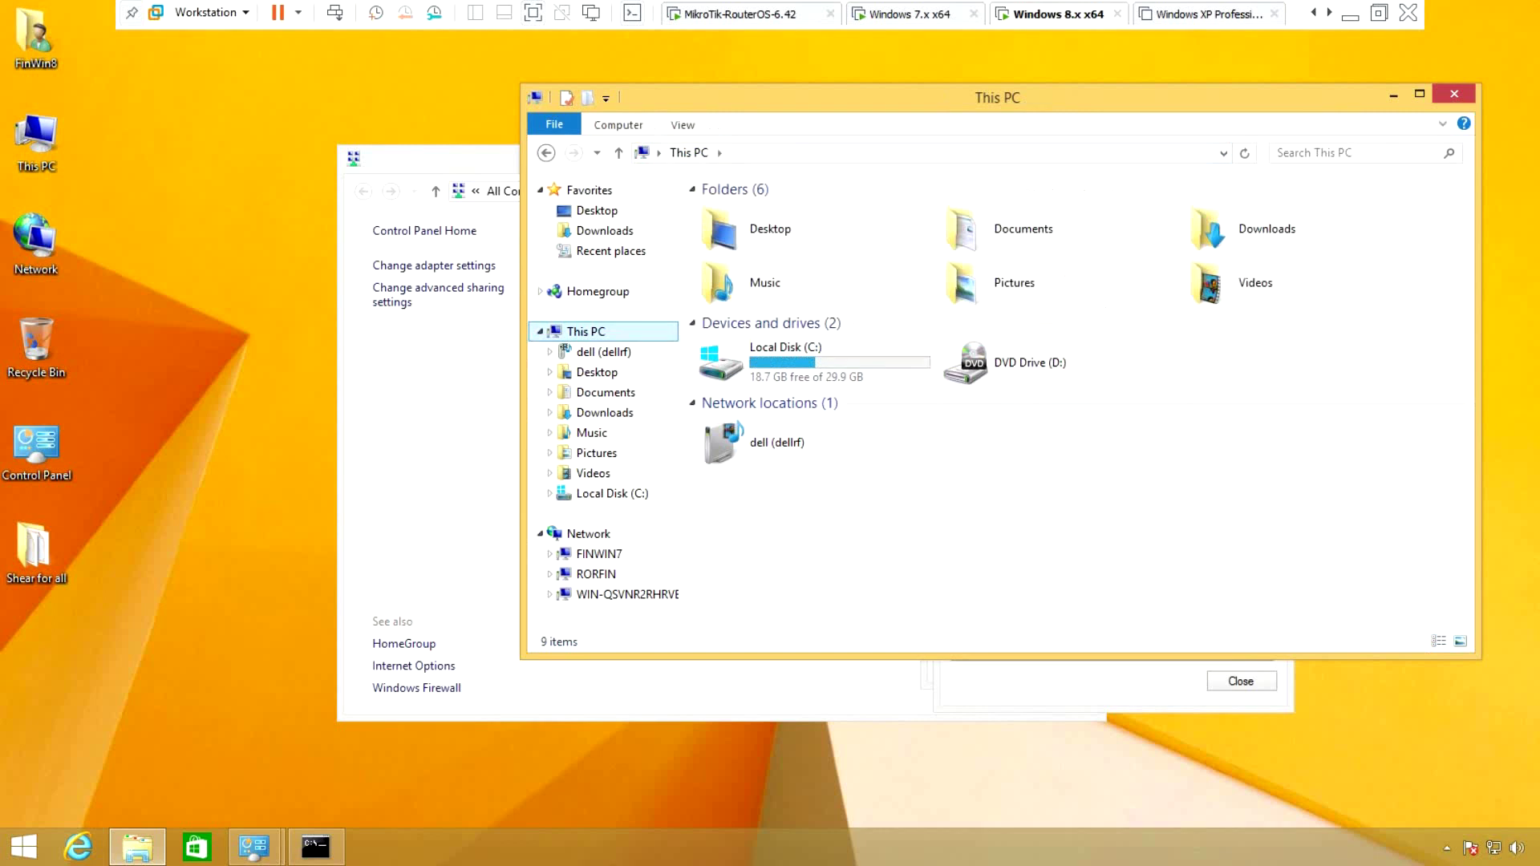
Map the pasted \\FINWIN7\Win7 for shear2 path as network drive Z:
right_click(597, 332)
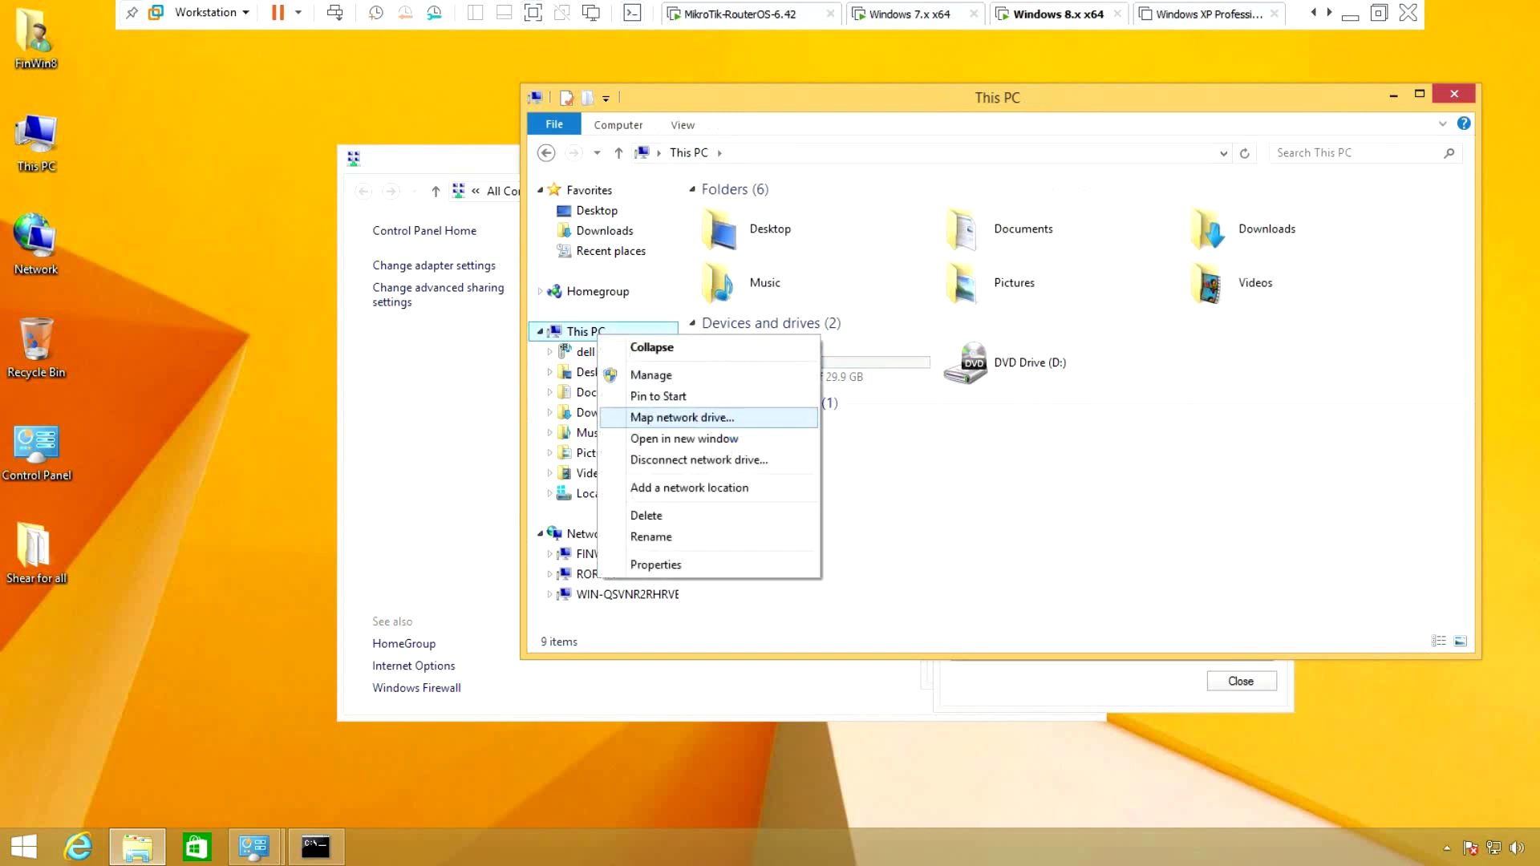
click(682, 418)
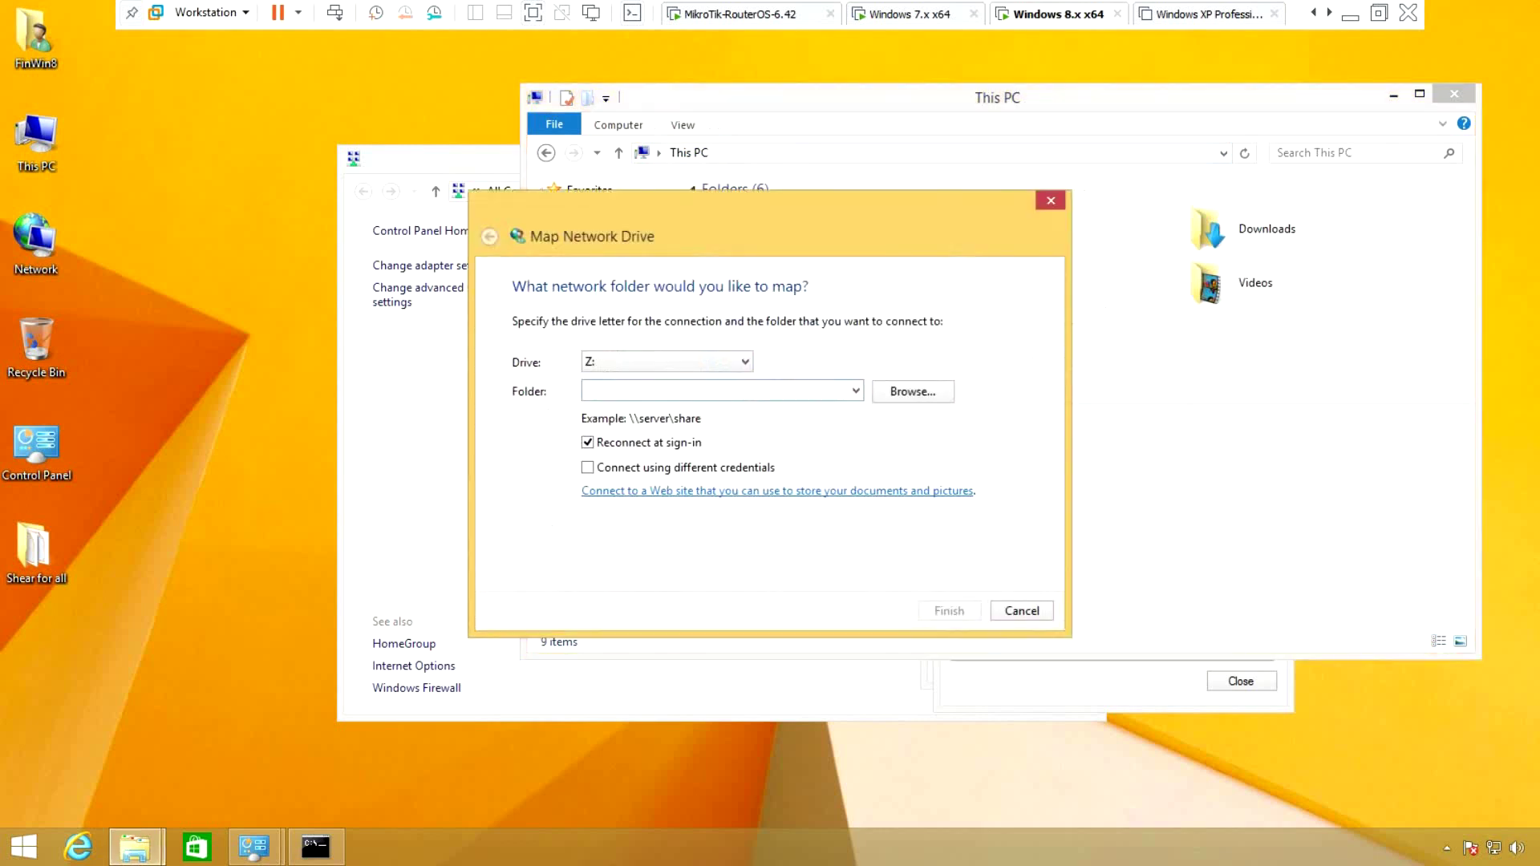
key(ctrl+v)
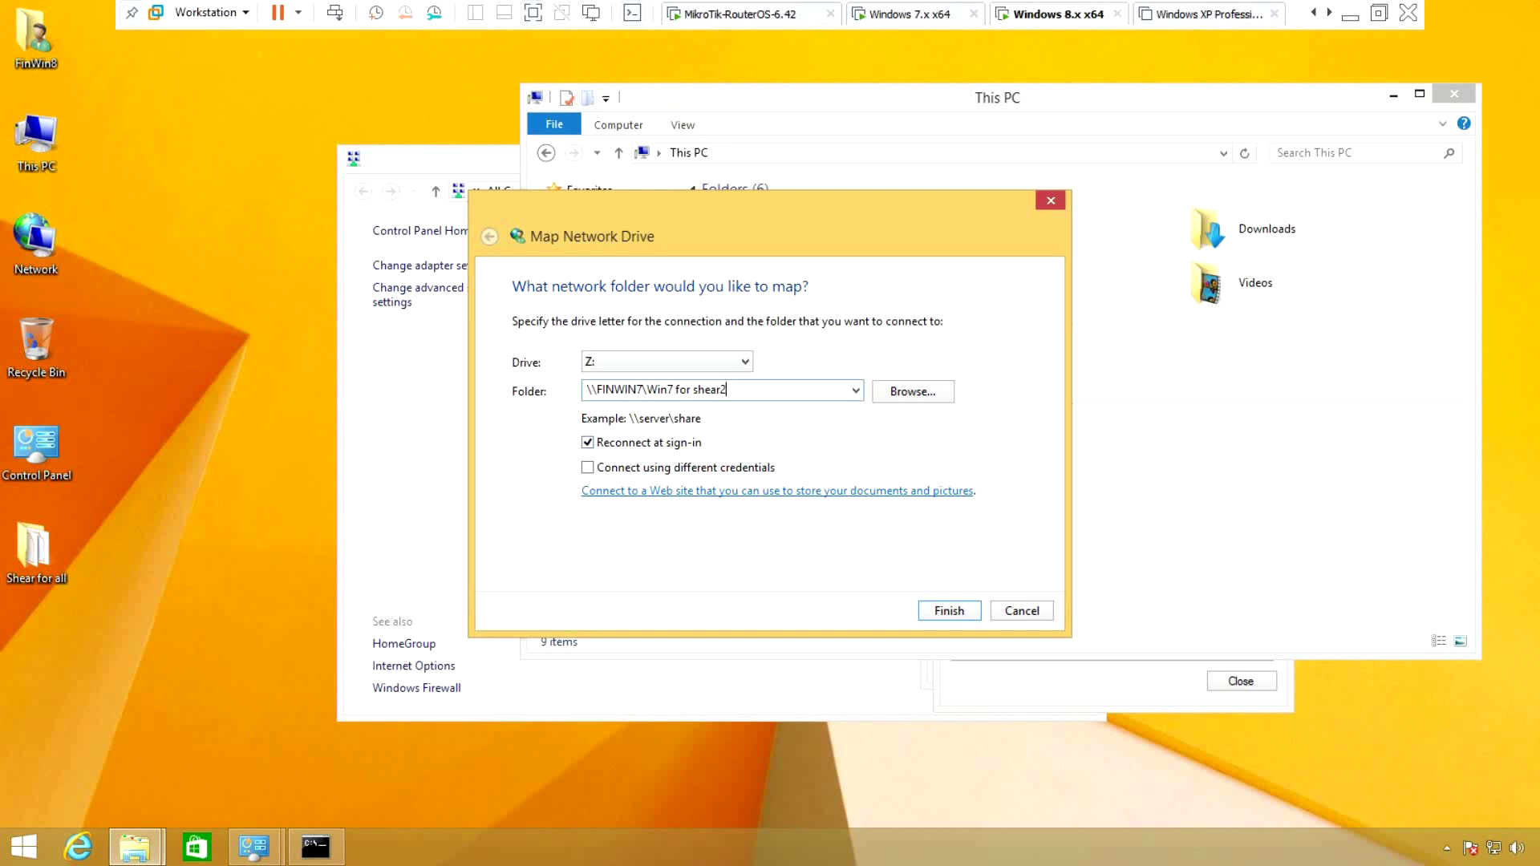
click(667, 361)
key(Return)
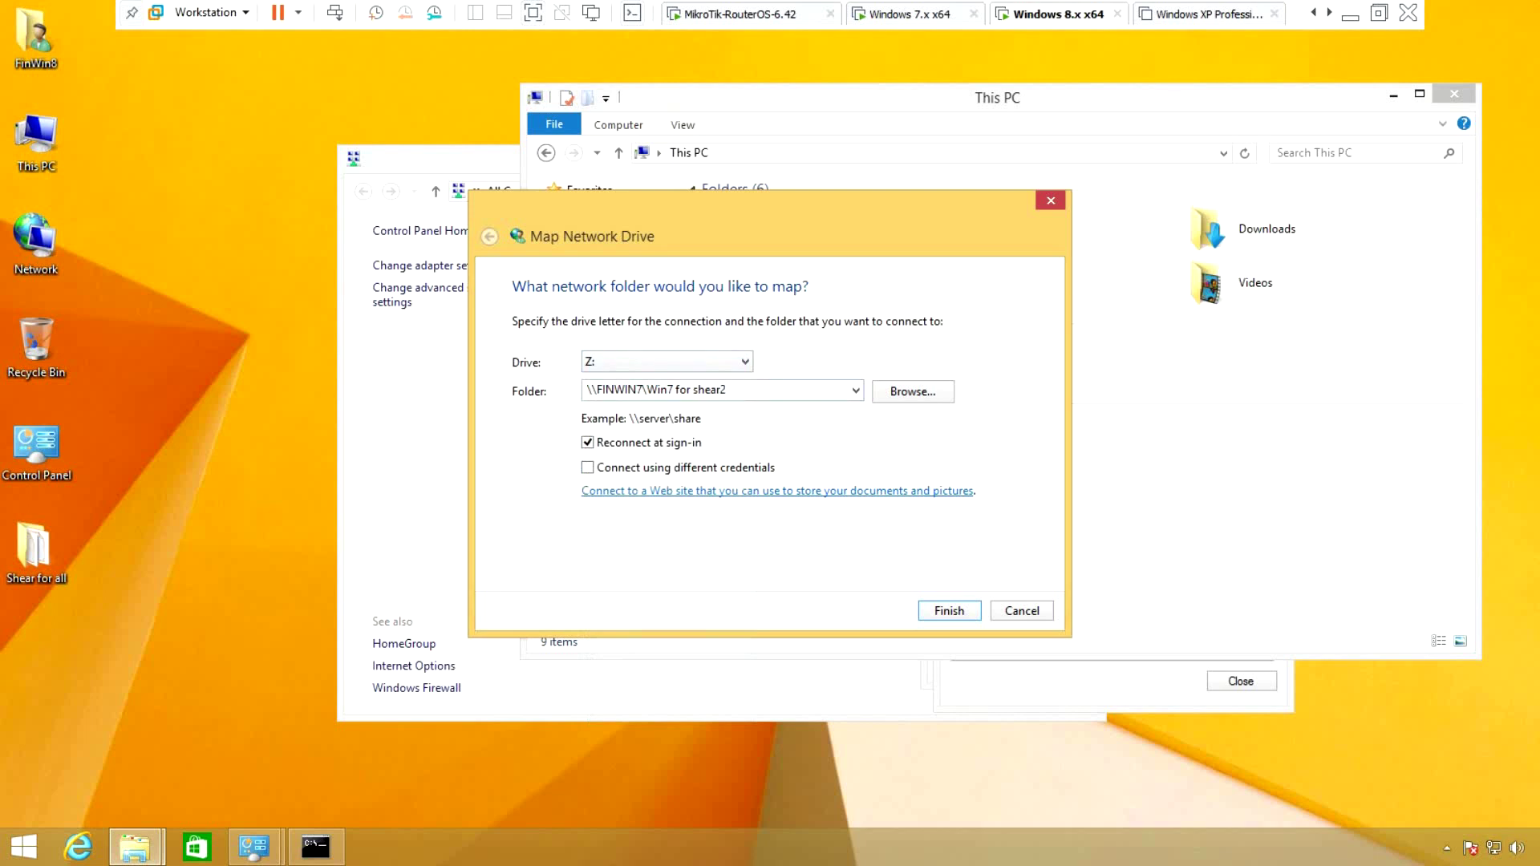
key(Return)
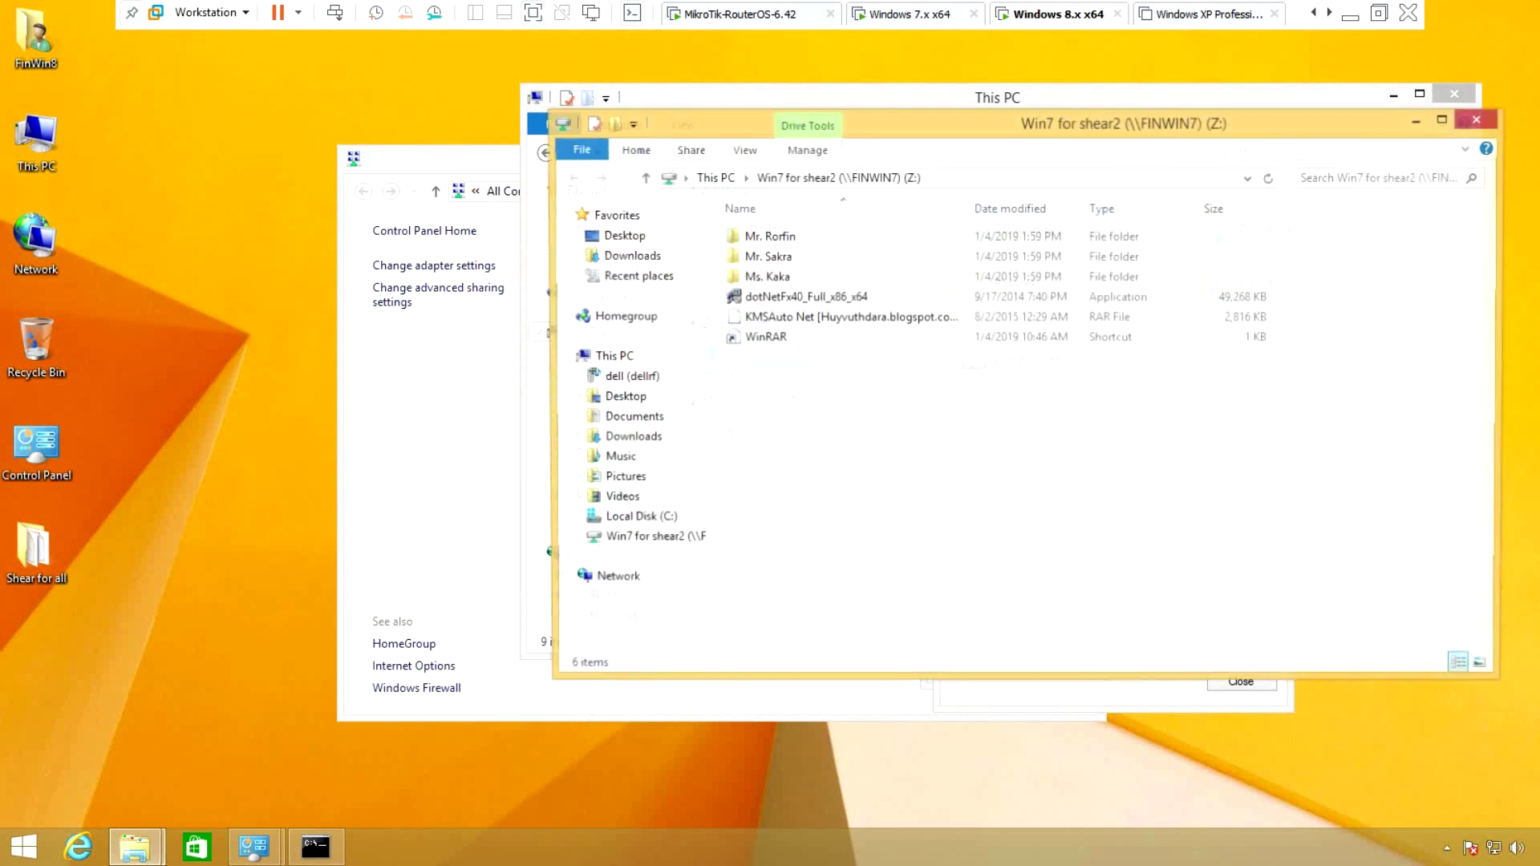
click(612, 356)
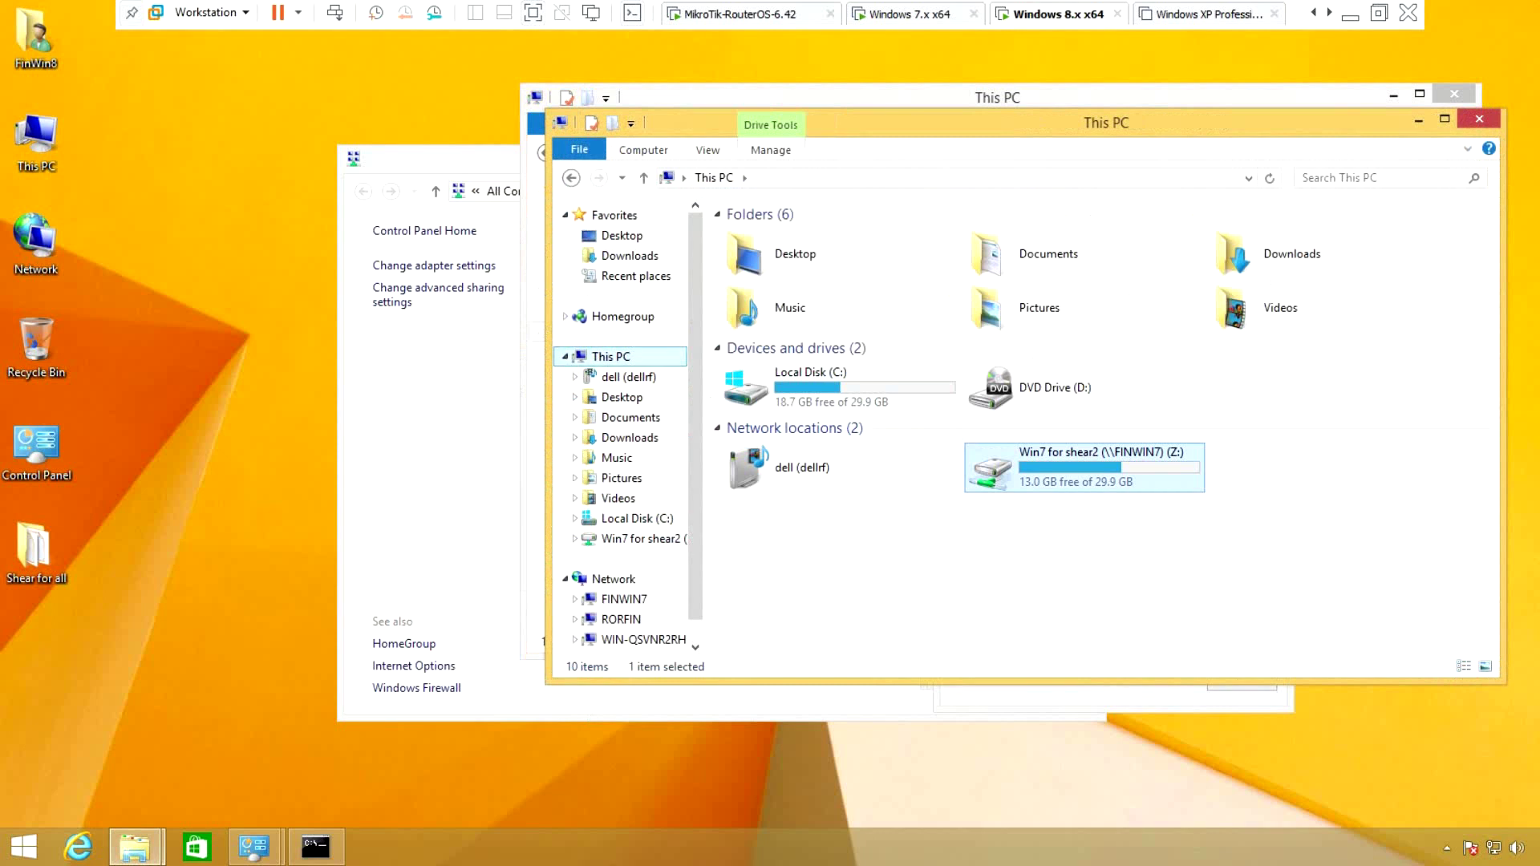
key(Return)
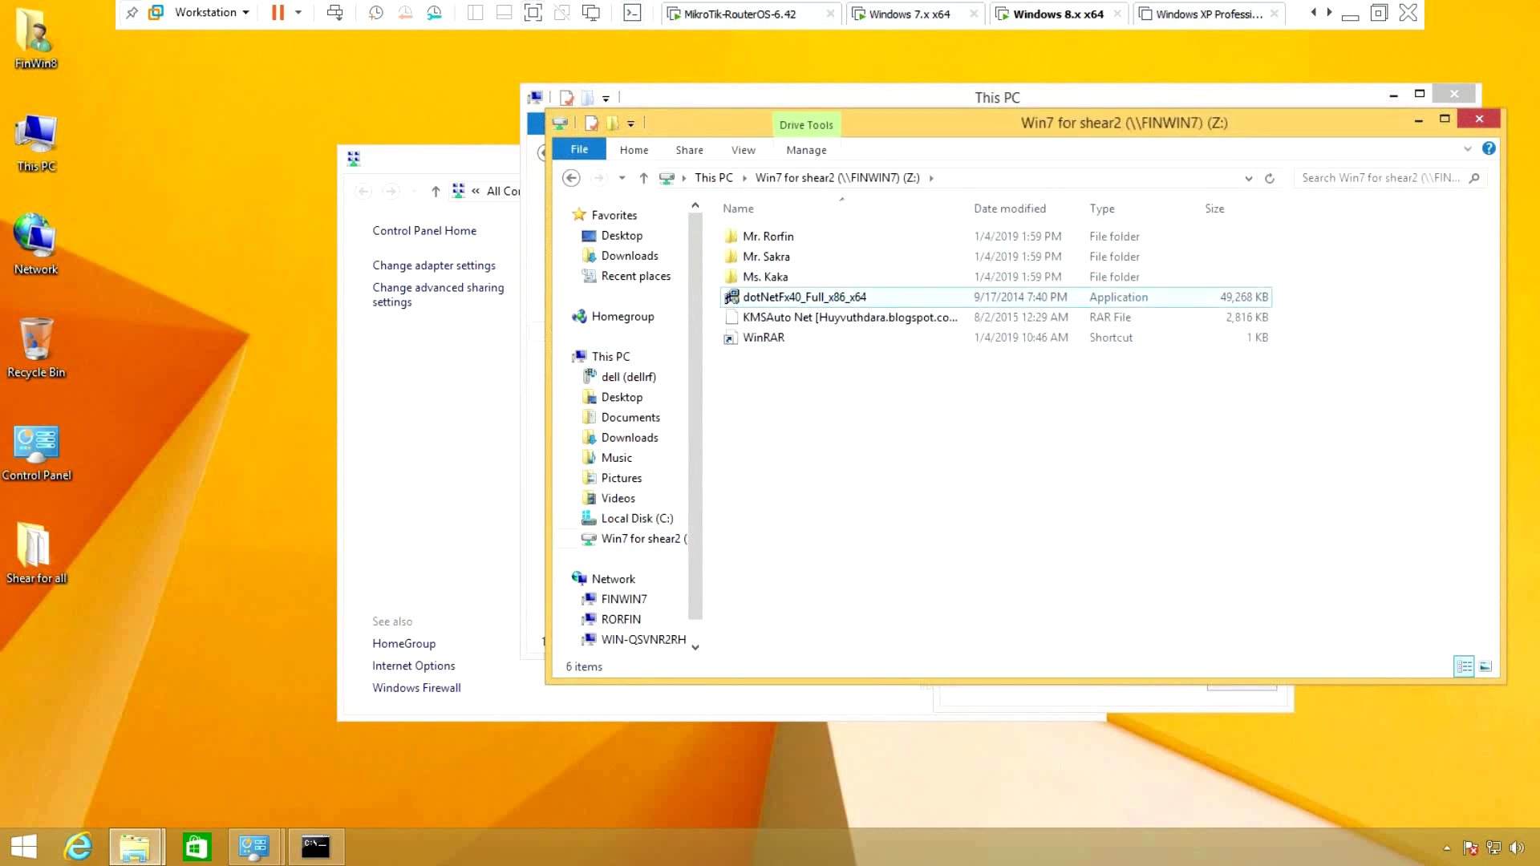
right_click(232, 215)
click(273, 268)
right_click(235, 257)
click(277, 311)
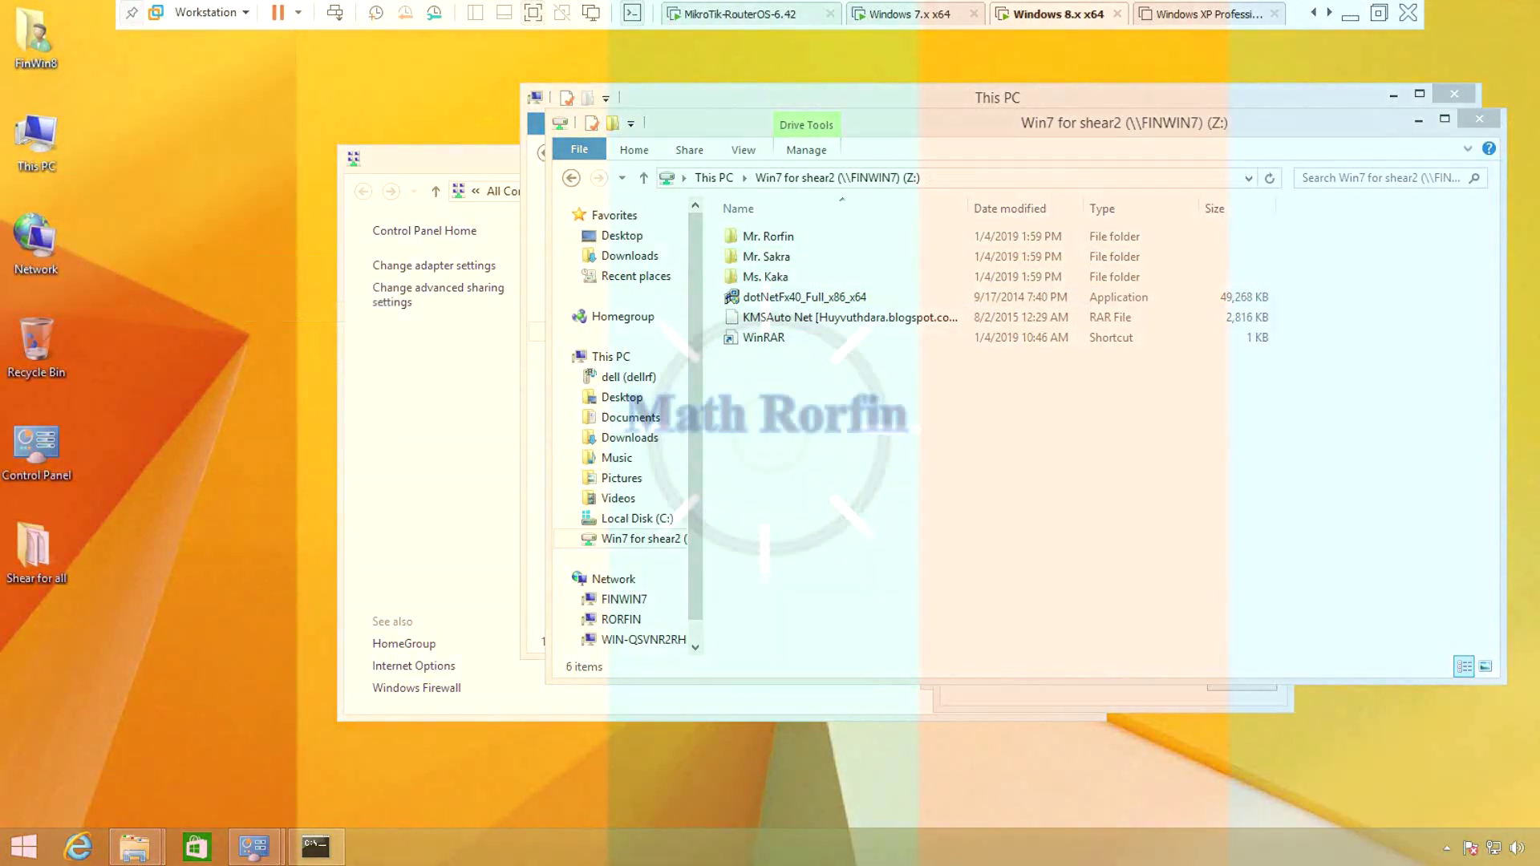